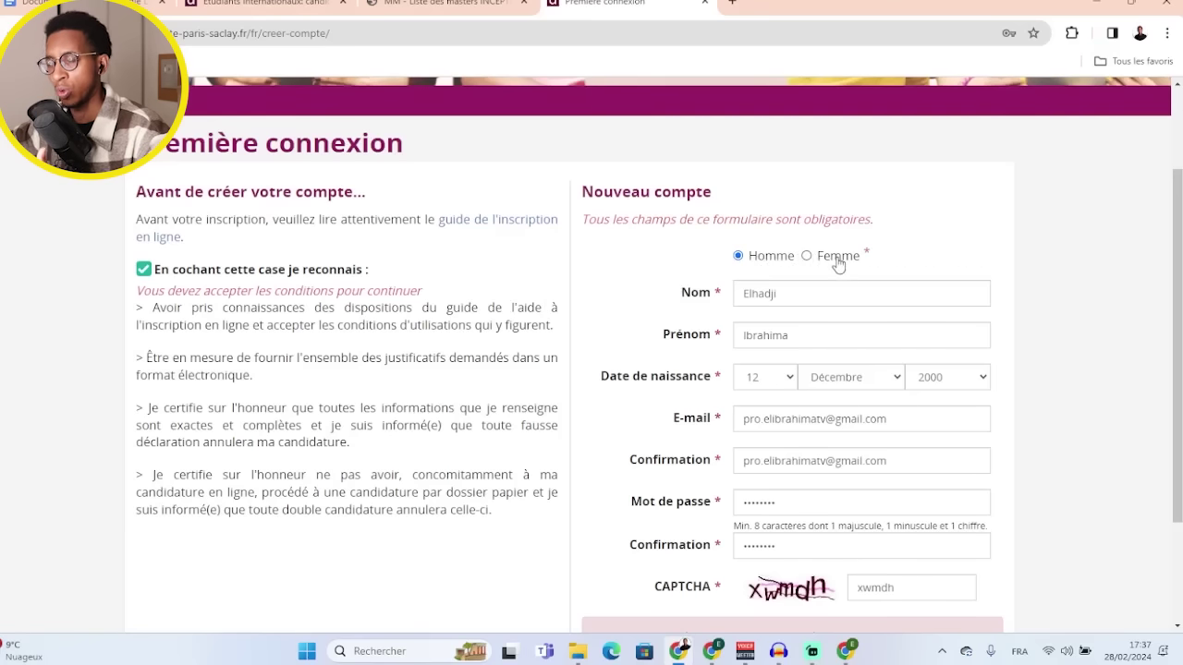
- Scroll down the filled-in Première connexion account form
scroll(838, 264, "down", 2)
- Submit the registration with Enregistrez-vous, then switch to the Gmail inbox window
left_click(792, 544)
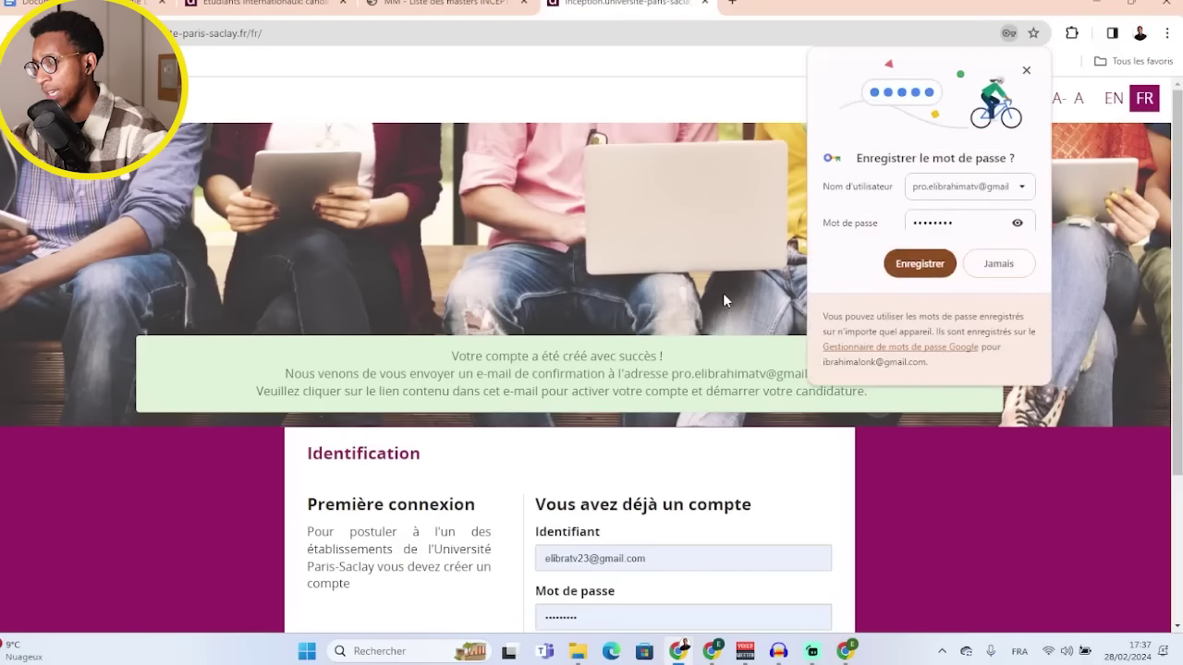
scroll(723, 293, "down", 1)
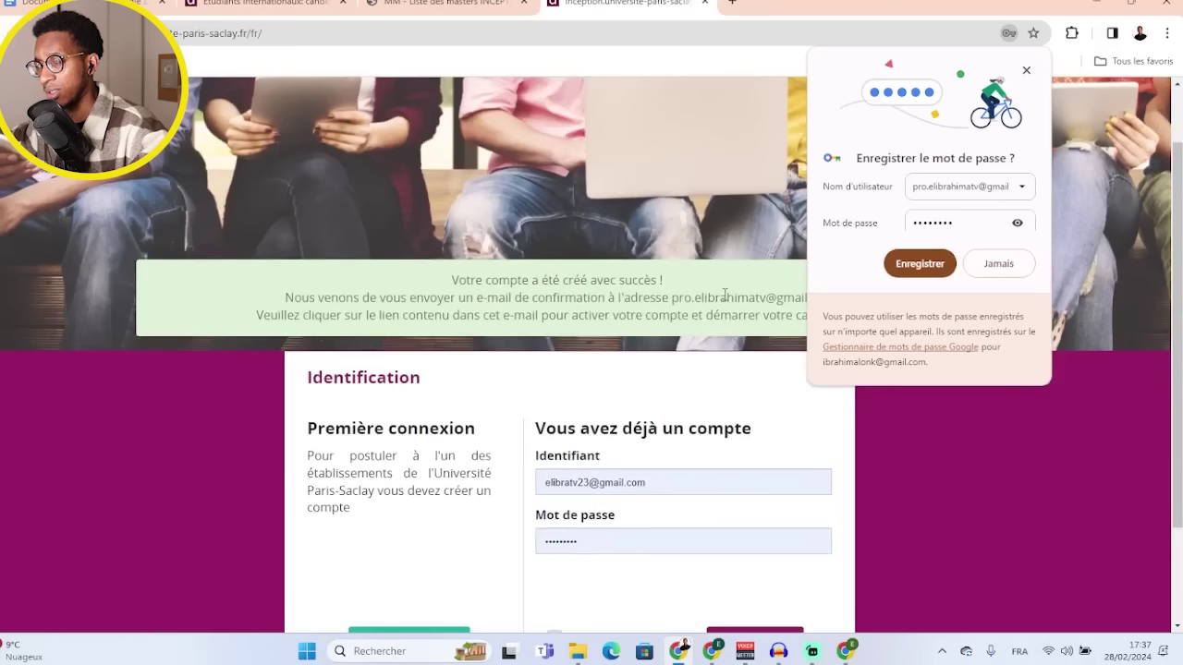
mouse_move(848, 647)
left_click(841, 582)
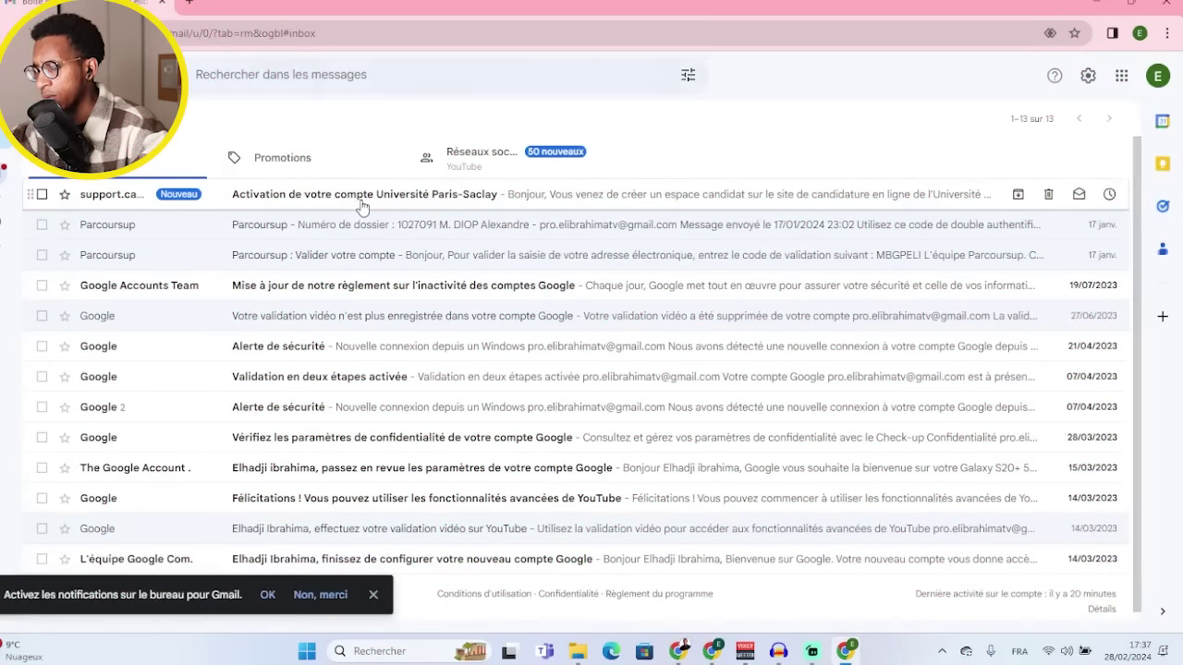
- Open the 'Activation de votre compte Université Paris-Saclay' e-mail and follow its activation link
left_click(405, 205)
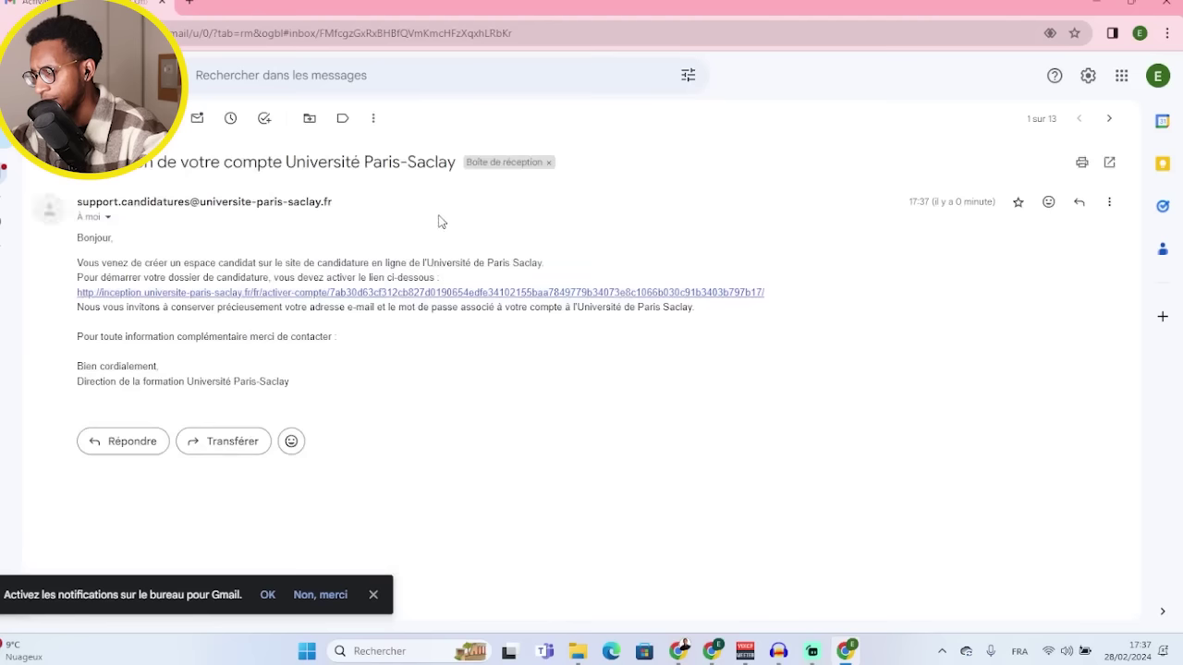
left_click(379, 294)
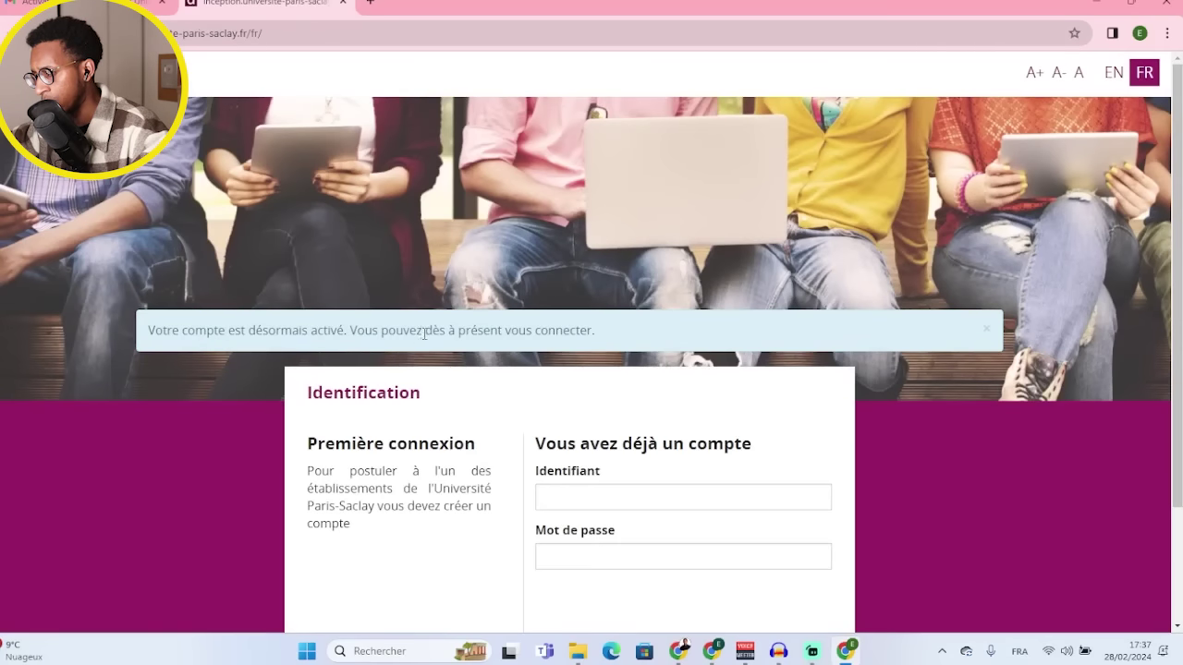
- Log in with the activated account's identifier and password to reach Mes candidatures
scroll(546, 344, "down", 3)
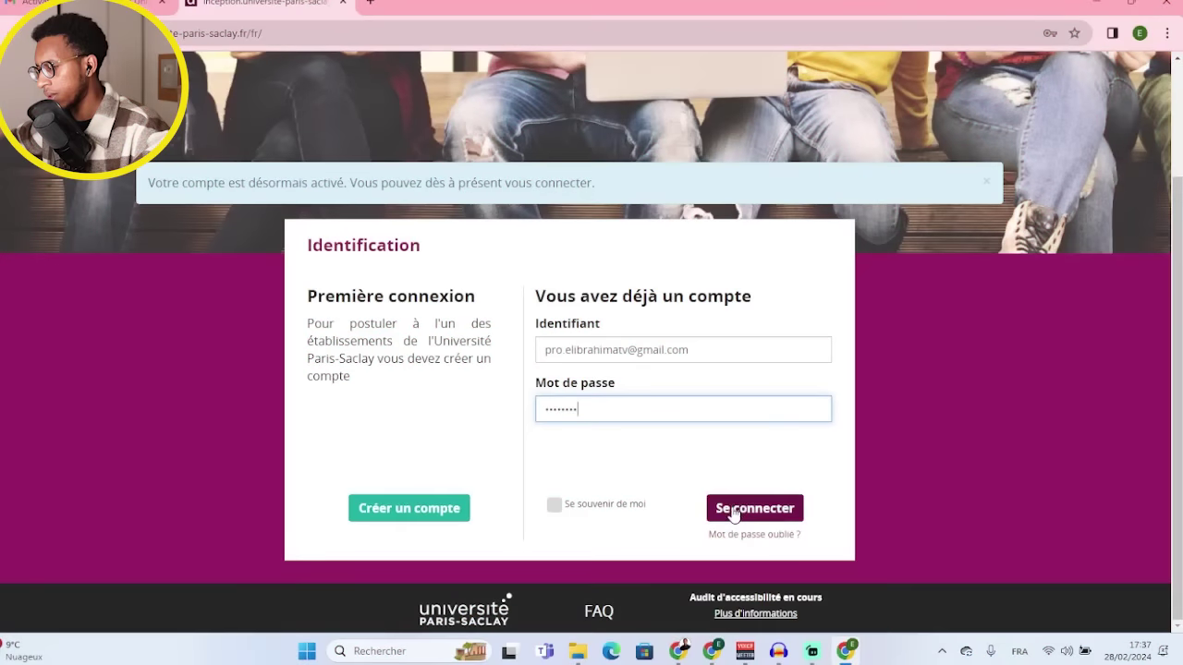
left_click(732, 510)
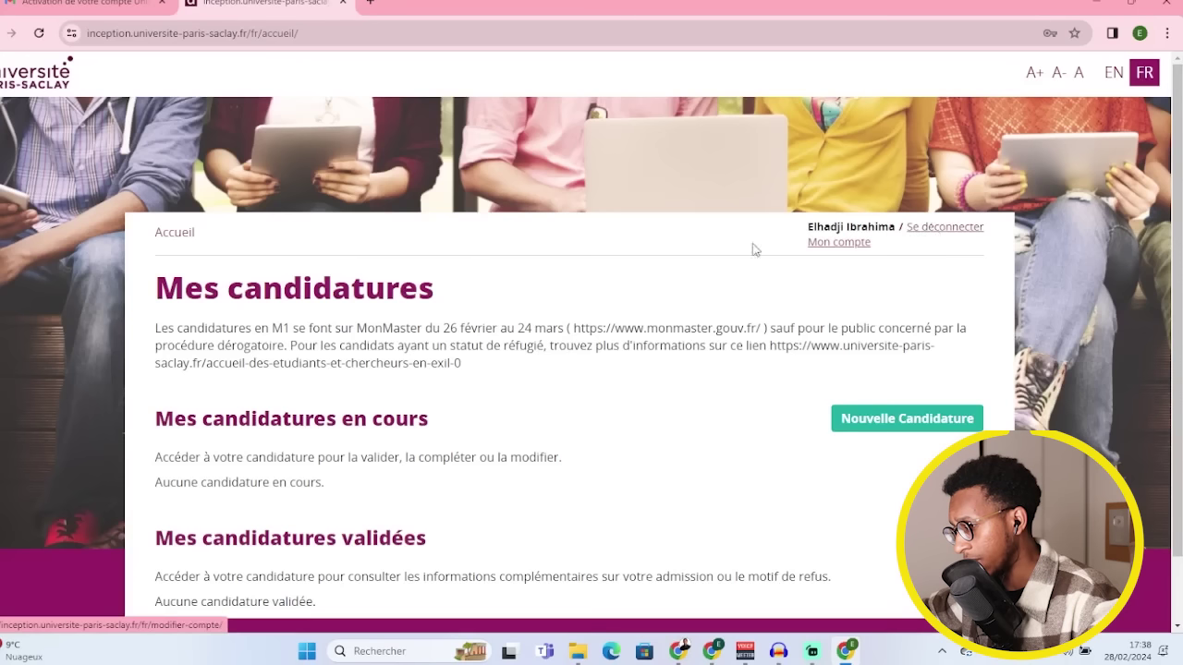
scroll(337, 318, "down", 2)
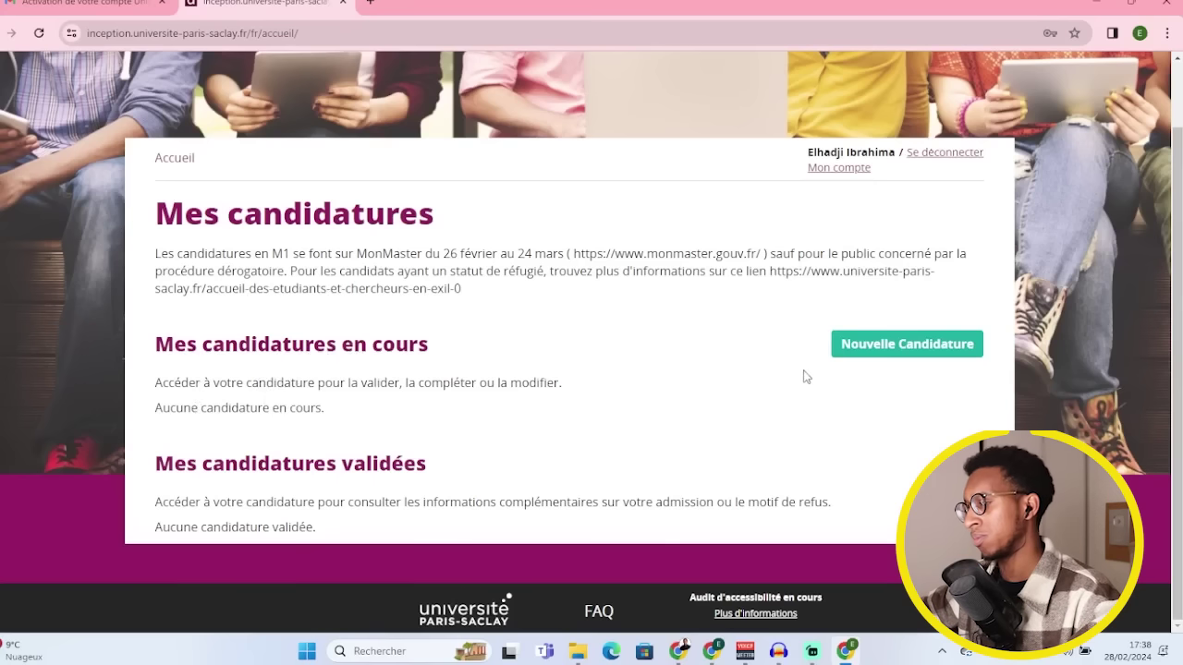
- Start a new application with Diplôme Master, Mention Informatique and Niveau M1
left_click(886, 349)
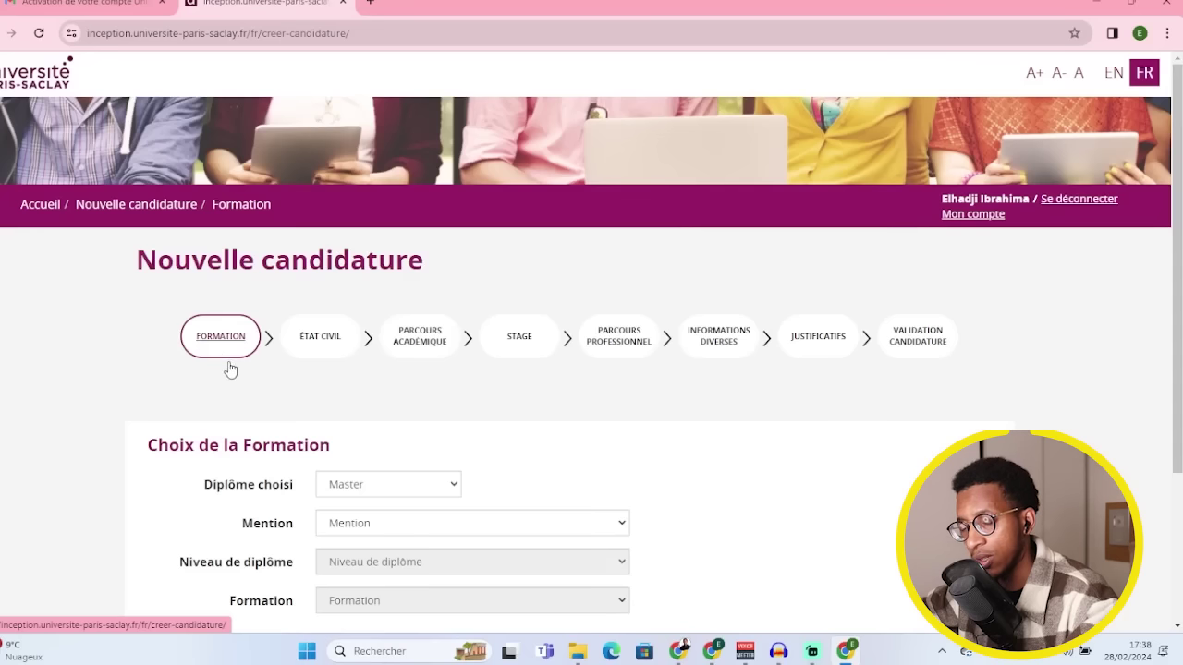
scroll(234, 372, "down", 3)
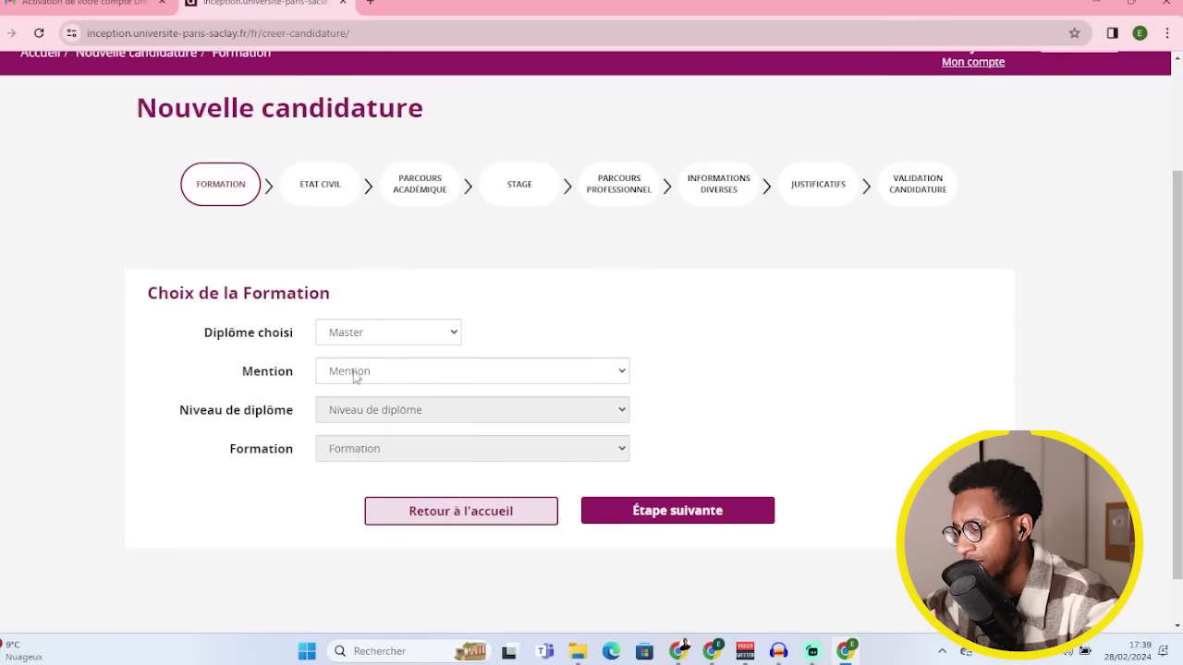
left_click(401, 337)
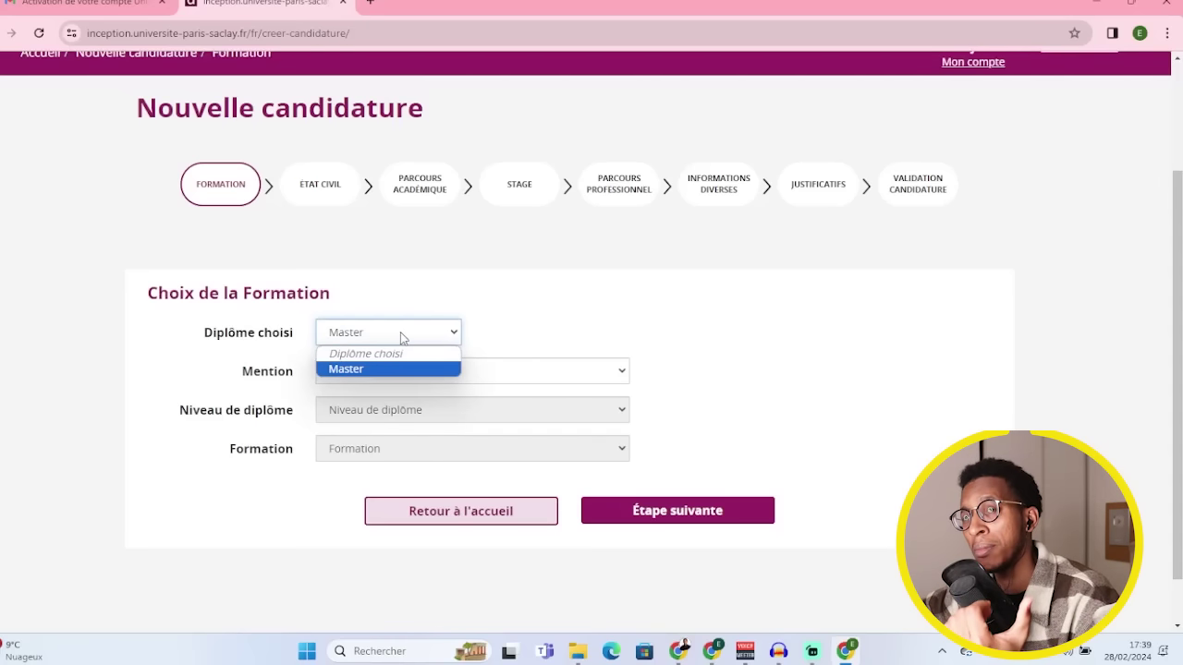
left_click(431, 331)
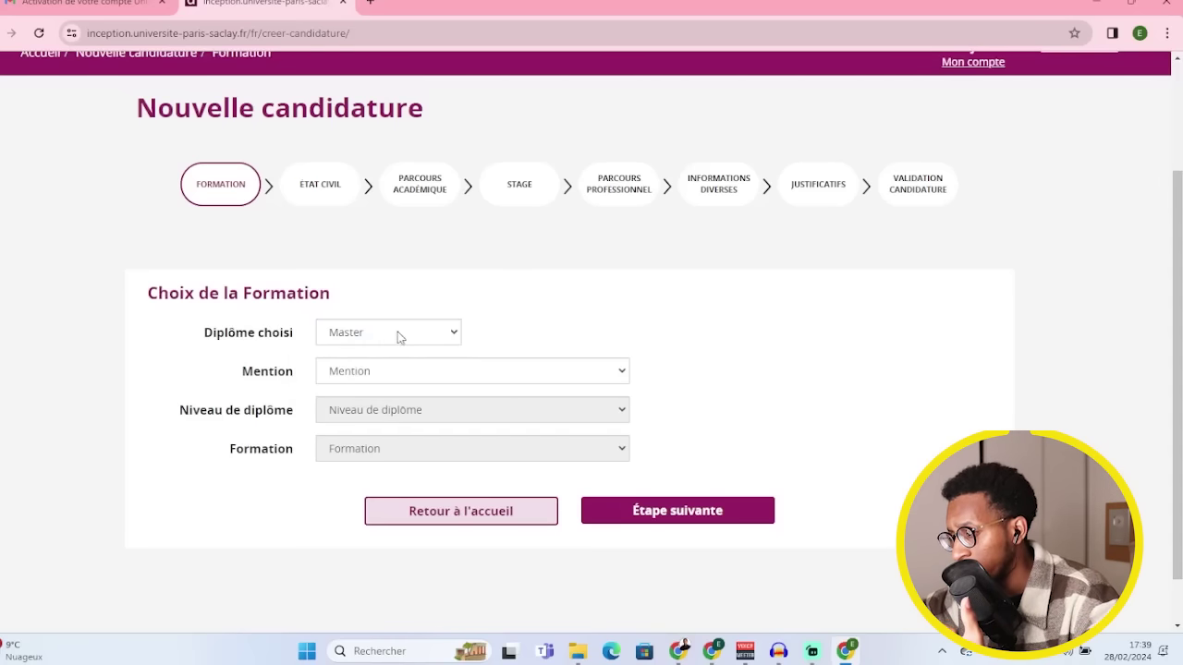
left_click(386, 382)
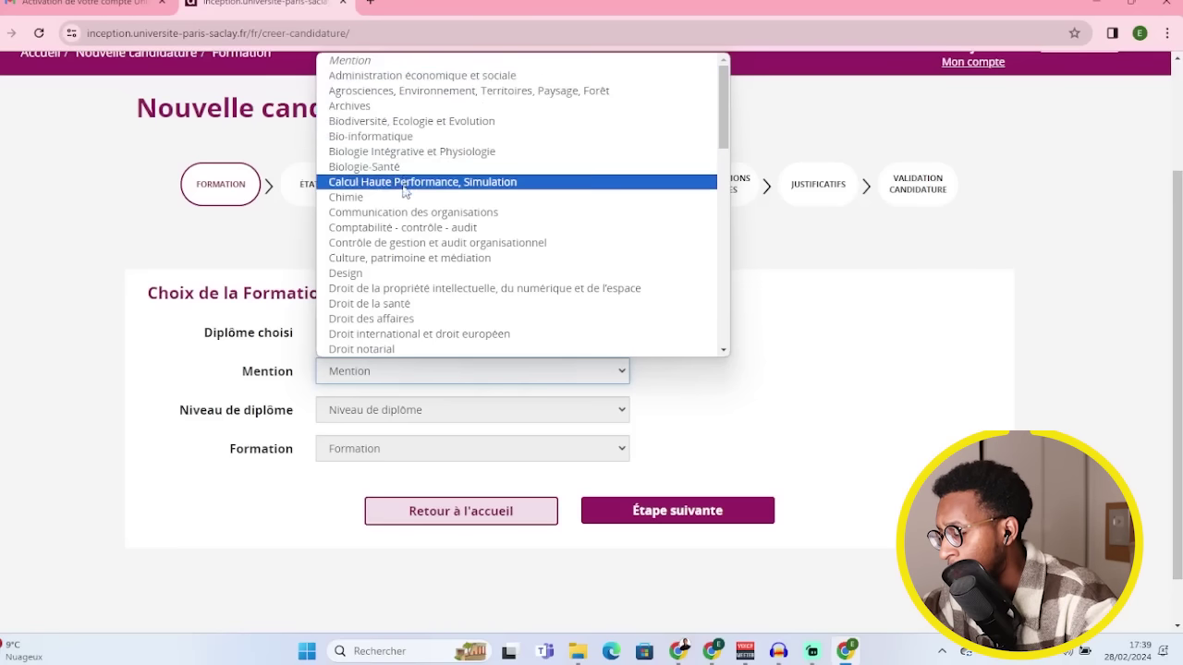
scroll(421, 259, "down", 3)
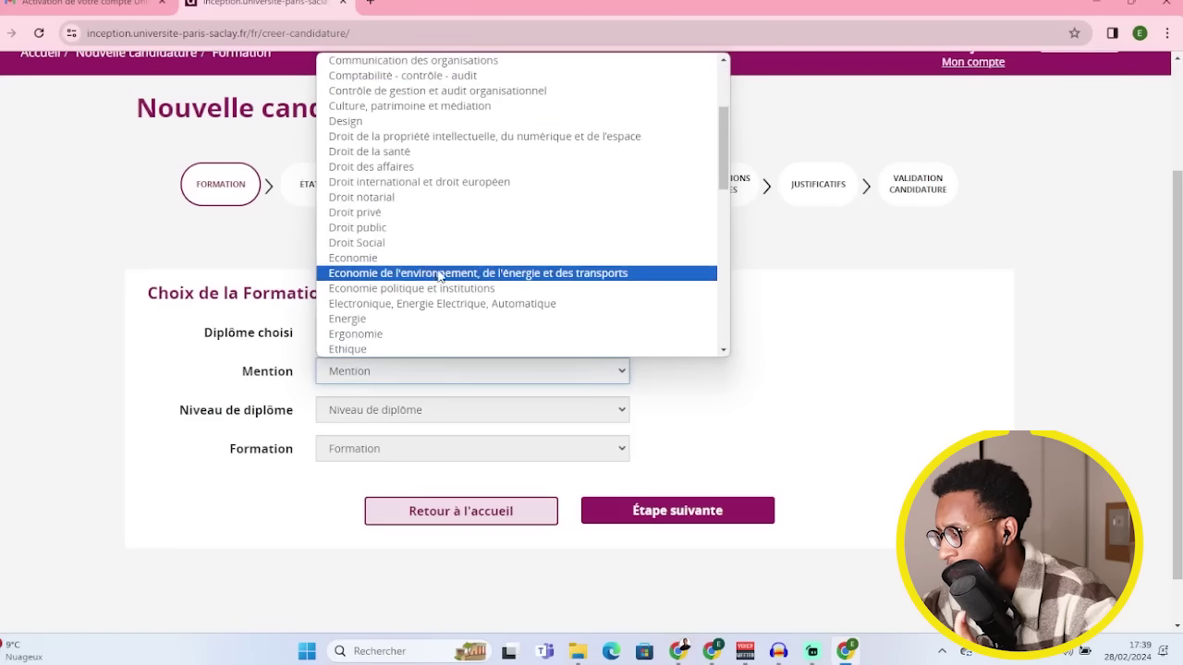
scroll(448, 287, "down", 5)
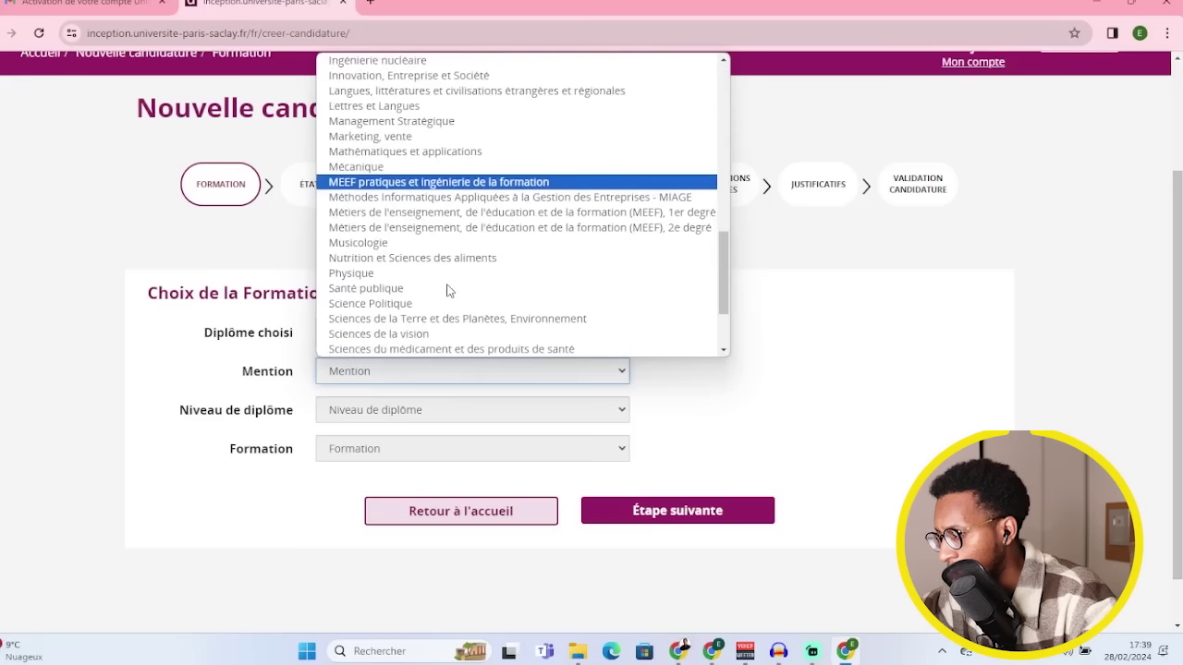
scroll(449, 282, "down", 2)
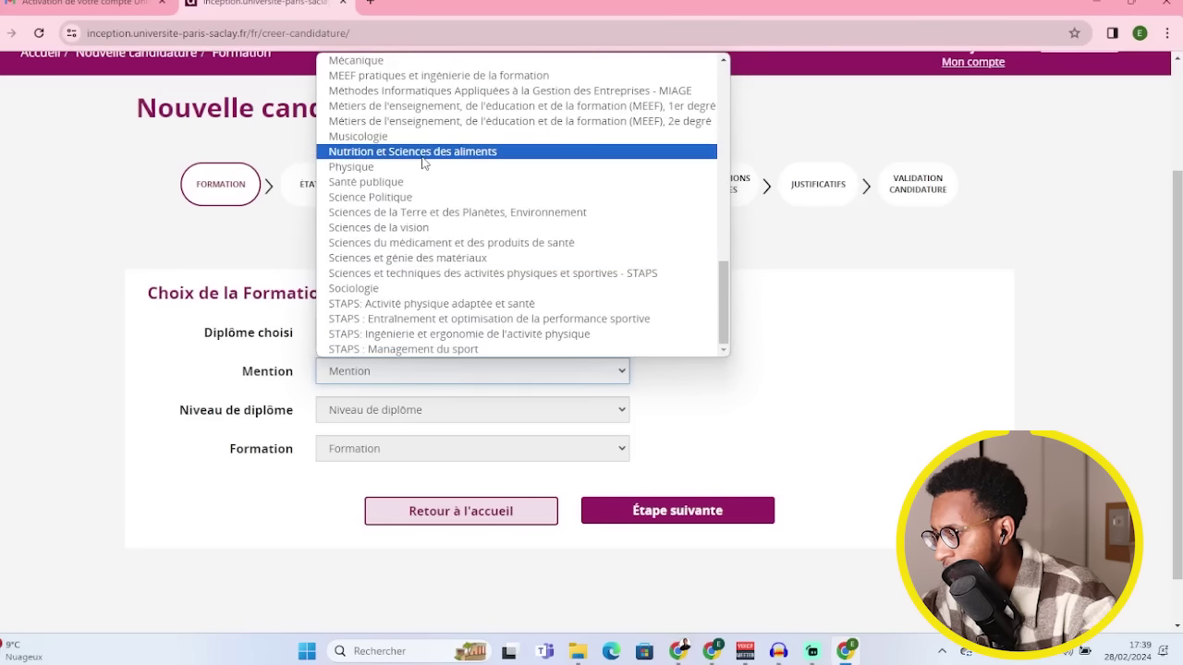
scroll(398, 81, "up", 3)
left_click(398, 75)
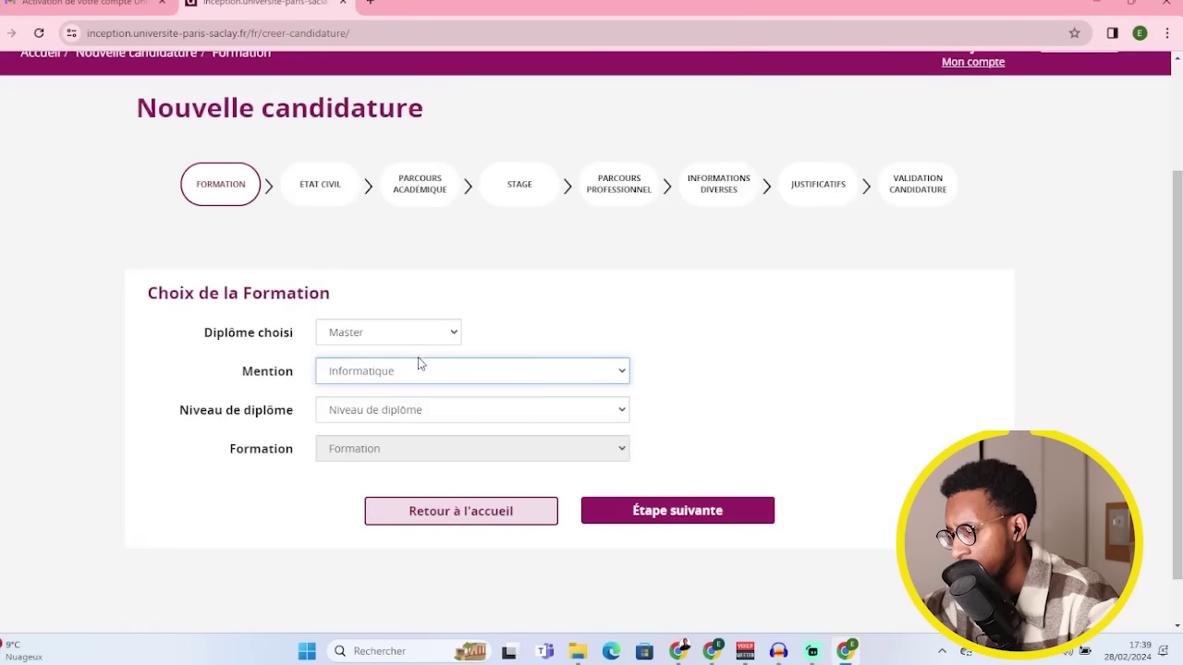
scroll(416, 361, "down", 1)
left_click(372, 361)
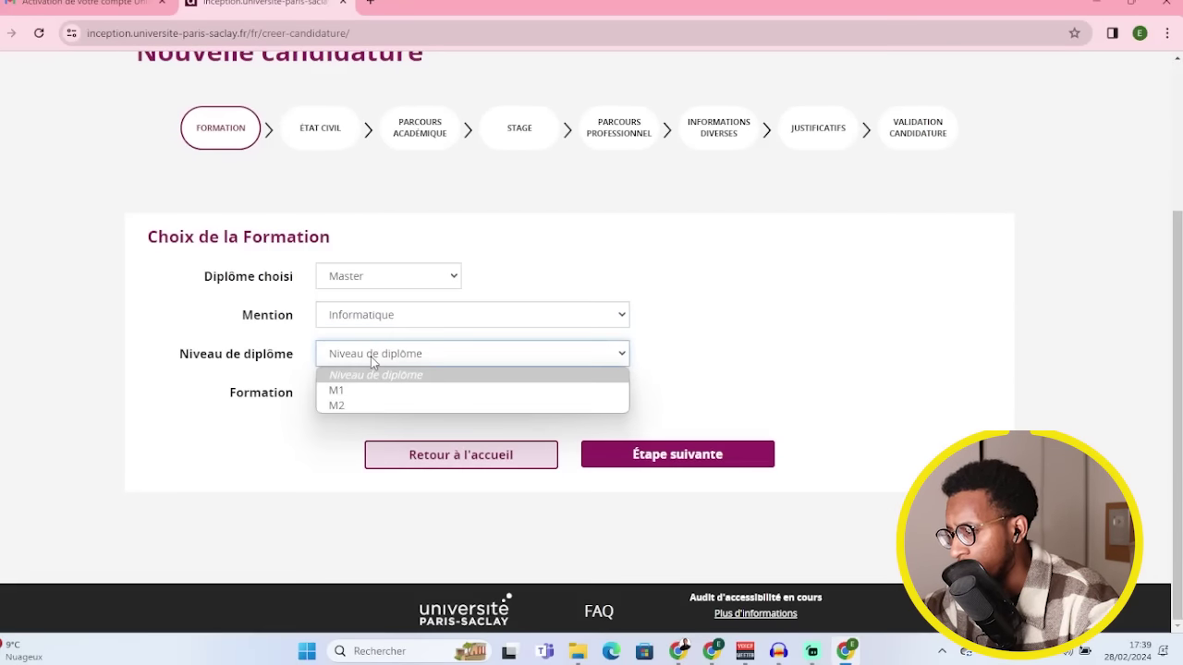
left_click(364, 391)
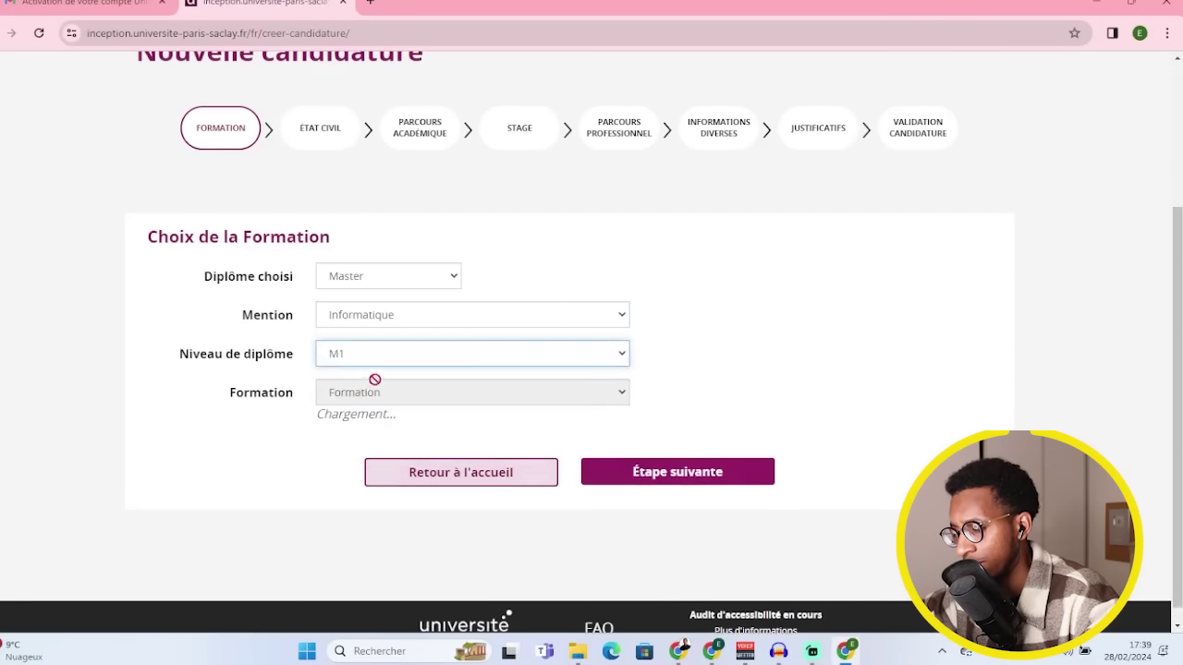
- Choose the 'M1 Master parisien de recherche en Informatique' programme and continue
left_click(469, 404)
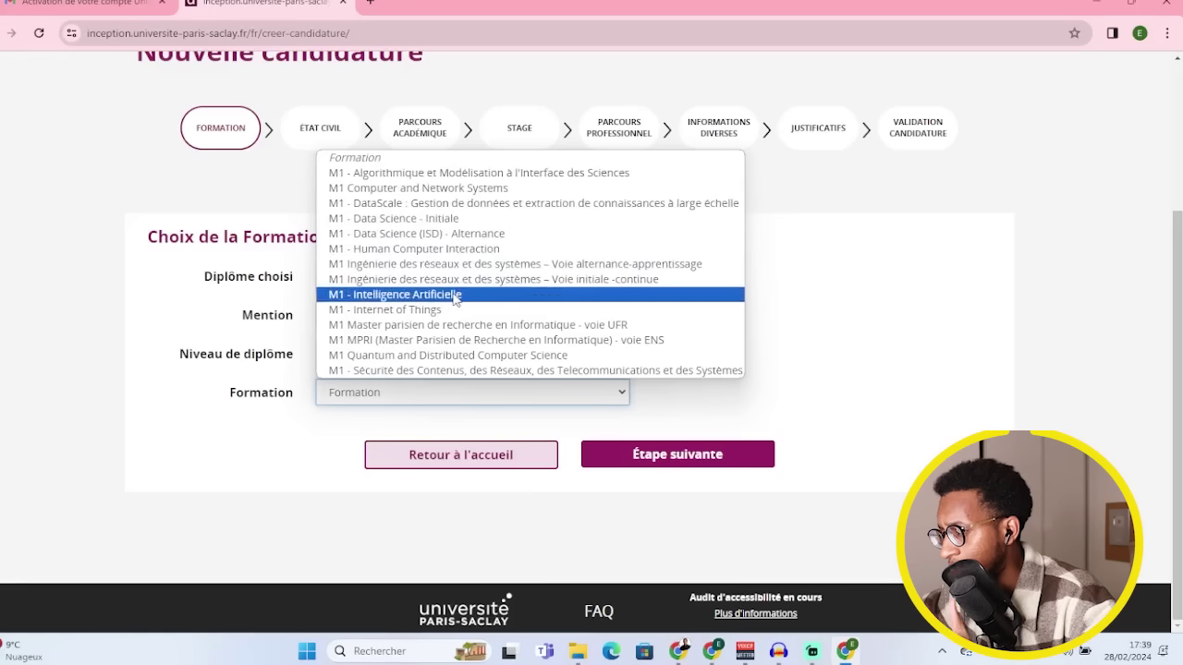
left_click(455, 295)
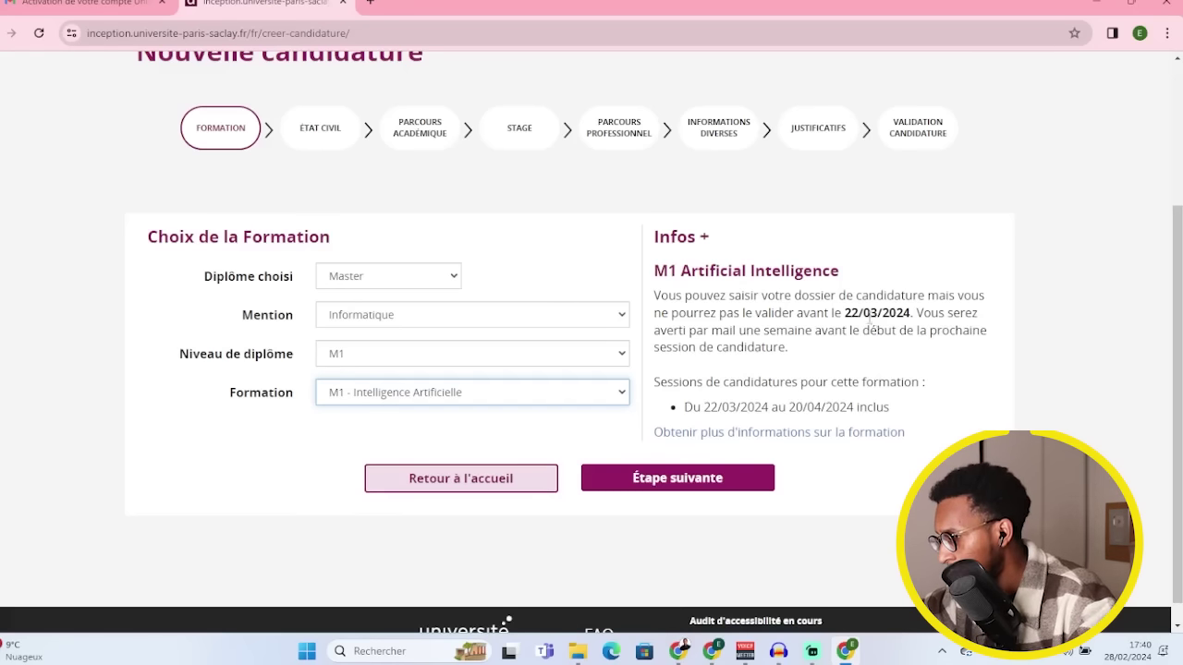
left_click(397, 401)
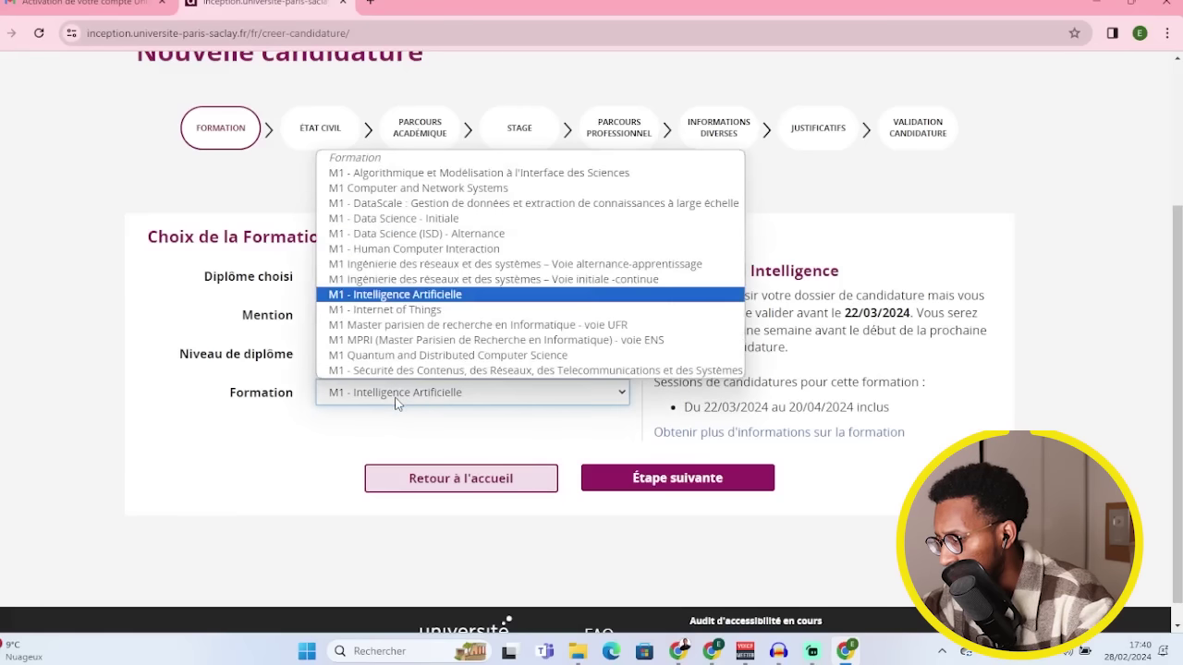
left_click(428, 314)
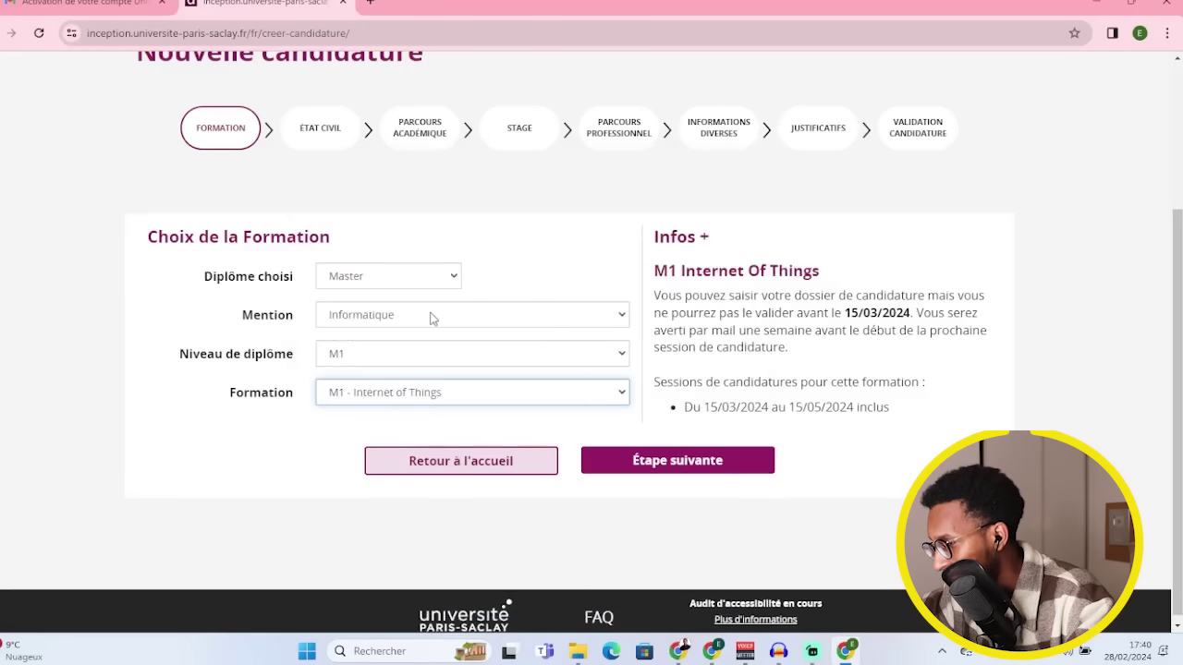
left_click(366, 395)
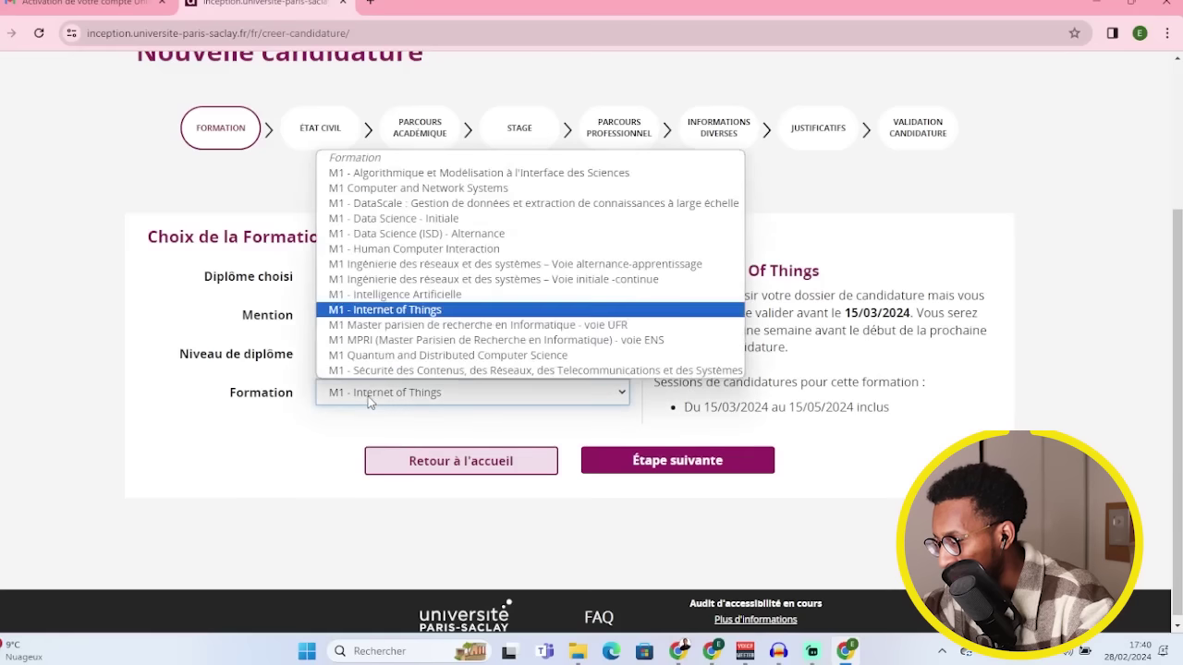
left_click(438, 326)
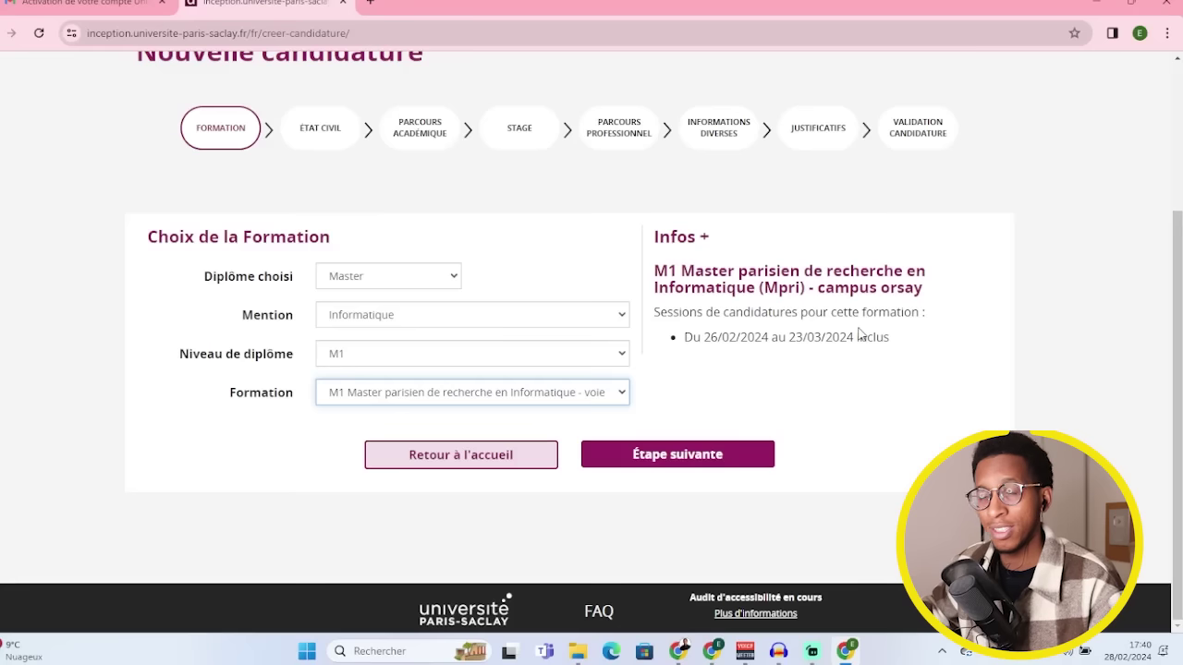
left_click(656, 458)
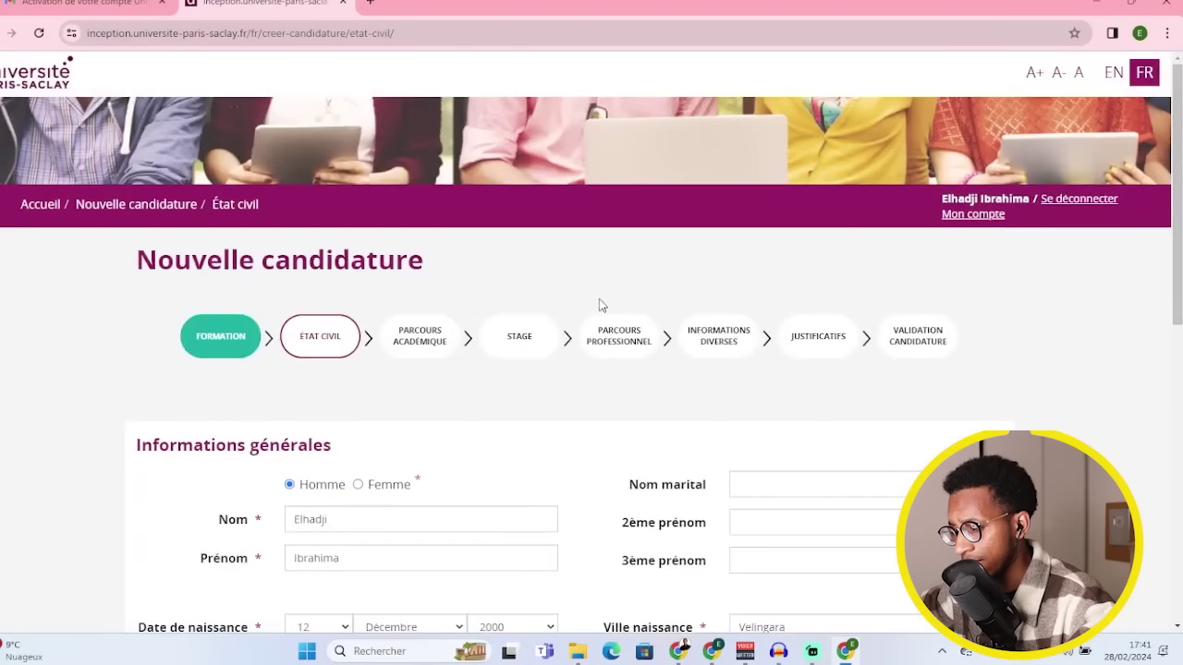
- Review the État civil details, keeping SÉNÉGAL as the address country
scroll(599, 305, "down", 2)
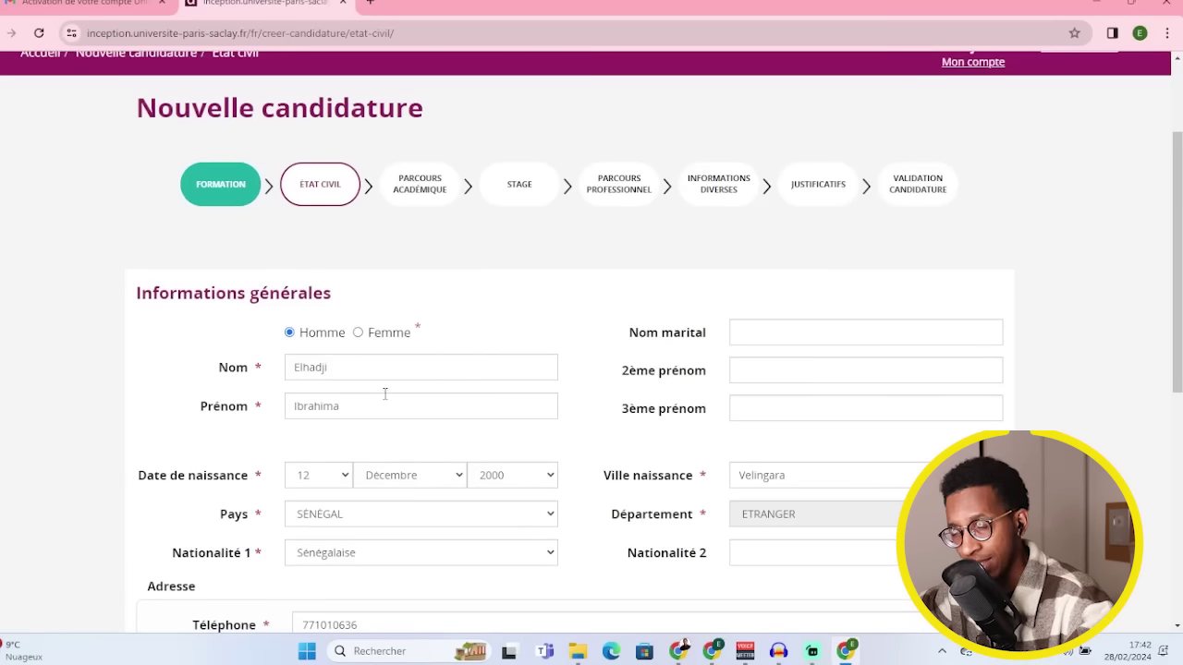
scroll(370, 384, "down", 2)
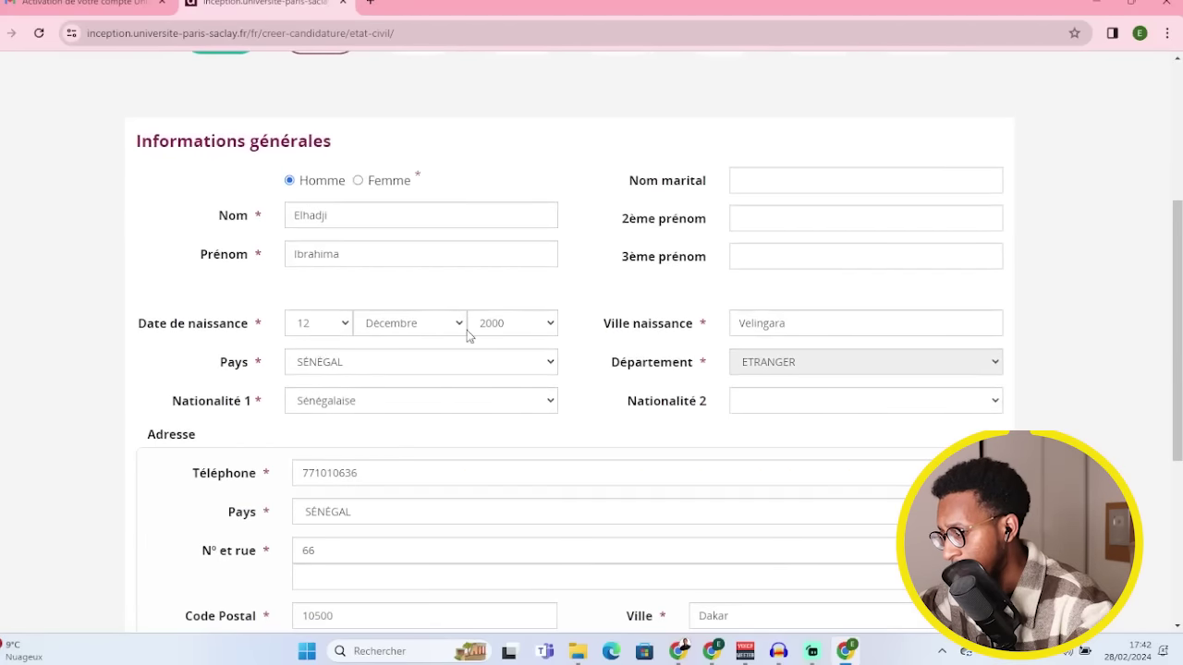
left_click(387, 371)
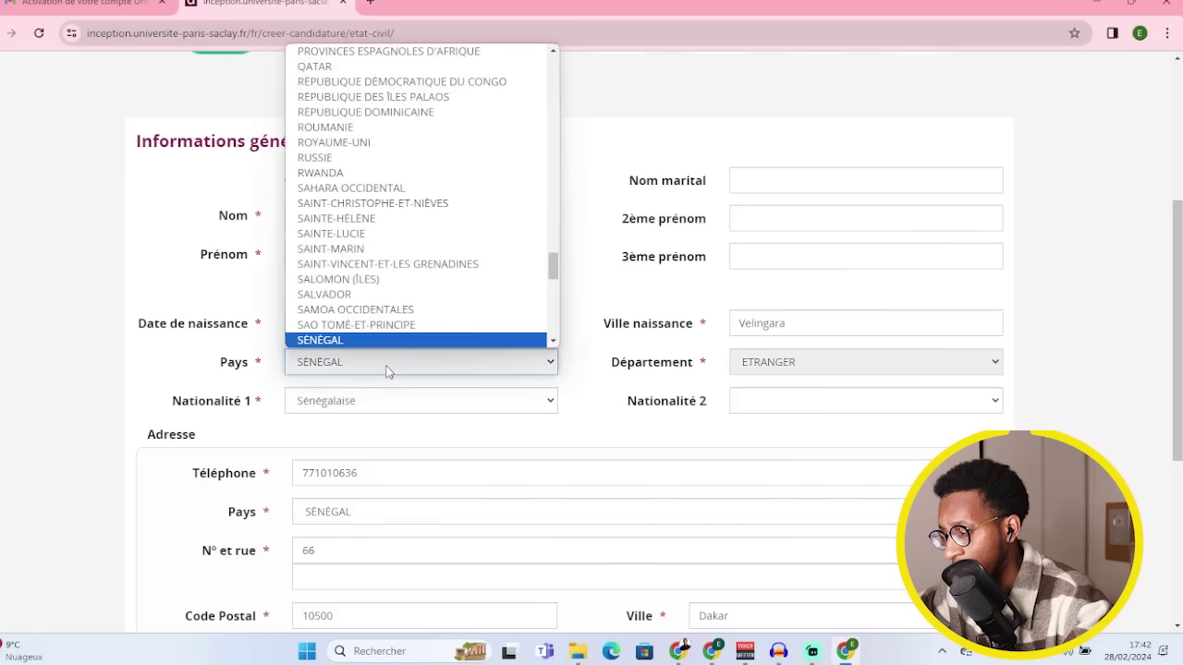
left_click(387, 371)
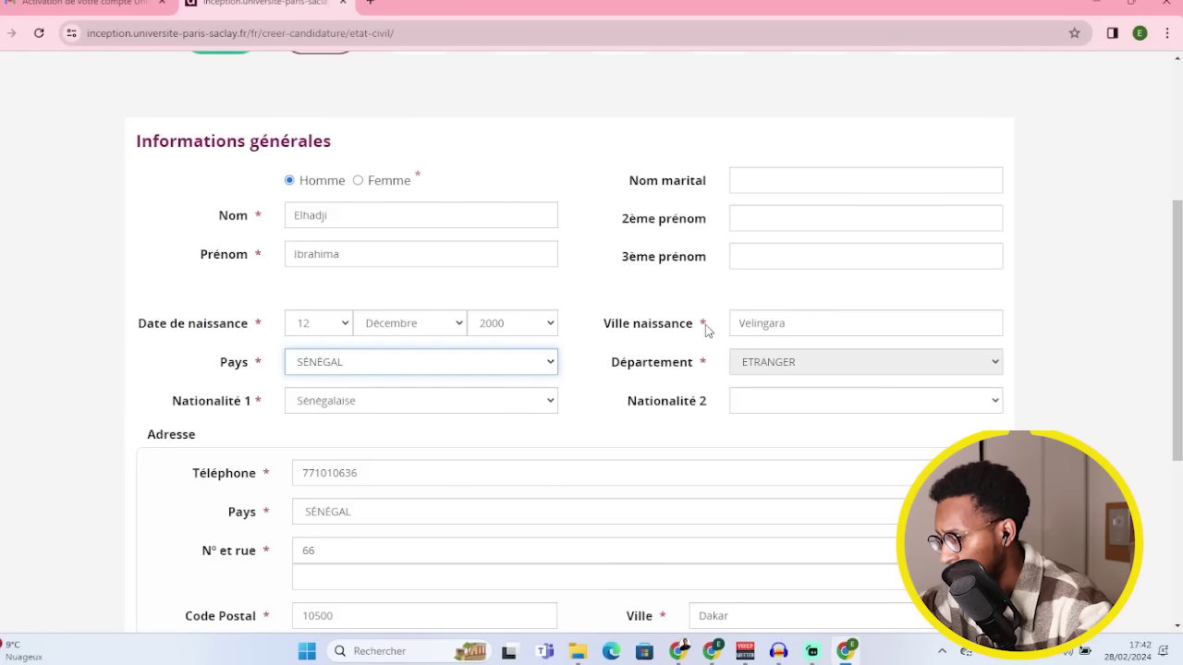
scroll(806, 356, "down", 1)
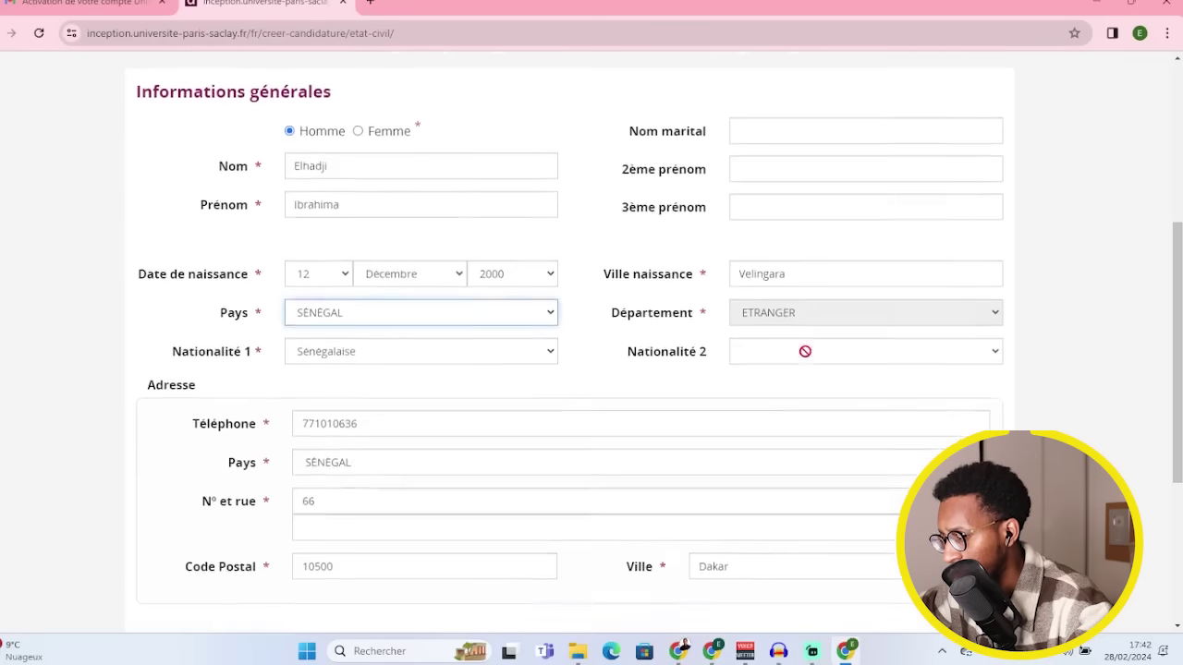
scroll(805, 351, "down", 2)
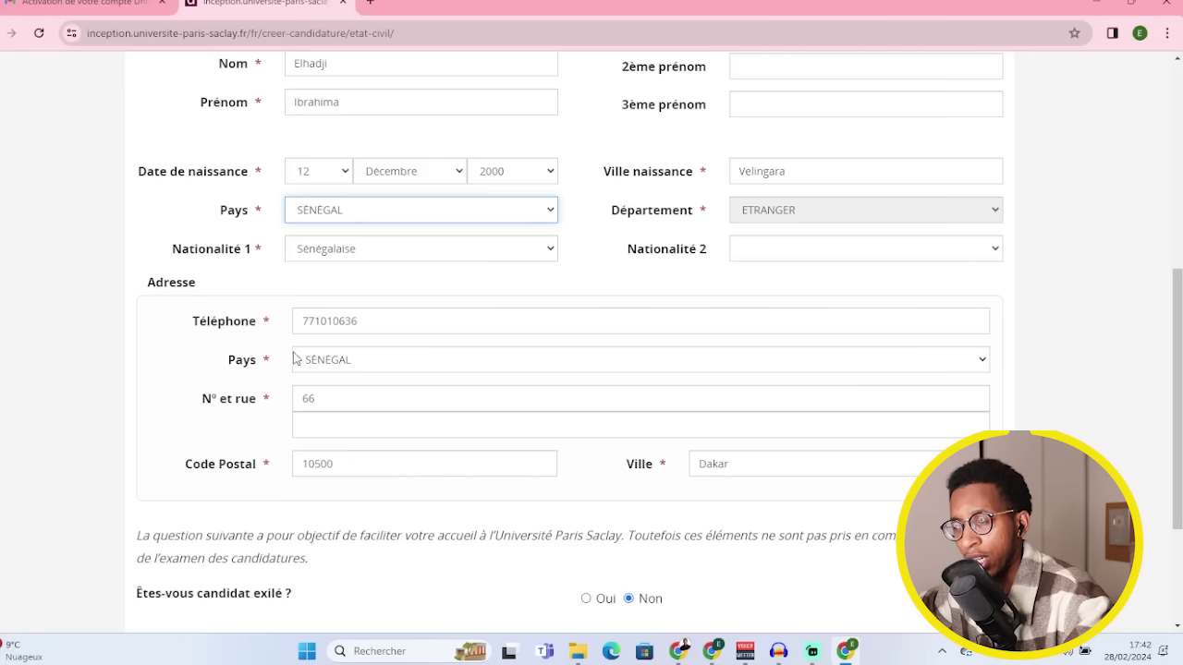
scroll(743, 423, "down", 2)
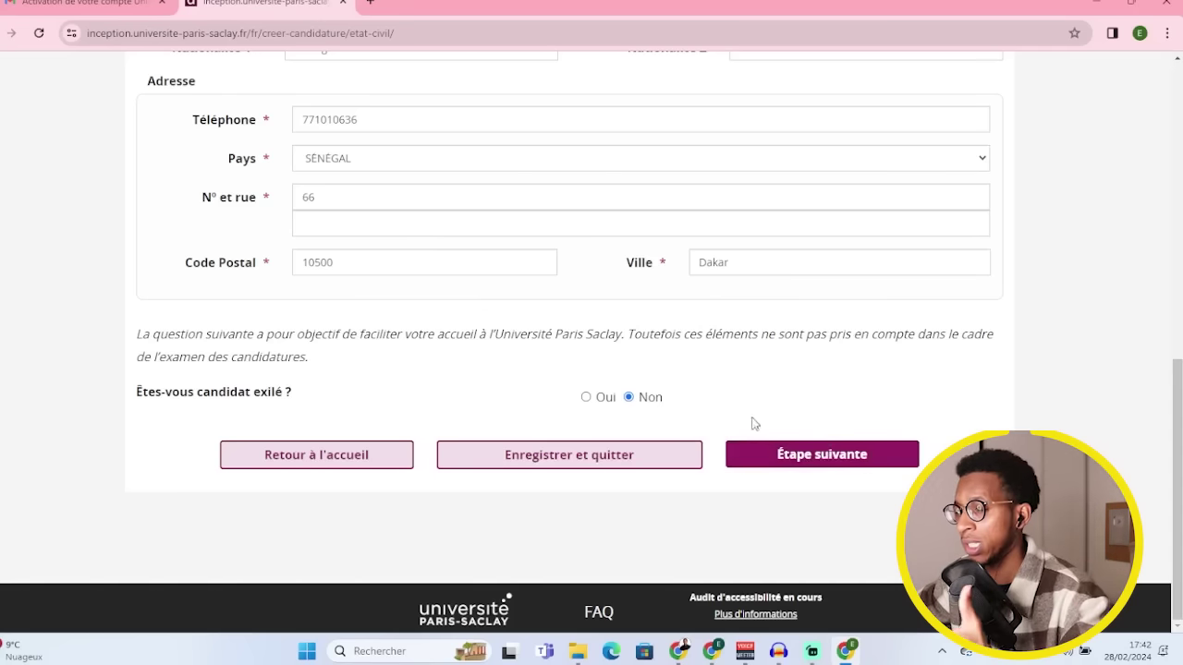
- On Parcours académique, enter baccalauréat year 2020 with grade Passable
left_click(808, 464)
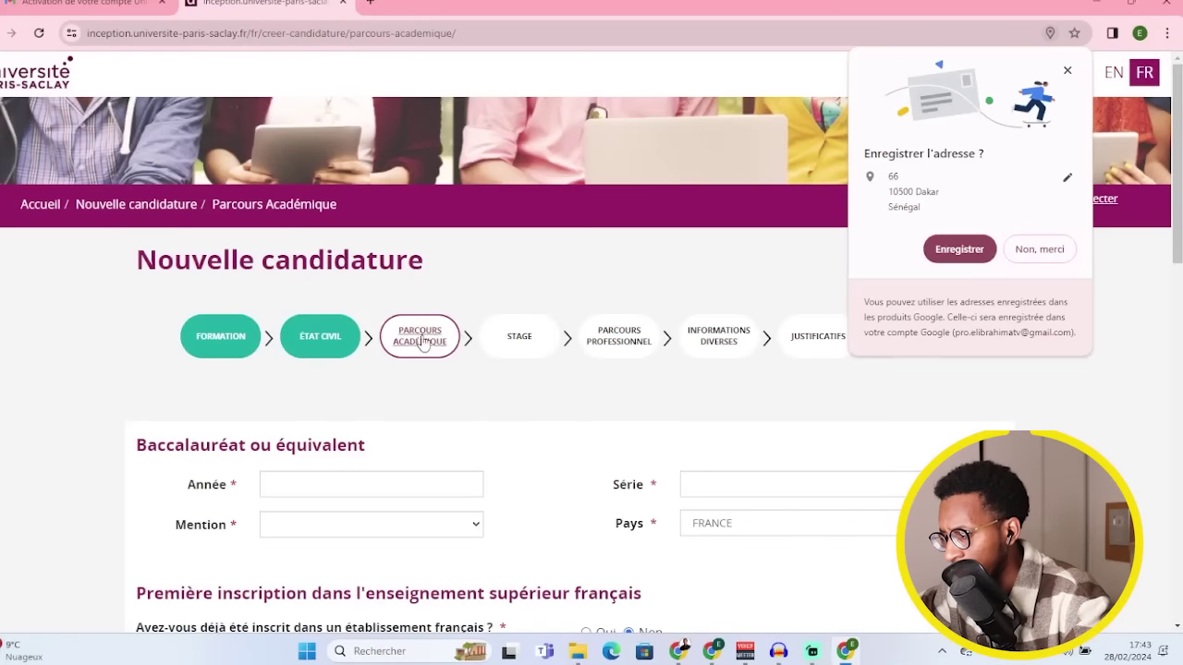
scroll(426, 344, "down", 2)
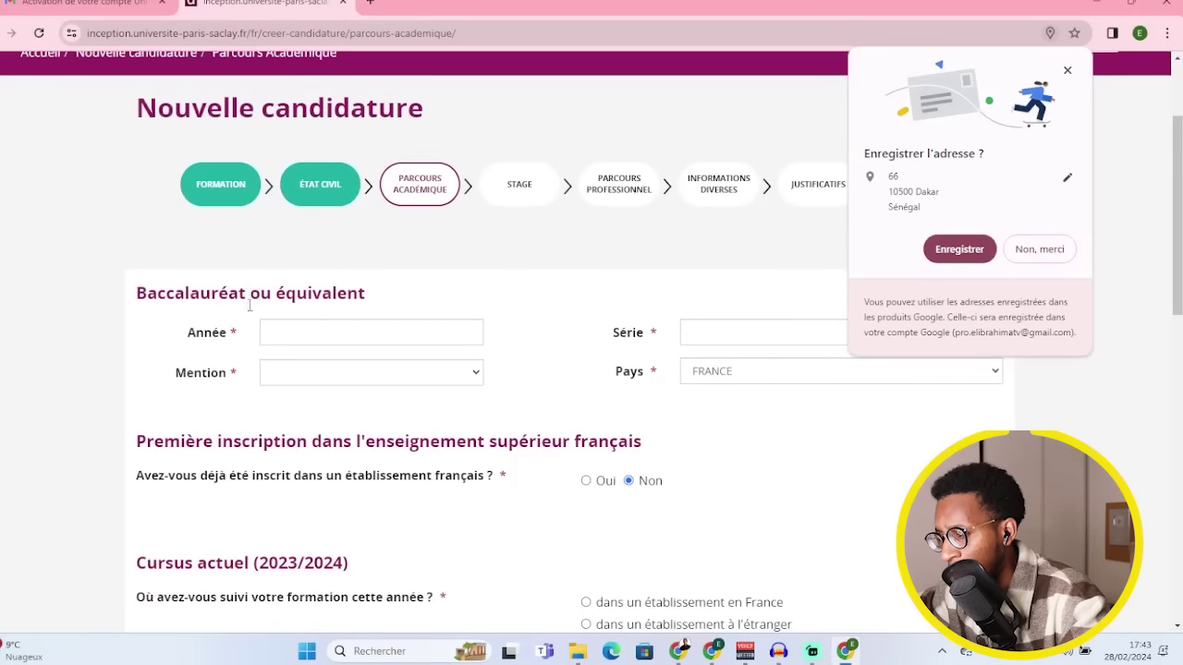
left_click(316, 331)
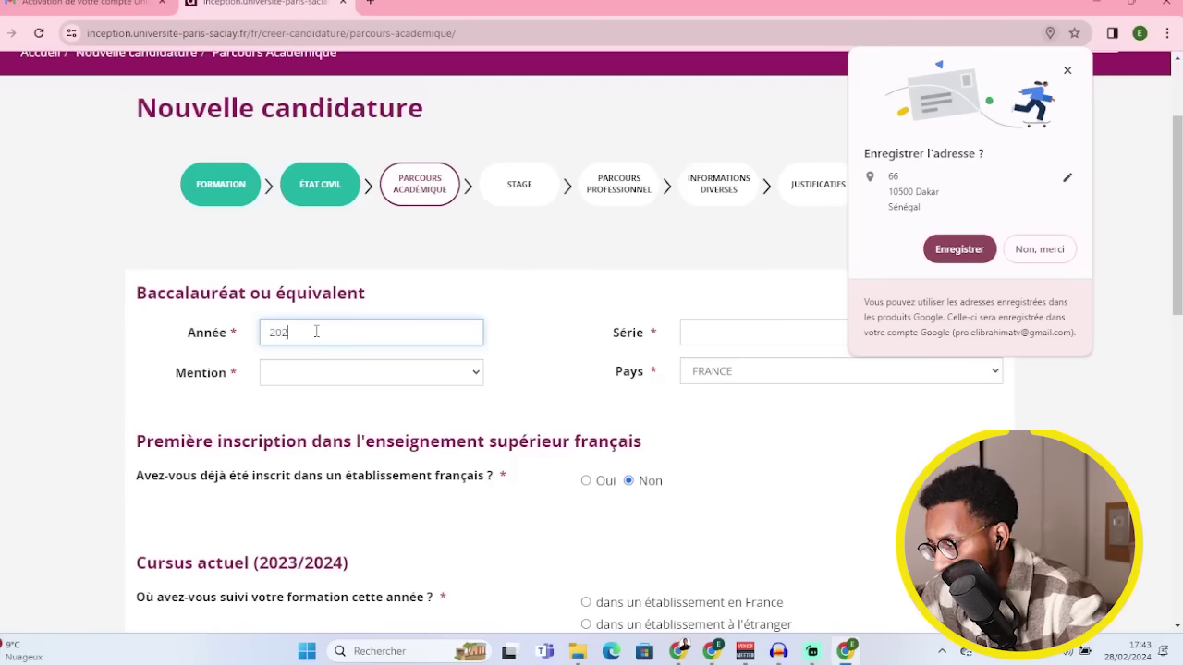
type("0")
left_click(314, 372)
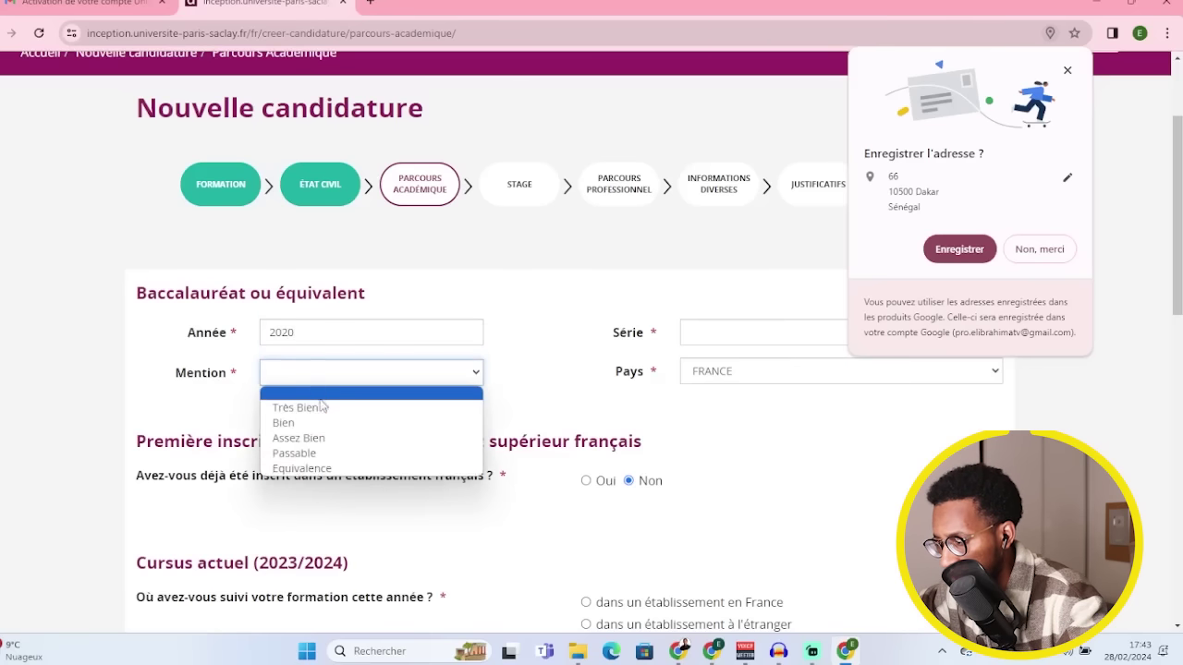
left_click(329, 454)
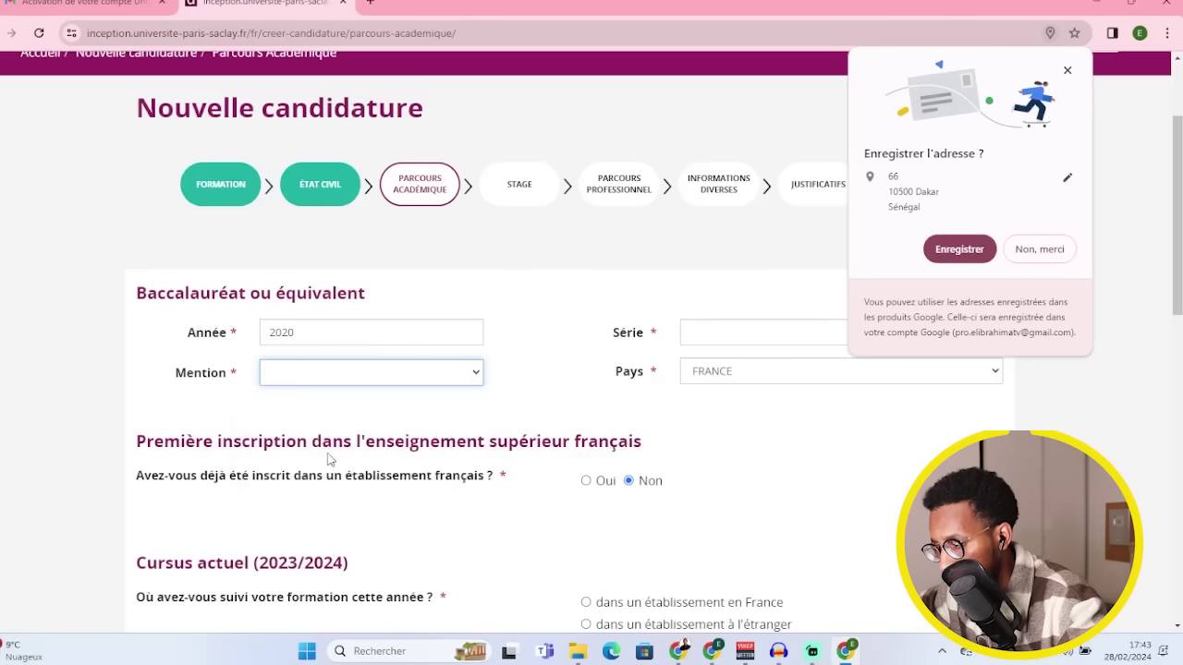
- Set the baccalauréat series to S-Scientifique and its country to SÉNÉGAL
left_click(708, 330)
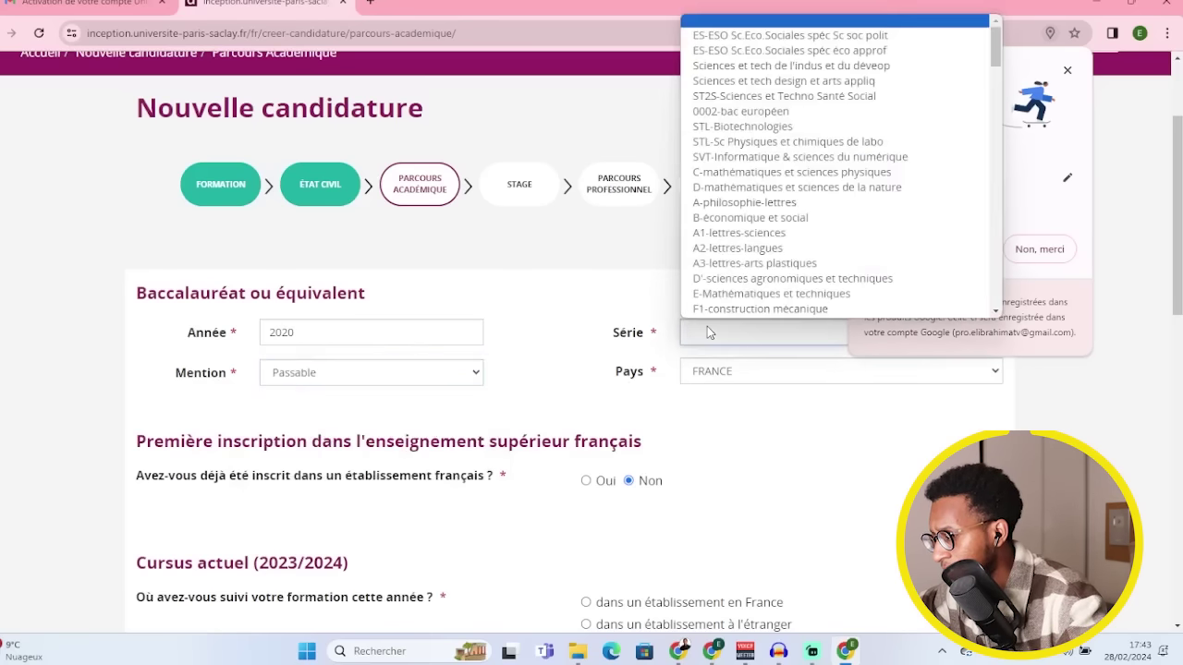
scroll(739, 259, "down", 5)
scroll(737, 256, "down", 5)
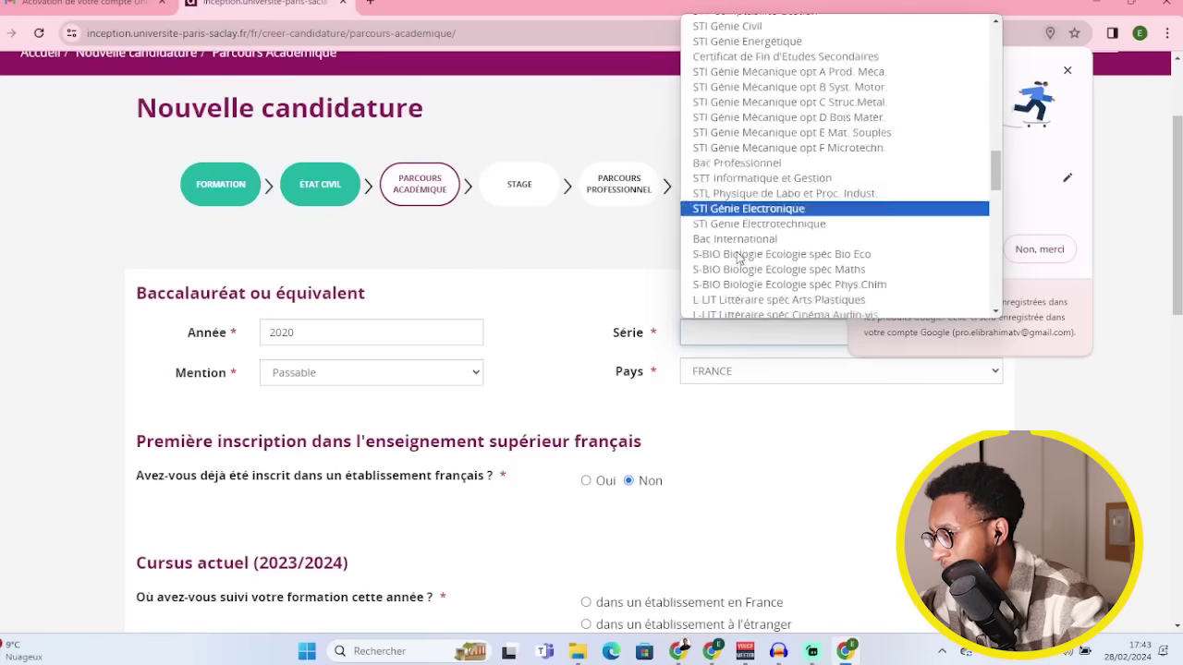
scroll(737, 259, "down", 5)
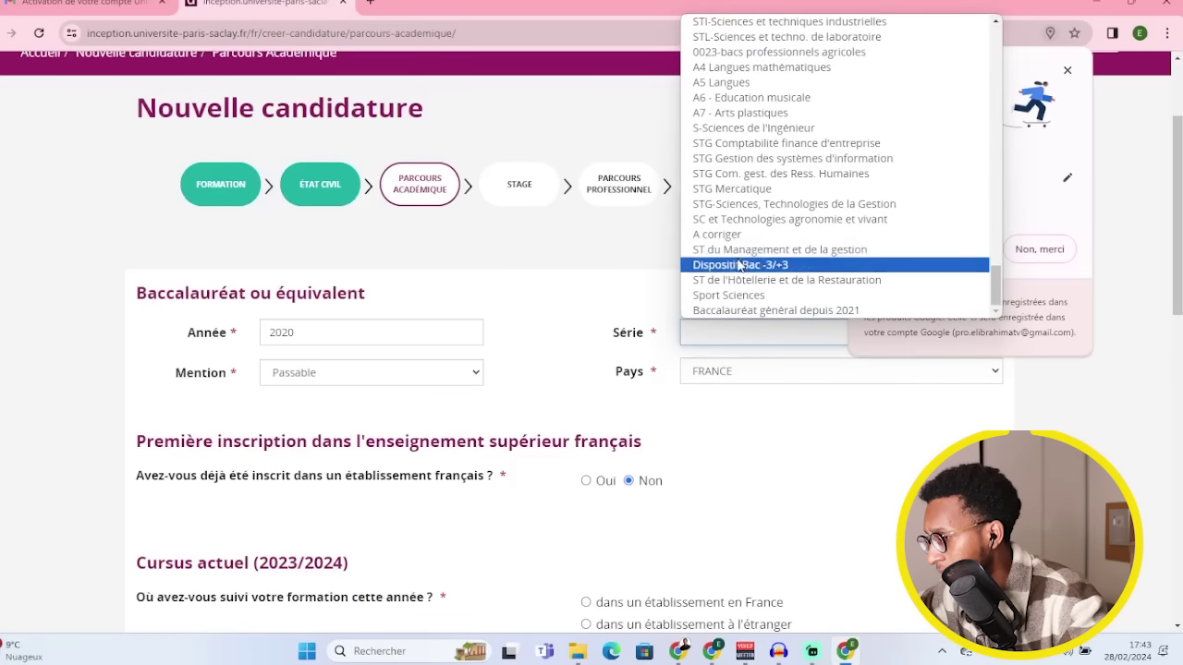
left_click(740, 250)
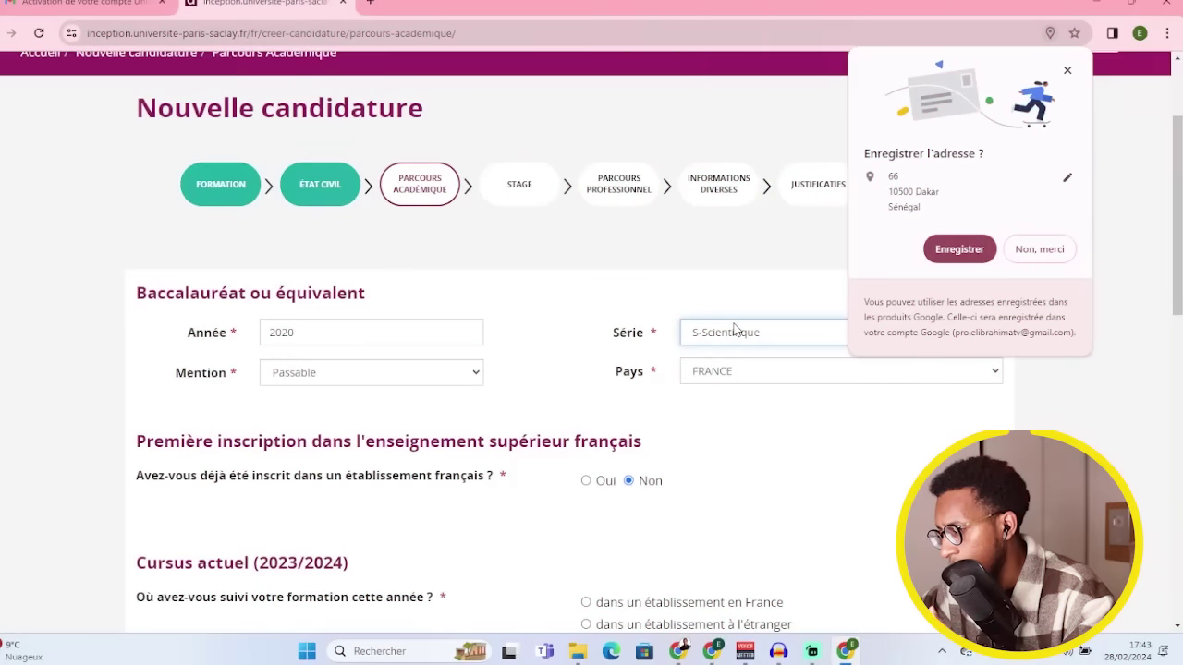
left_click(736, 381)
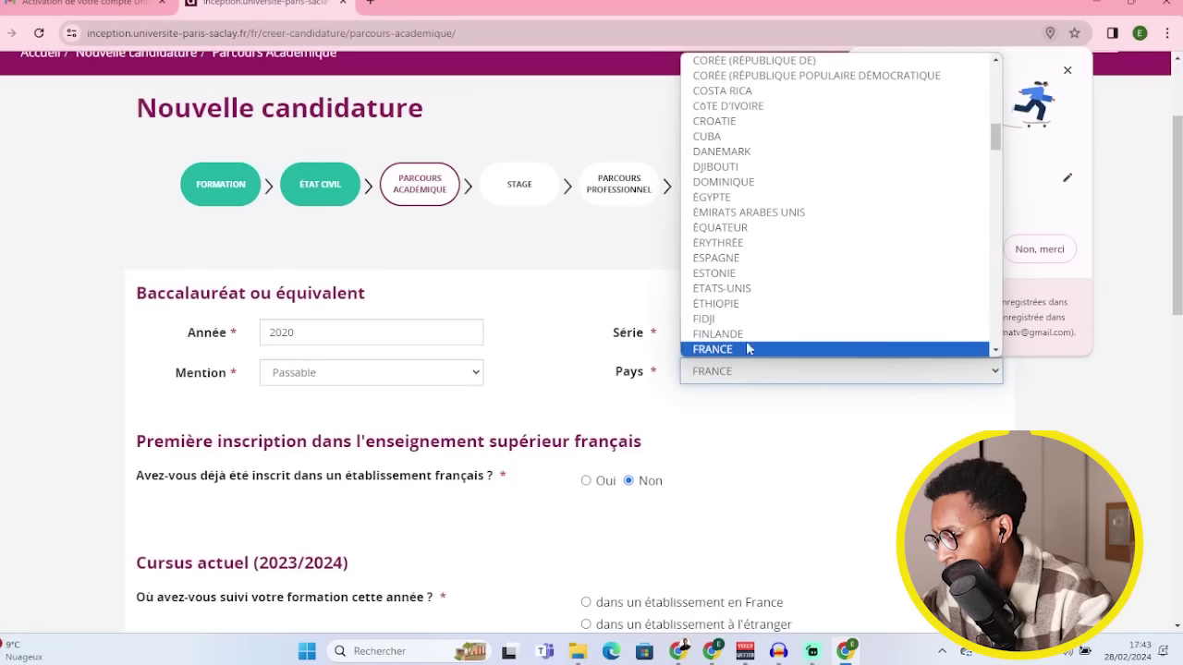
key("s")
scroll(758, 305, "down", 1)
scroll(758, 305, "down", 3)
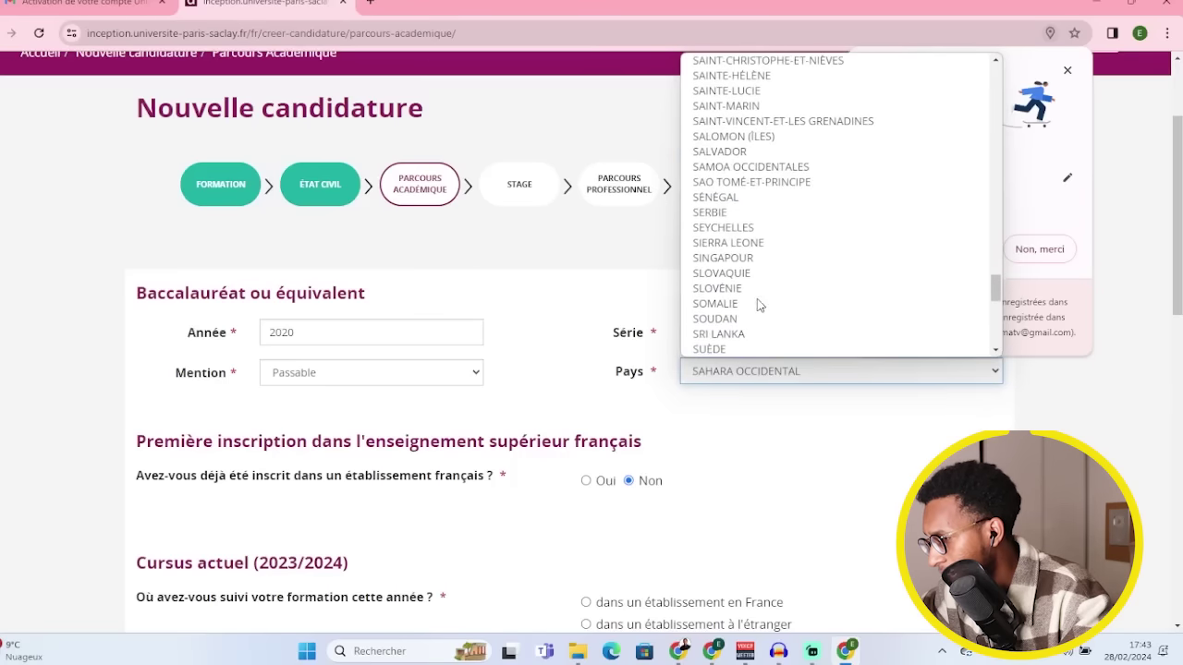
left_click(754, 198)
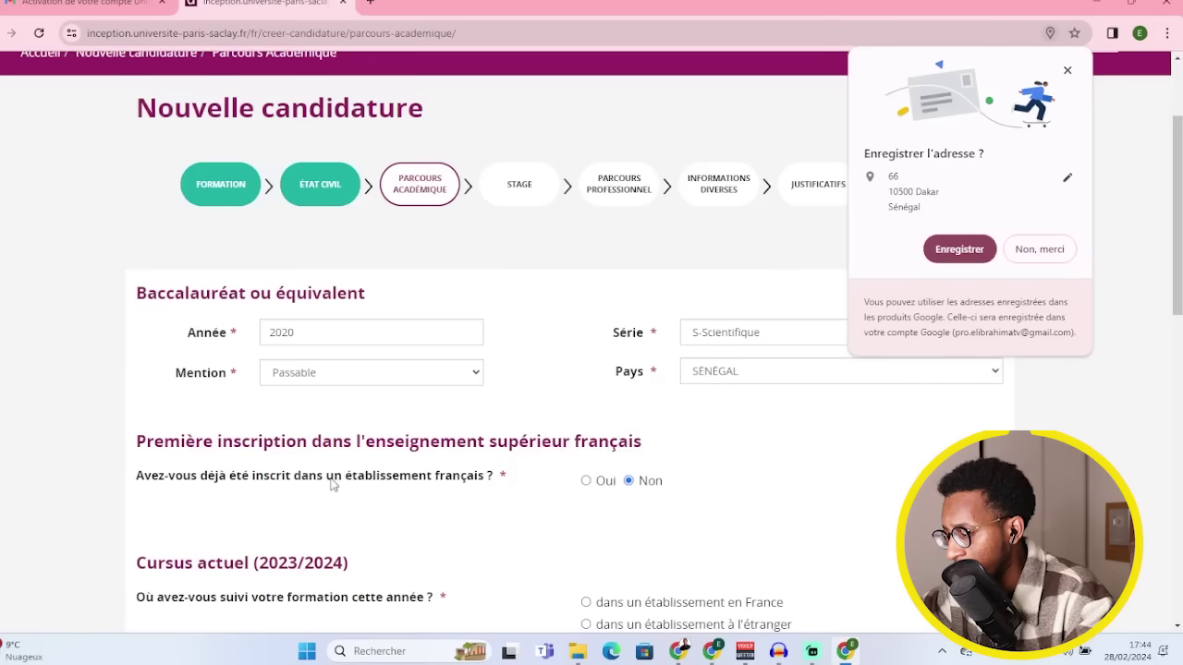
- Dismiss the save-address popup and mark 2023/2024 as studied abroad
scroll(634, 431, "down", 1)
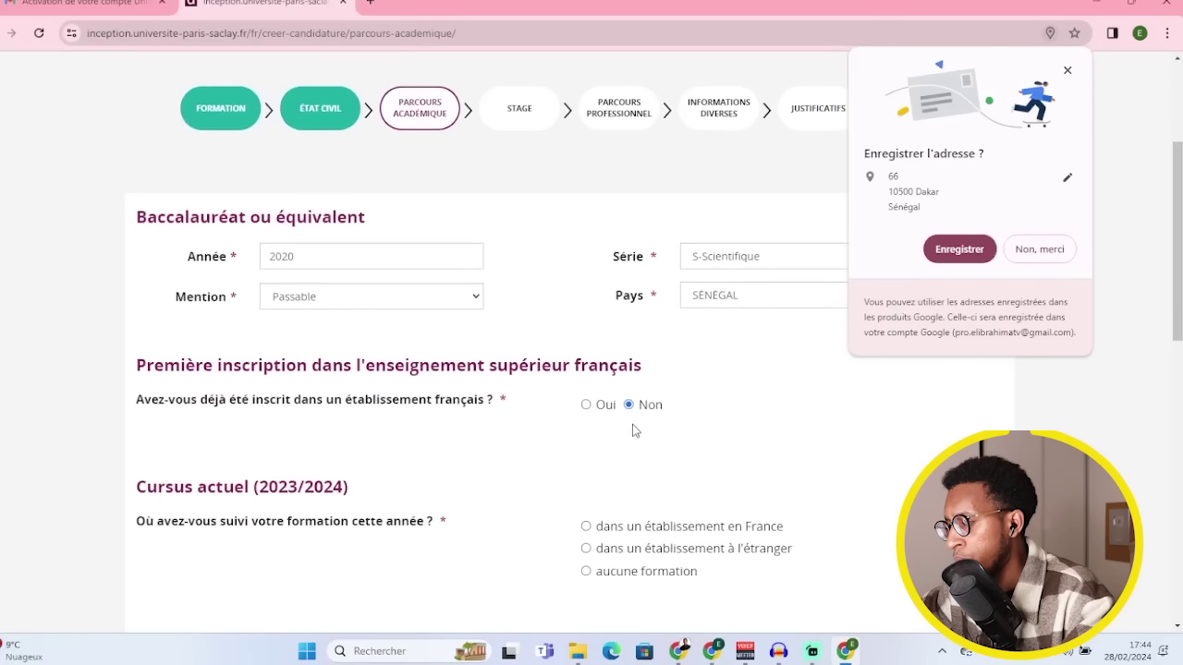
scroll(610, 406, "down", 1)
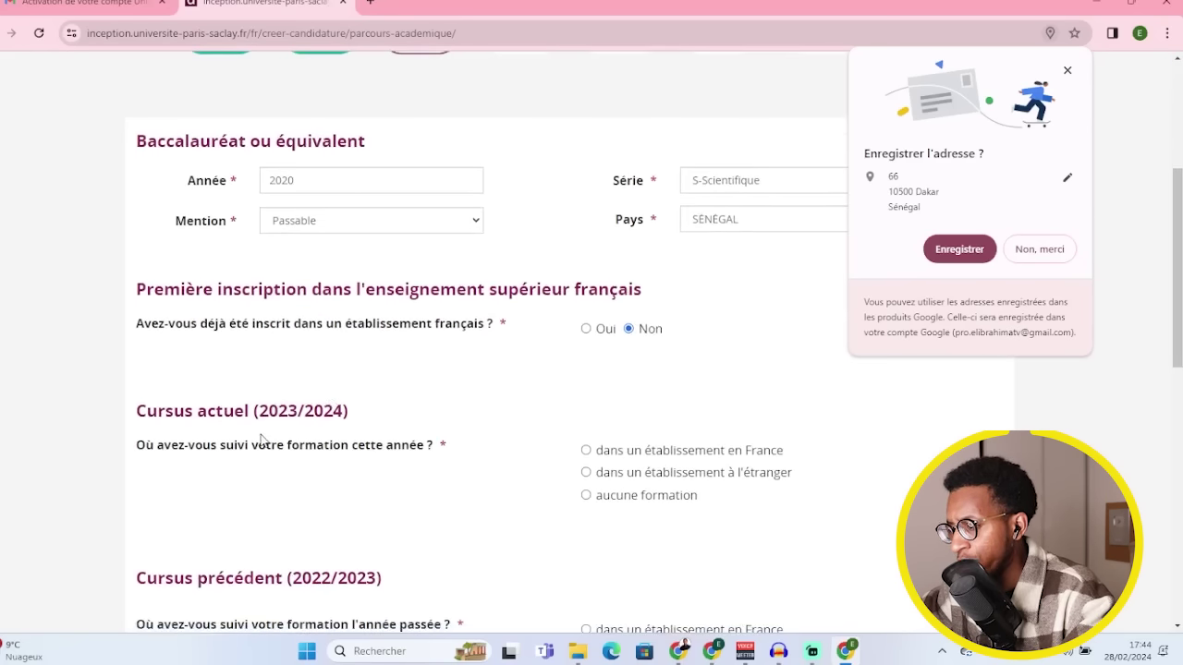
left_click(1067, 71)
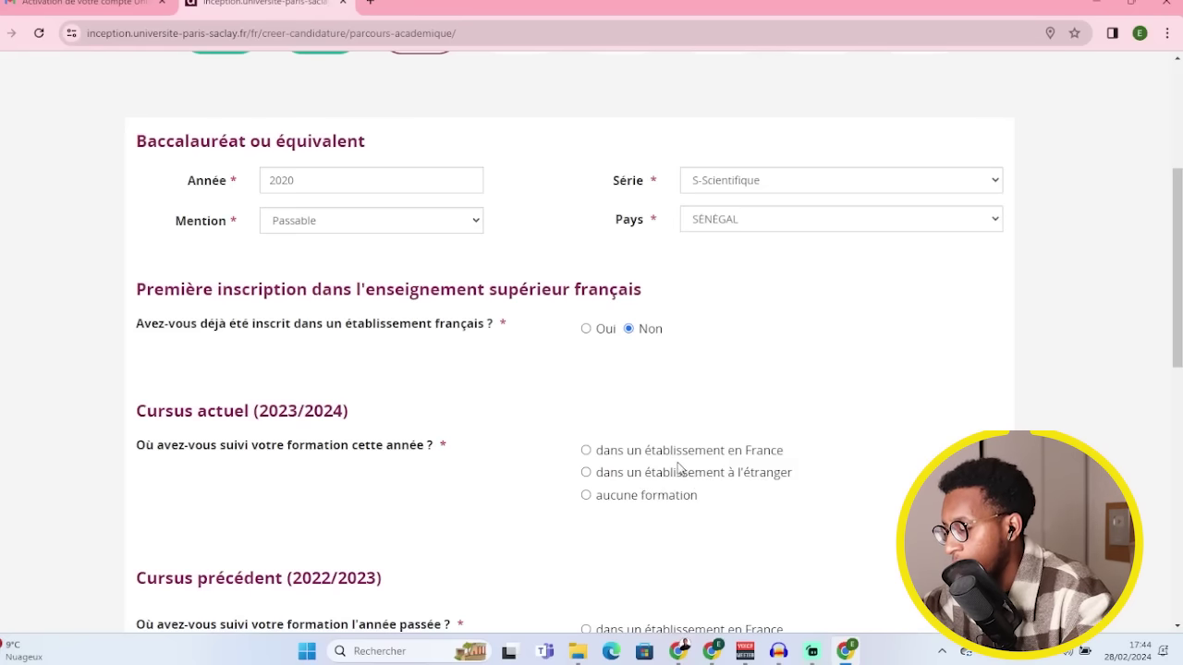
scroll(638, 458, "down", 2)
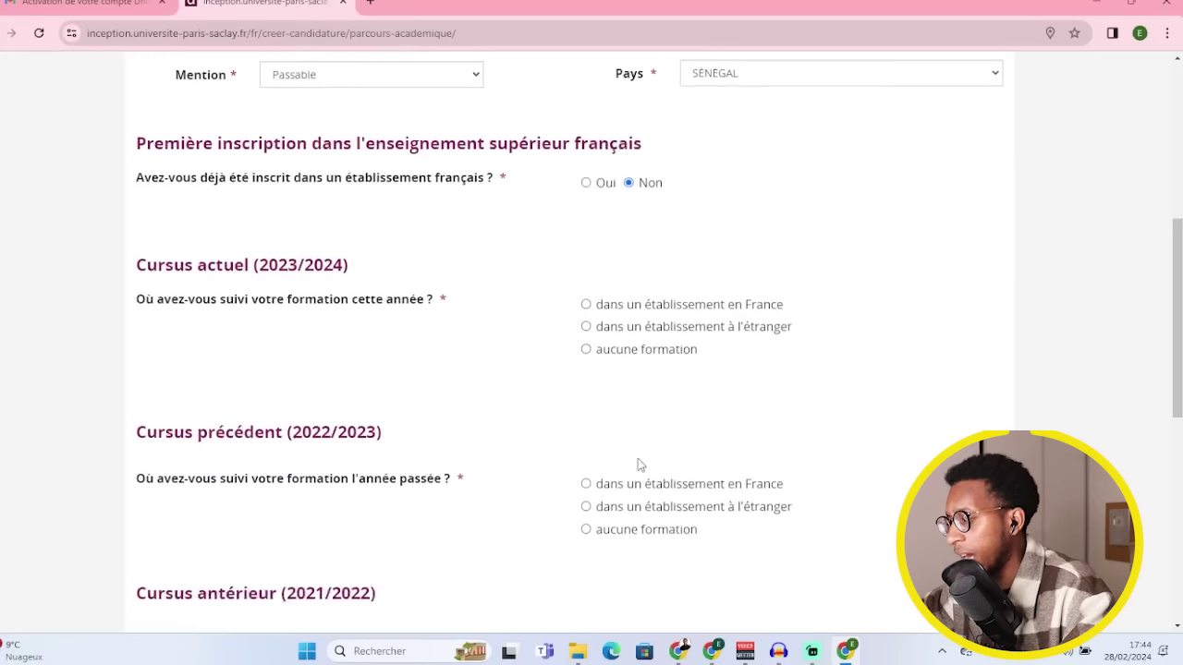
left_click(585, 322)
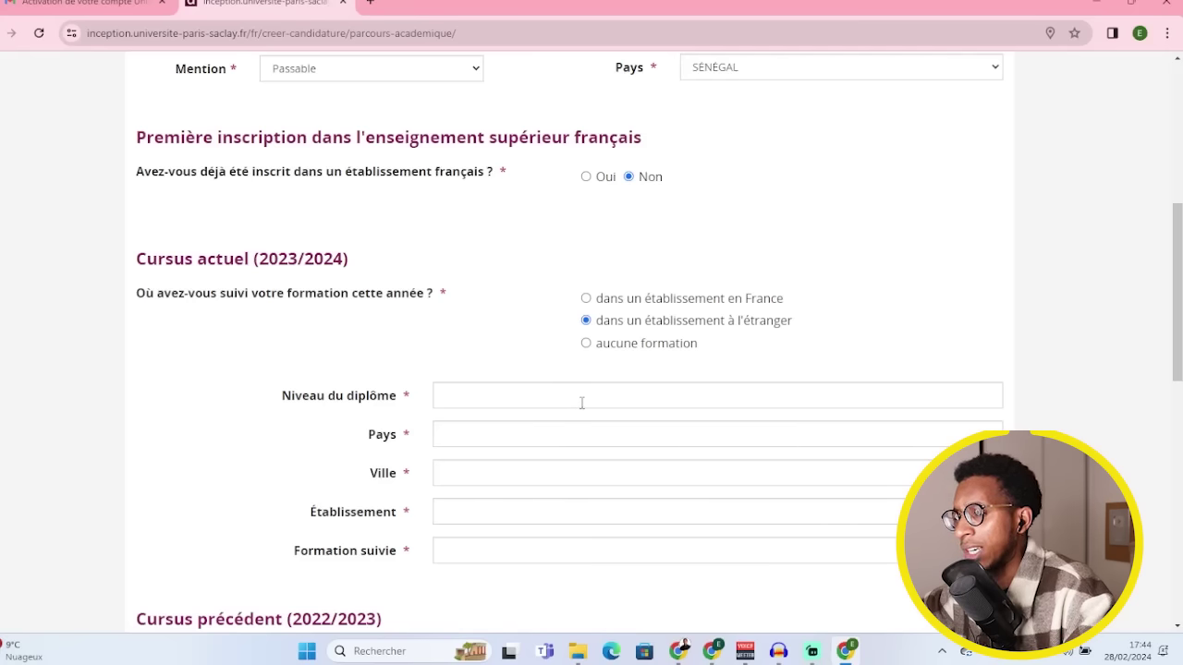
left_click(586, 343)
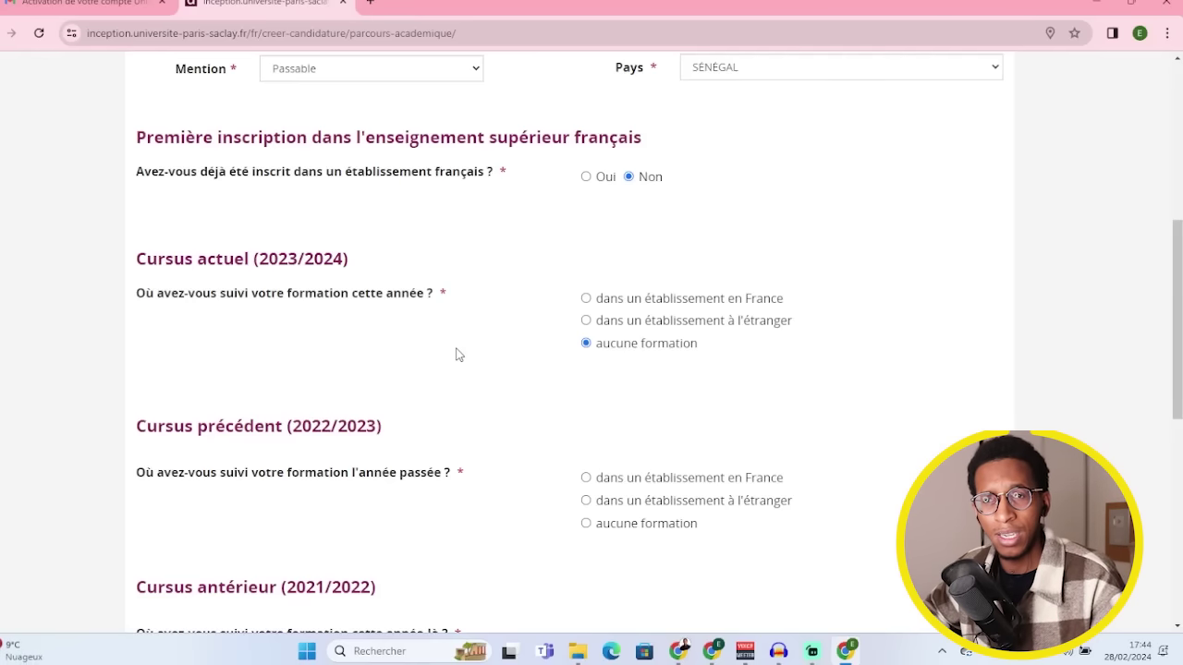
left_click(586, 320)
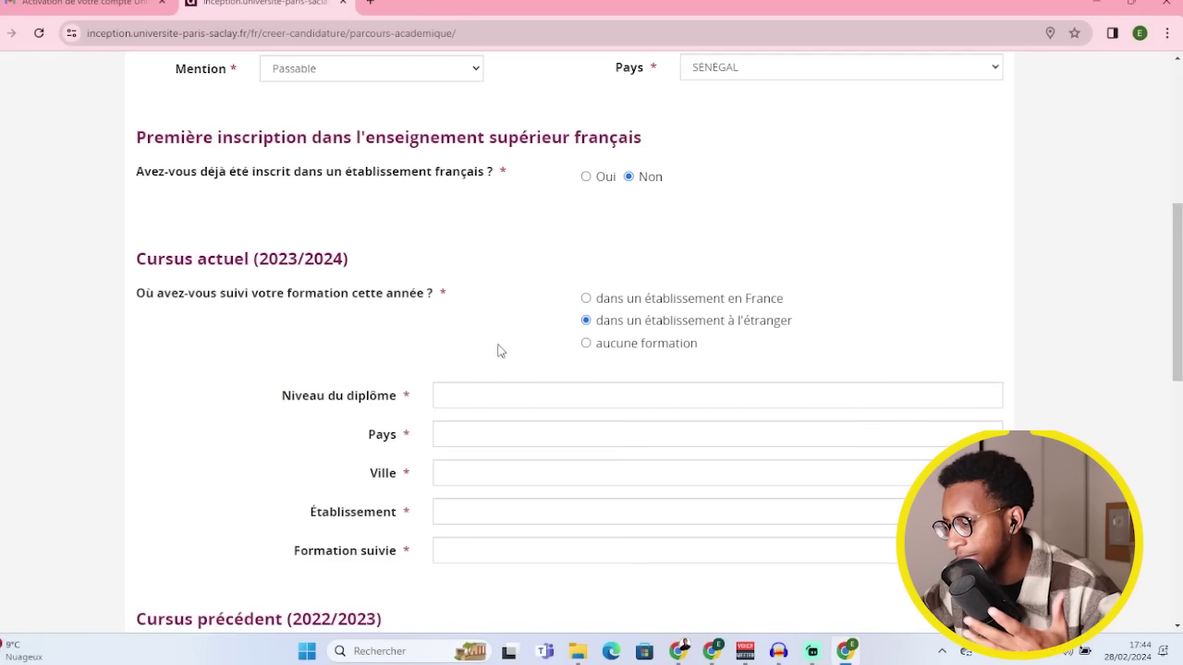
scroll(478, 425, "down", 1)
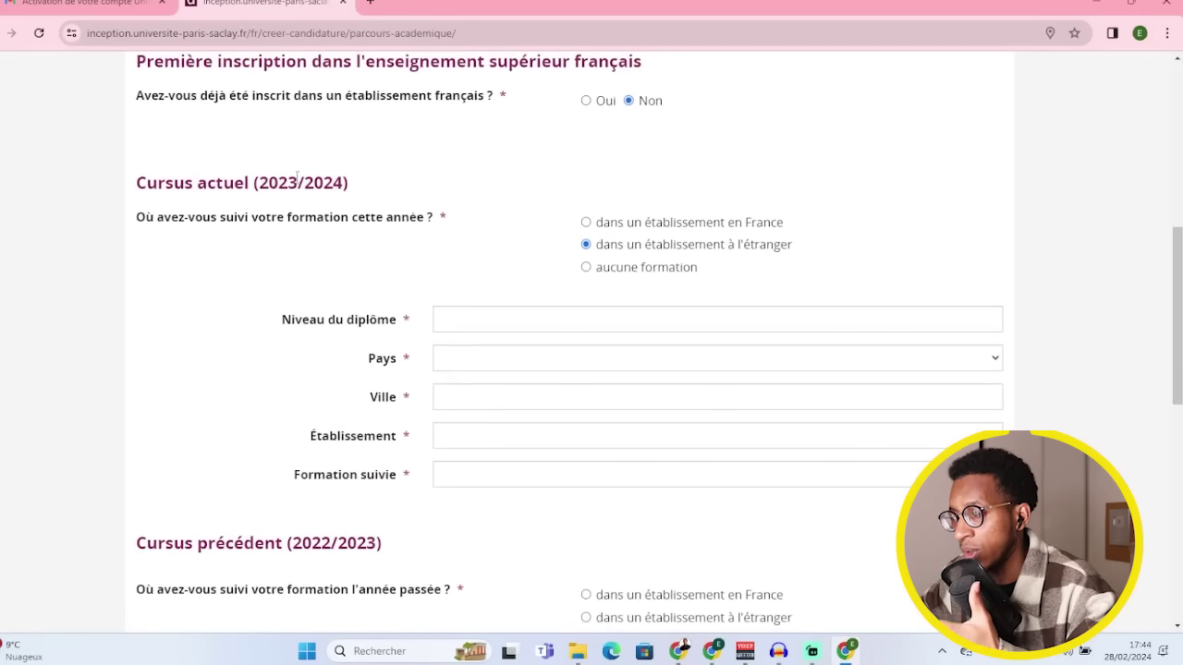
scroll(383, 226, "down", 2)
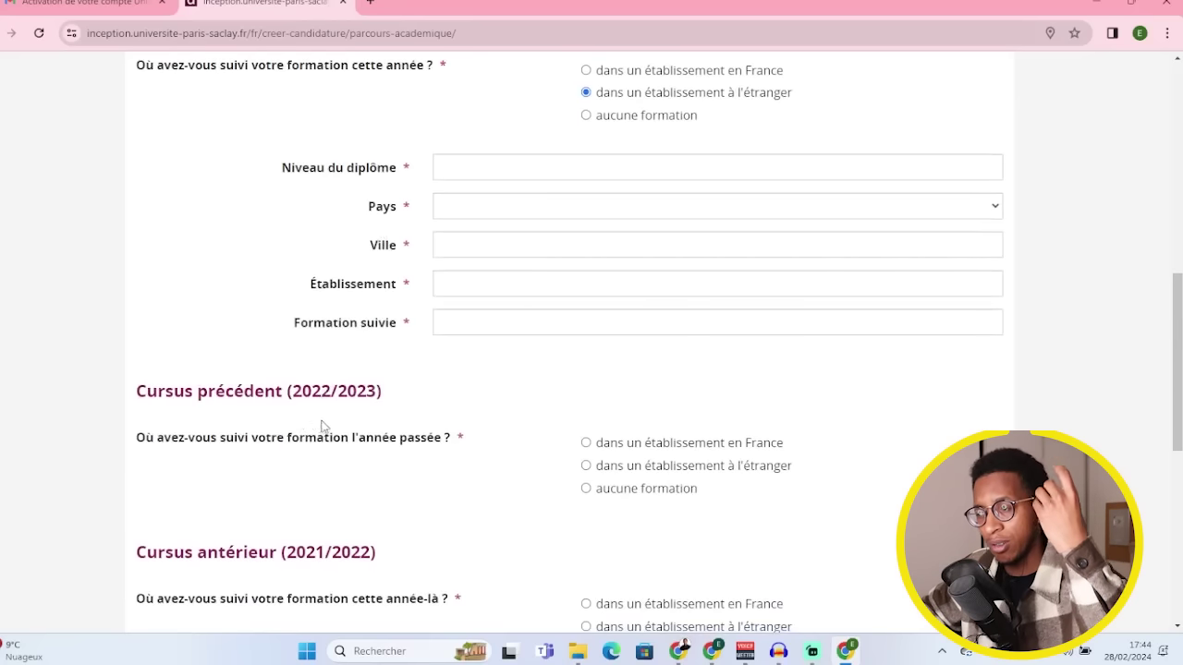
scroll(367, 400, "down", 3)
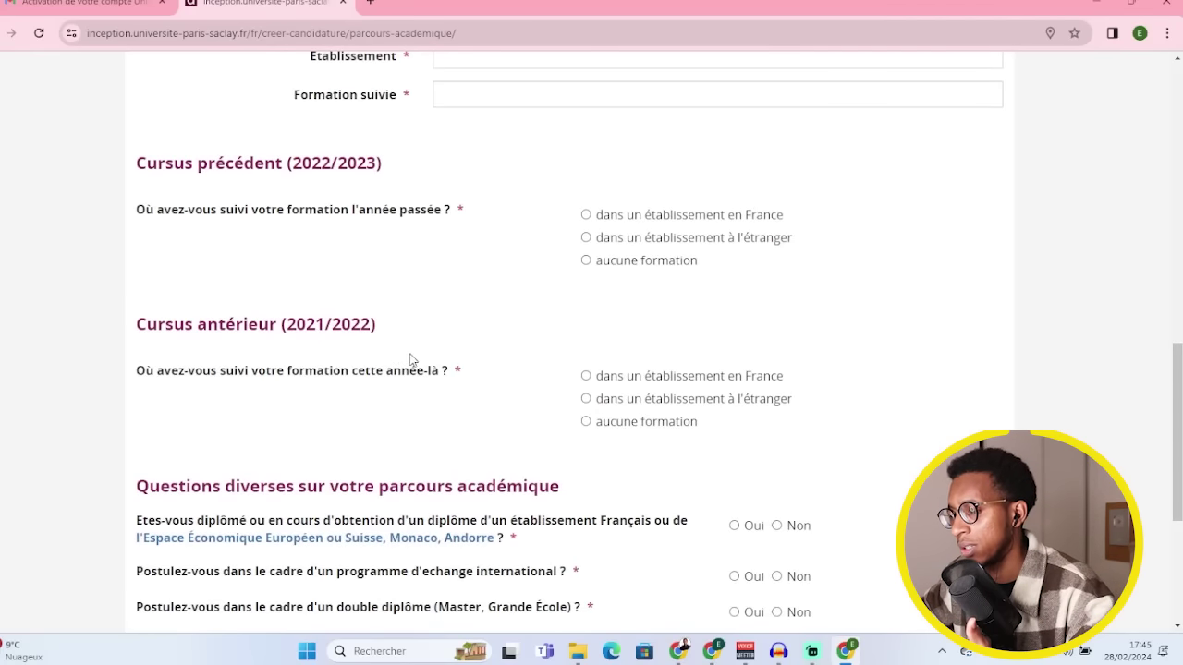
scroll(434, 365, "down", 1)
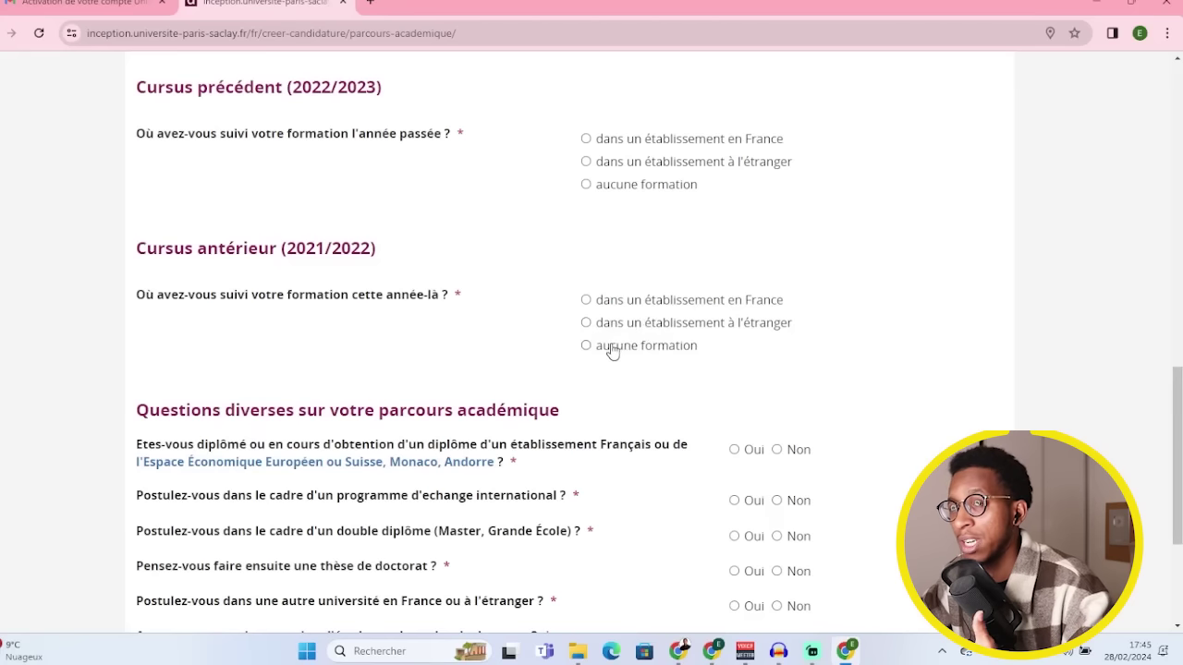
scroll(592, 349, "down", 3)
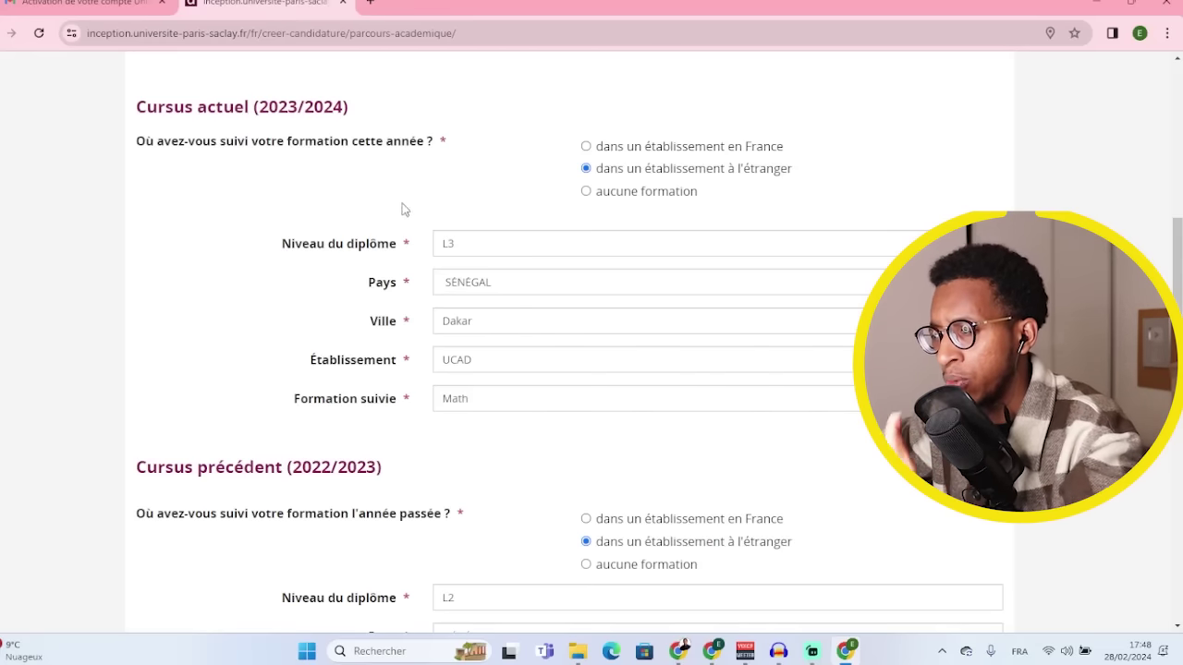
- Enter L3, L2, L1 Math at UCAD, Dakar, SÉNÉGAL, answer Non to every question, and continue
scroll(388, 194, "down", 3)
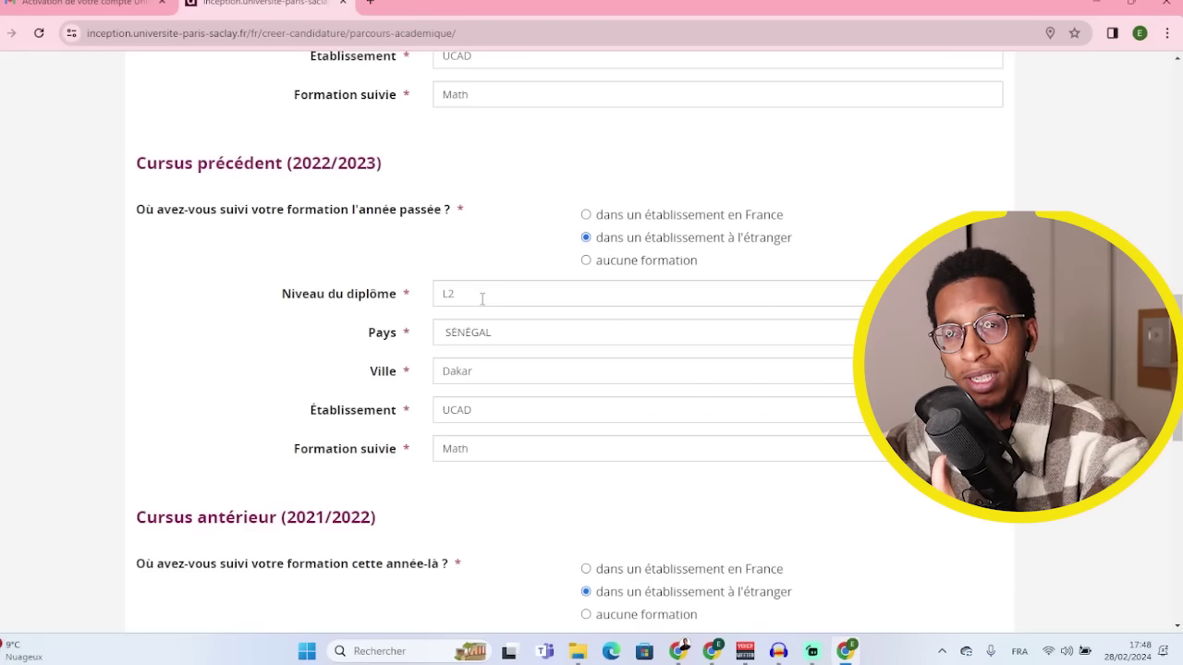
scroll(482, 298, "down", 3)
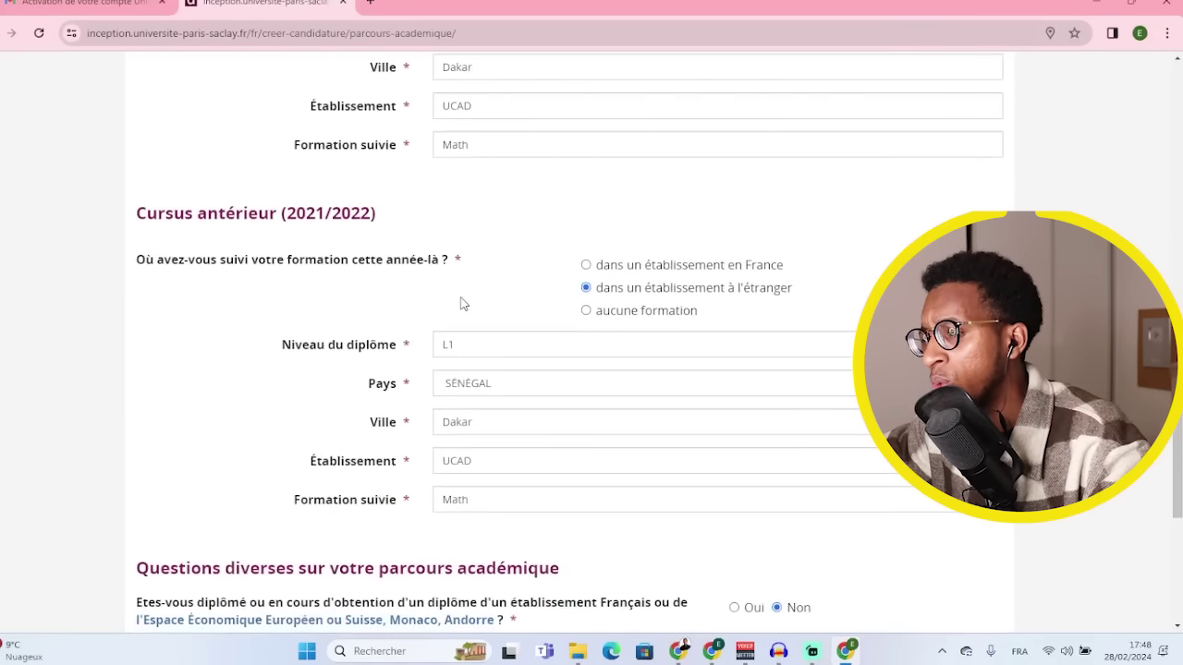
scroll(638, 322, "down", 1)
scroll(573, 325, "up", 1)
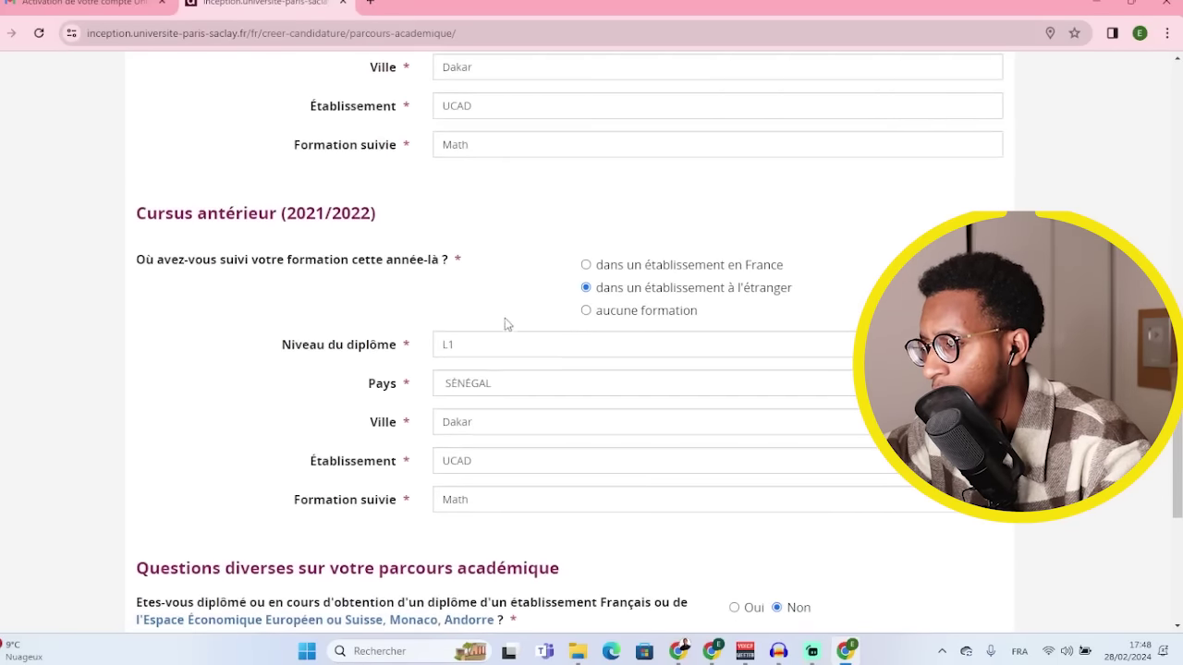
scroll(481, 345, "down", 3)
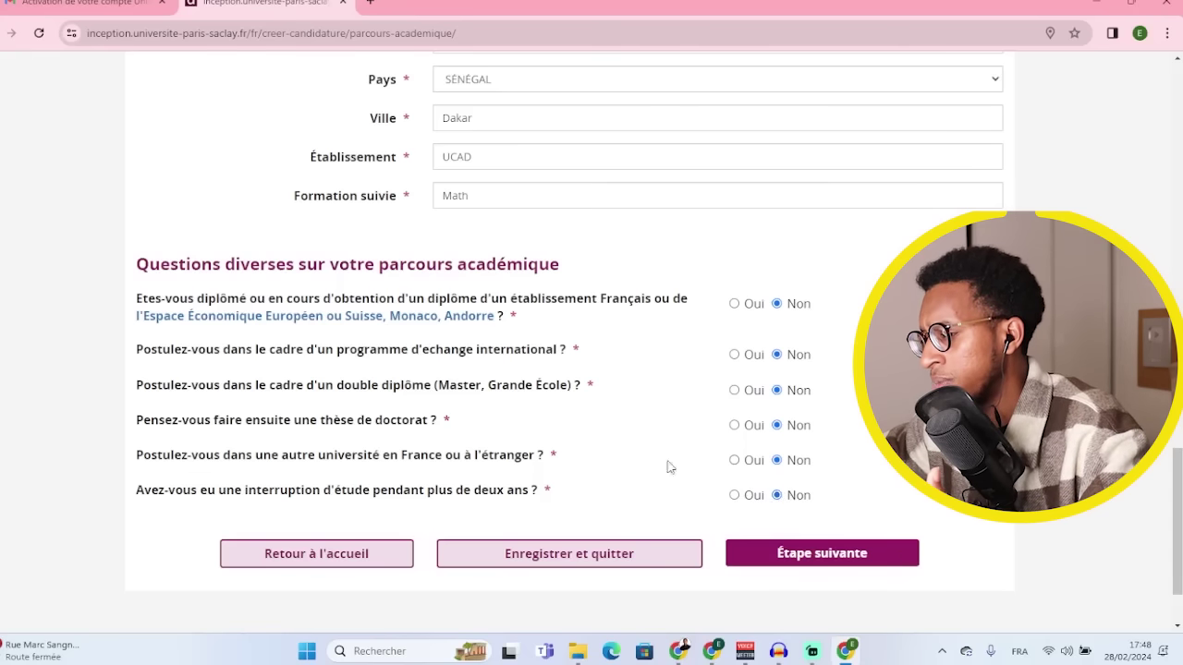
left_click(827, 555)
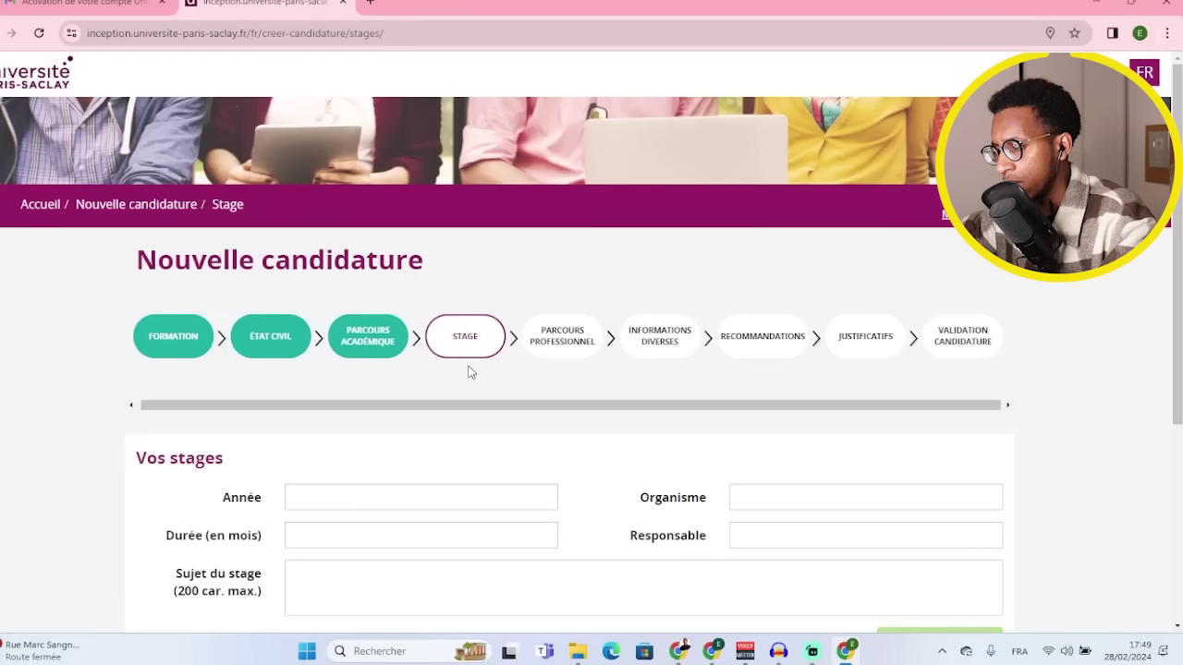
- Enter internship year 2019, duration 1 month, organisation Sonatel and the supervisor's name
scroll(468, 439, "down", 1)
scroll(473, 442, "down", 2)
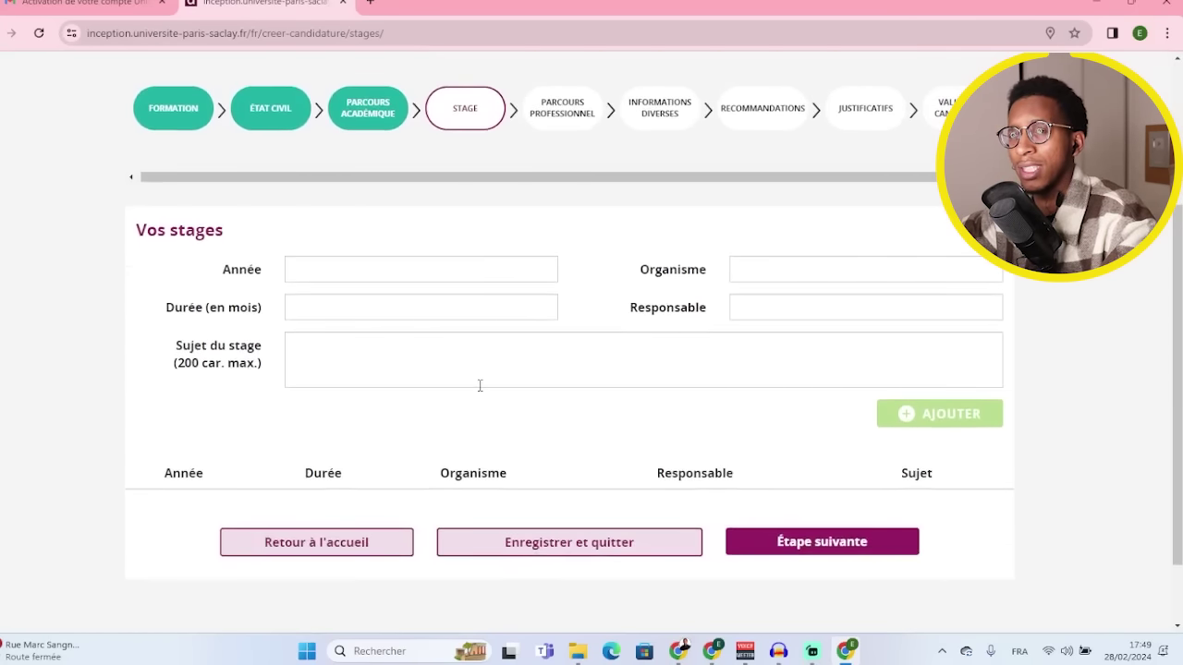
left_click(363, 271)
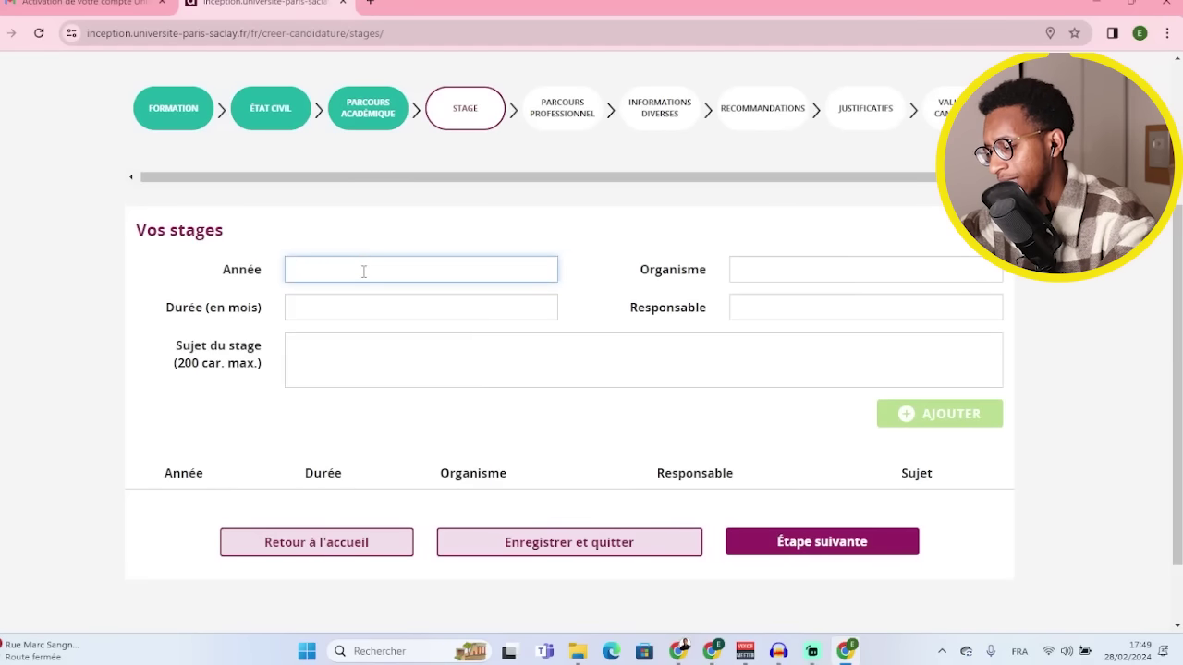
type("2019")
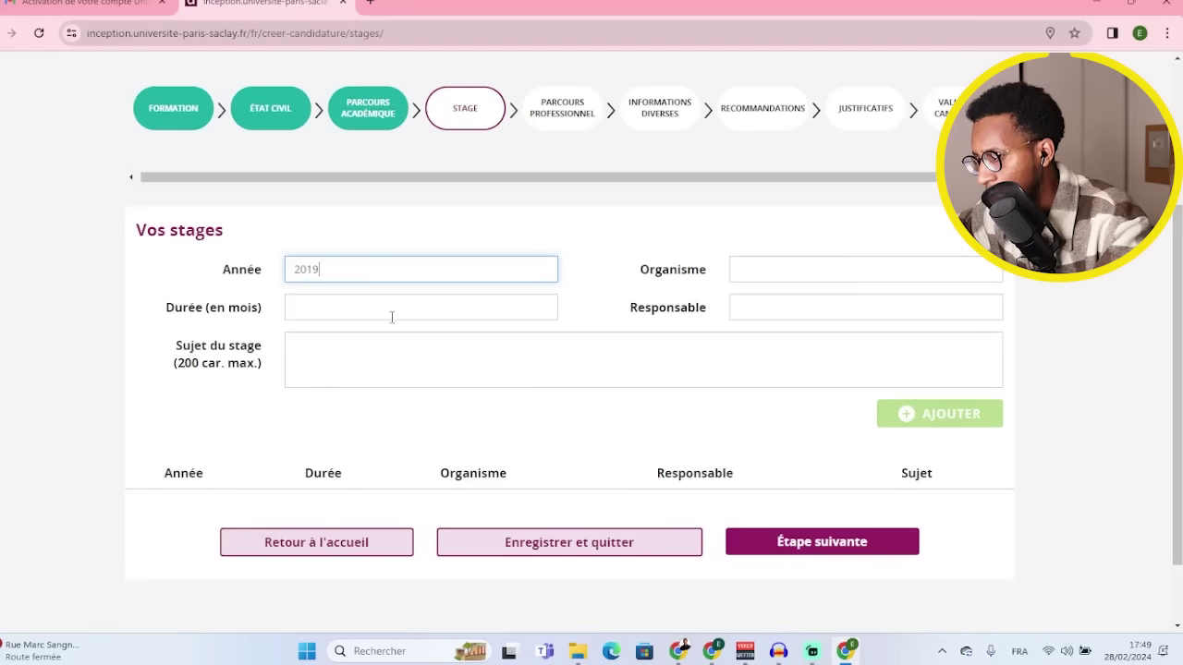
left_click(392, 309)
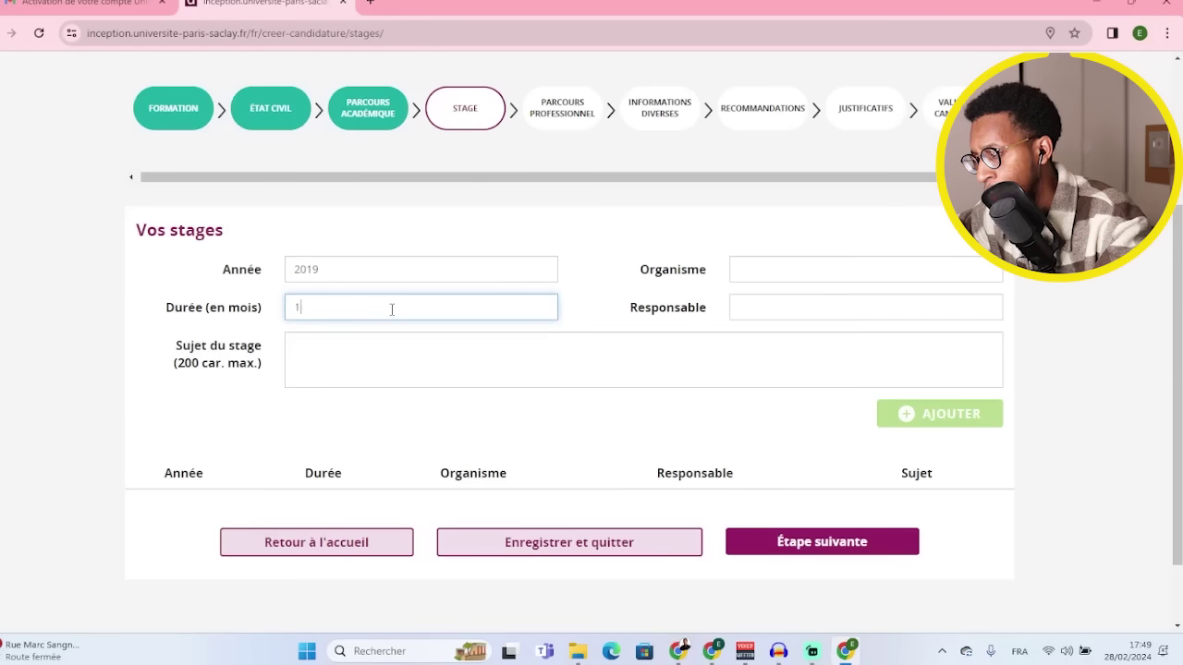
left_click(763, 268)
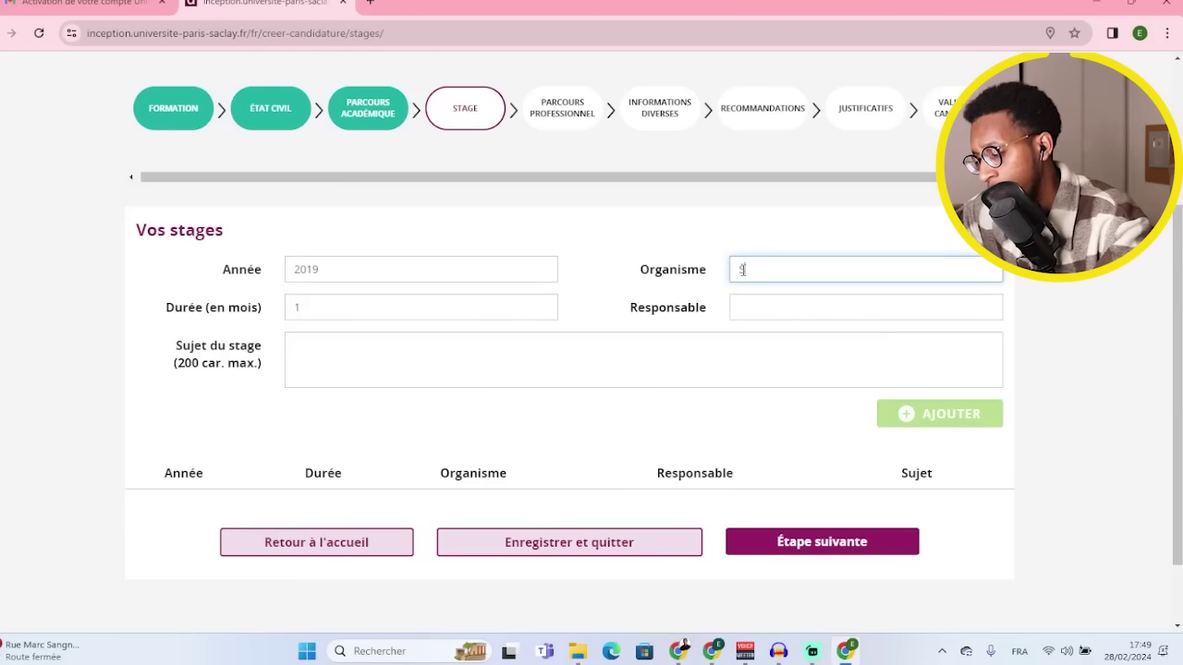
type("Sonatel")
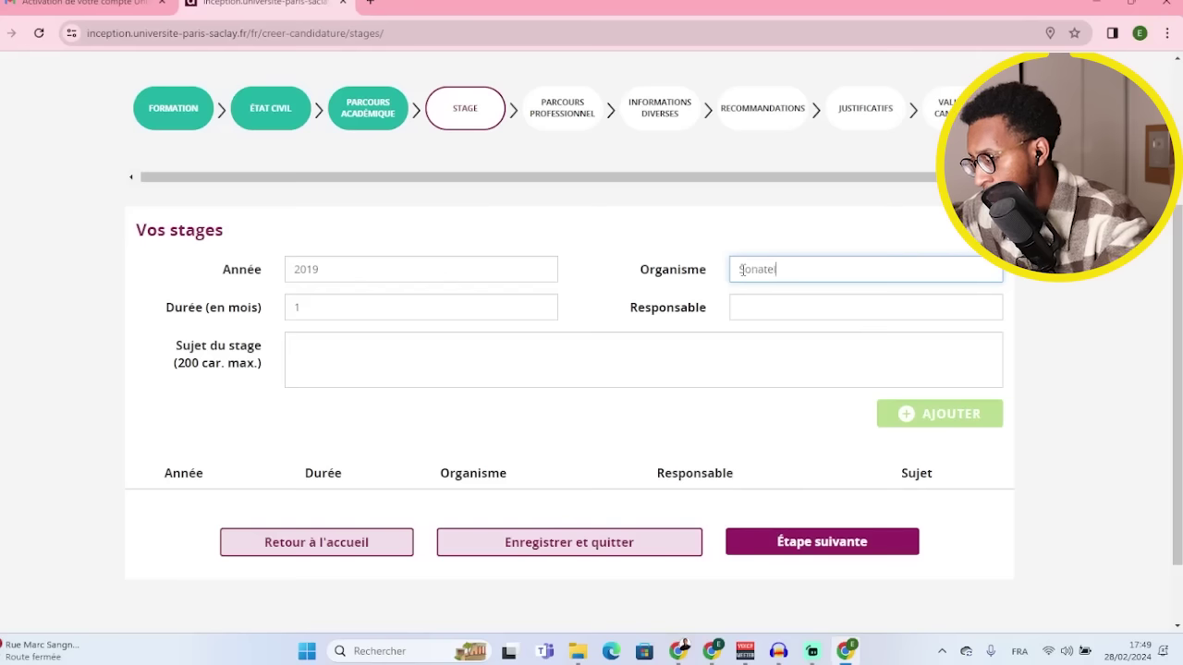
left_click(790, 305)
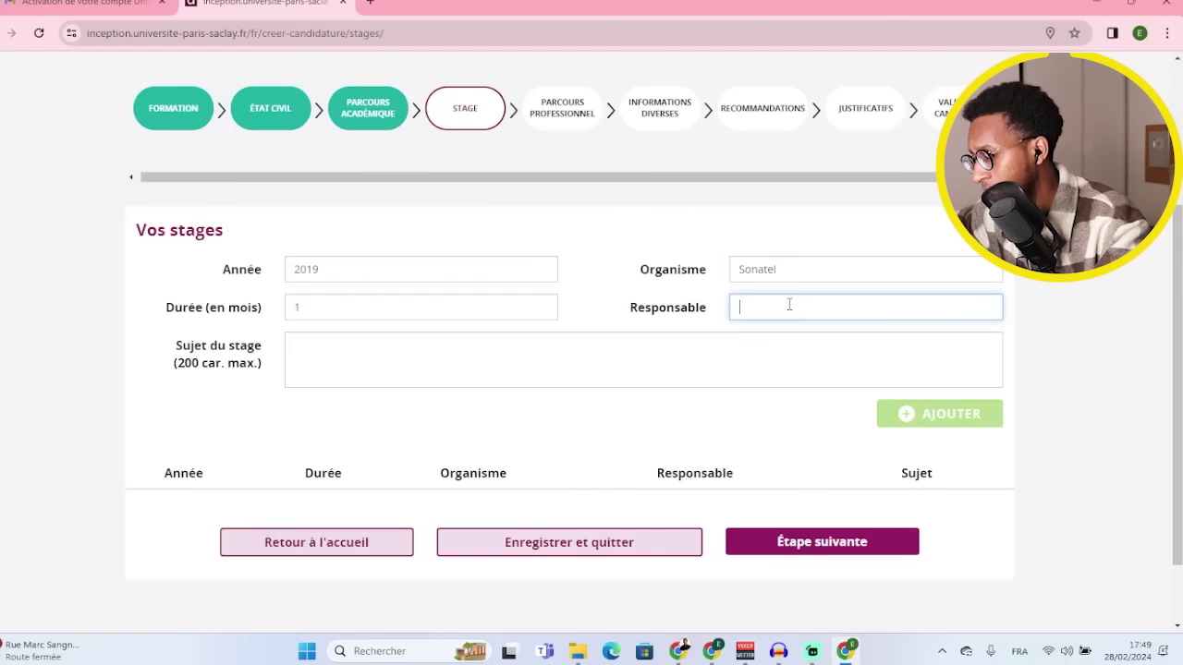
type("FALL")
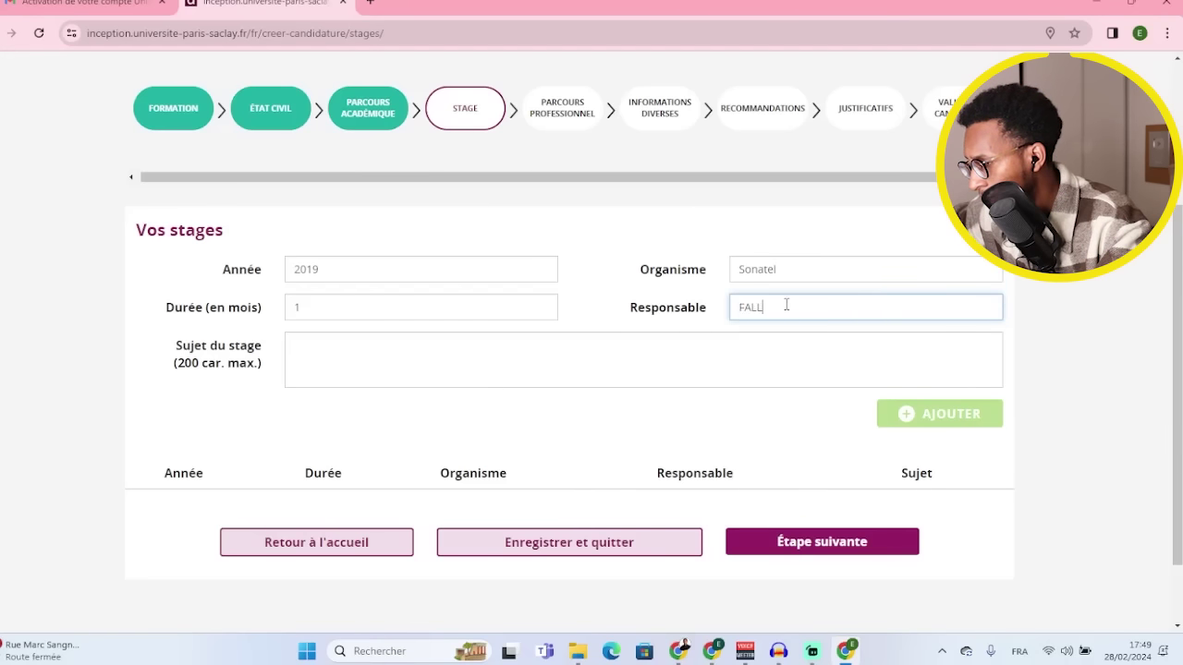
- Set the subject to 'Stage telecom', add the internship, and continue
left_click(346, 358)
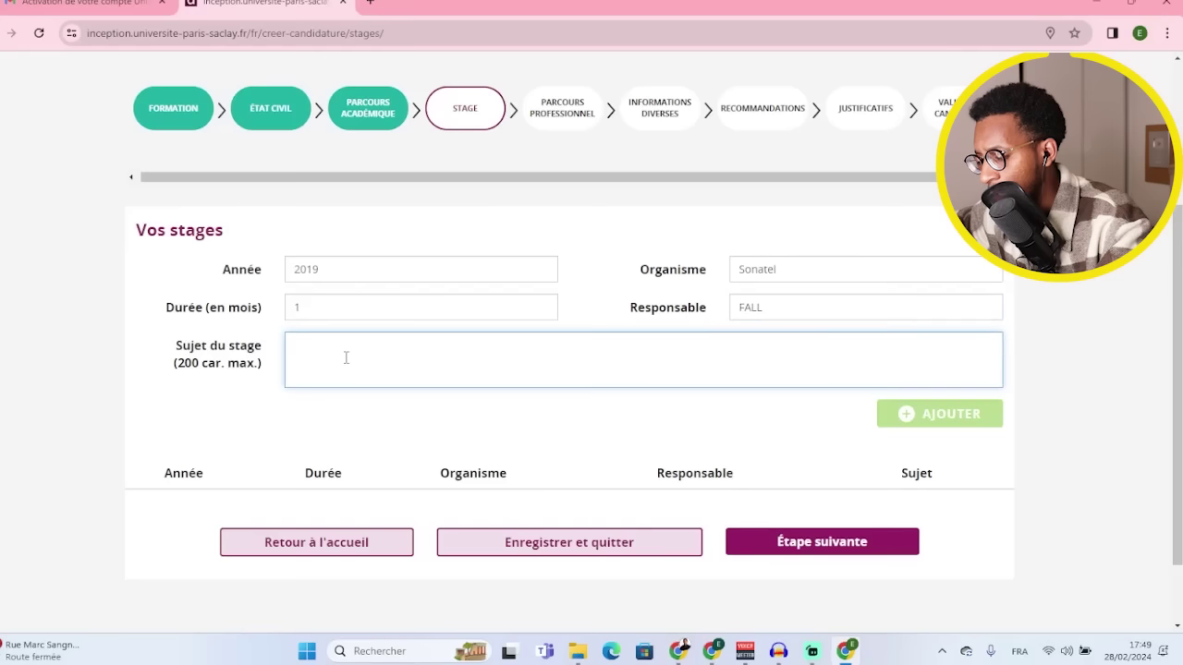
type("Stage ")
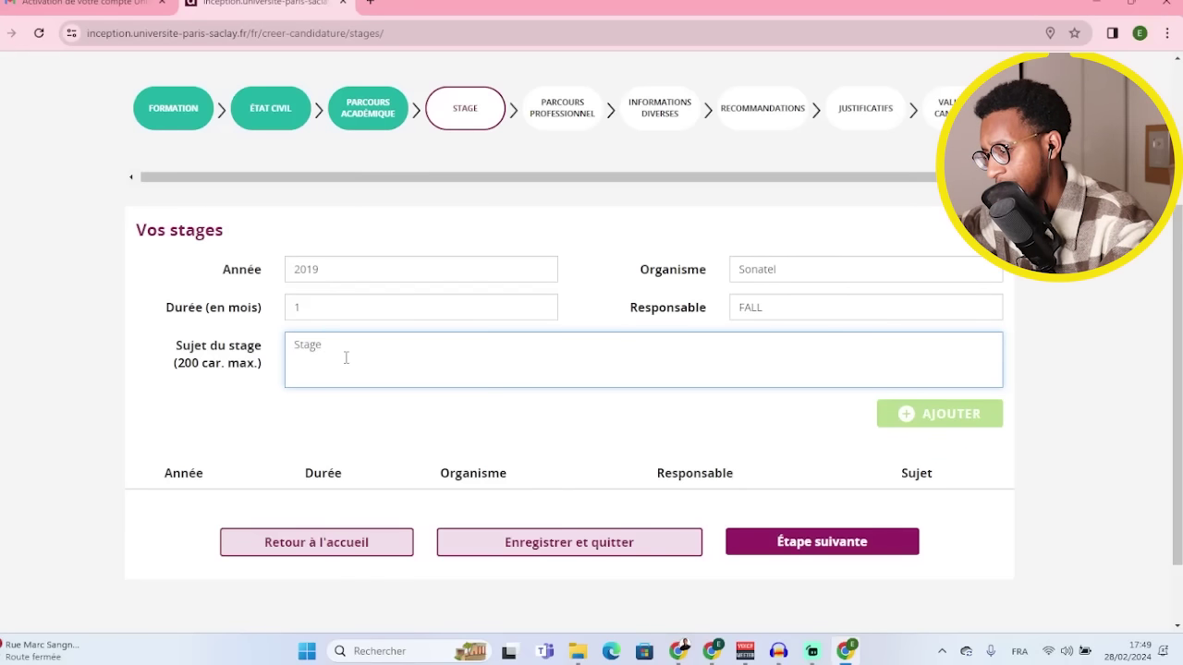
type("telecom")
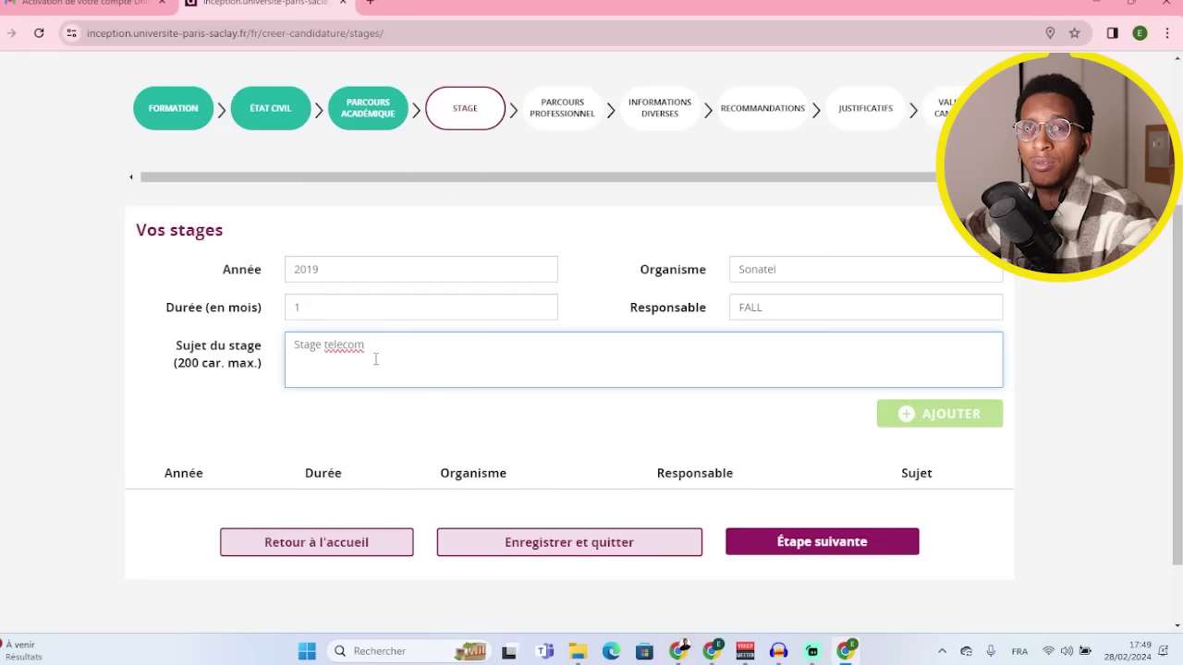
left_click(384, 416)
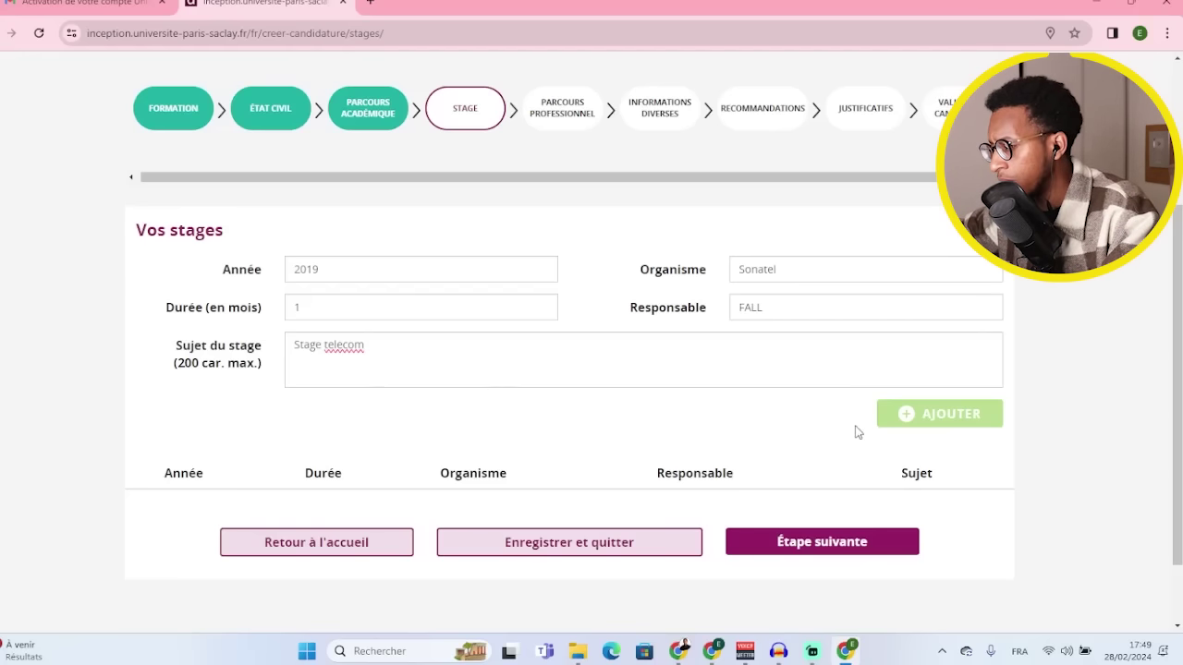
left_click(943, 413)
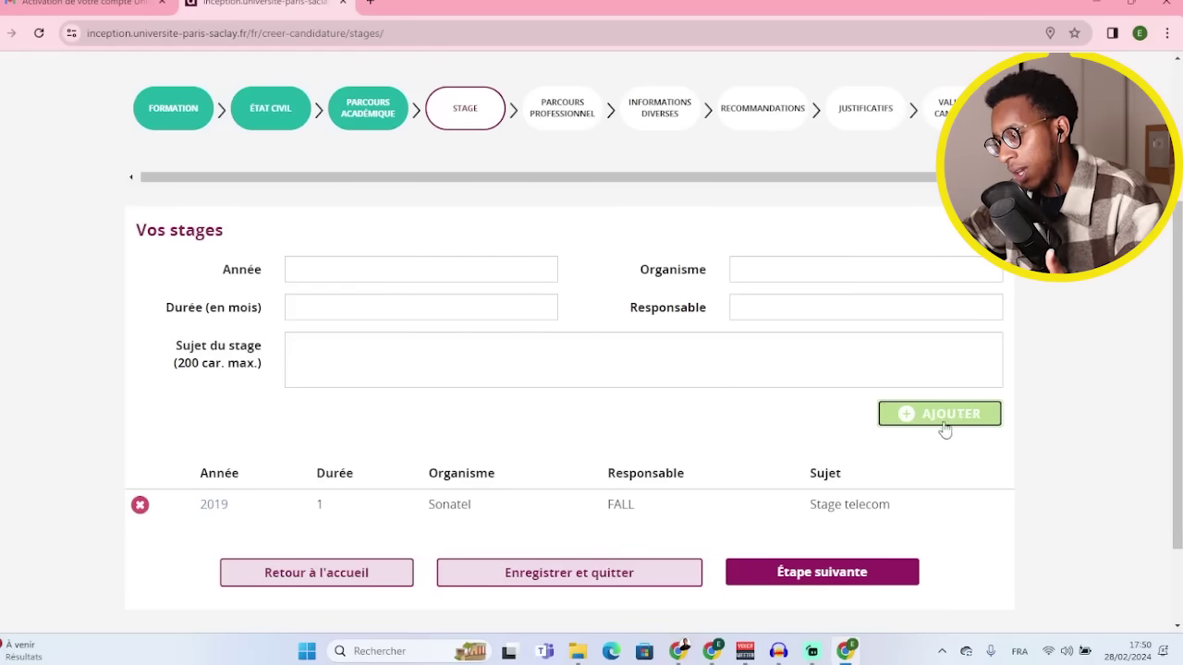
left_click(836, 574)
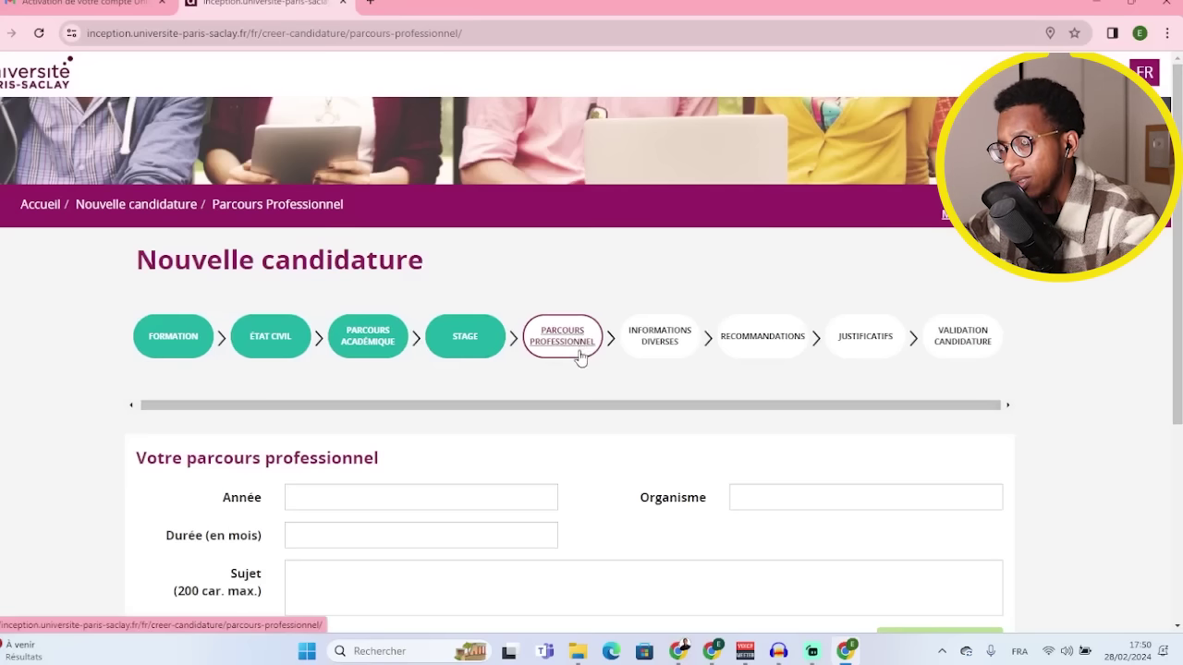
- Enter work experience year 2018, organisation Sonatel and duration 2 months
scroll(406, 494, "down", 2)
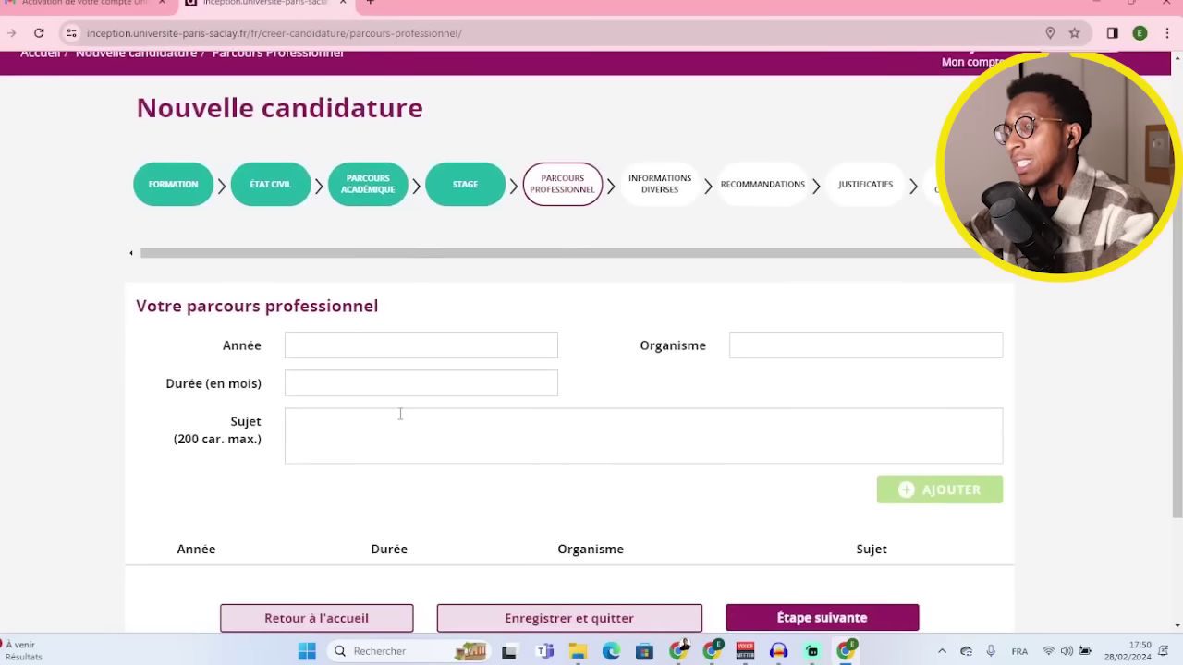
scroll(400, 414, "down", 1)
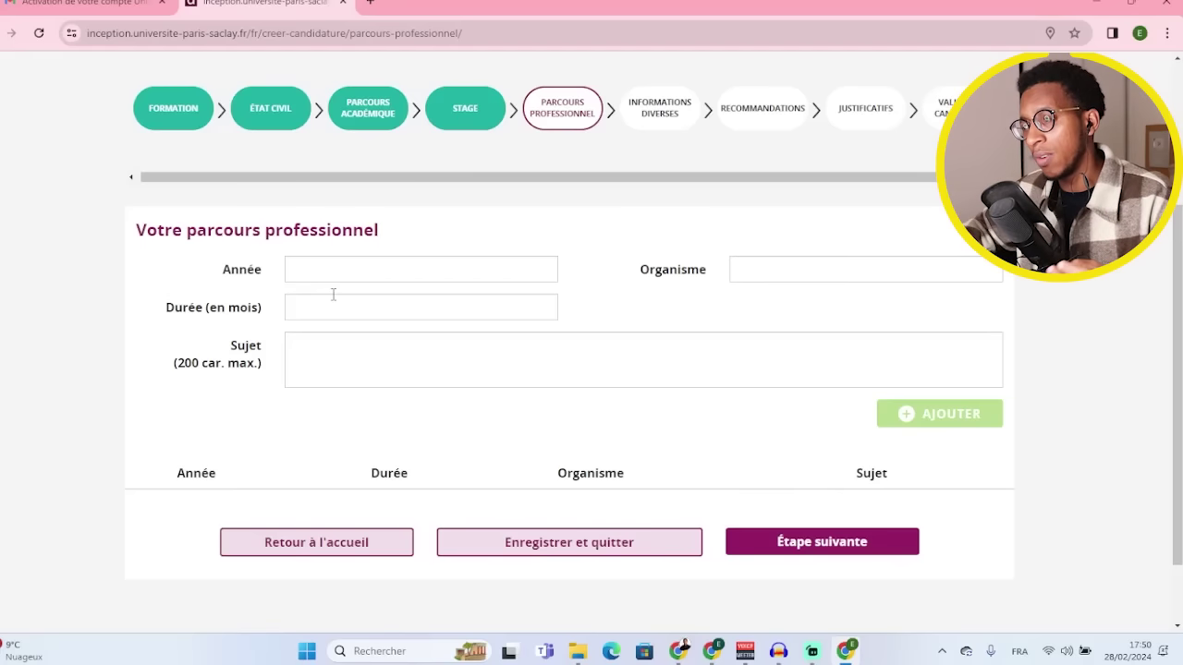
left_click(350, 280)
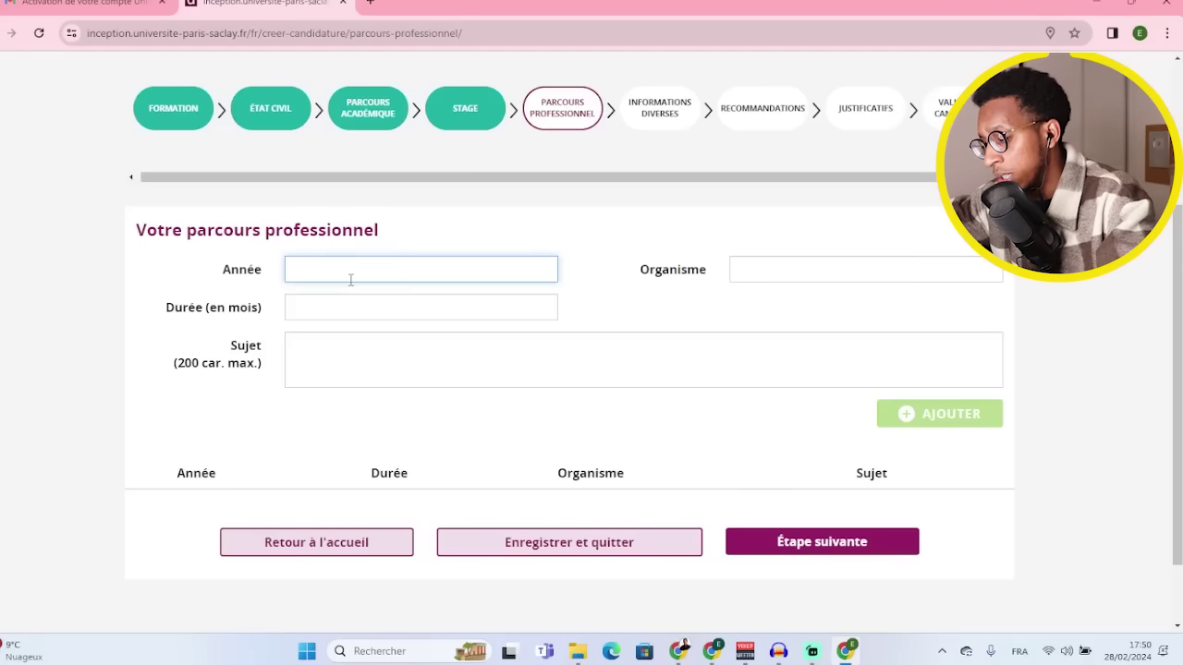
type("2018")
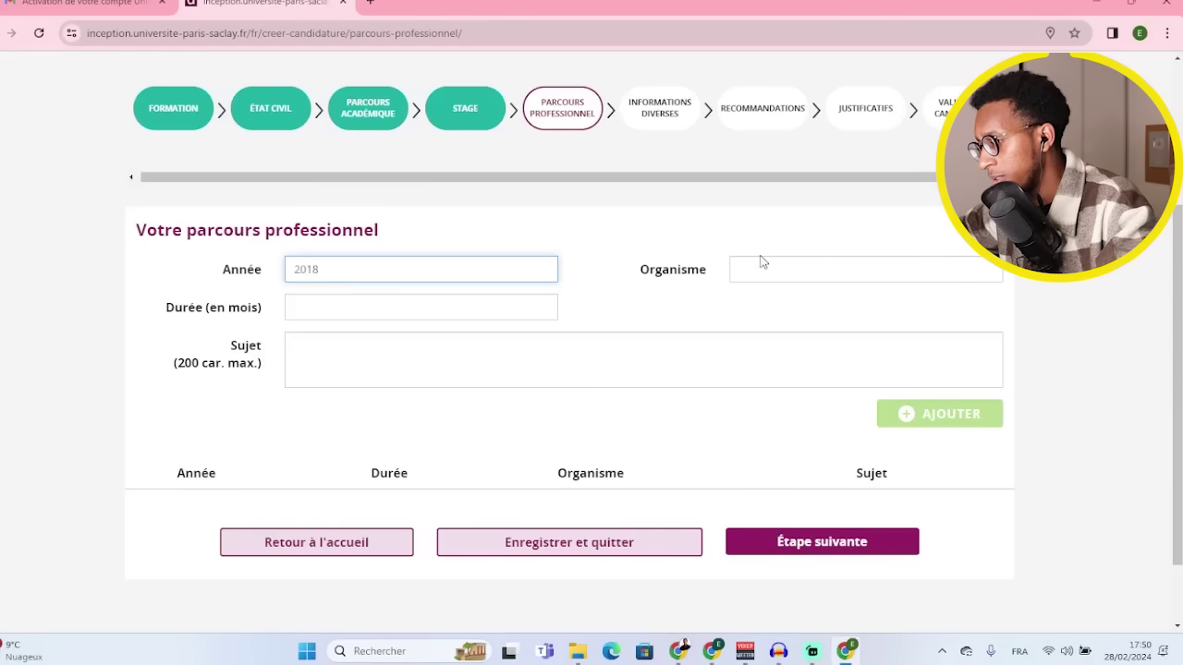
left_click(767, 267)
type("S")
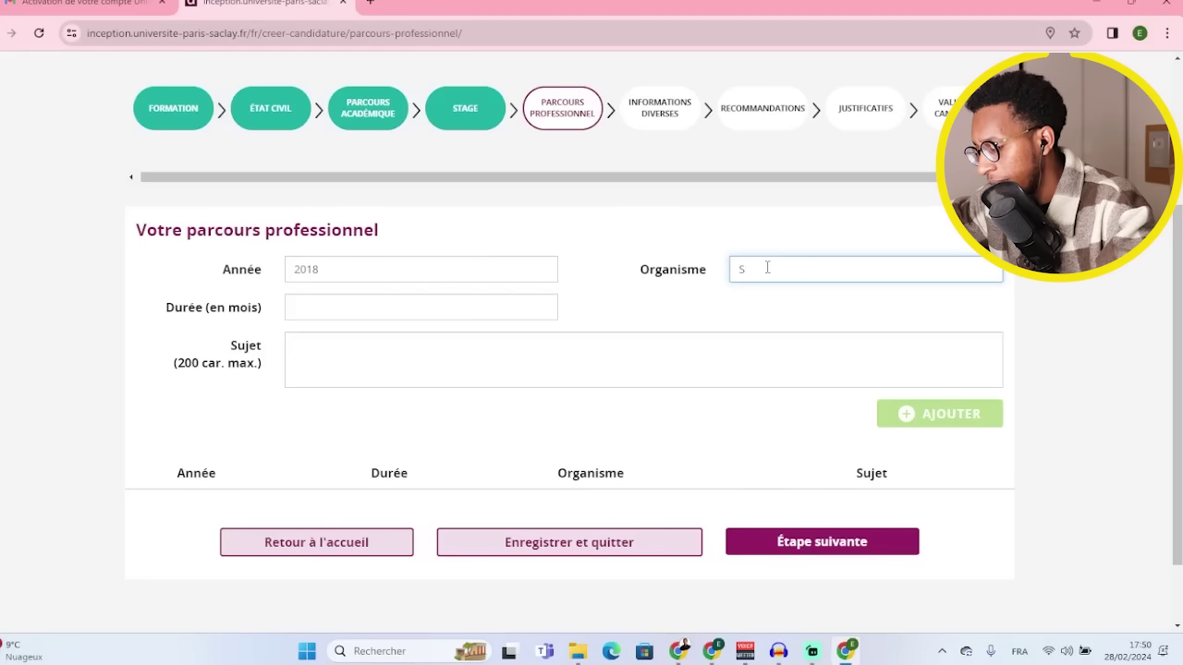
type("onatel")
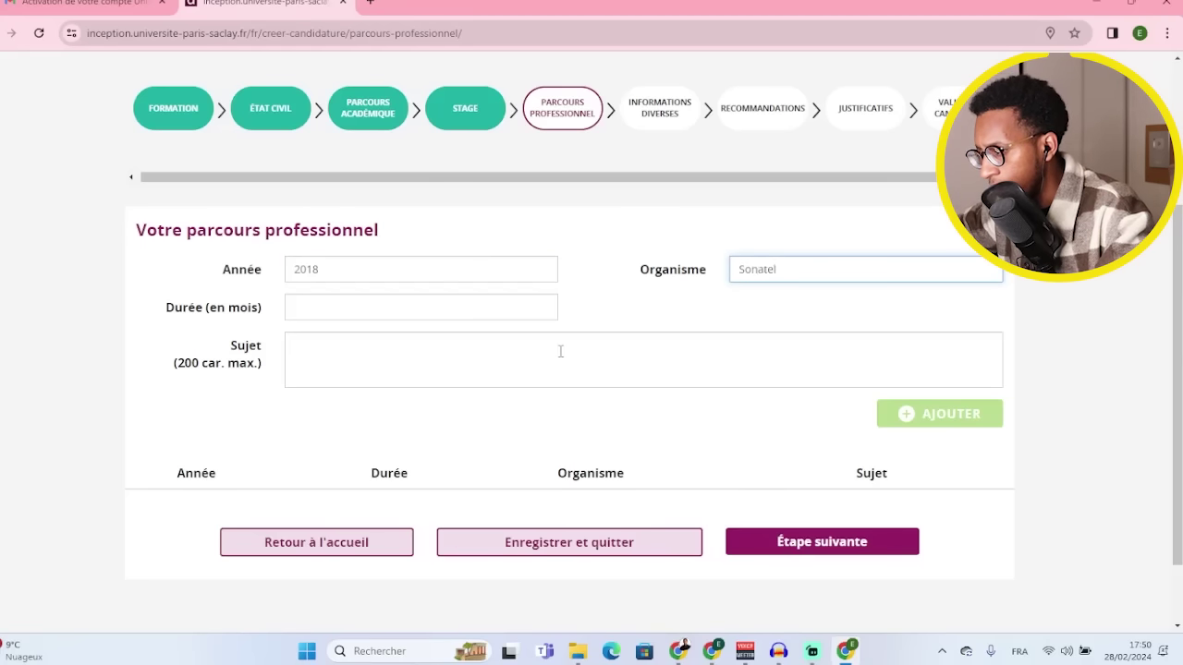
left_click(403, 311)
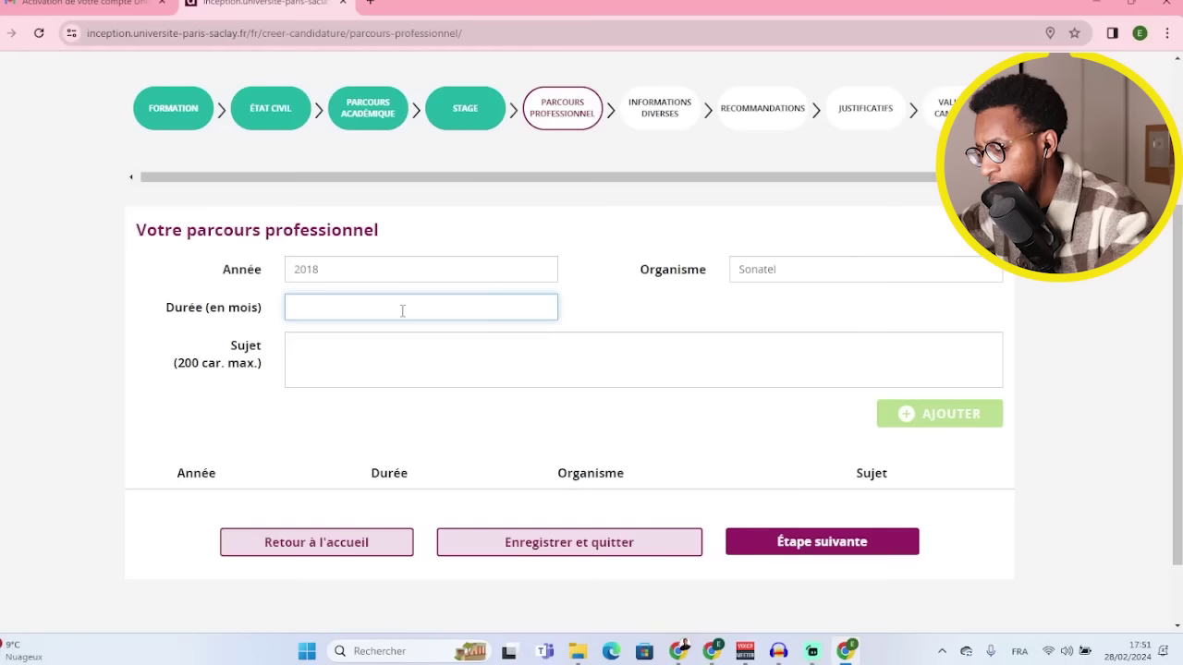
- Set the experience subject to 'Travail', add the entry, and continue
left_click(380, 358)
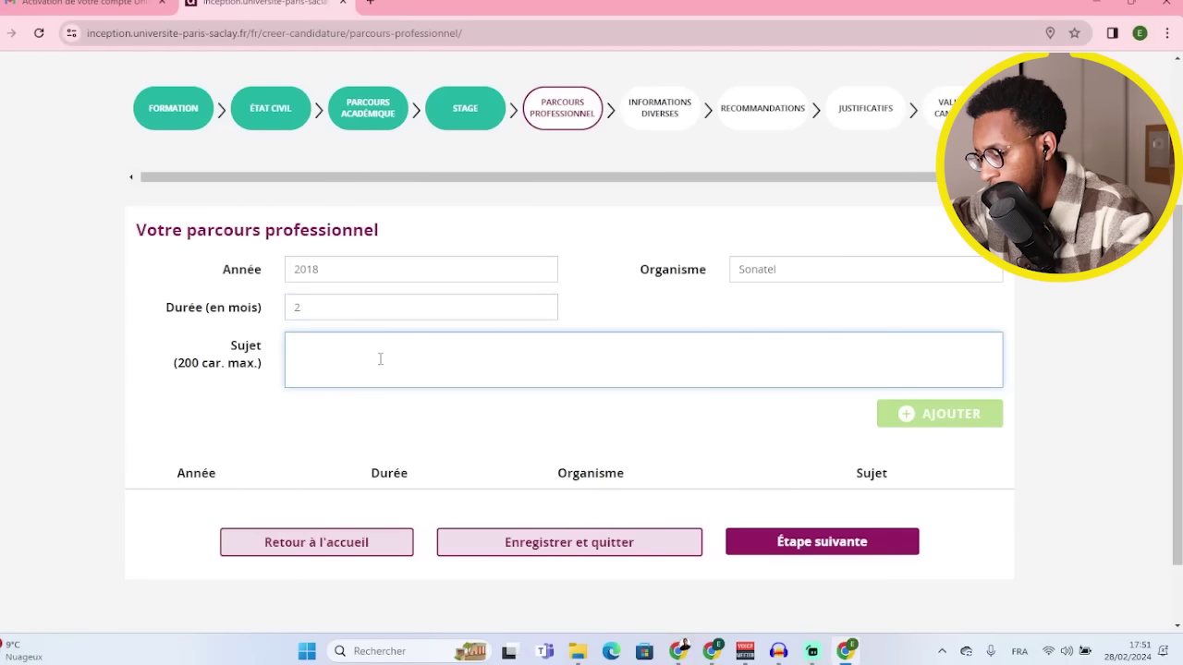
type("Travail")
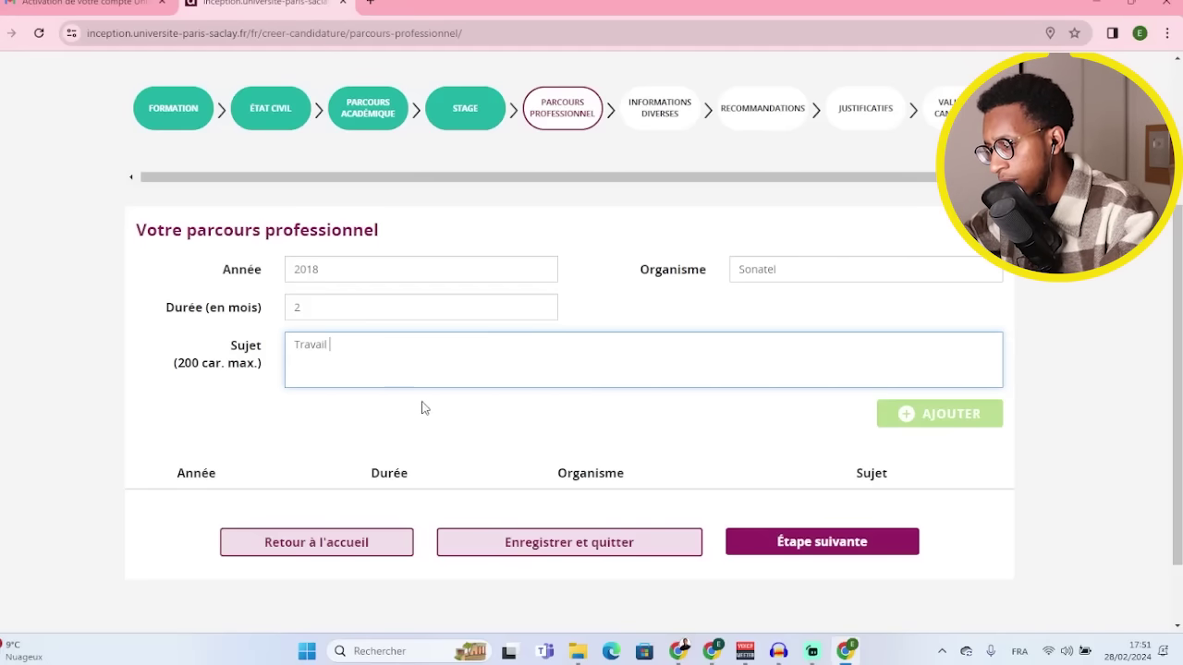
left_click(952, 415)
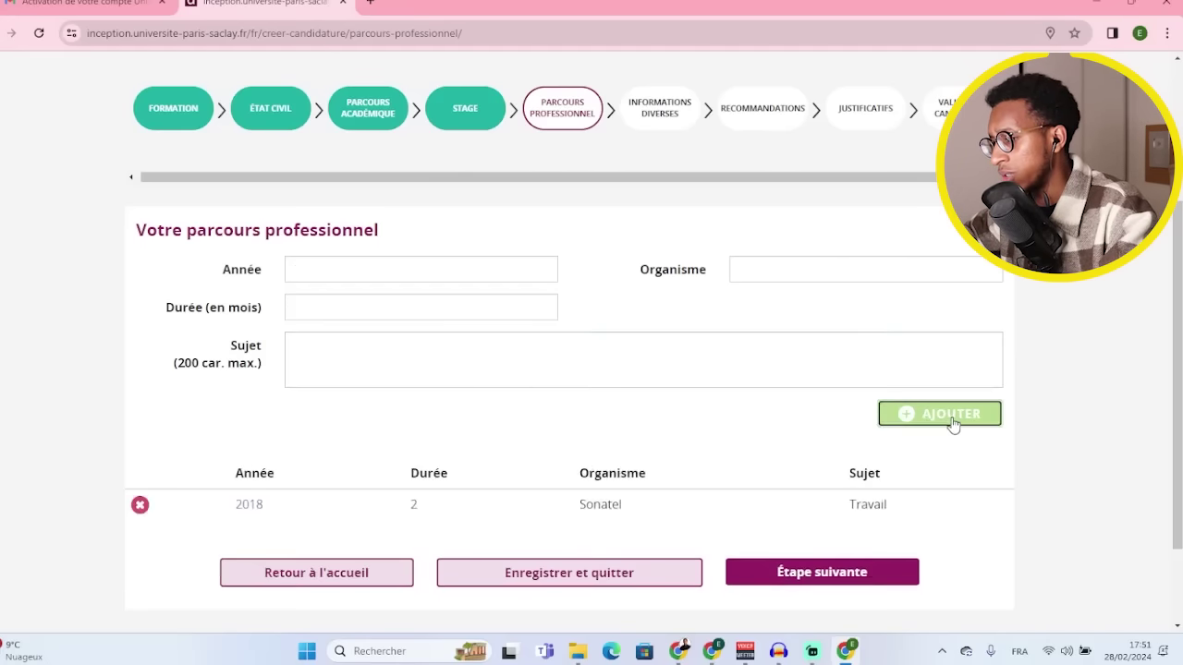
scroll(869, 425, "down", 1)
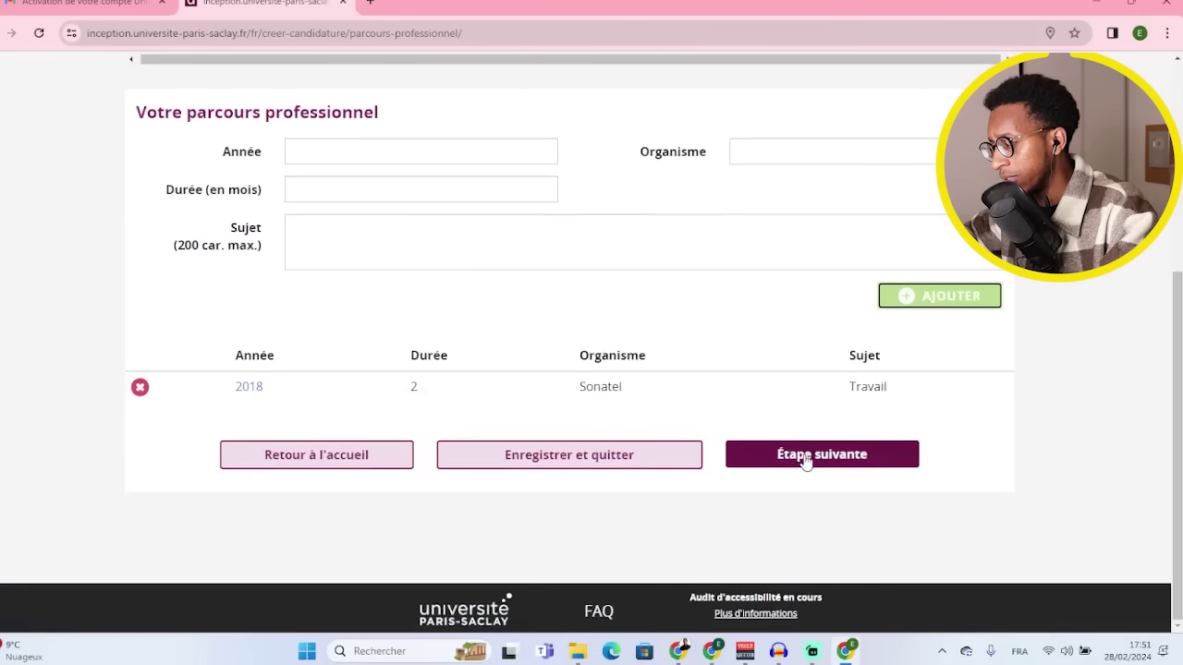
left_click(806, 457)
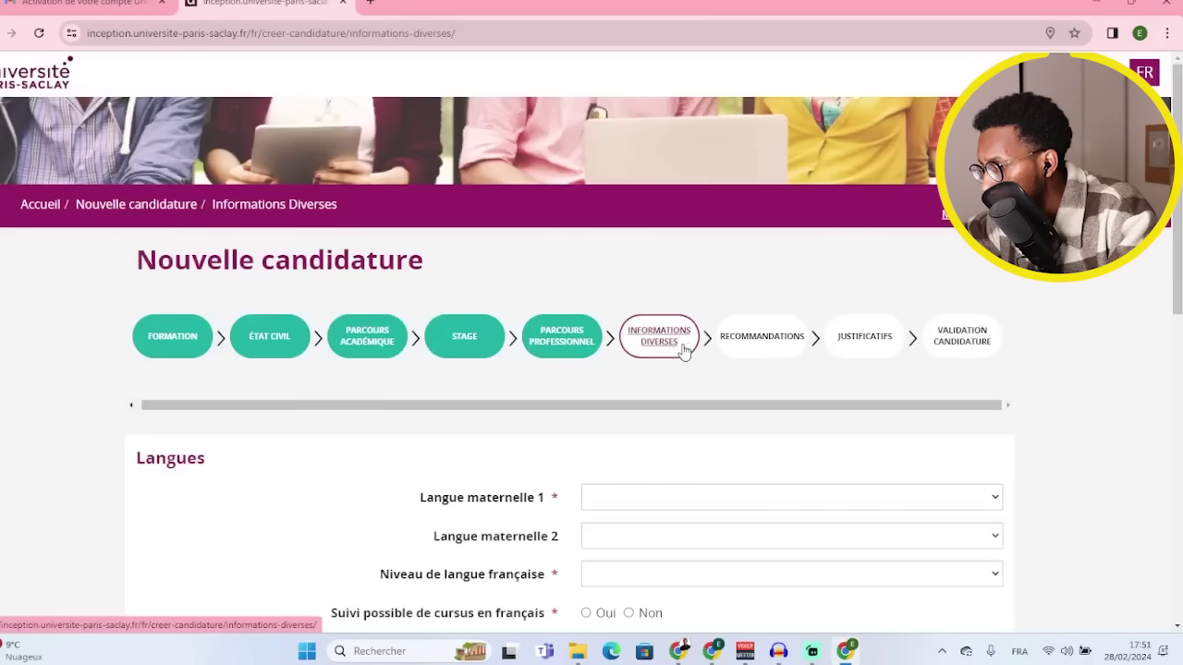
- Set native language Français, French level Très bon, English level Bon, and answer Oui to French and English courses
scroll(213, 483, "down", 2)
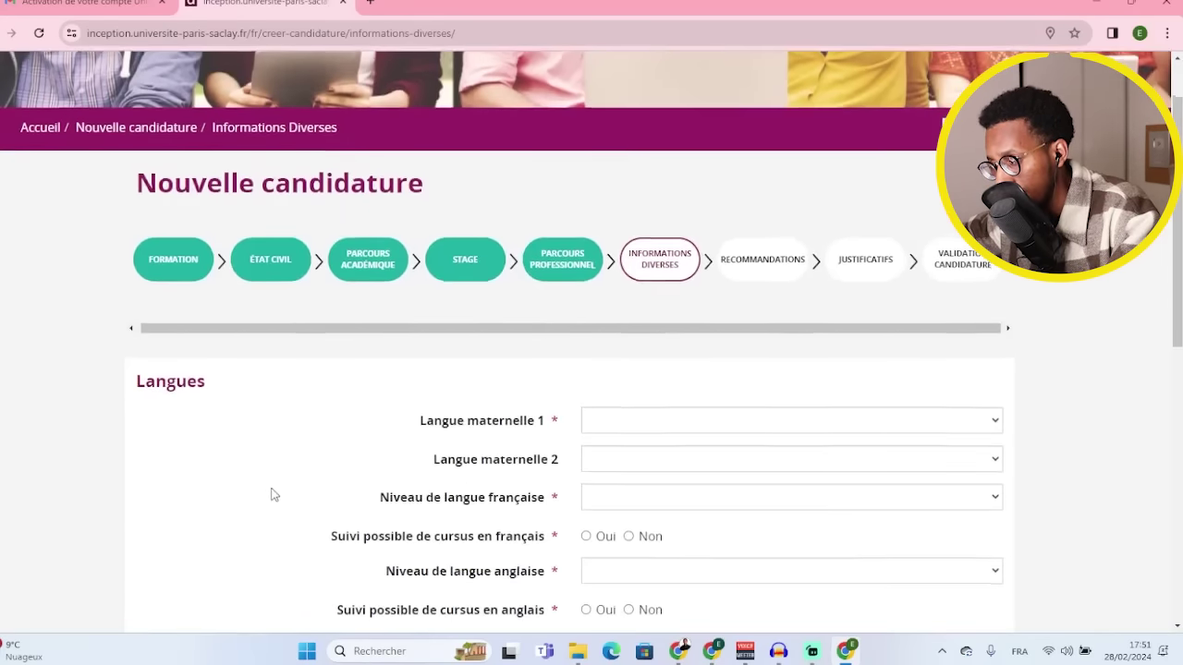
left_click(608, 277)
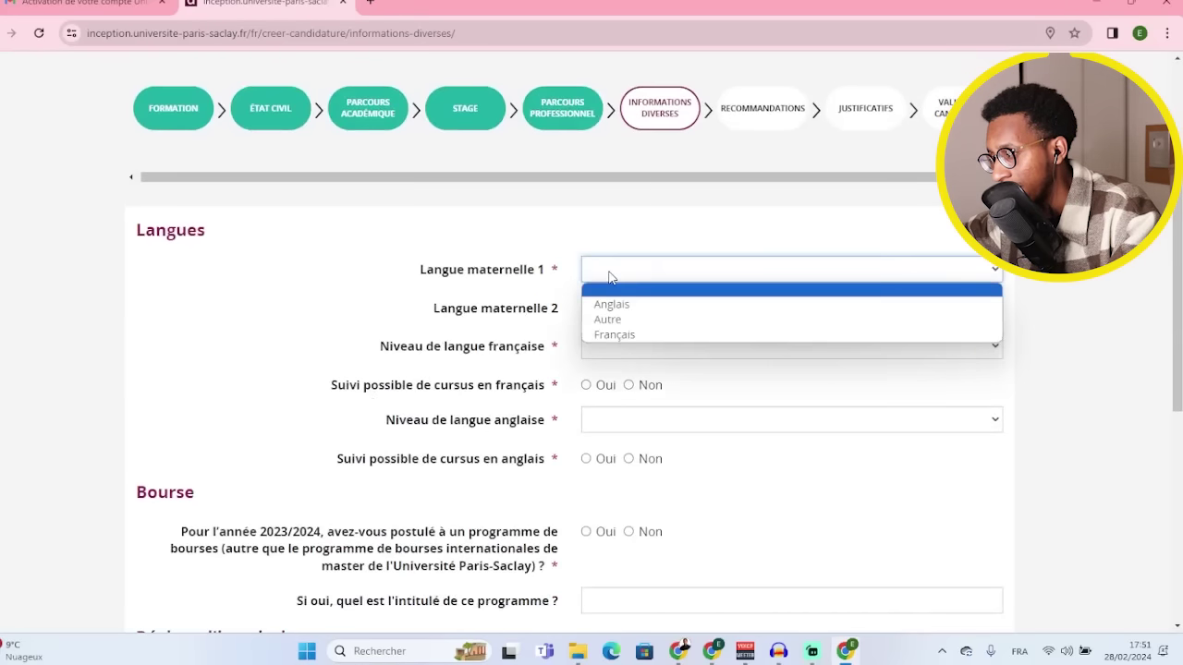
left_click(622, 335)
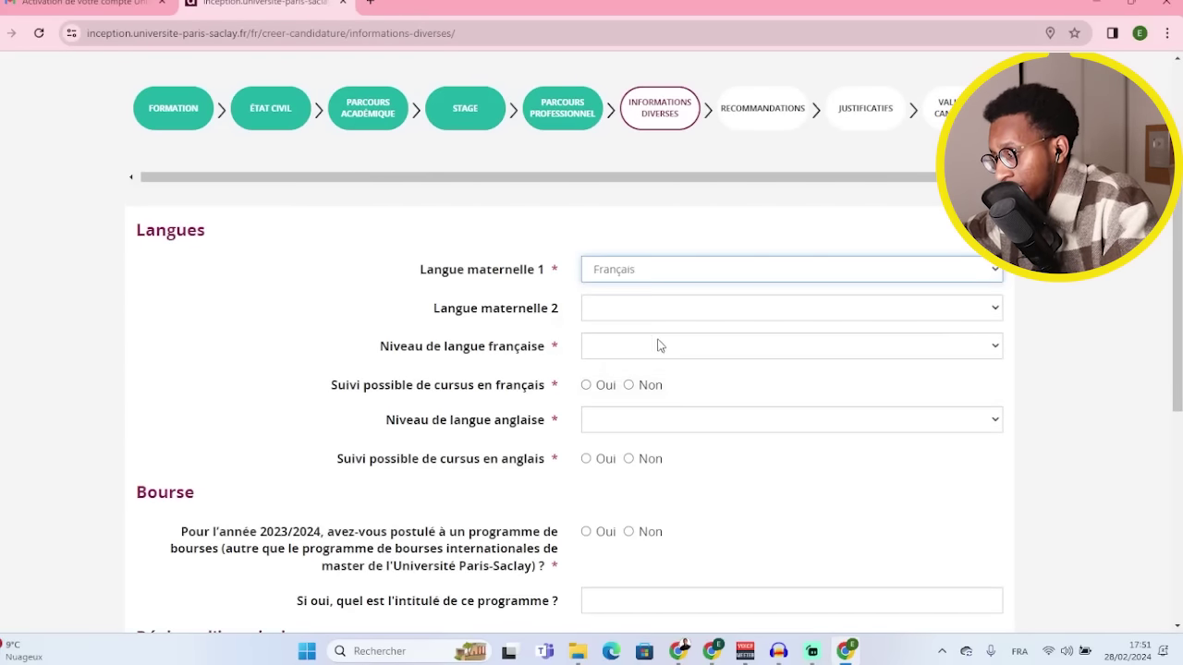
scroll(656, 337, "down", 1)
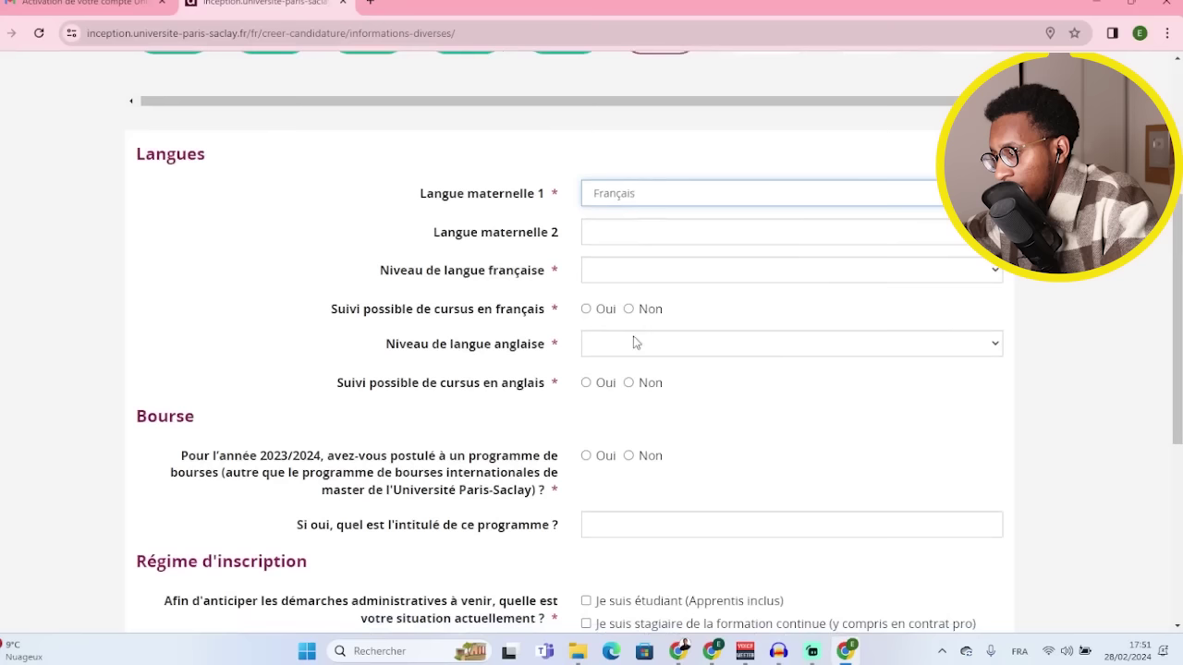
left_click(605, 277)
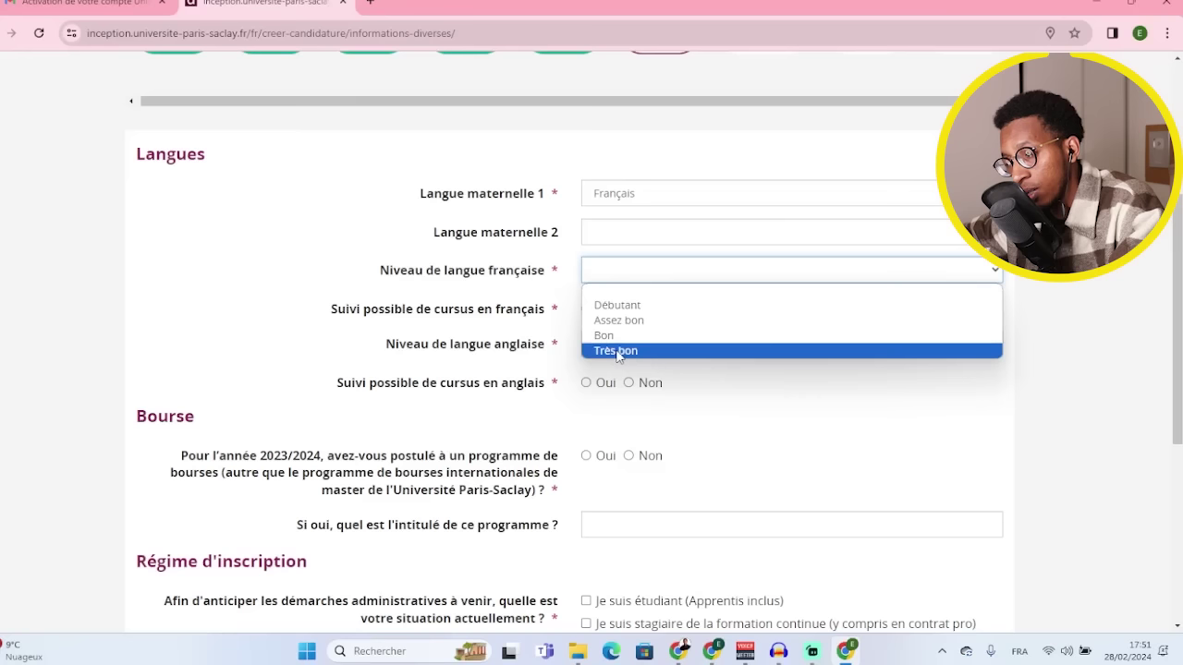
left_click(617, 352)
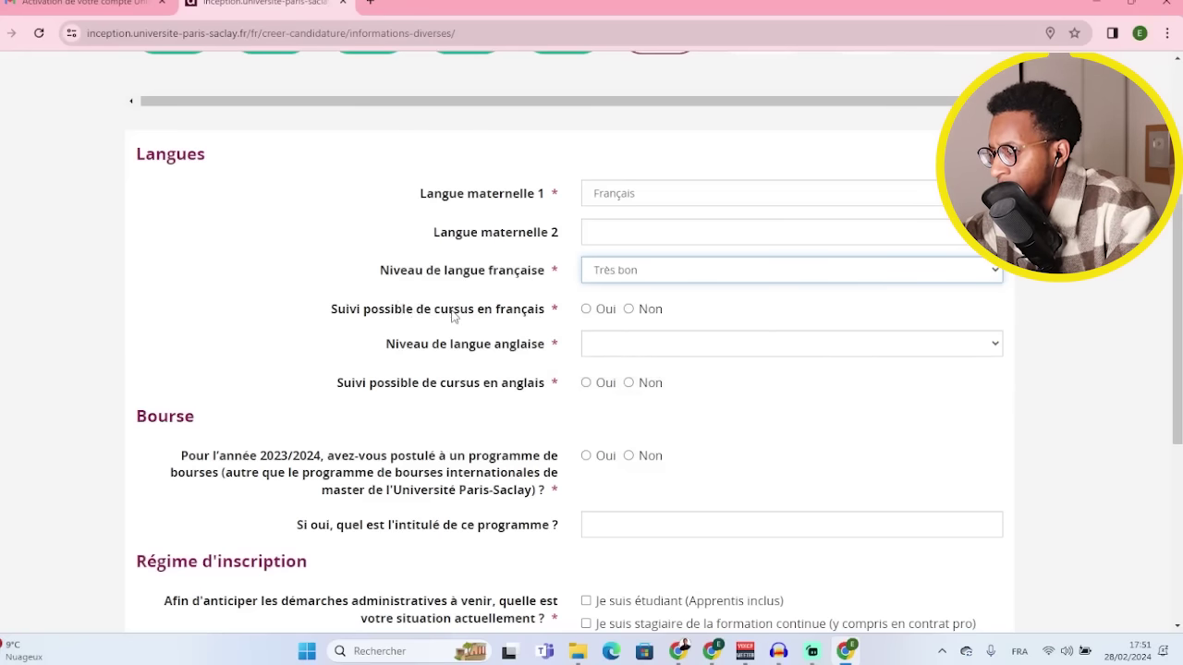
left_click(583, 314)
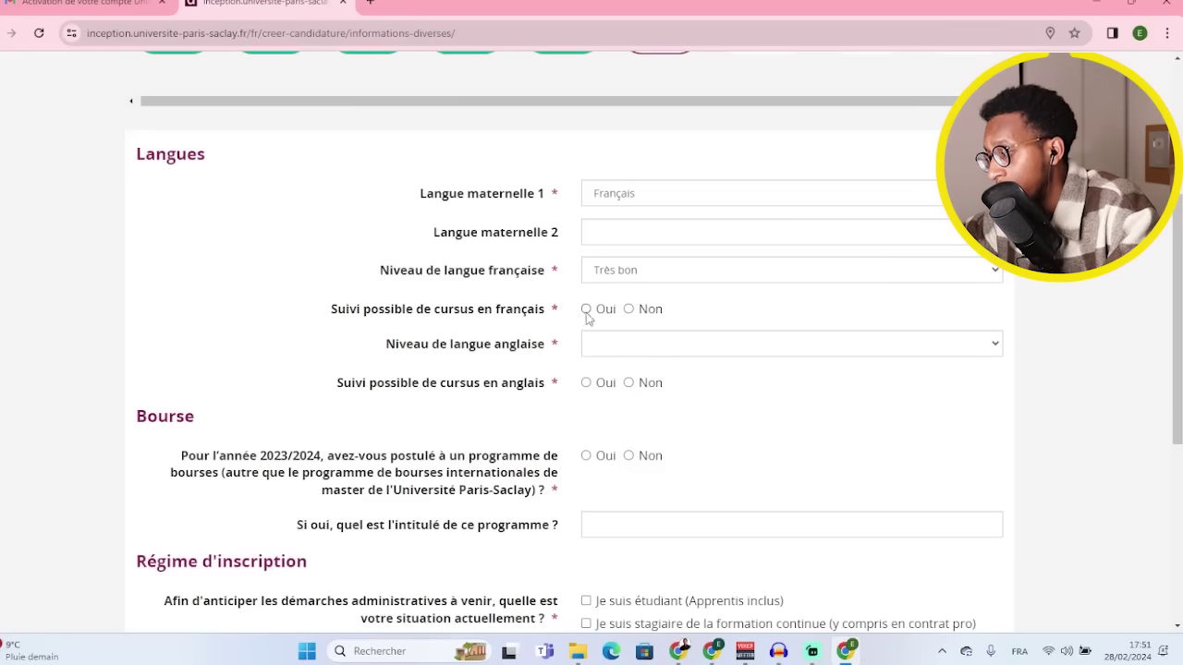
left_click(653, 349)
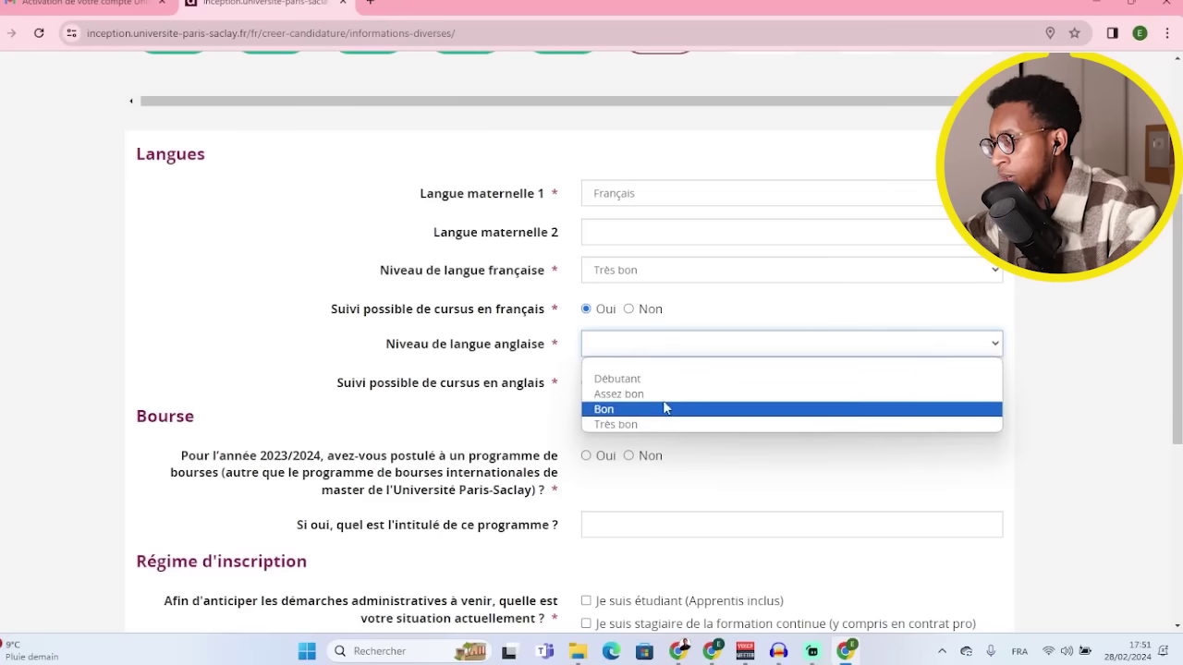
left_click(664, 408)
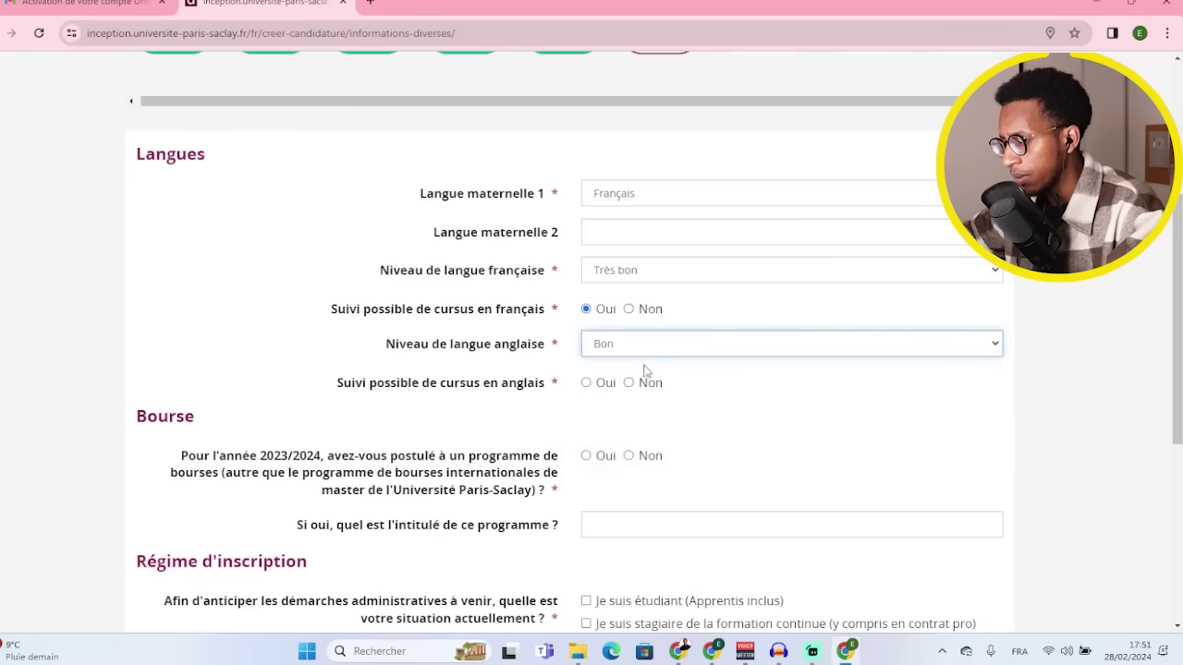
left_click(586, 383)
- Answer Non to scholarship and interrupted studies, pick Internet as the information source, and go to the next step
scroll(518, 386, "down", 1)
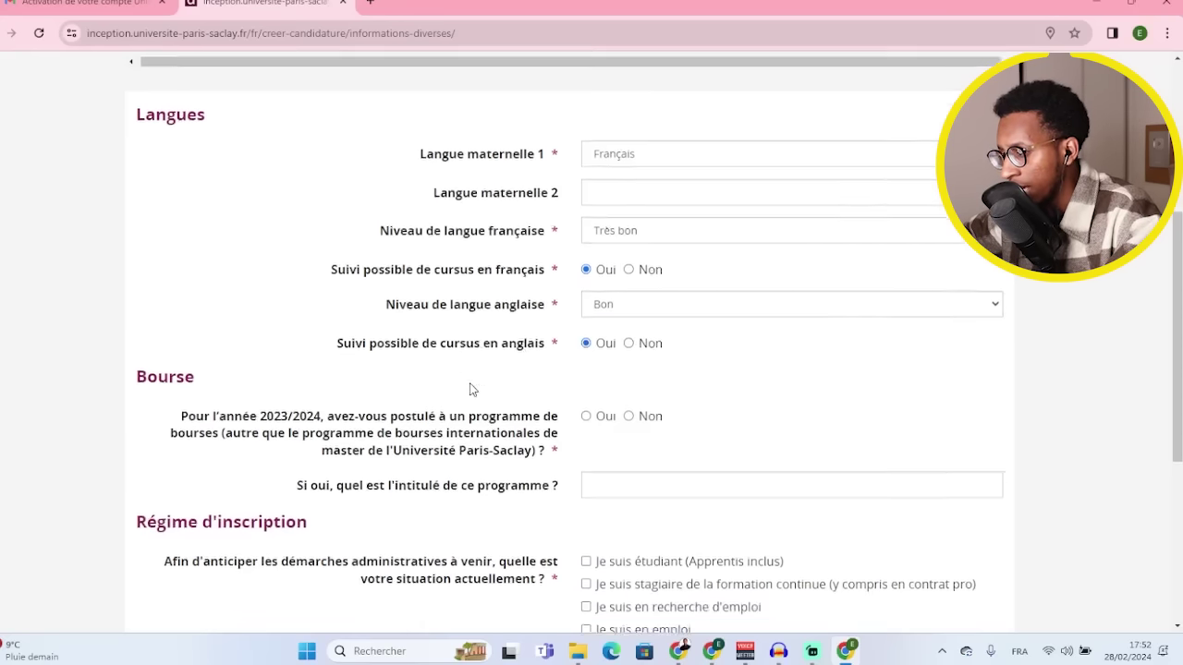
scroll(470, 390, "down", 3)
left_click(631, 305)
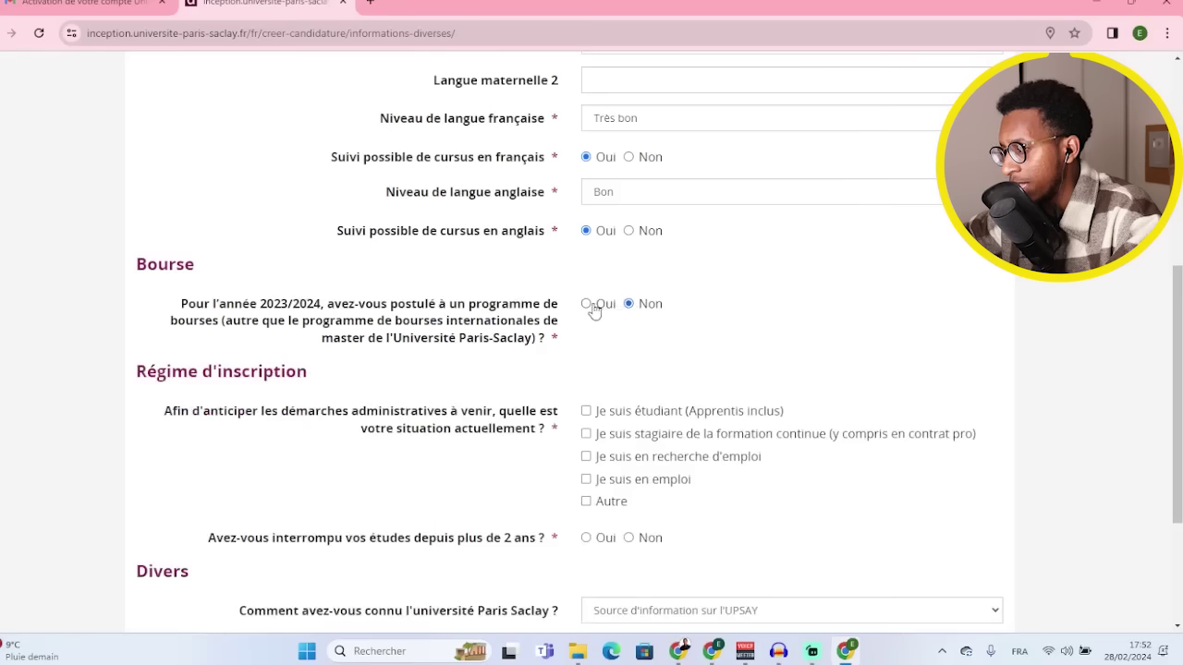
left_click(588, 305)
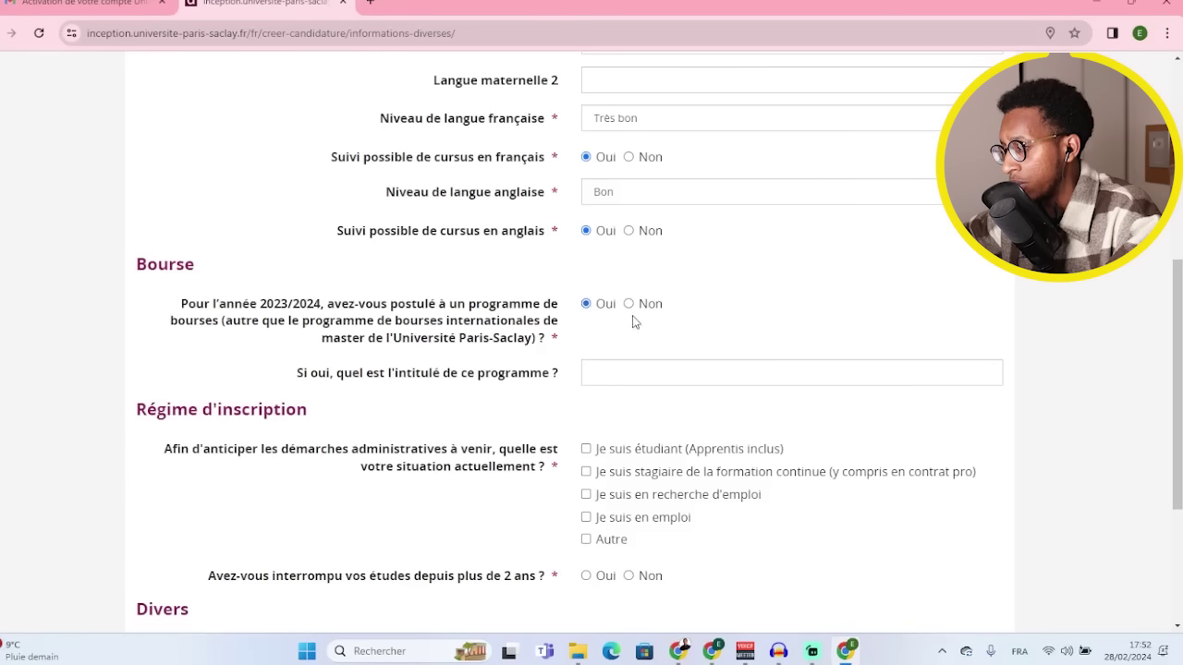
left_click(629, 306)
scroll(634, 315, "down", 4)
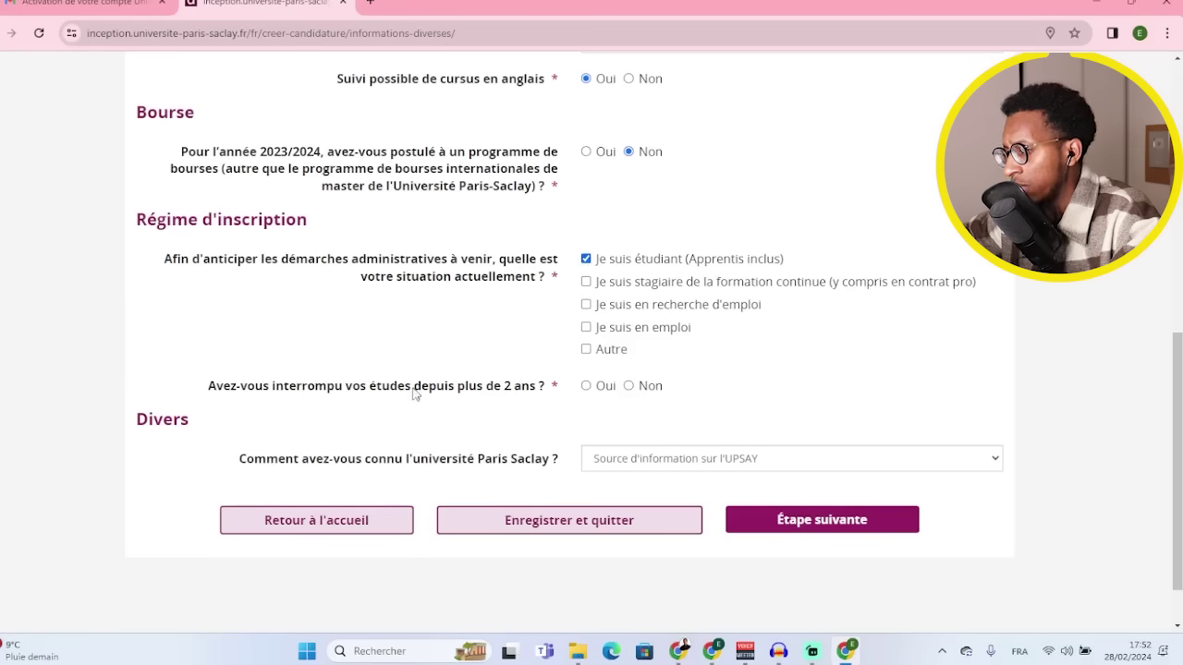
left_click(629, 387)
scroll(453, 295, "down", 2)
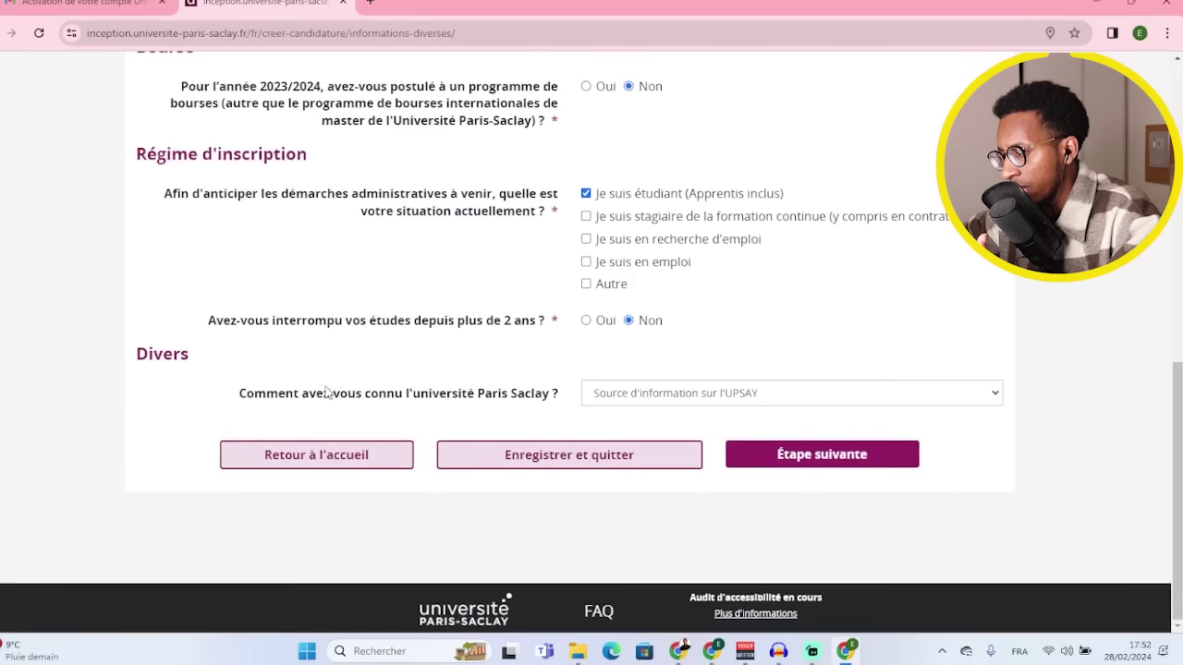
left_click(684, 398)
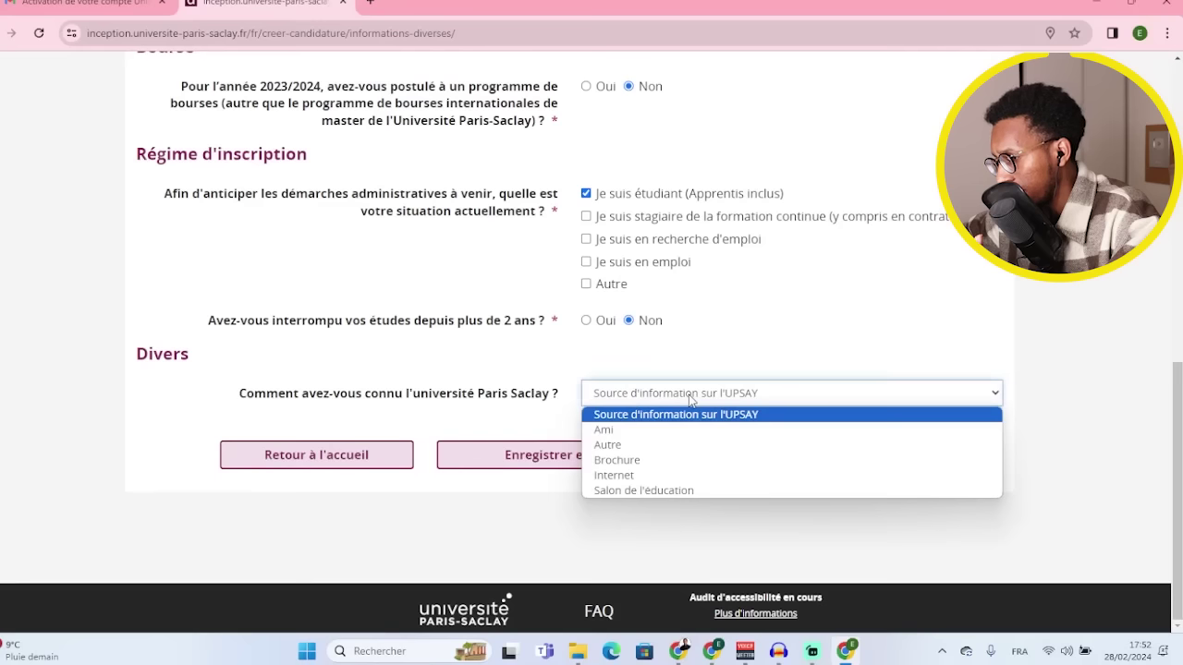
left_click(644, 477)
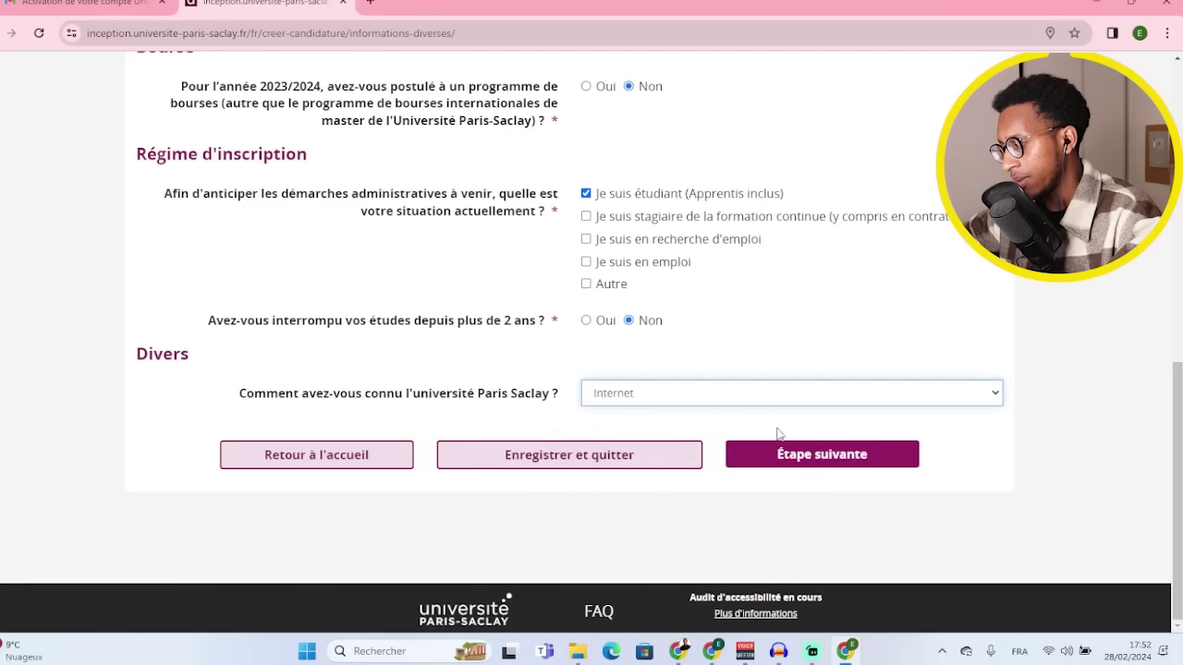
left_click(827, 457)
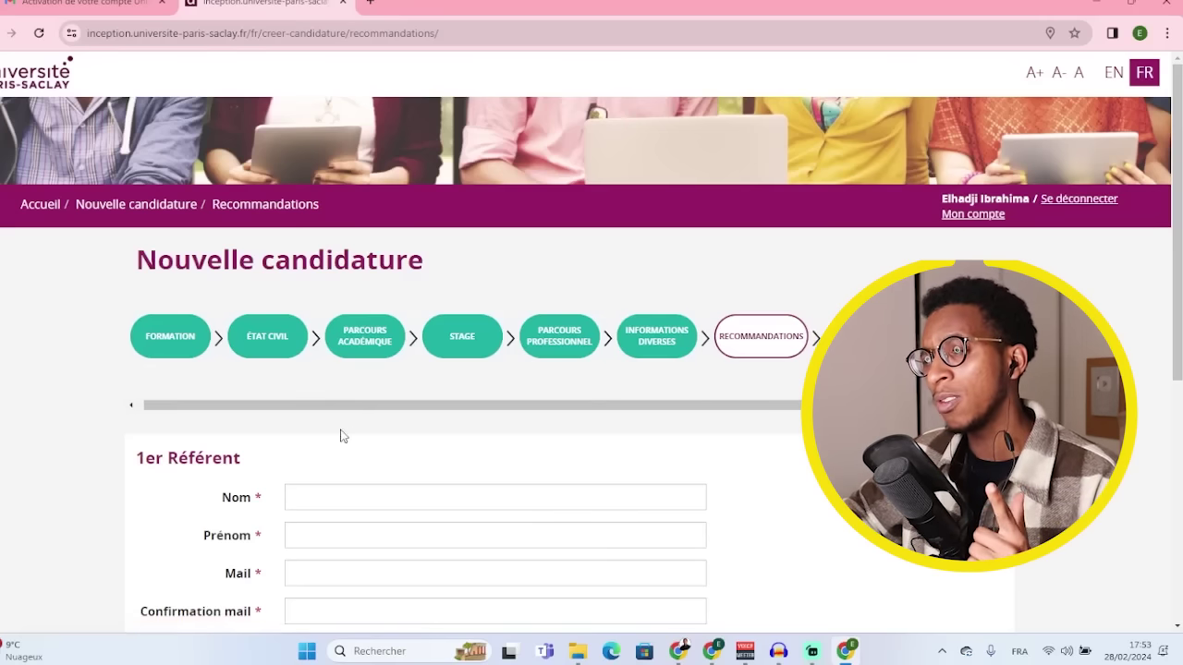
- Enter the first referee's surname, first name and e-mail, pasting the e-mail into Confirmation mail
scroll(206, 454, "down", 2)
scroll(276, 329, "down", 2)
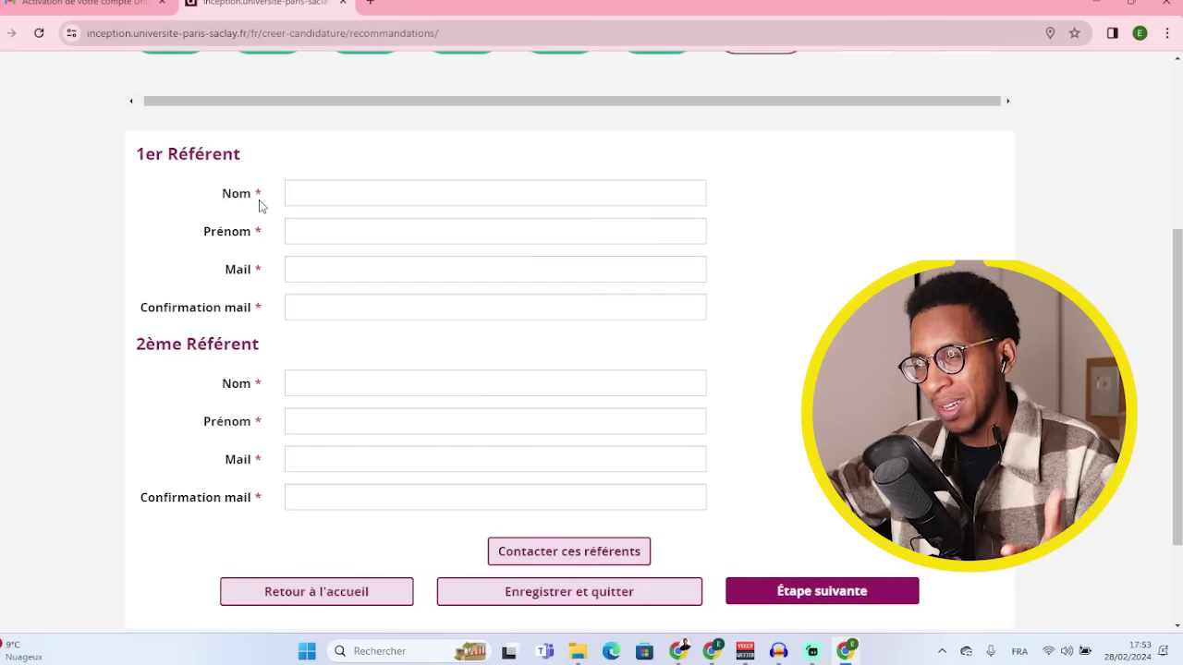
left_click(348, 195)
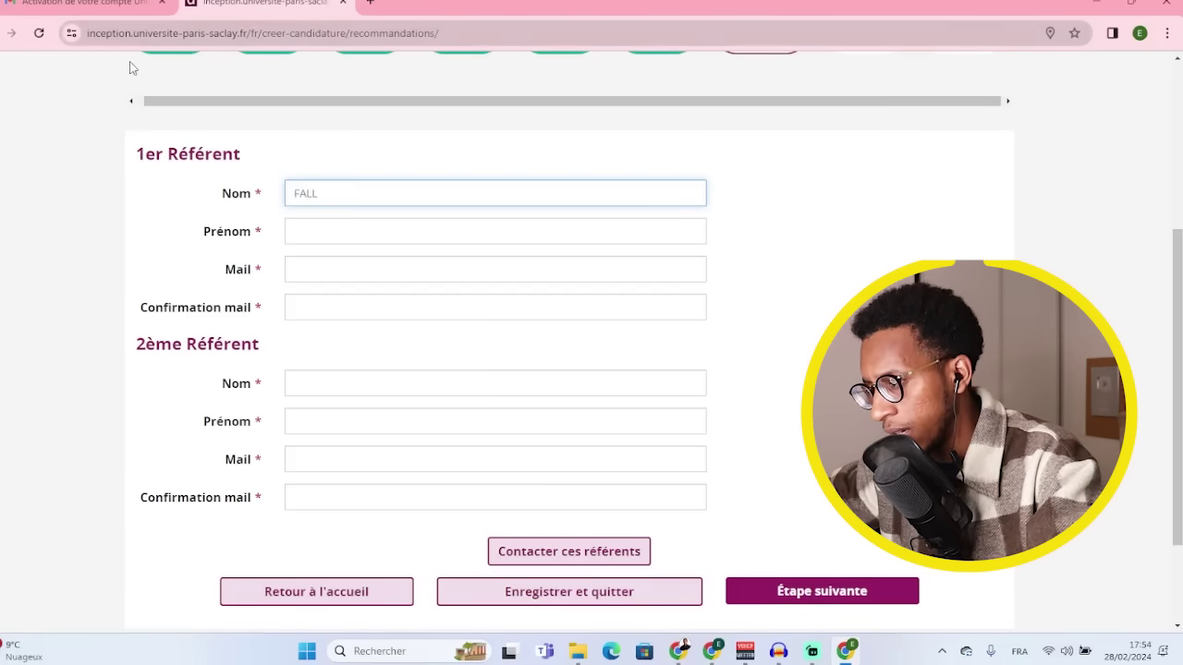
left_click(353, 239)
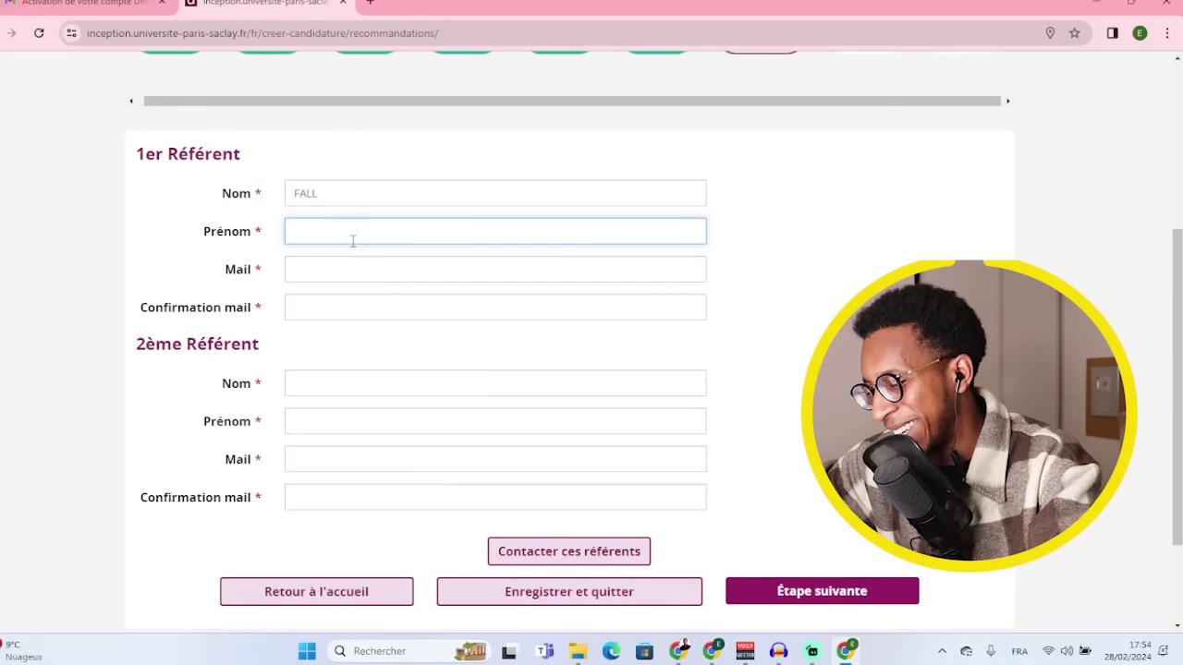
type("Abdoul")
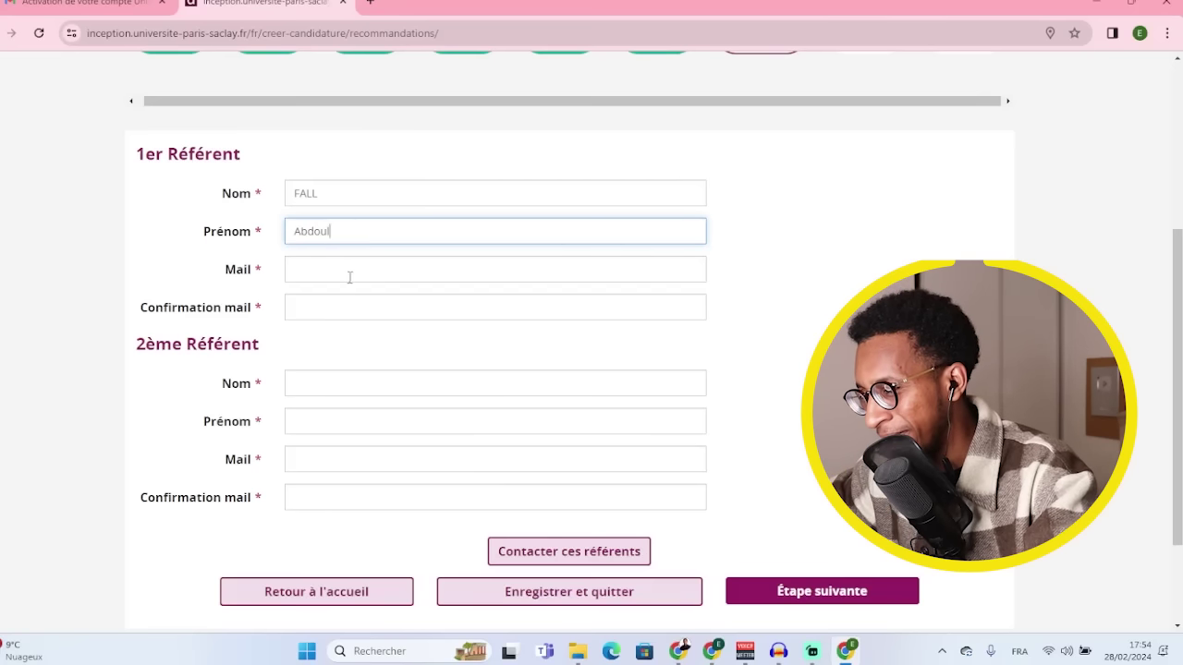
left_click(350, 277)
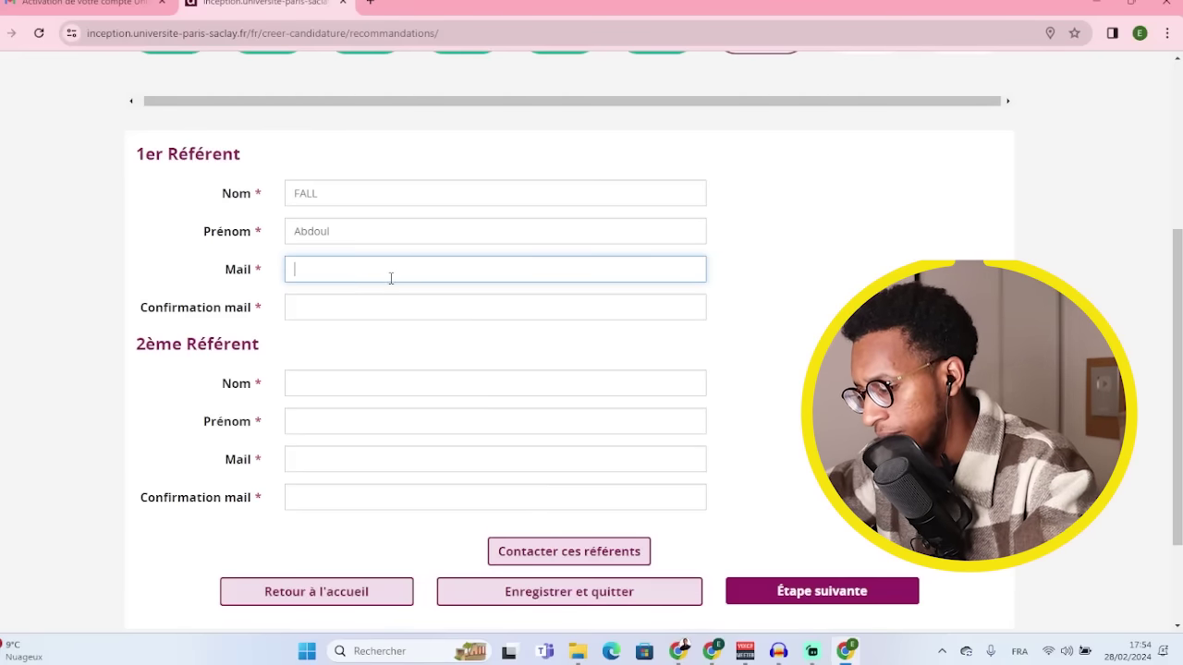
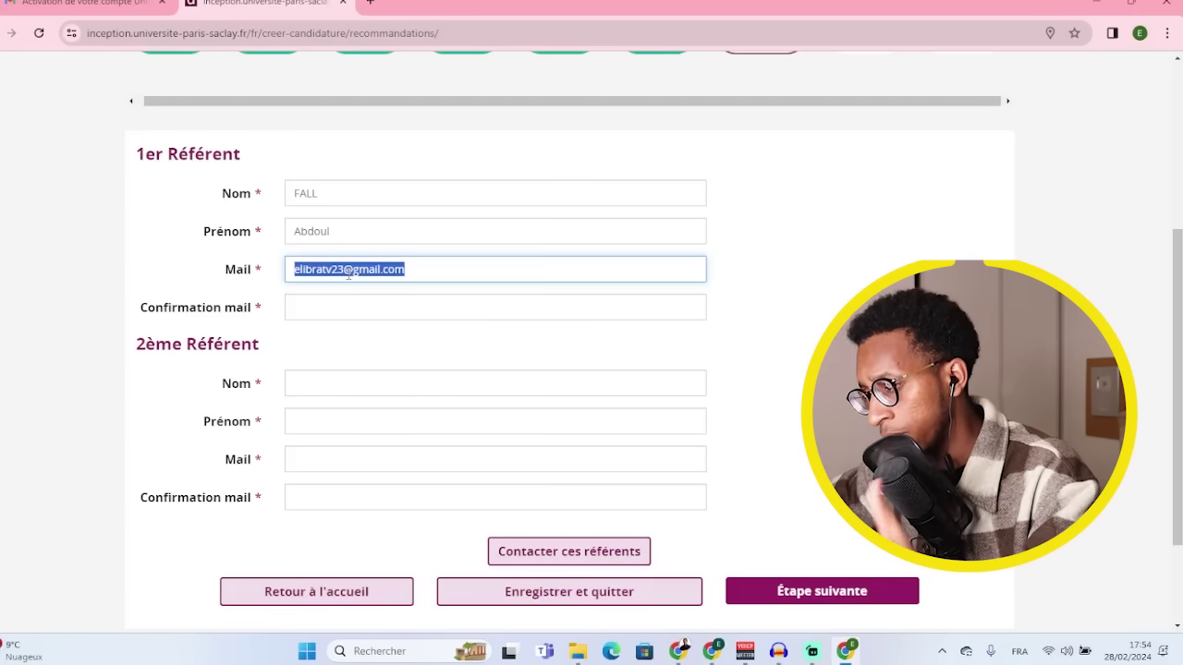
left_click(356, 307)
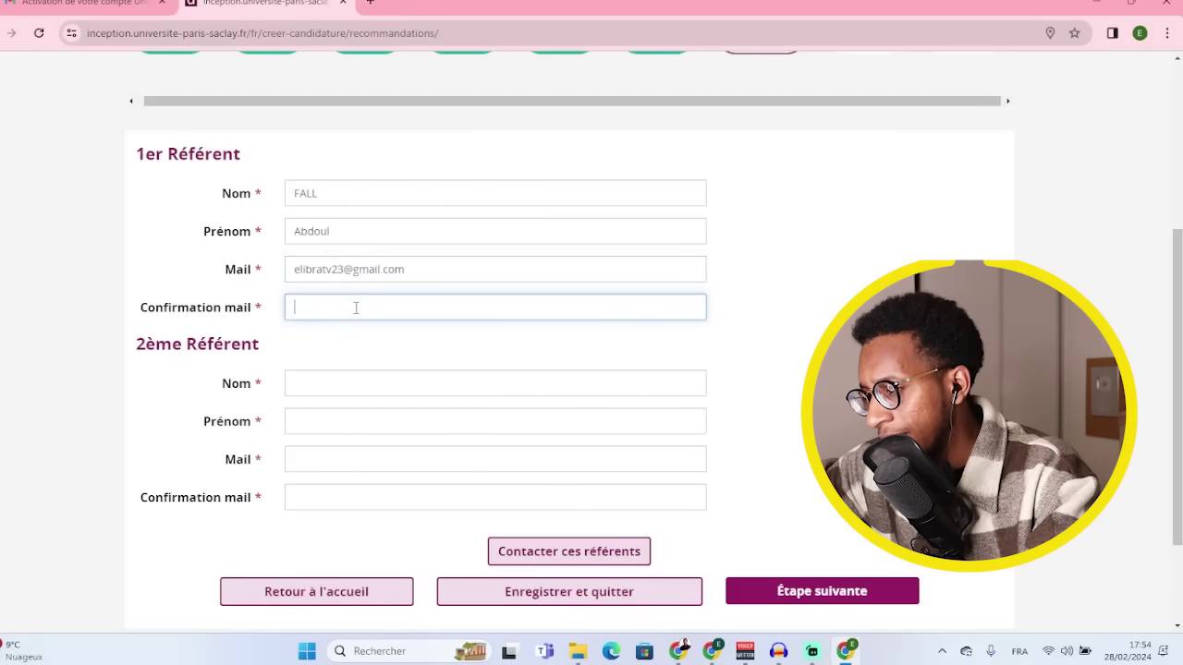
key("ctrl+v")
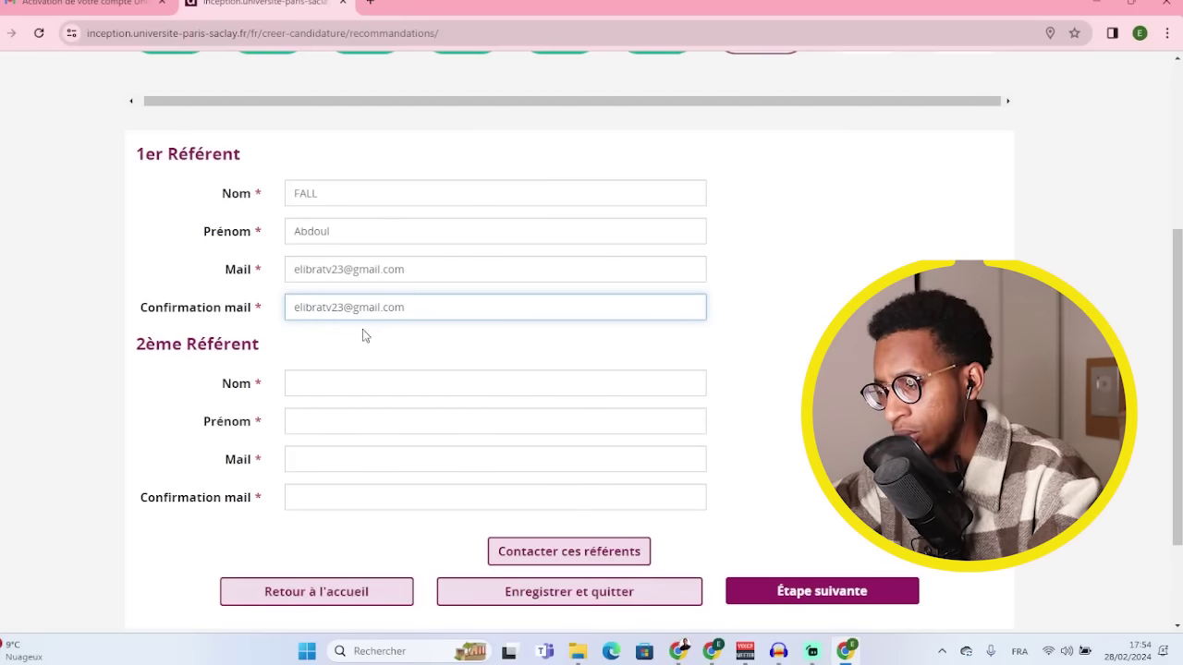
scroll(294, 329, "down", 1)
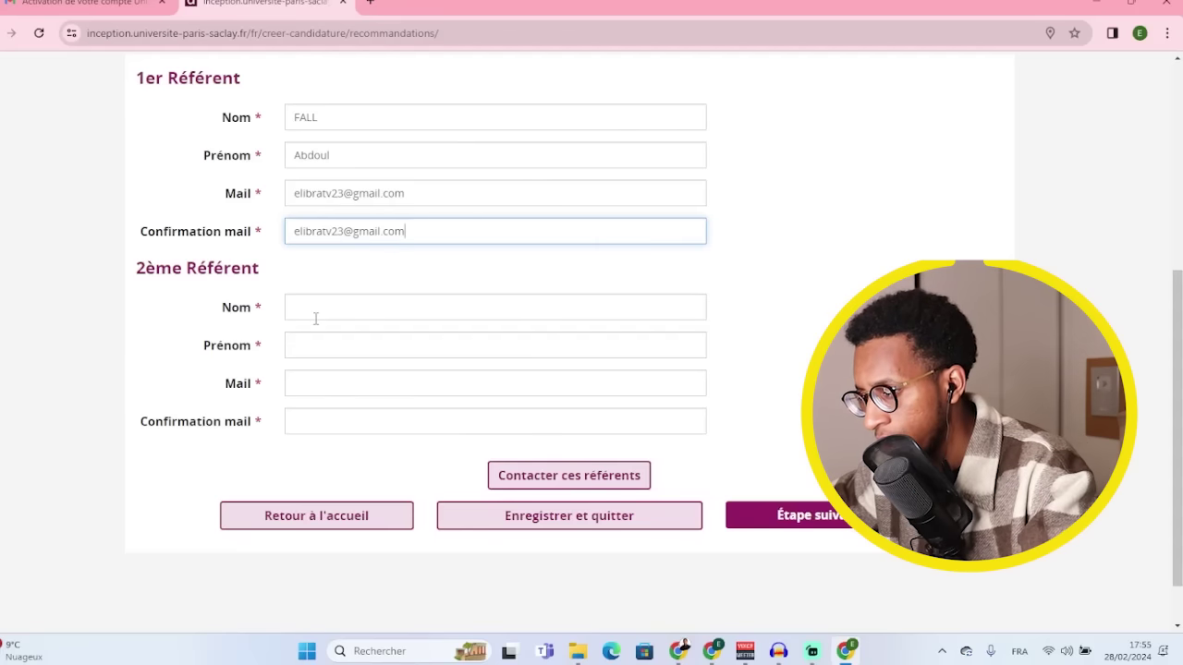
- Enter the second referee's surname, first name and an edited copy of the e-mail, then paste it as confirmation
left_click(319, 317)
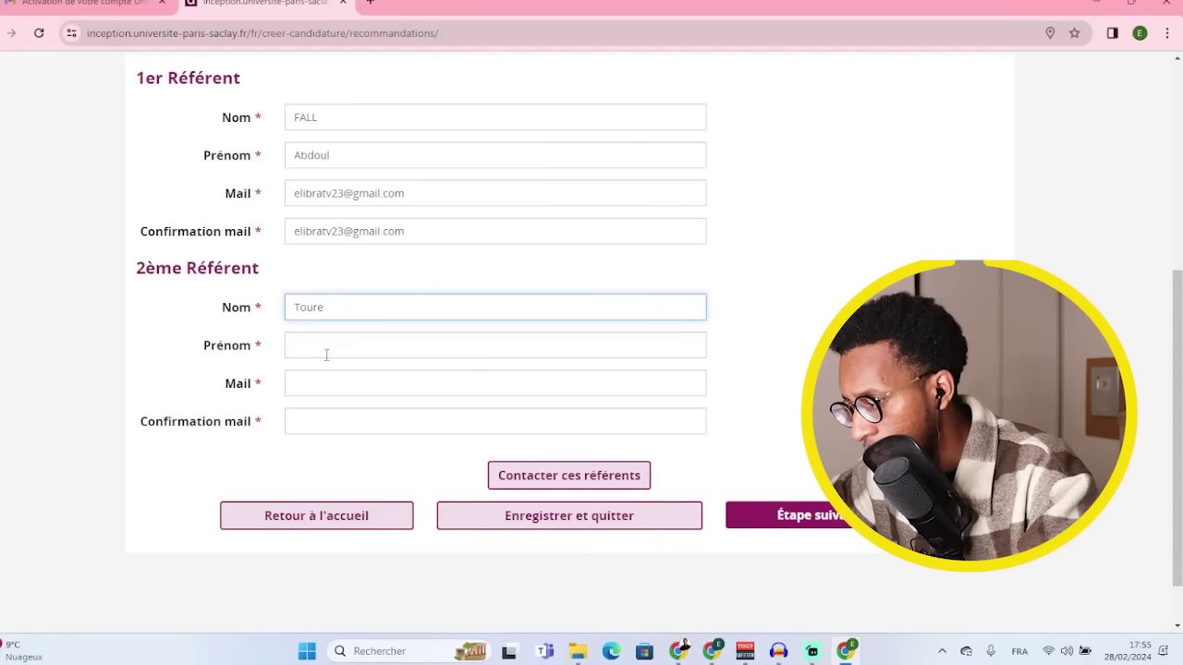
left_click(326, 356)
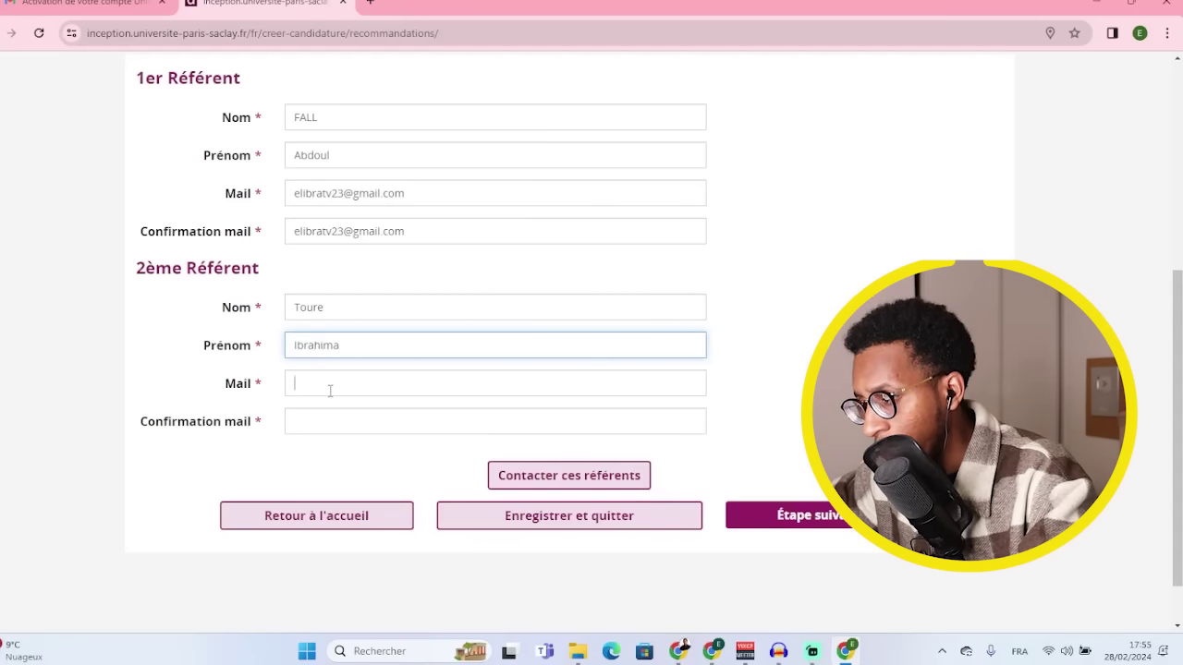
key("ctrl+v")
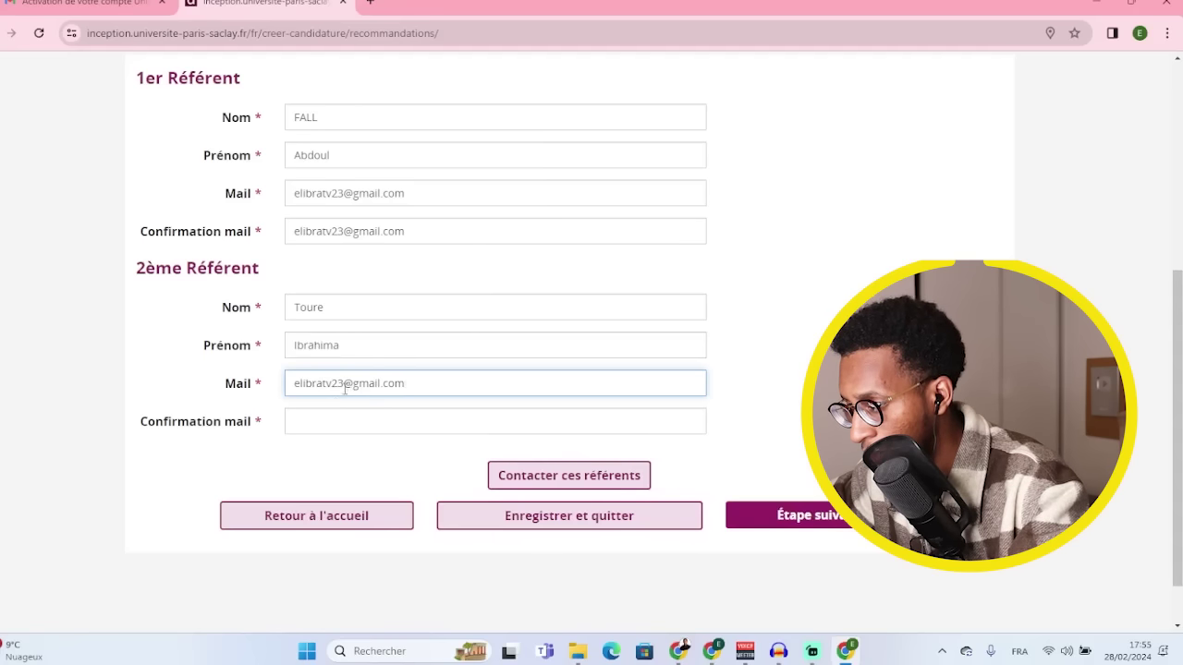
key("BackSpace")
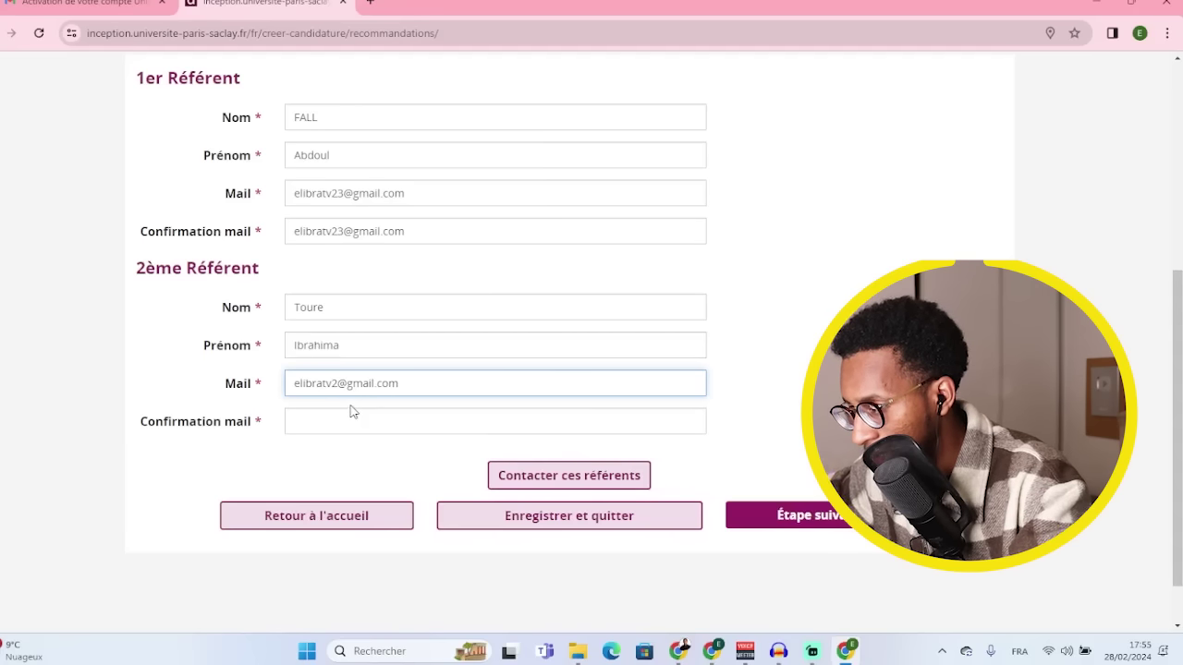
type("2")
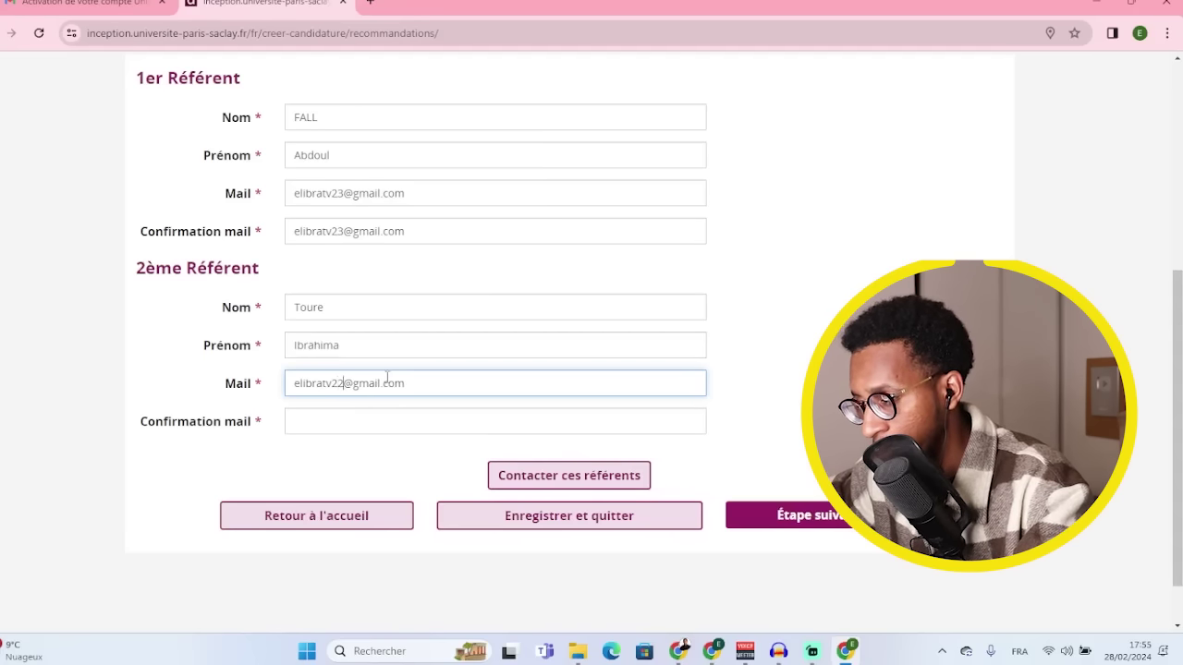
left_click(360, 419)
triple_click(367, 386)
key("ctrl+c")
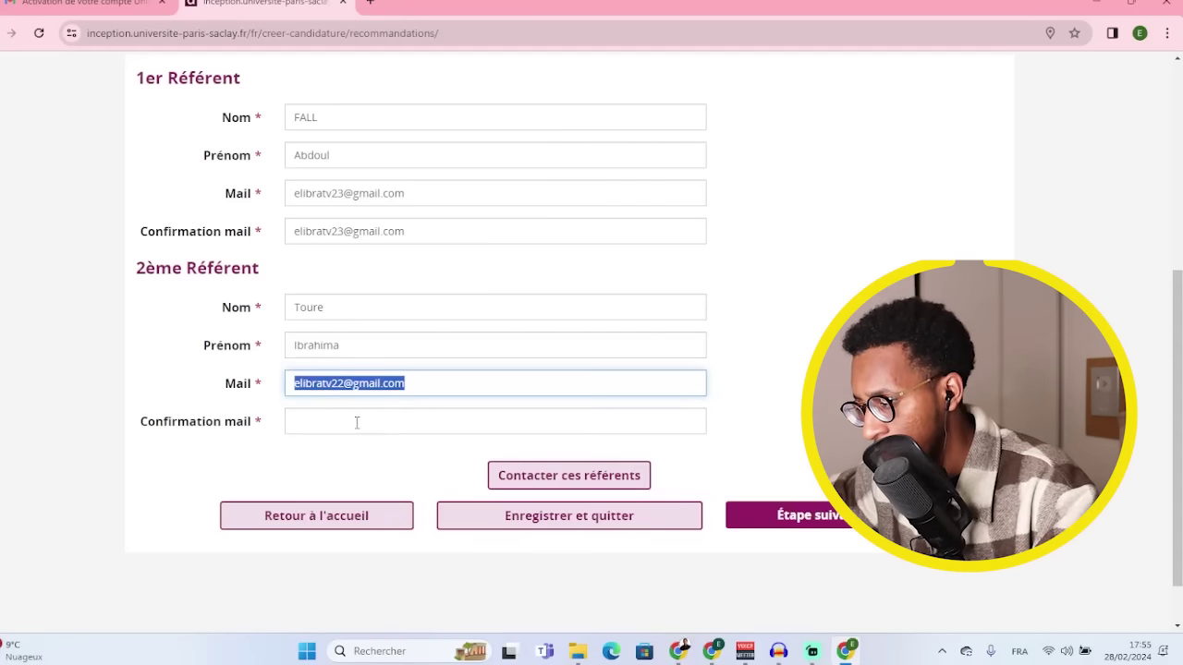
left_click(357, 422)
key("ctrl+v")
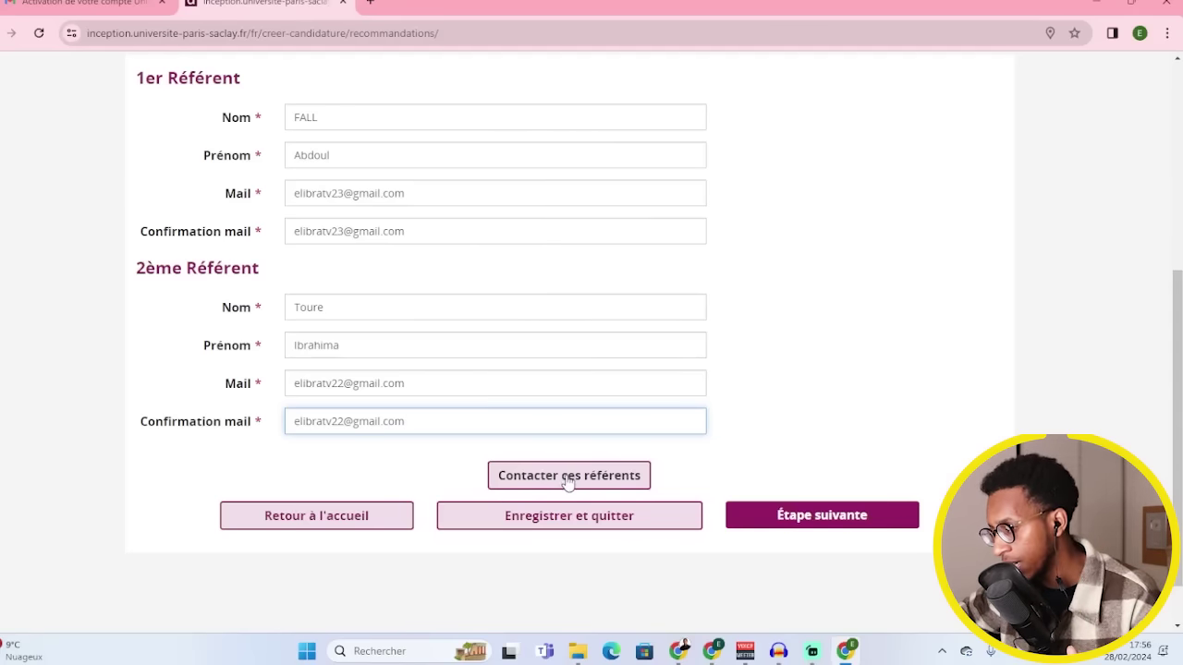
- Send recommendation requests to both referees and dismiss the confirmation message
left_click(568, 475)
left_click(713, 364)
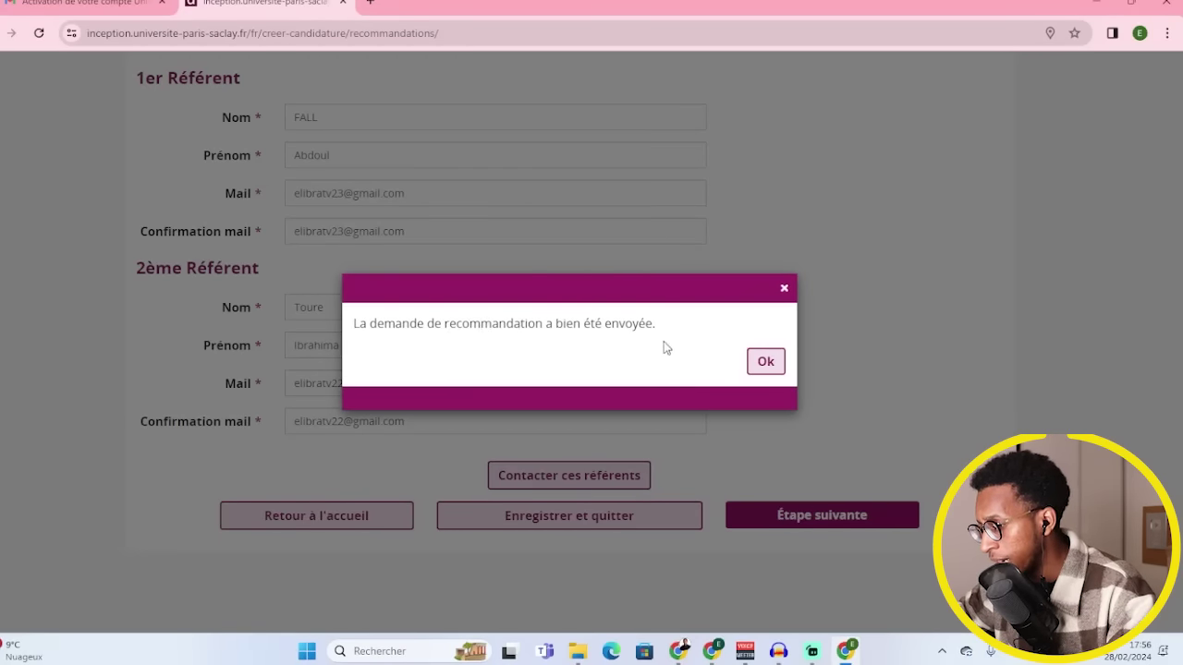
left_click(765, 363)
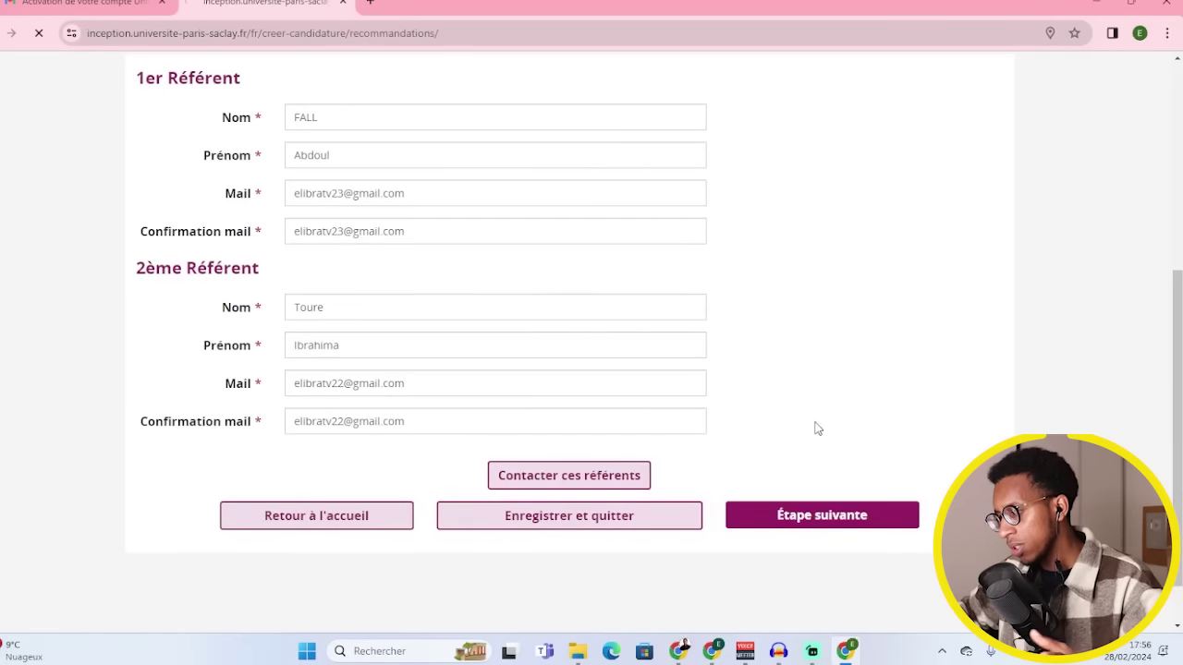
- Continue to the supporting documents step and bring the Master Informatique window forward
scroll(805, 494, "down", 1)
scroll(806, 499, "down", 1)
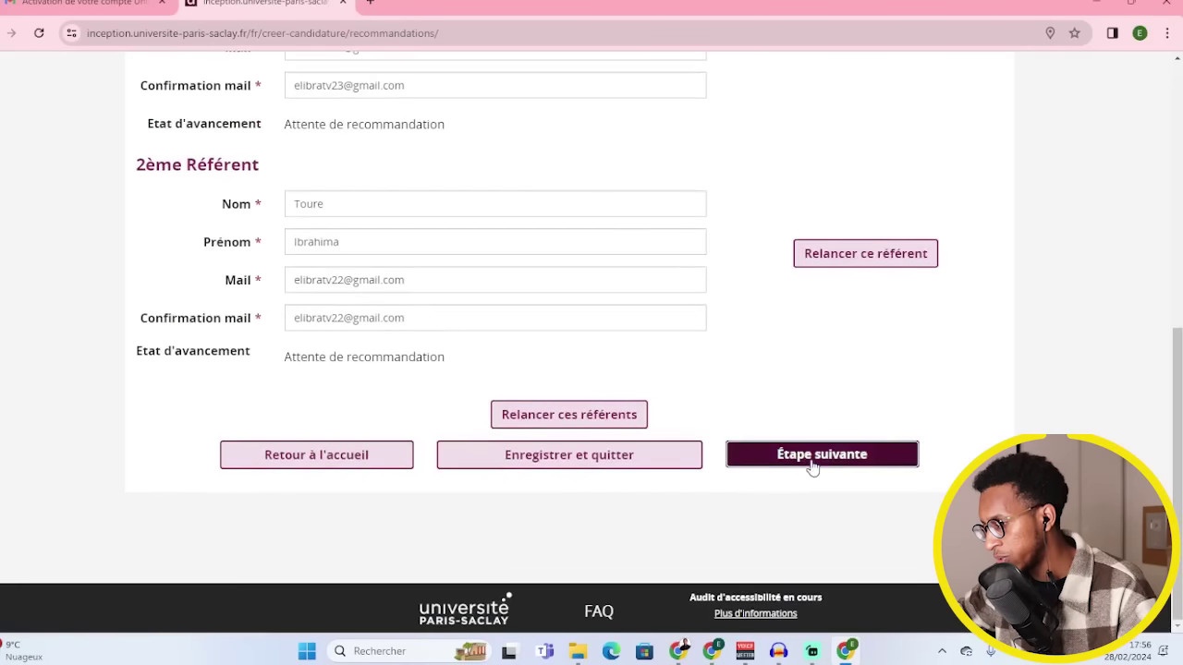
left_click(813, 444)
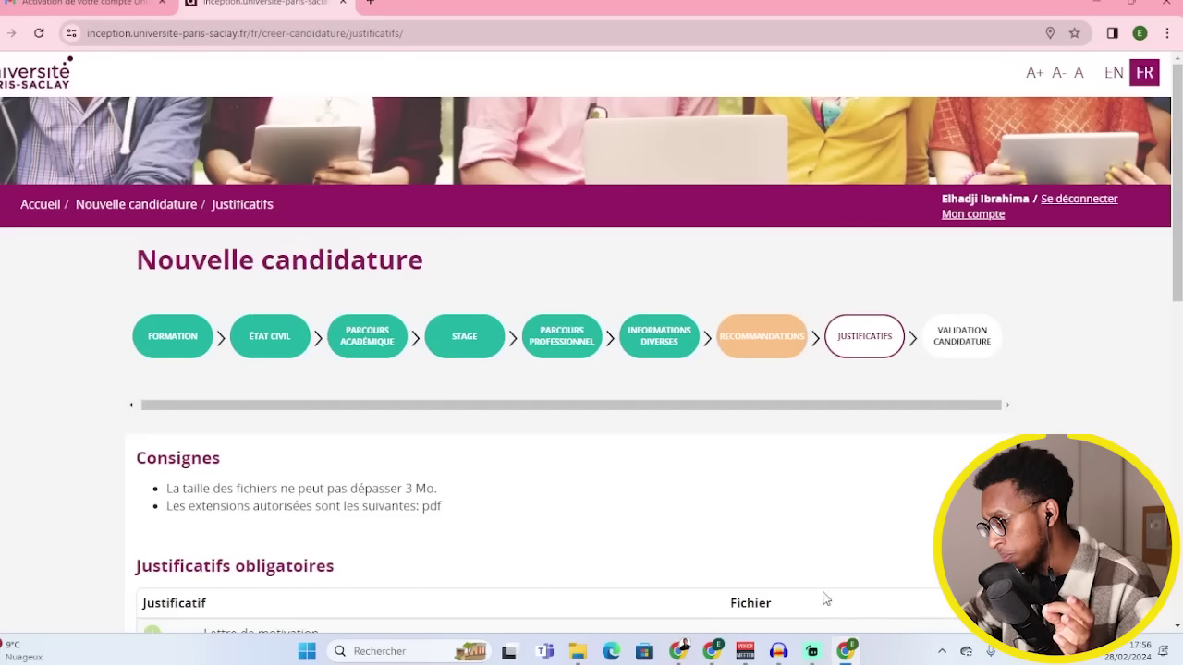
left_click(719, 654)
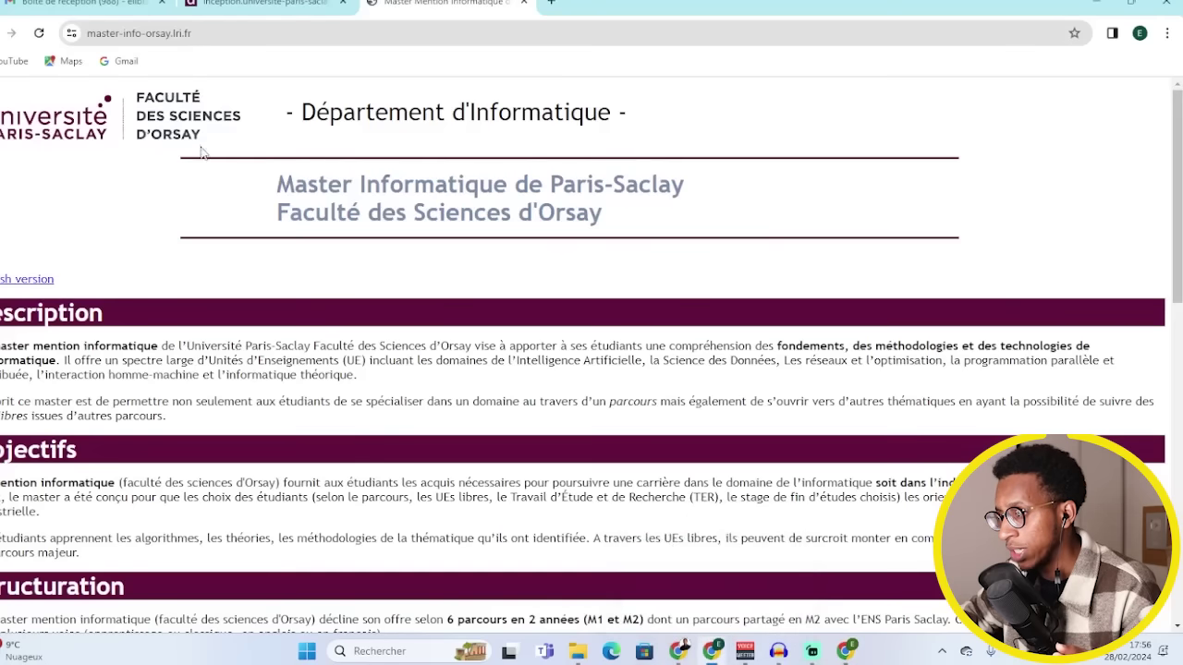
- Read the referee acknowledgement email in Gmail and return to the inbox
left_click(129, 7)
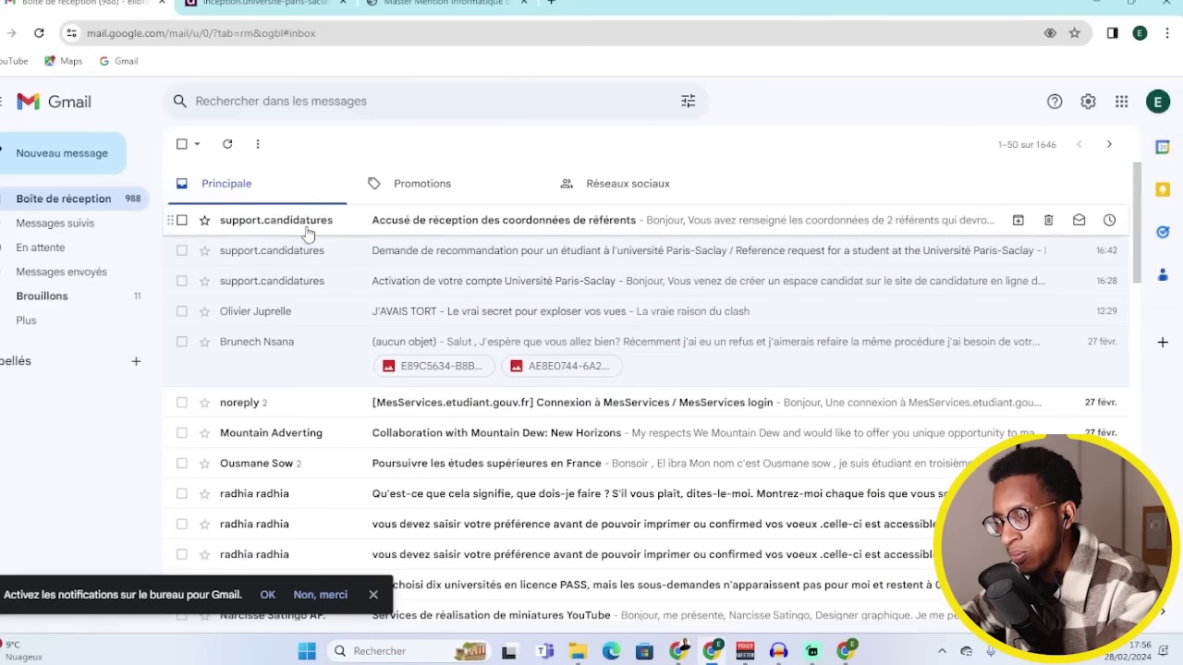
left_click(545, 230)
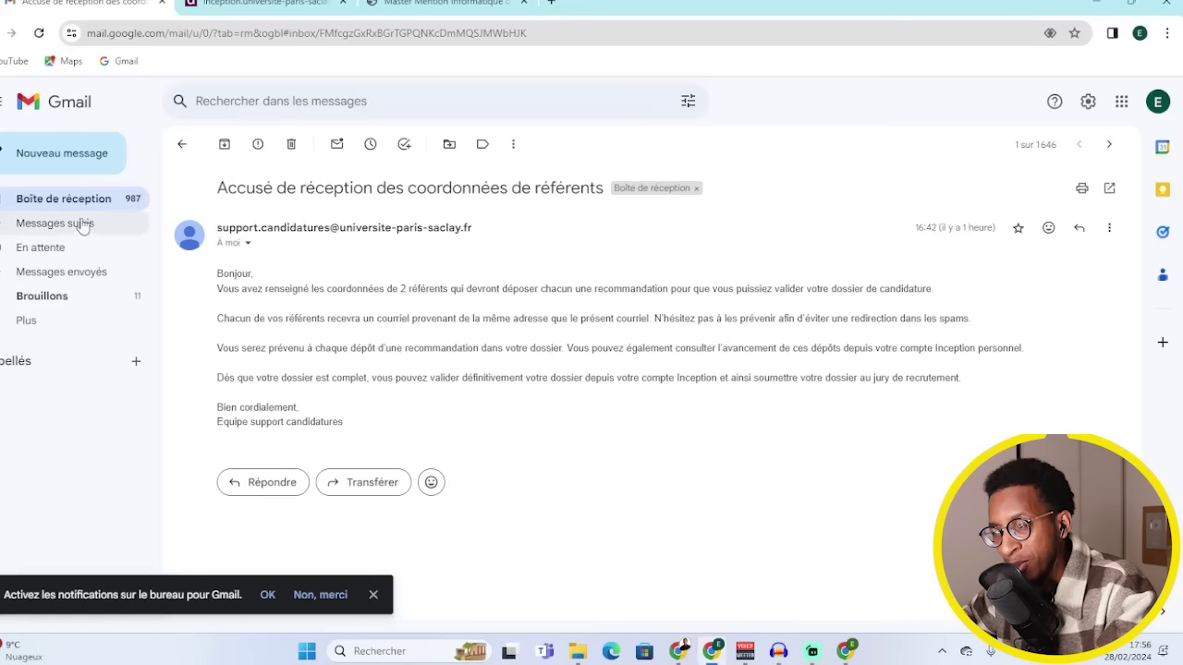
left_click(184, 146)
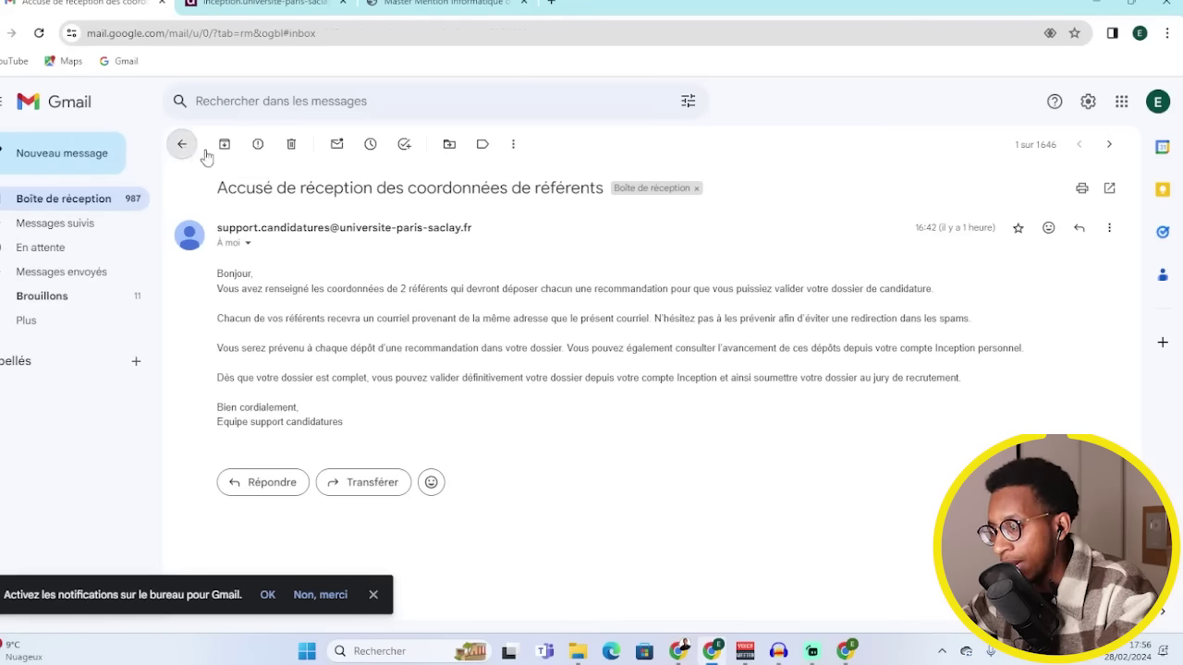
- Open the recommendation request email's online form, then return to the application's Justificatifs page
left_click(440, 262)
scroll(601, 291, "down", 2)
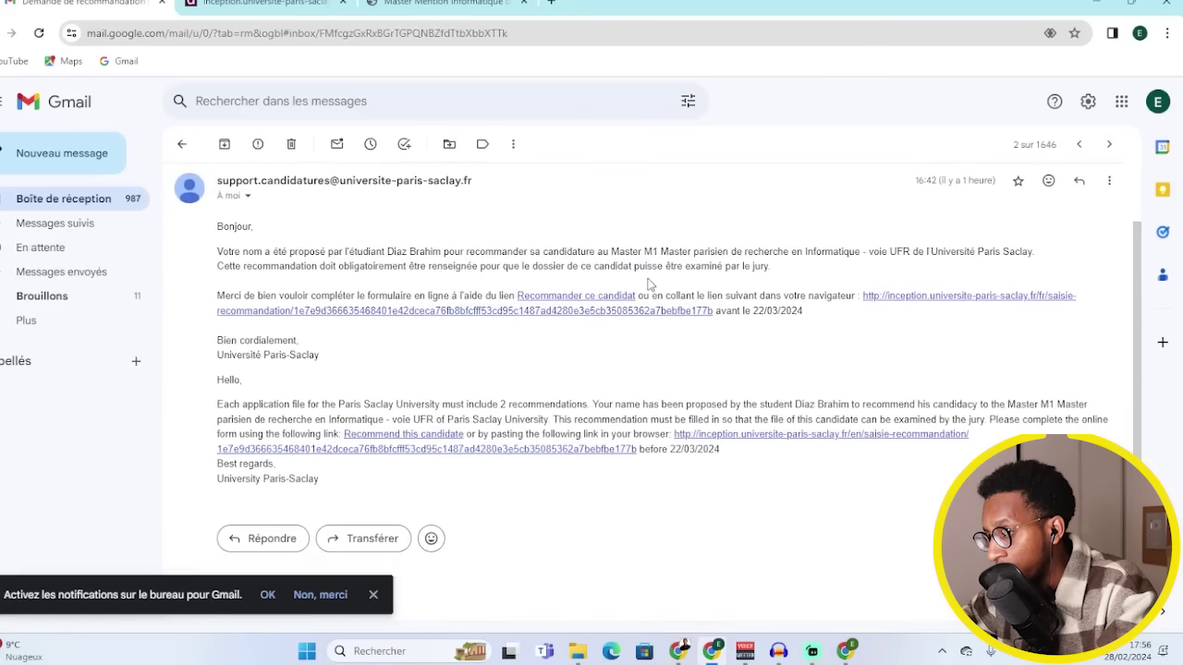
left_click(586, 301)
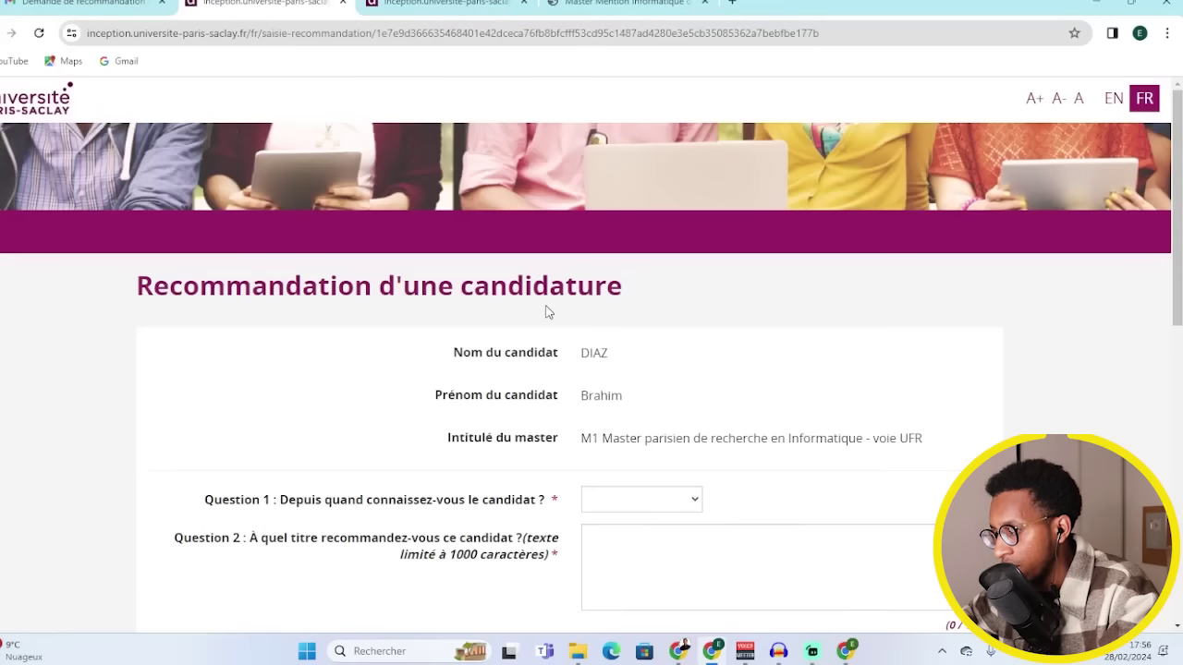
scroll(554, 319, "down", 1)
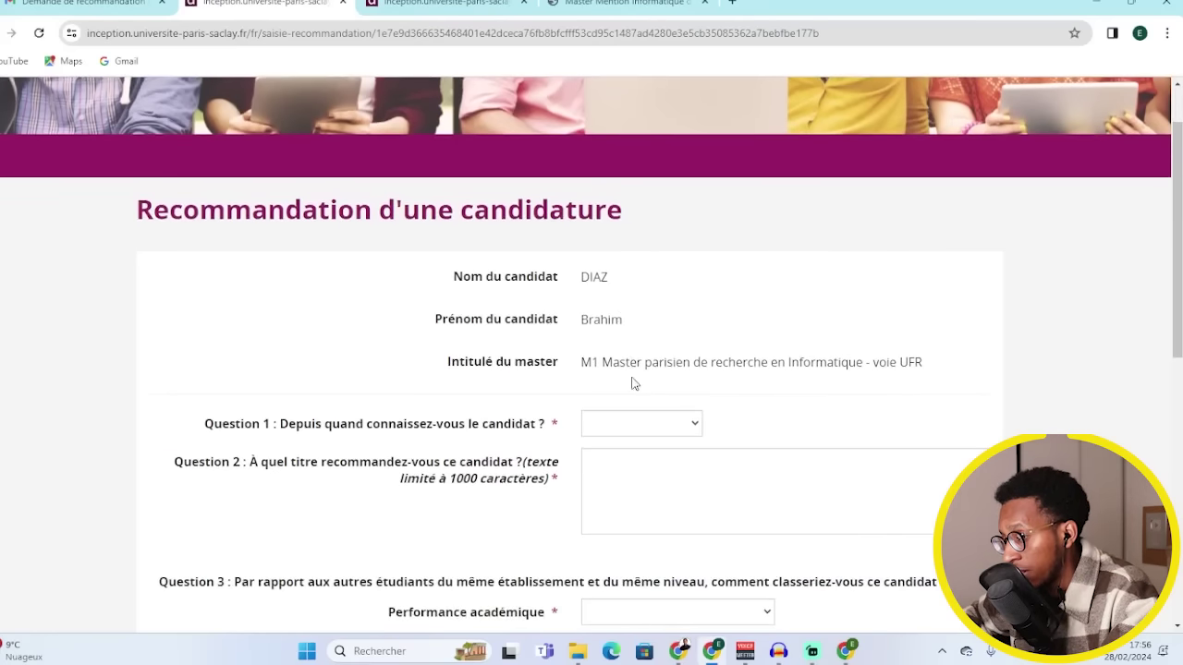
scroll(637, 441, "down", 6)
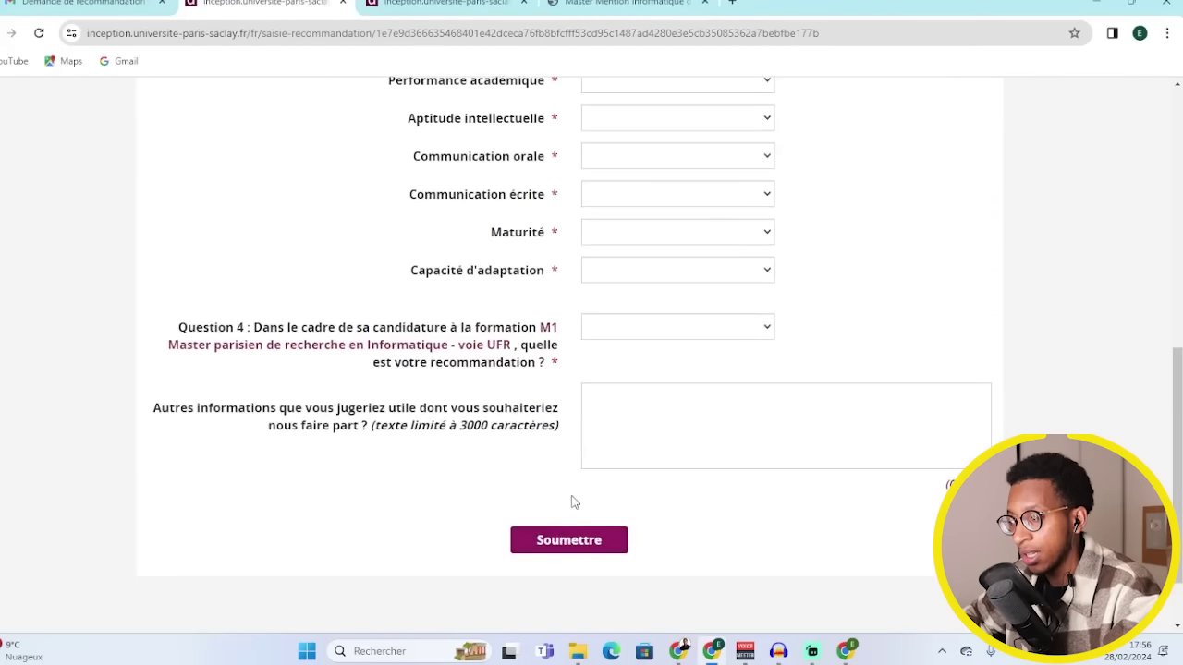
scroll(528, 277, "up", 3)
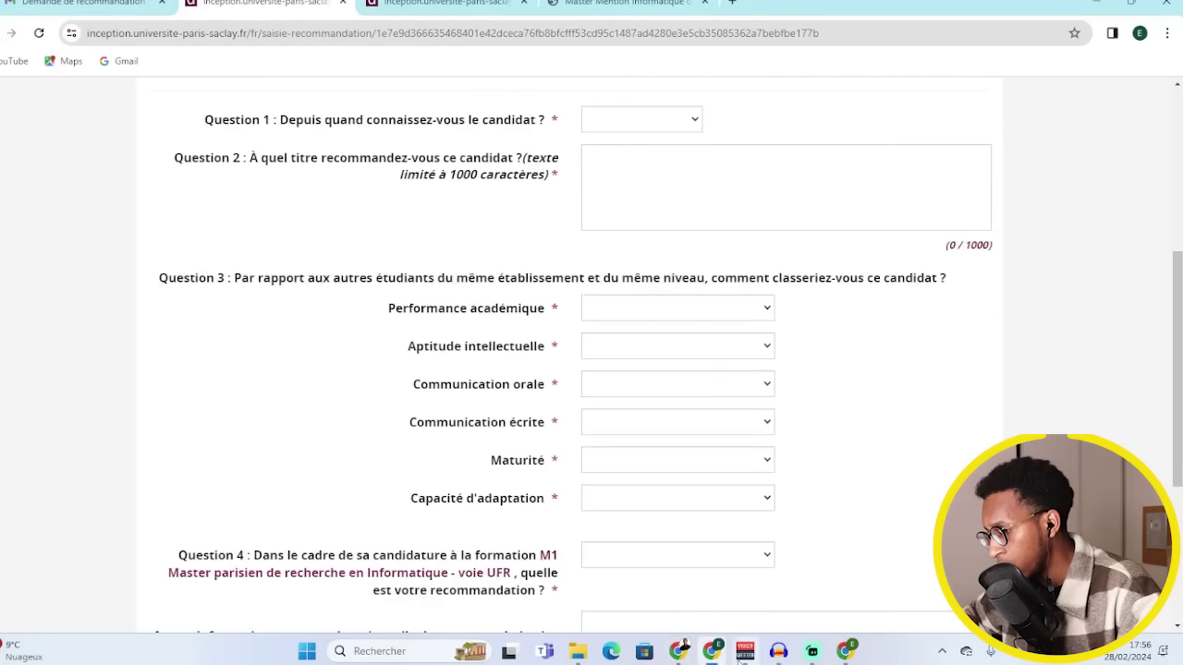
mouse_move(687, 654)
left_click(673, 592)
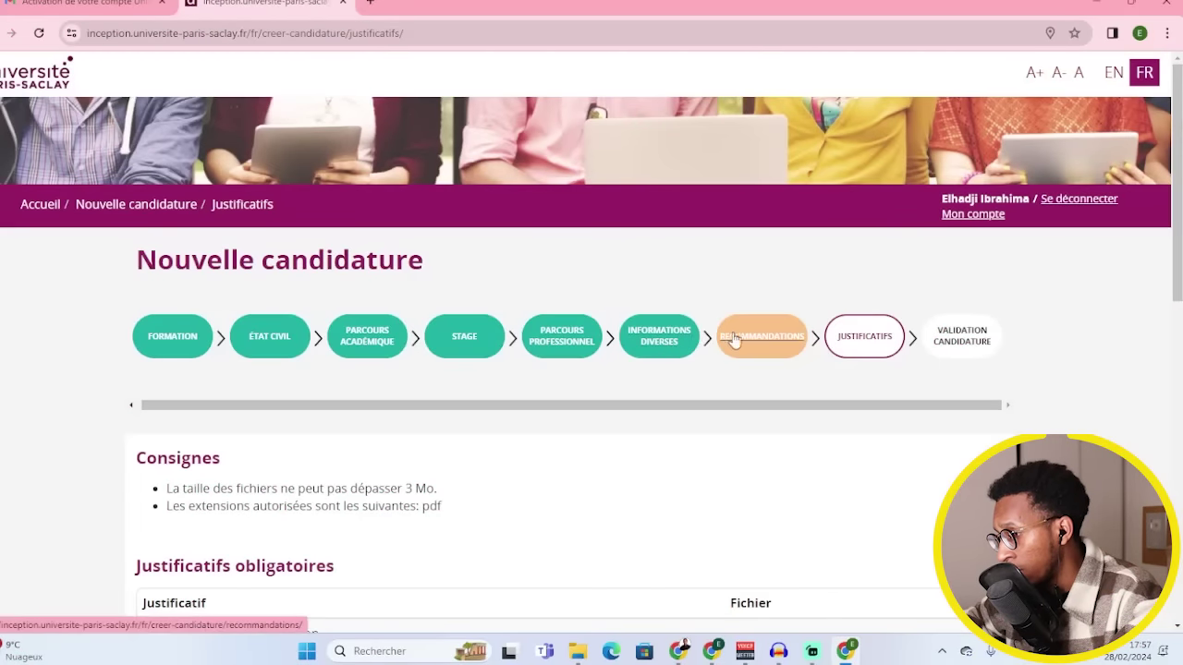
- Review the Justificatifs obligatoires list and start attaching a file for Lettre de motivation
scroll(676, 401, "down", 1)
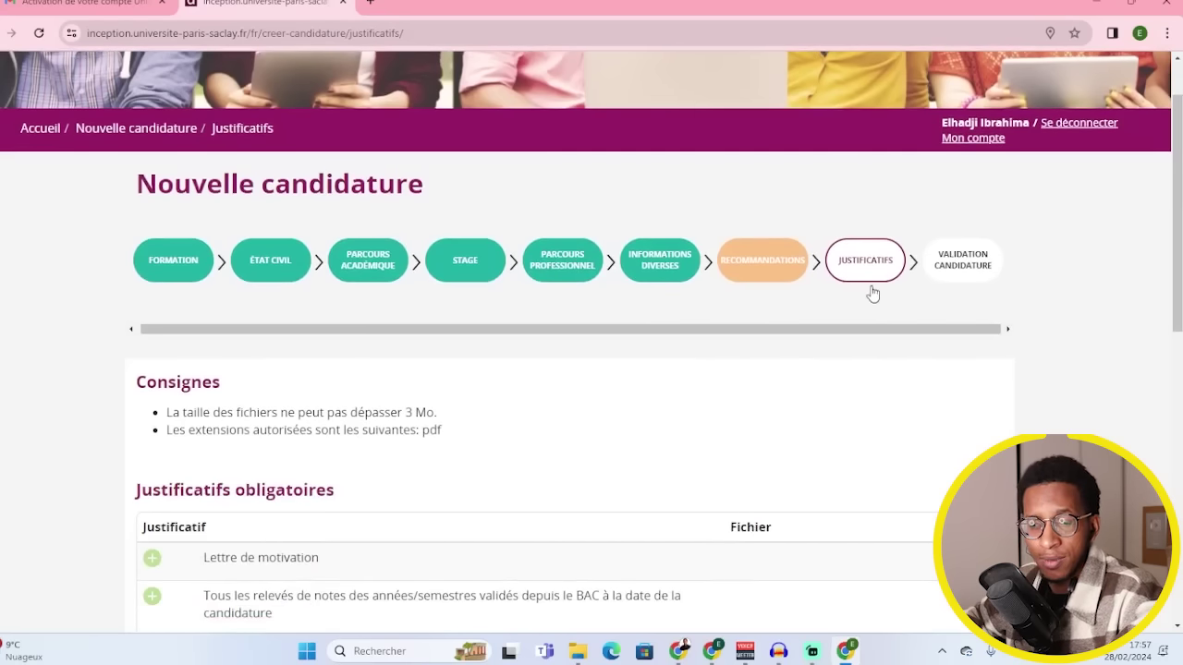
scroll(678, 364, "down", 2)
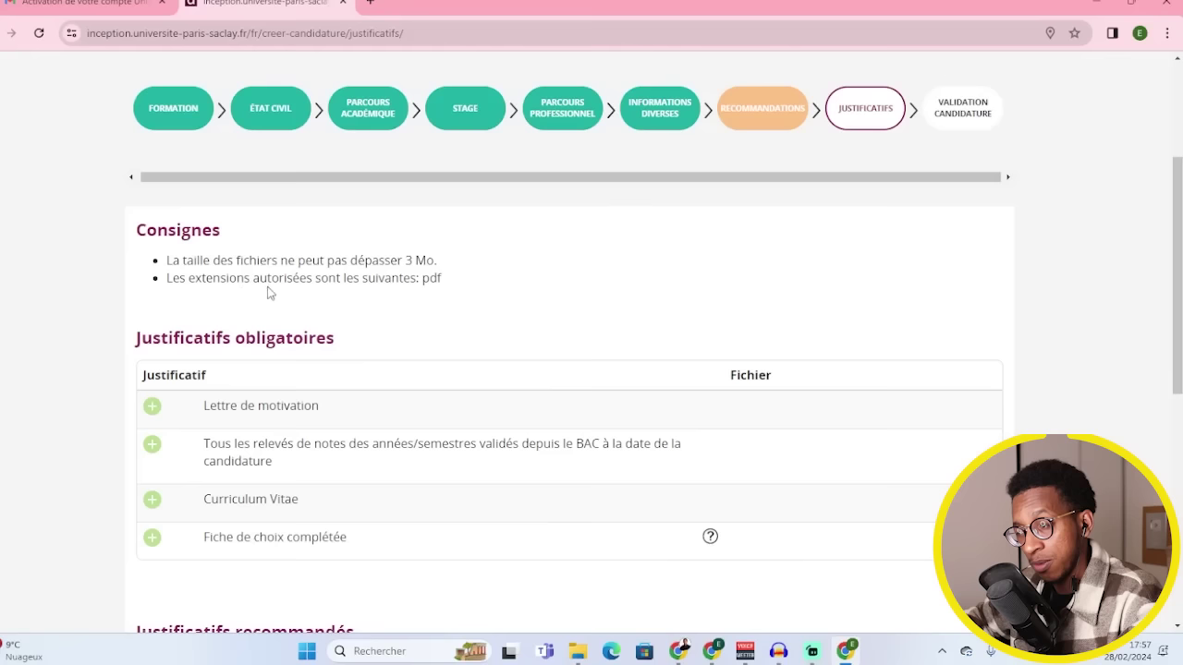
scroll(426, 333, "down", 2)
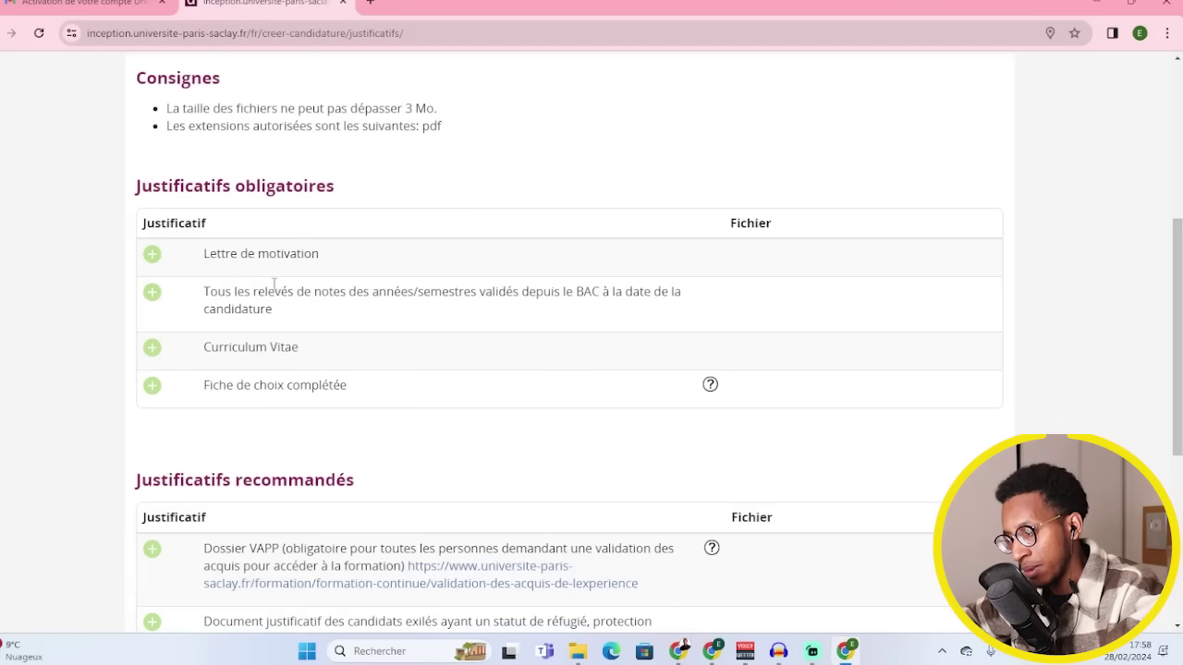
left_click(152, 257)
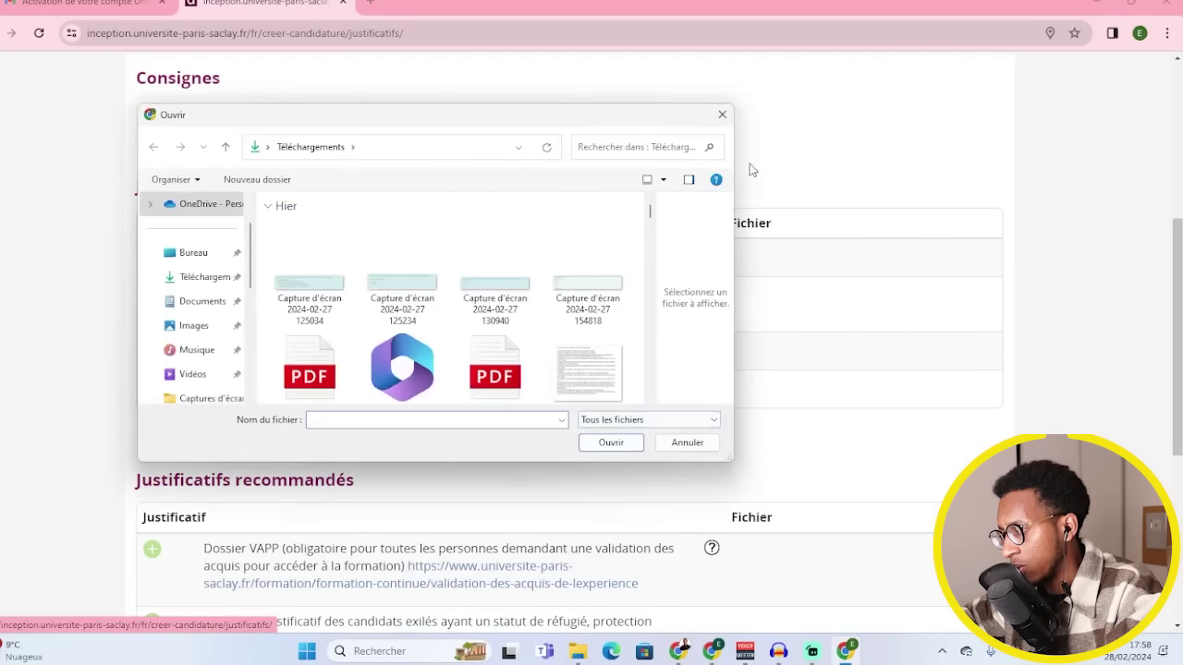
left_click(722, 114)
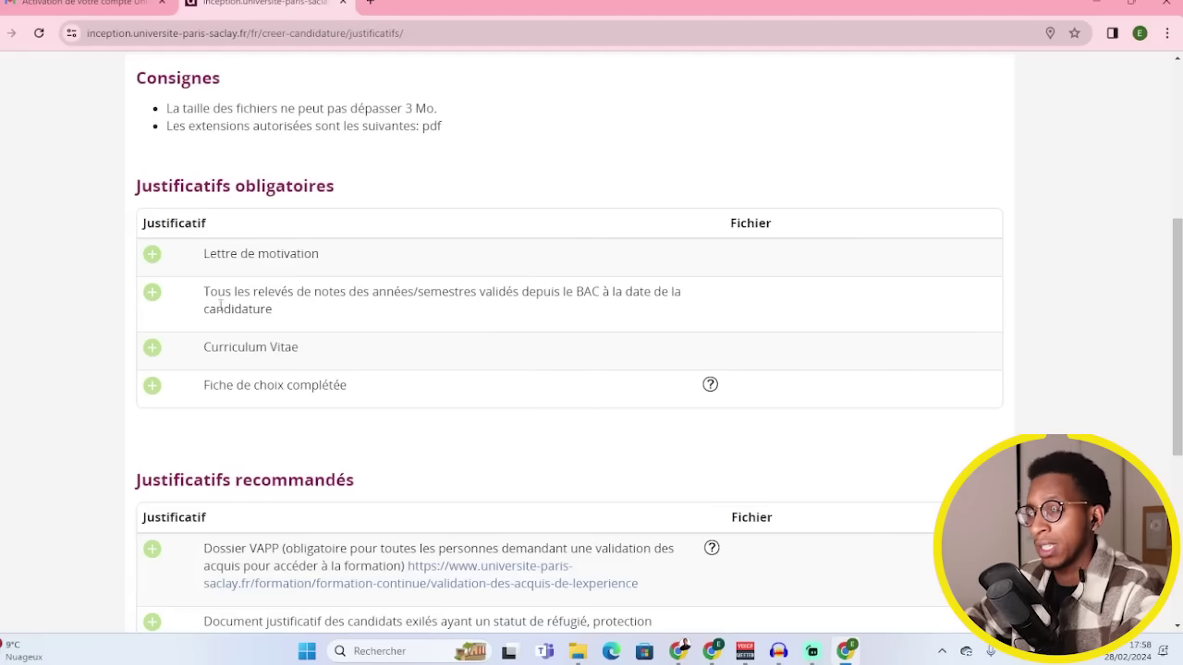
- Advance from Justificatifs to Validation candidature, accepting the Avertissement warning
scroll(277, 314, "down", 3)
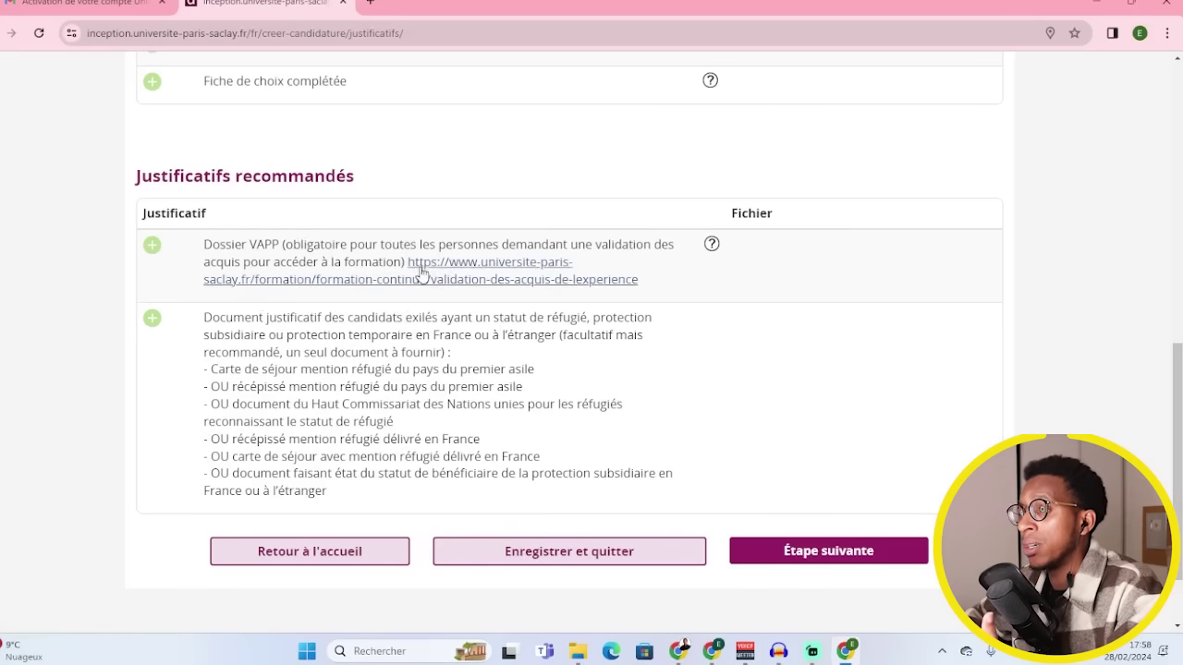
scroll(475, 261, "up", 2)
scroll(554, 370, "down", 3)
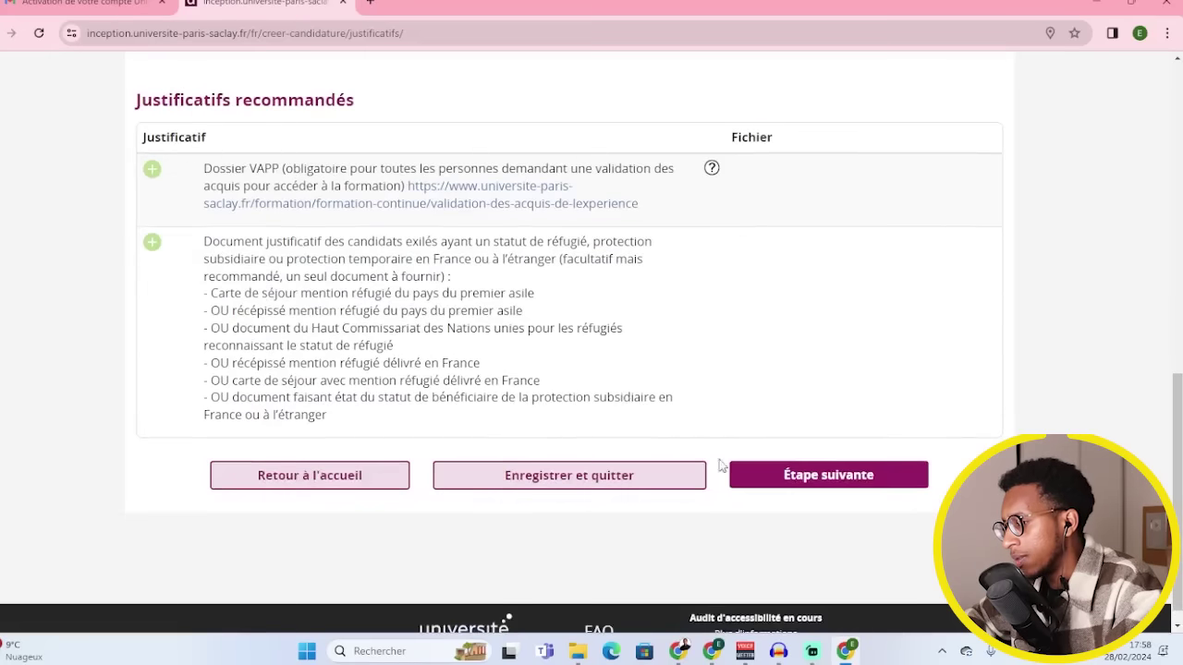
left_click(793, 478)
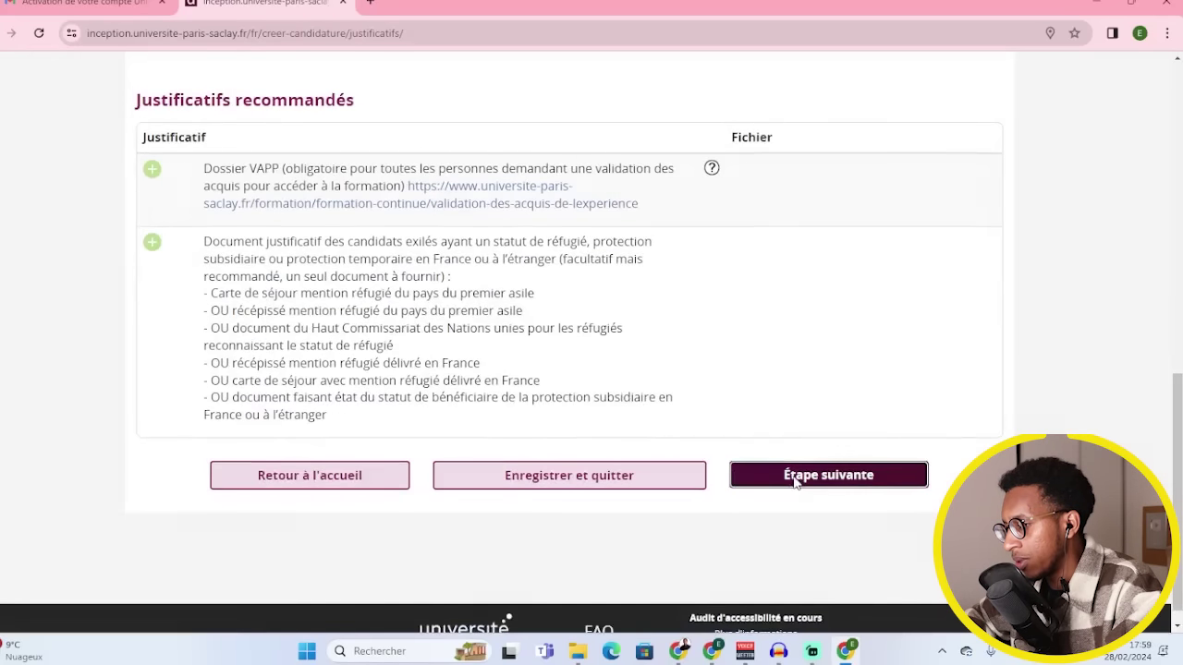
key("Return")
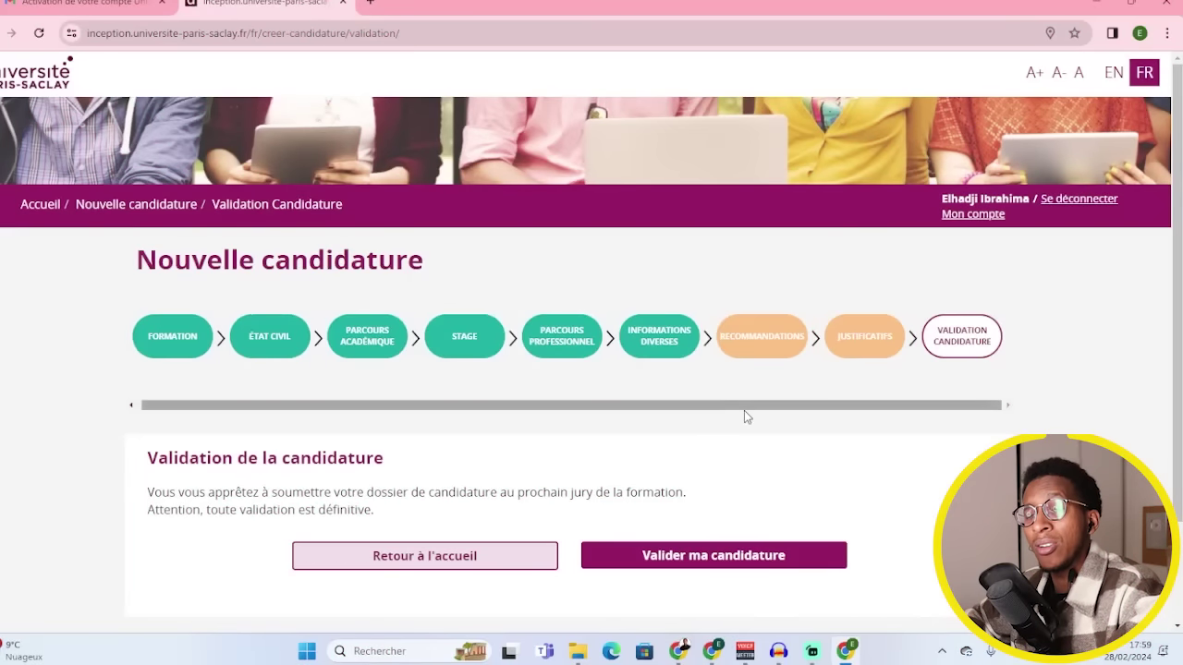
- Scroll the Validation candidature page without clicking Valider ma candidature
scroll(739, 435, "down", 2)
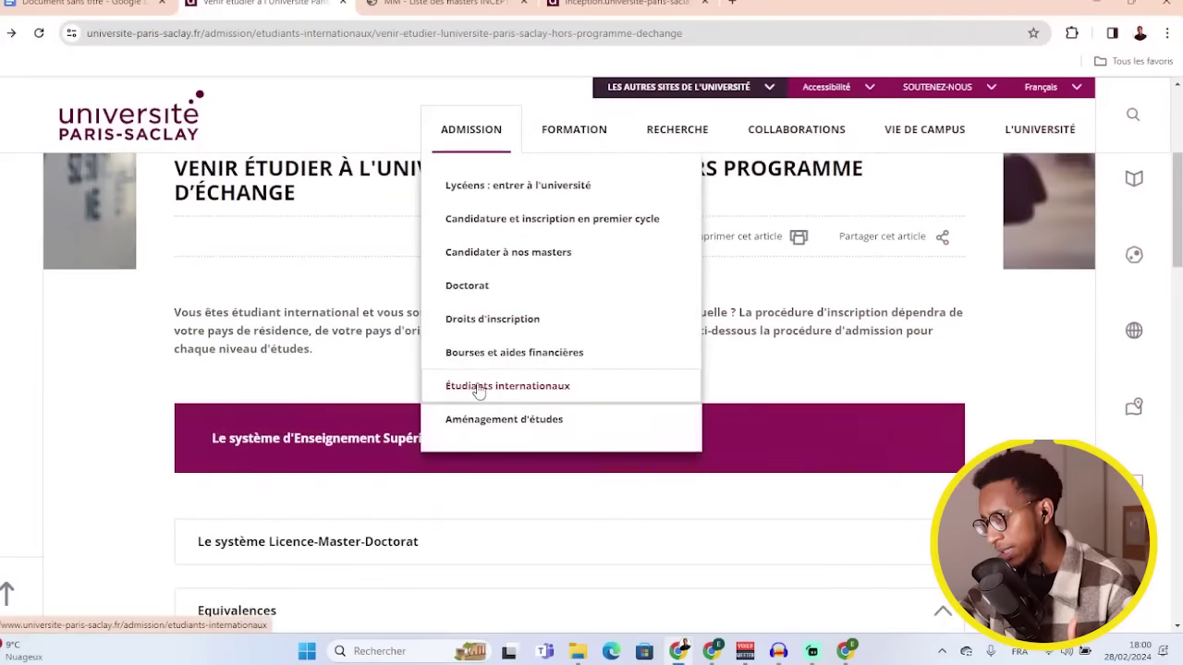
- Open the first-cycle application guide for international students via En savoir plus
scroll(169, 380, "down", 1)
scroll(169, 380, "down", 10)
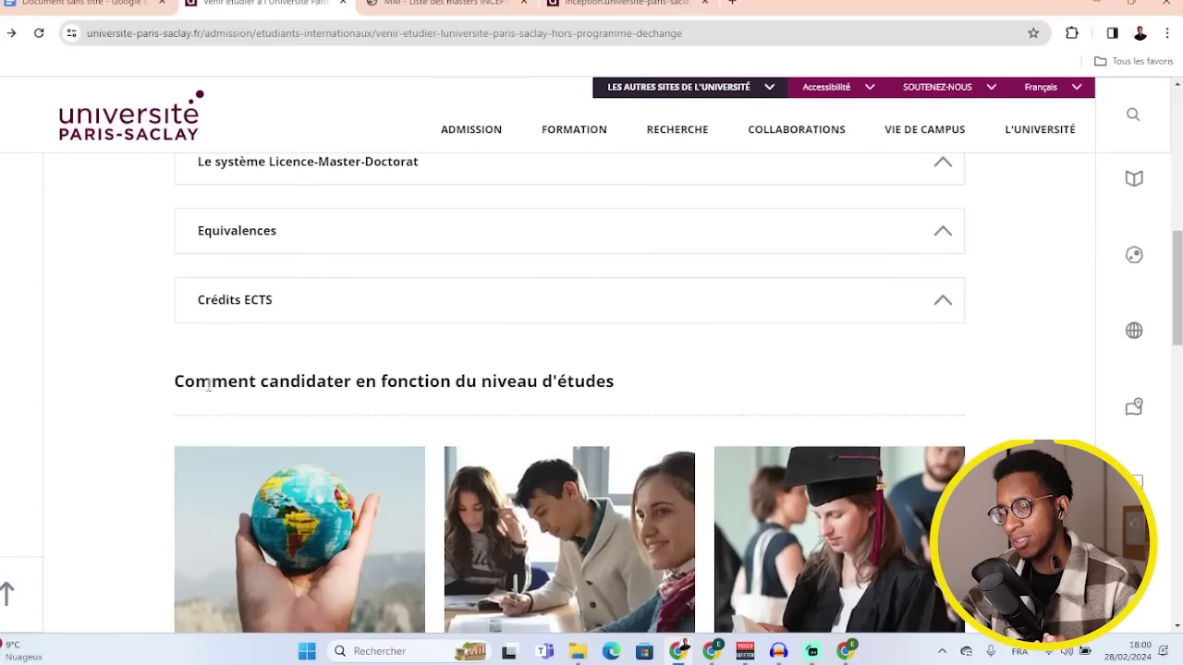
scroll(340, 419, "up", 3)
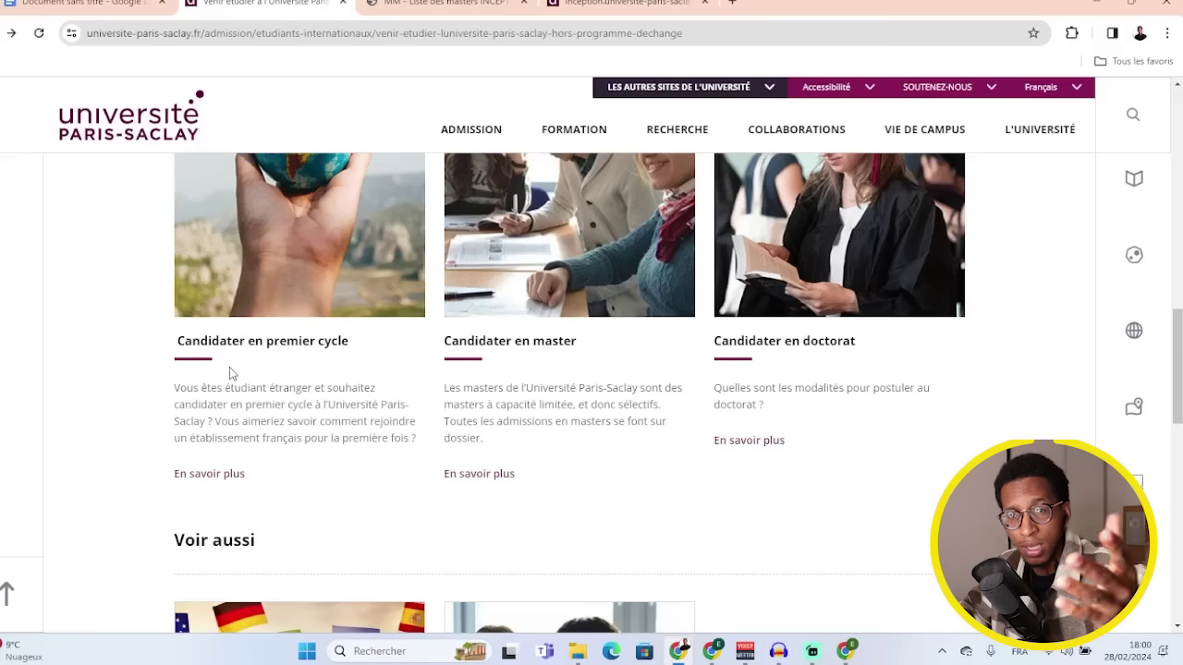
left_click(207, 474)
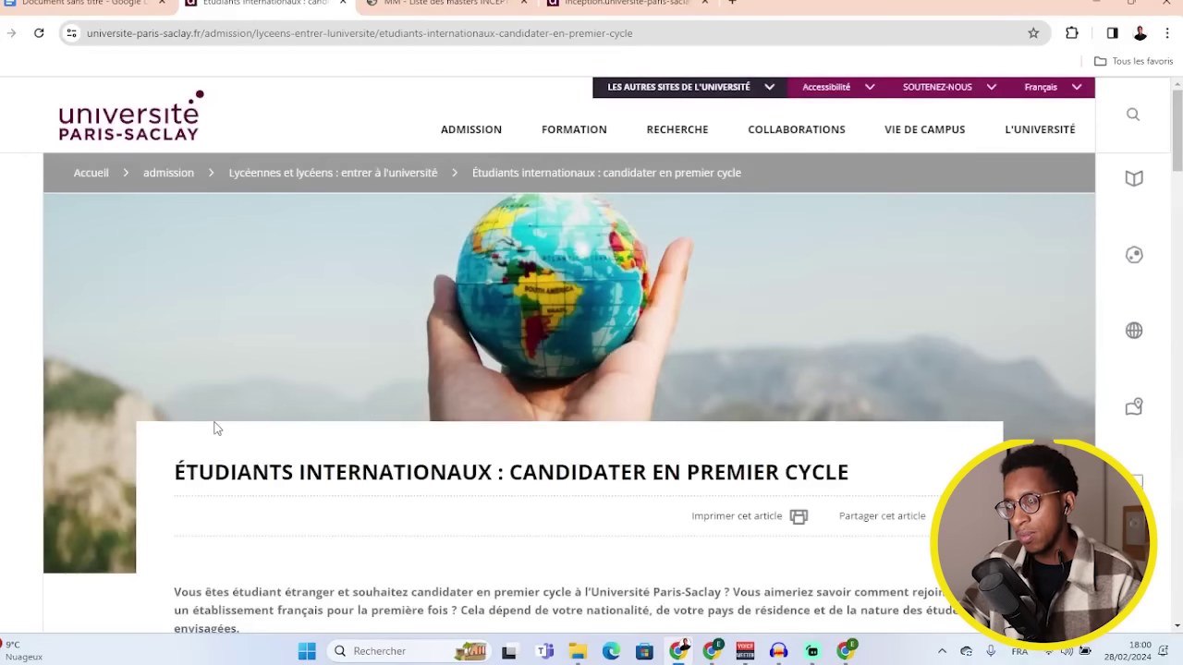
- Expand the L2/L3 Etudes en France steps and open the eCandidat link in a new tab
scroll(422, 425, "down", 2)
scroll(436, 403, "down", 5)
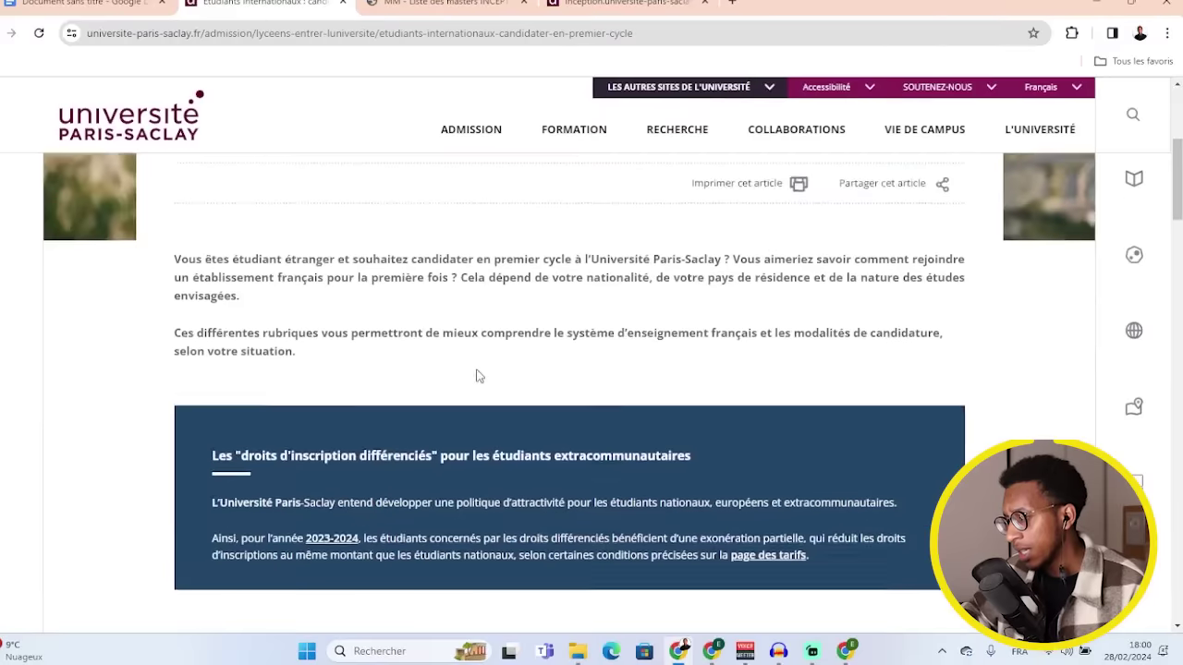
scroll(477, 375, "down", 3)
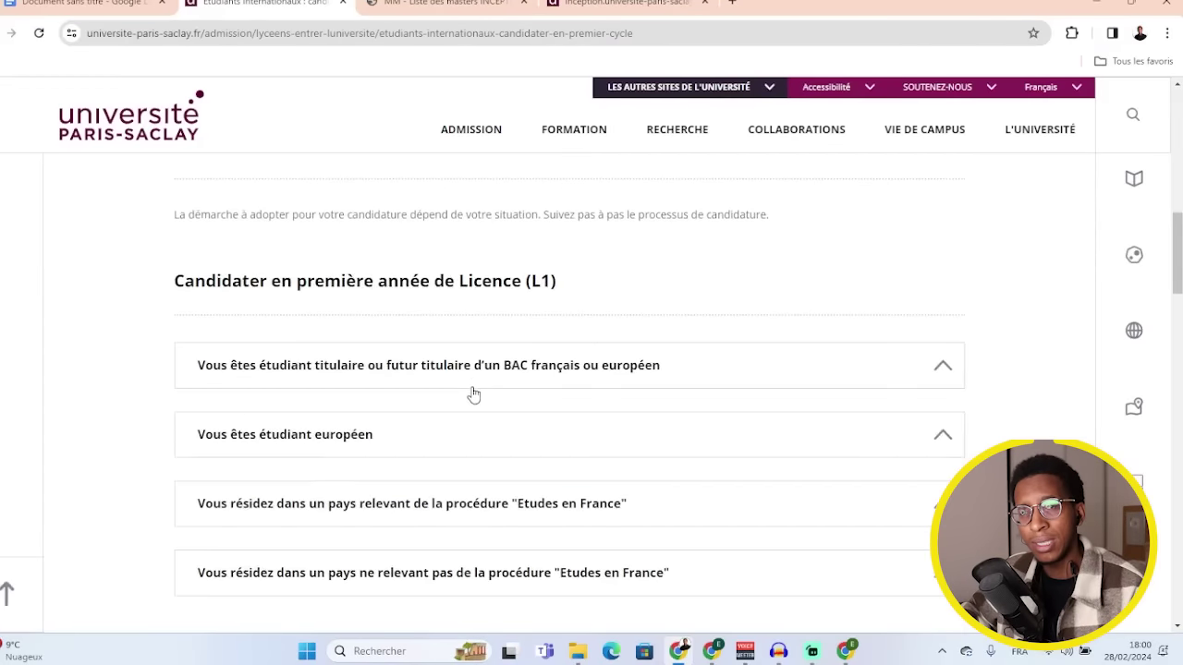
scroll(481, 412, "down", 1)
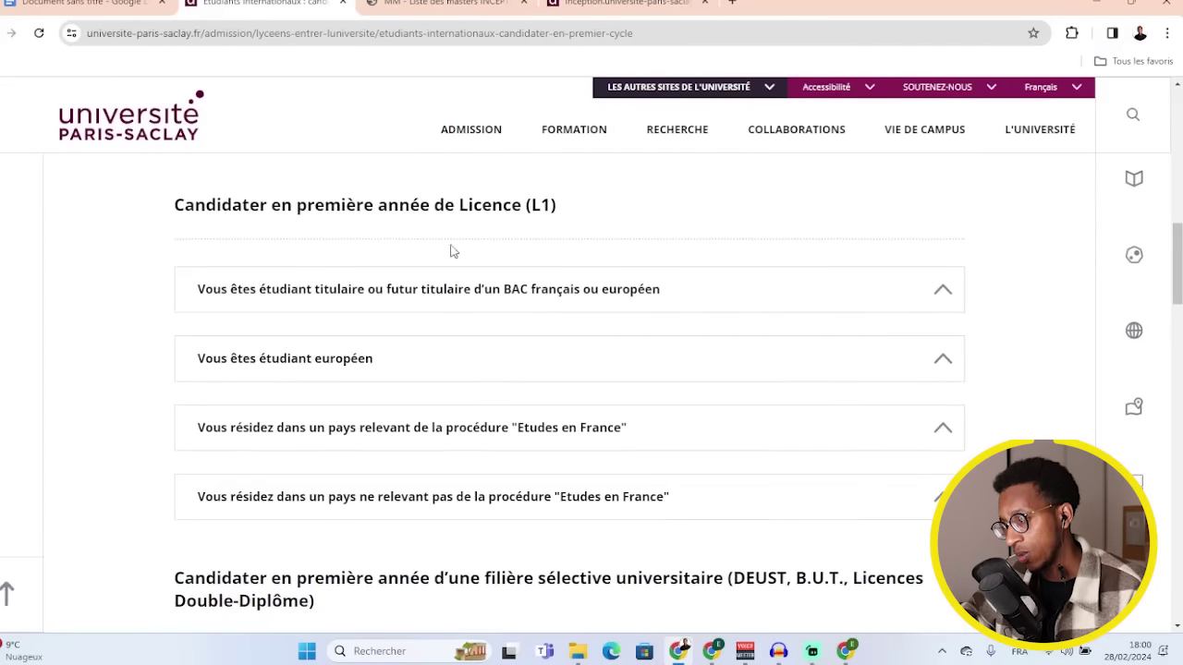
scroll(488, 226, "down", 8)
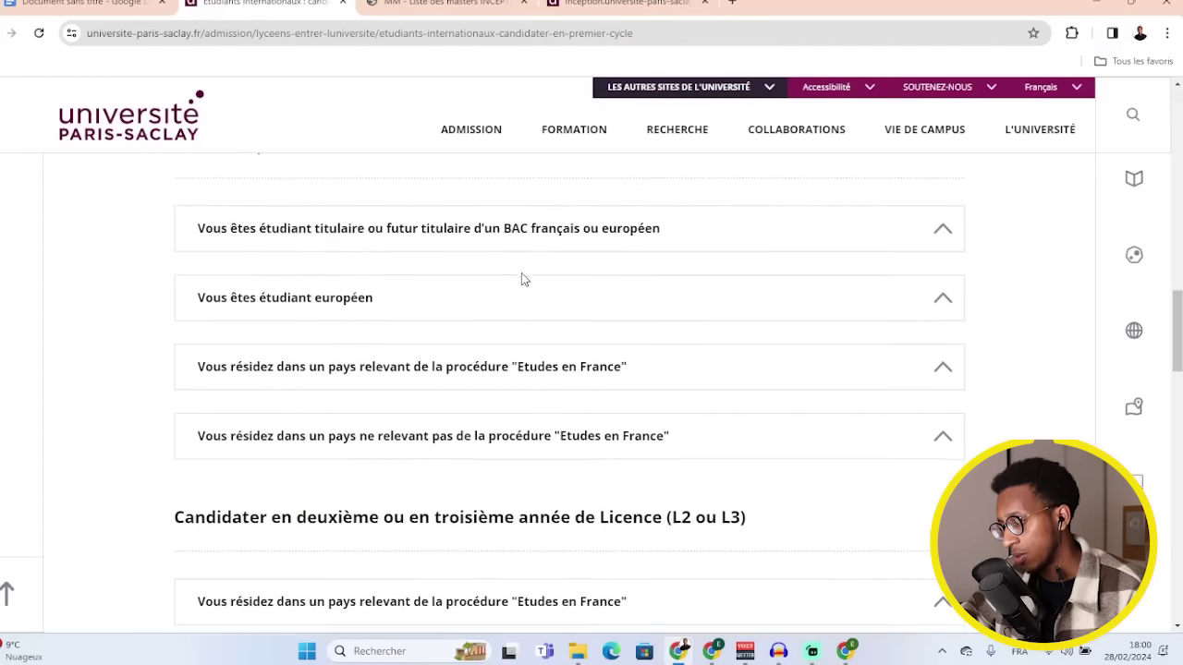
scroll(523, 287, "up", 1)
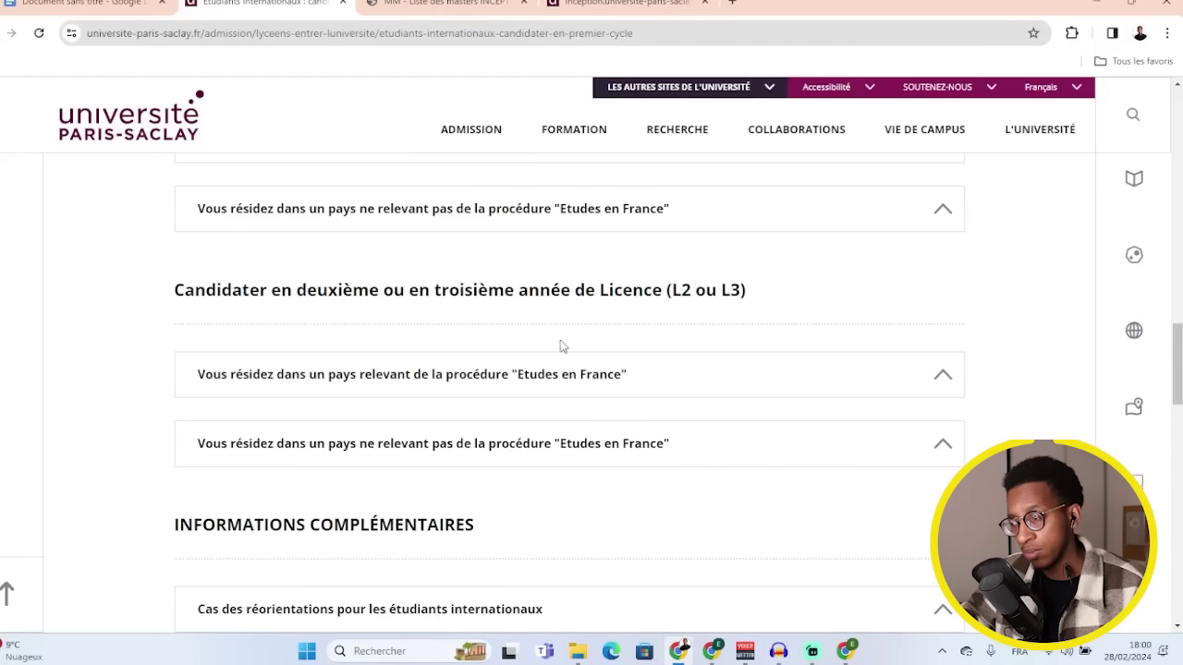
left_click(500, 380)
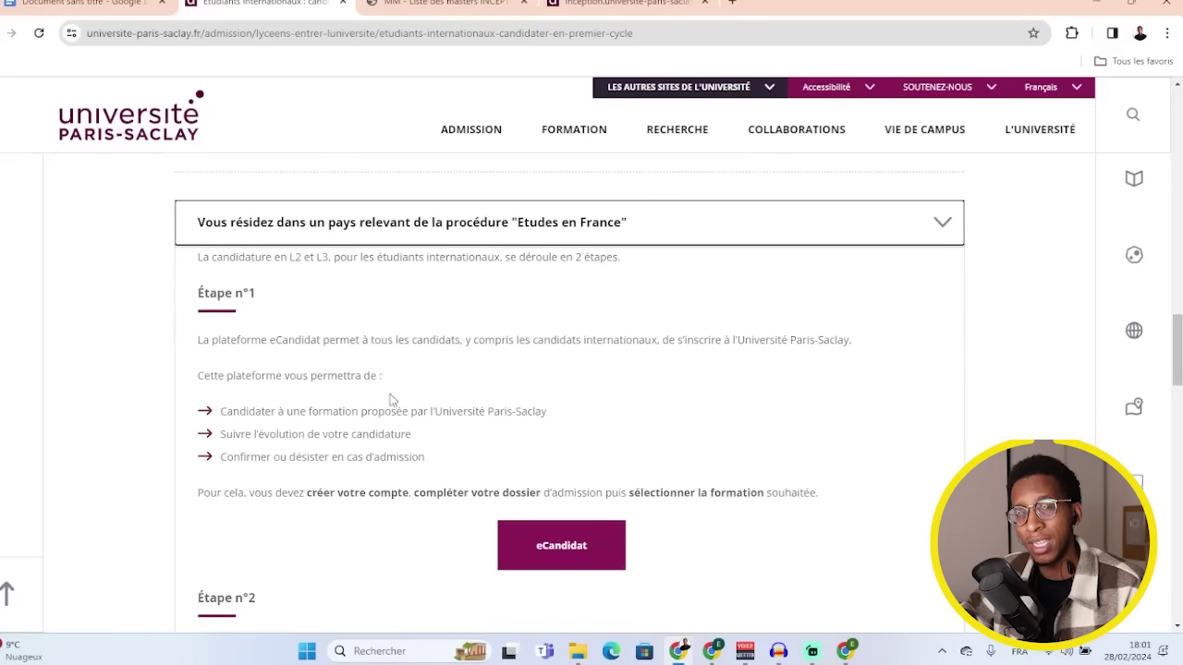
scroll(397, 403, "down", 2)
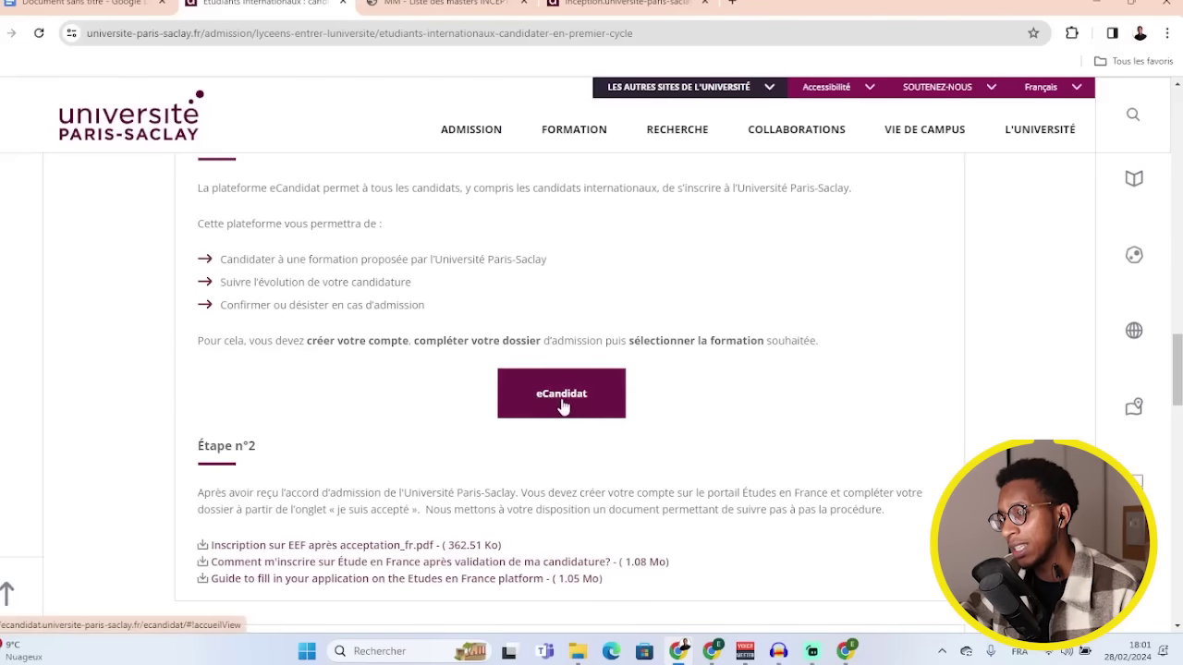
right_click(562, 405)
left_click(592, 214)
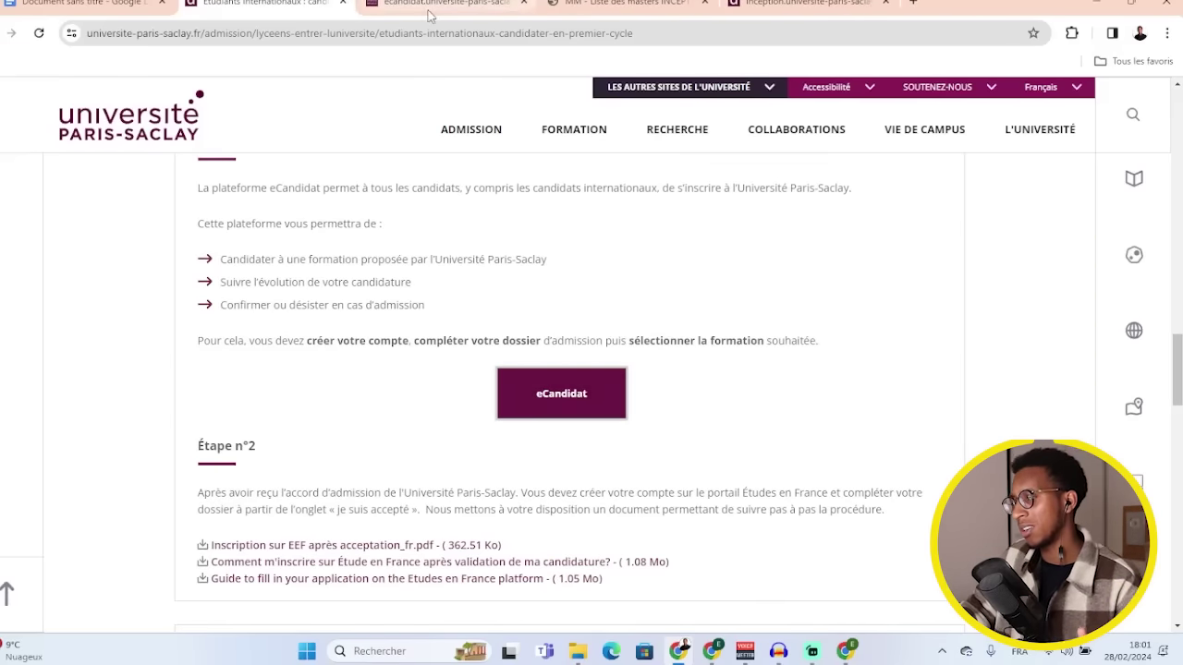
- Create an eCandidat account with the applicant's name, e-mail and password, and save it
left_click(431, 13)
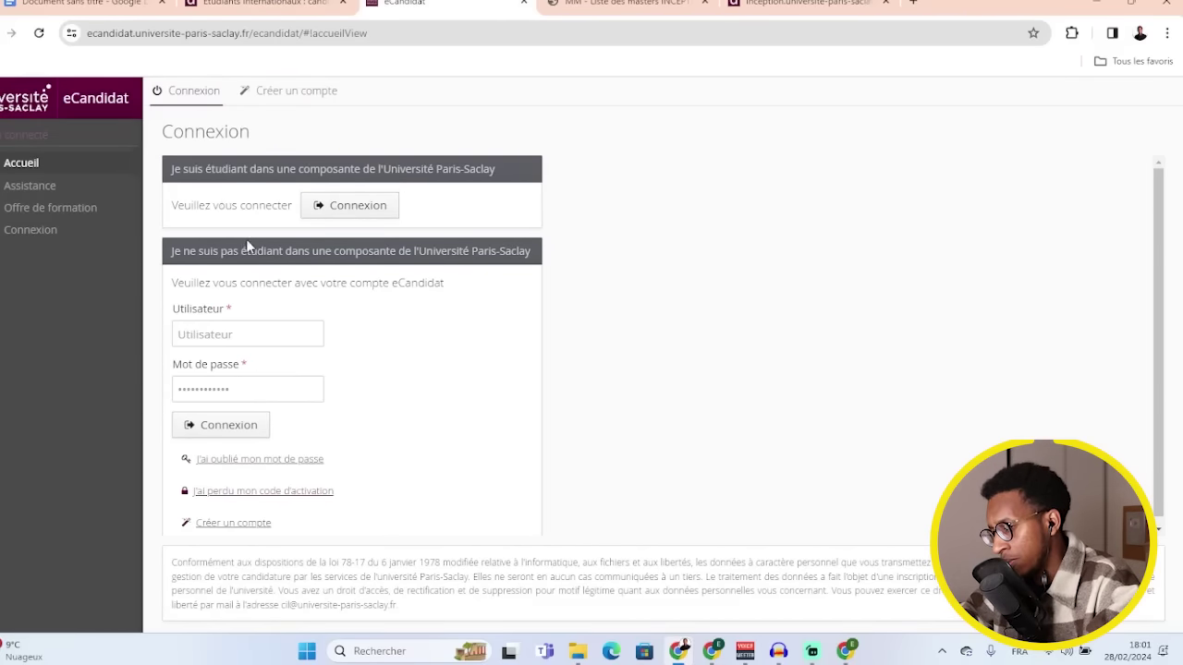
left_click(292, 92)
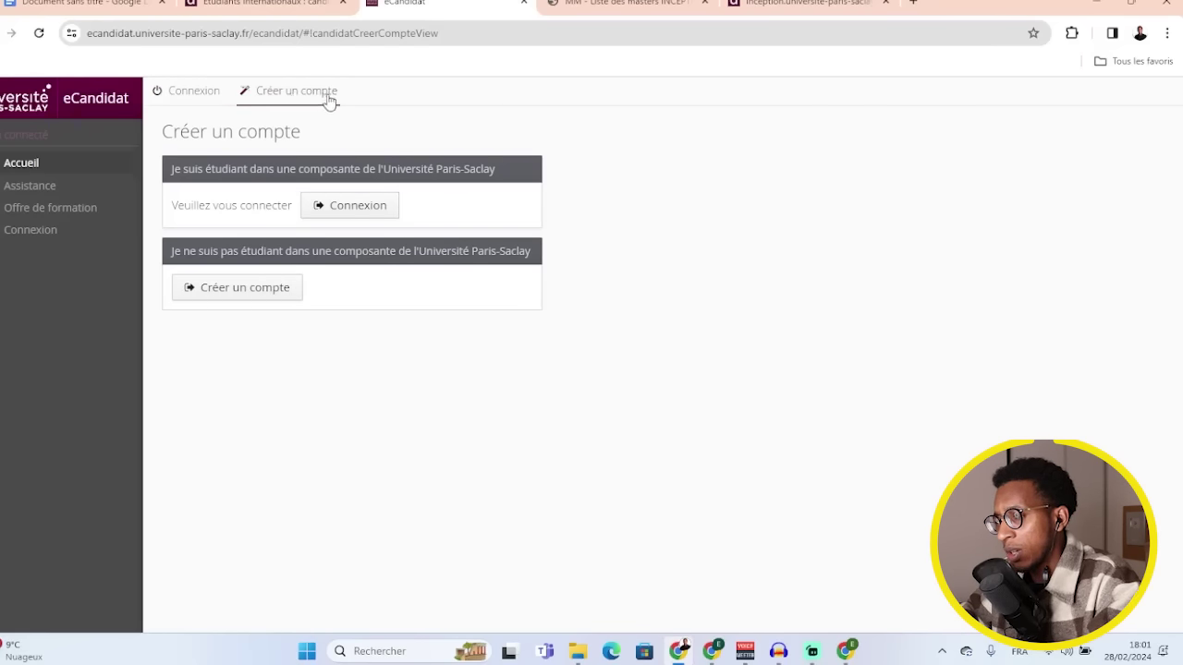
left_click(247, 294)
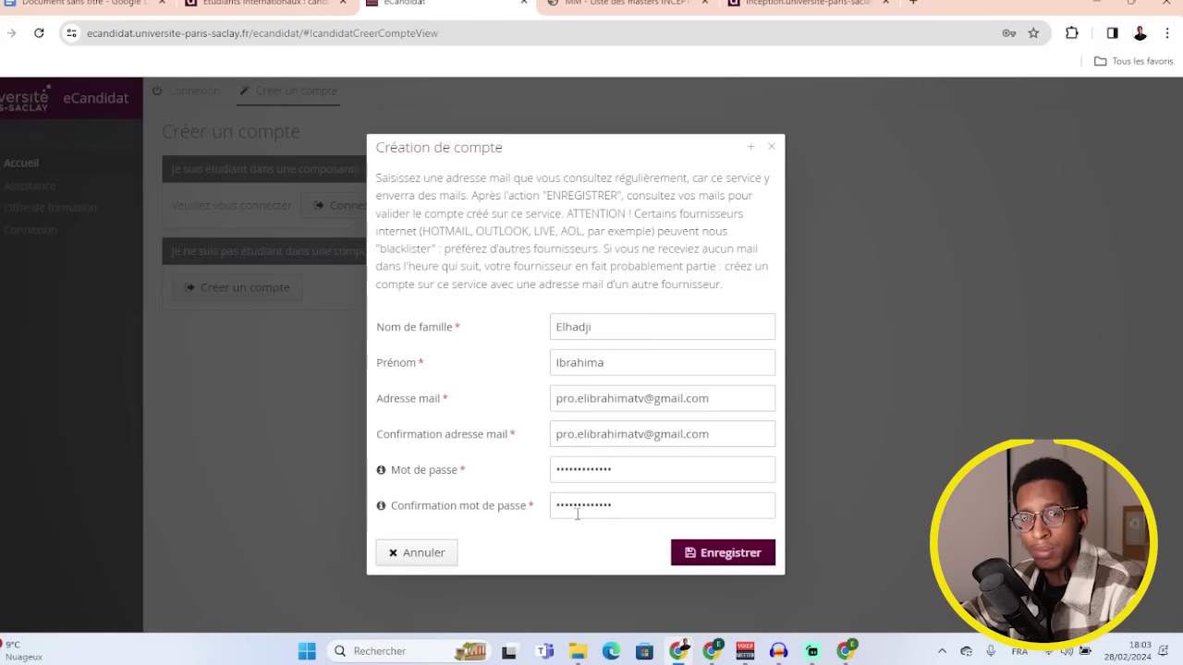
mouse_move(579, 511)
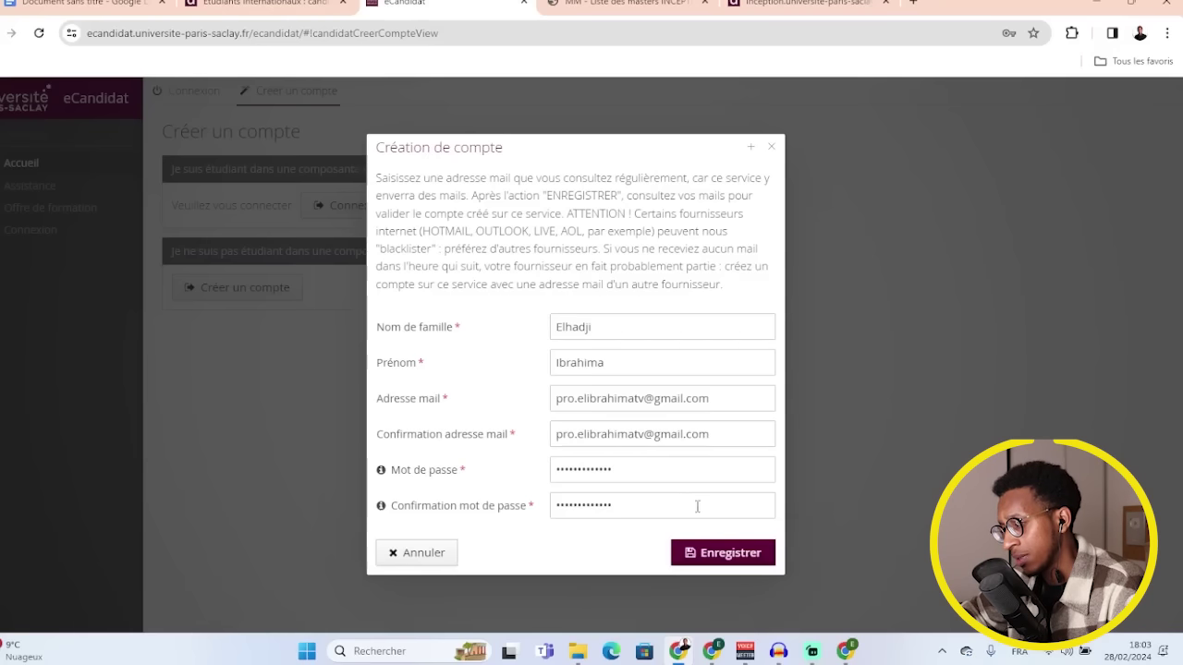
left_click(724, 553)
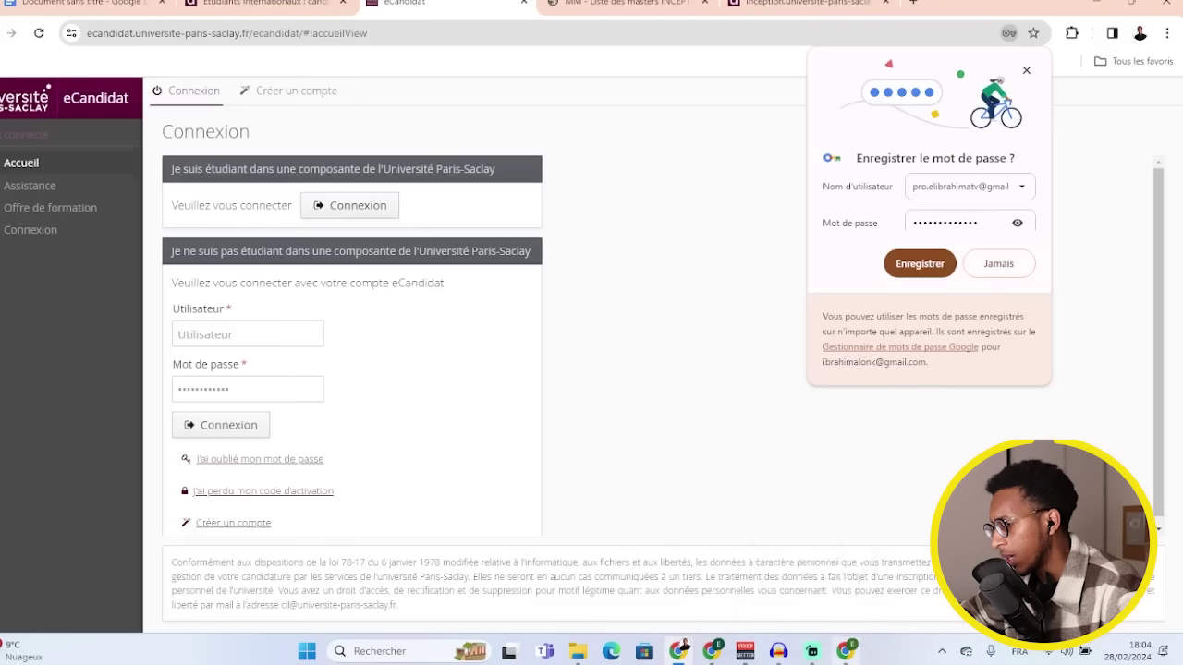
- Copy the login identifier from the 'Création de votre compte eCandidat' e-mail in Gmail
mouse_move(844, 653)
left_click(832, 573)
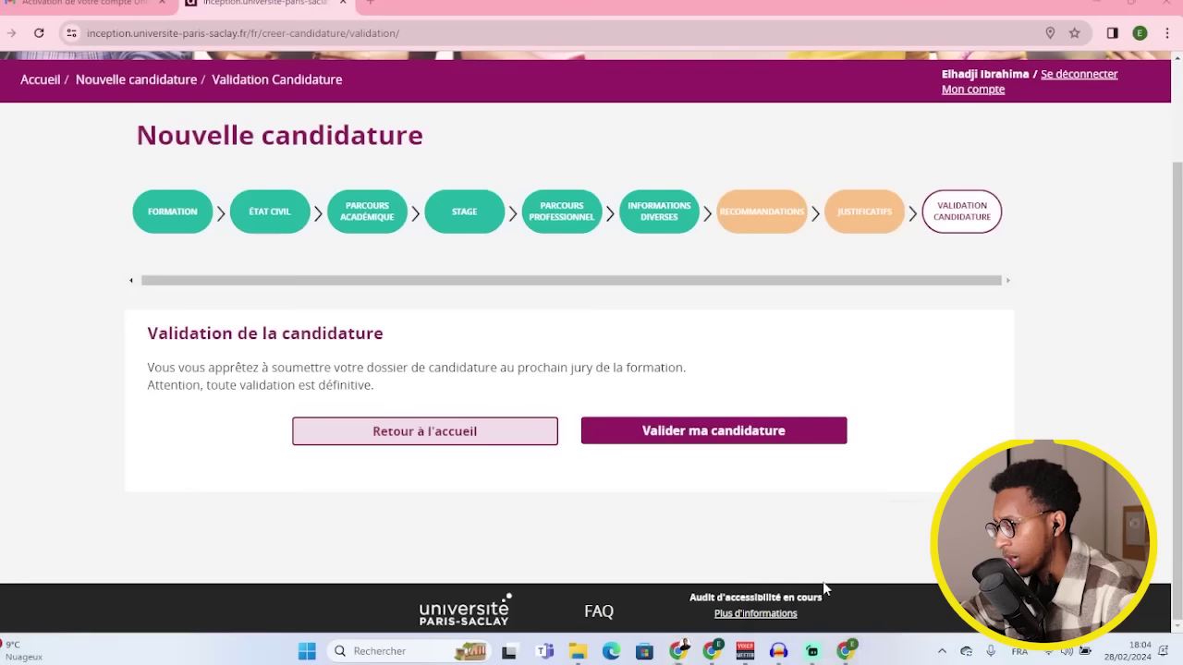
left_click(120, 4)
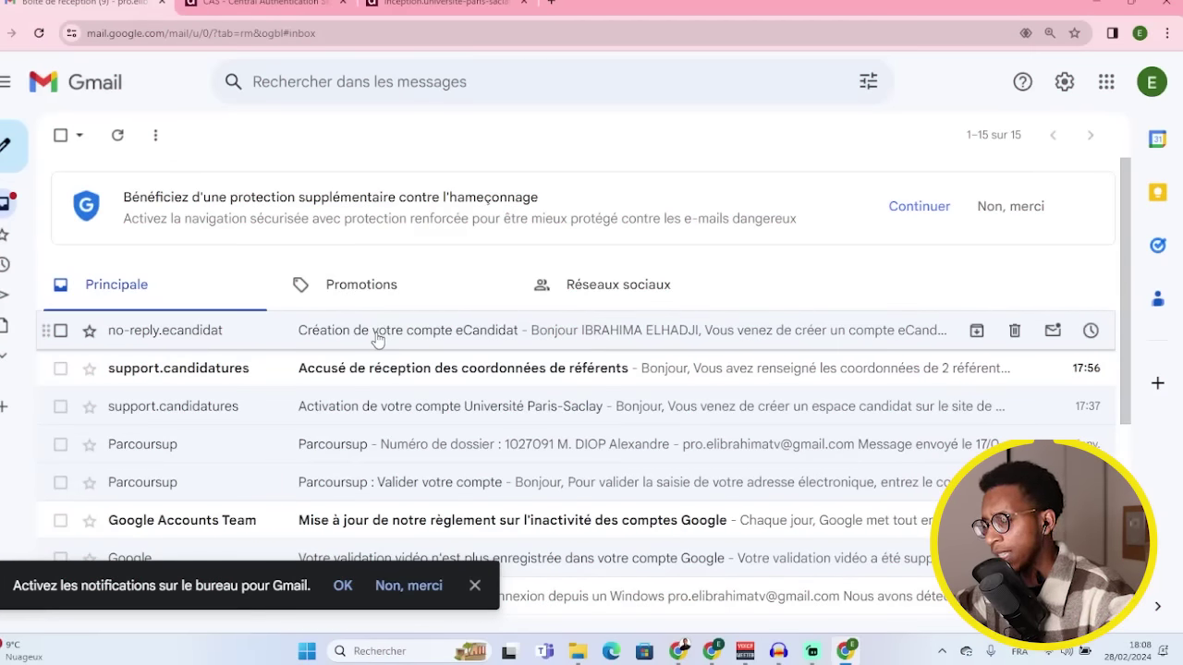
left_click(378, 341)
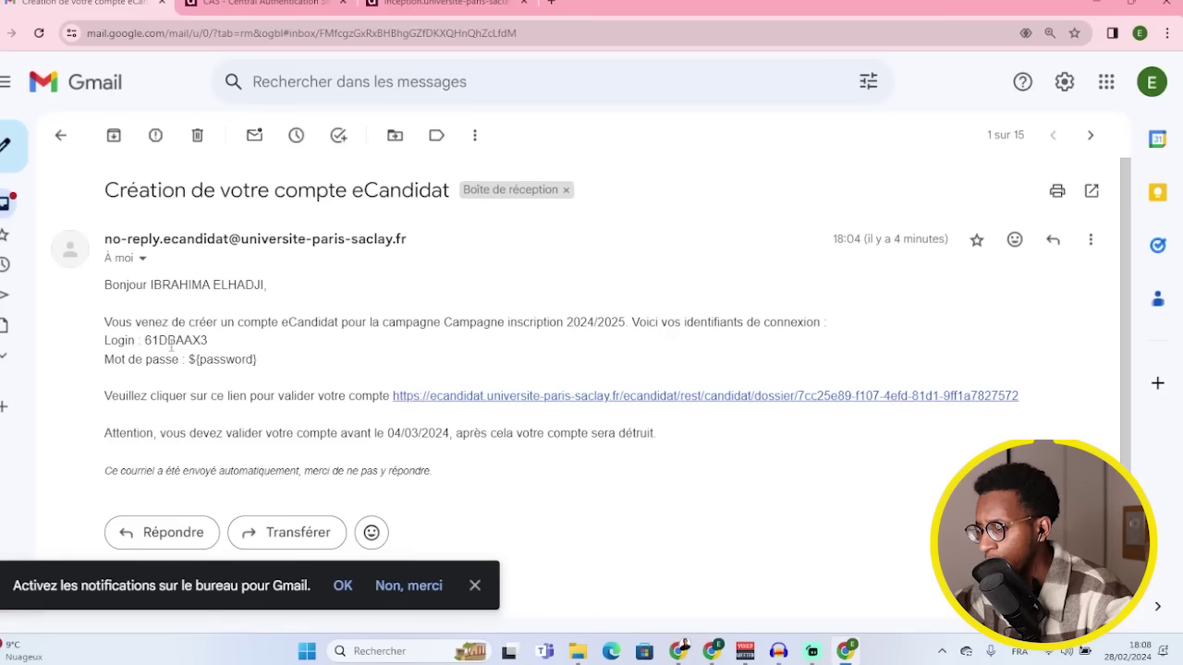
double_click(171, 342)
right_click(171, 342)
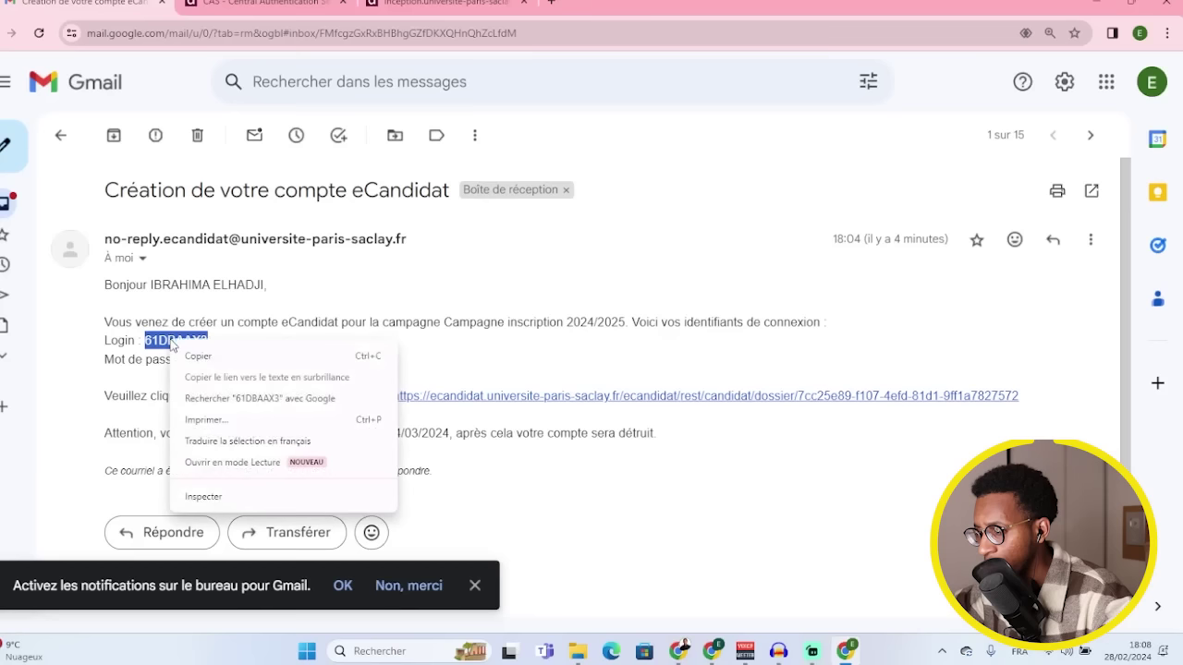
left_click(196, 355)
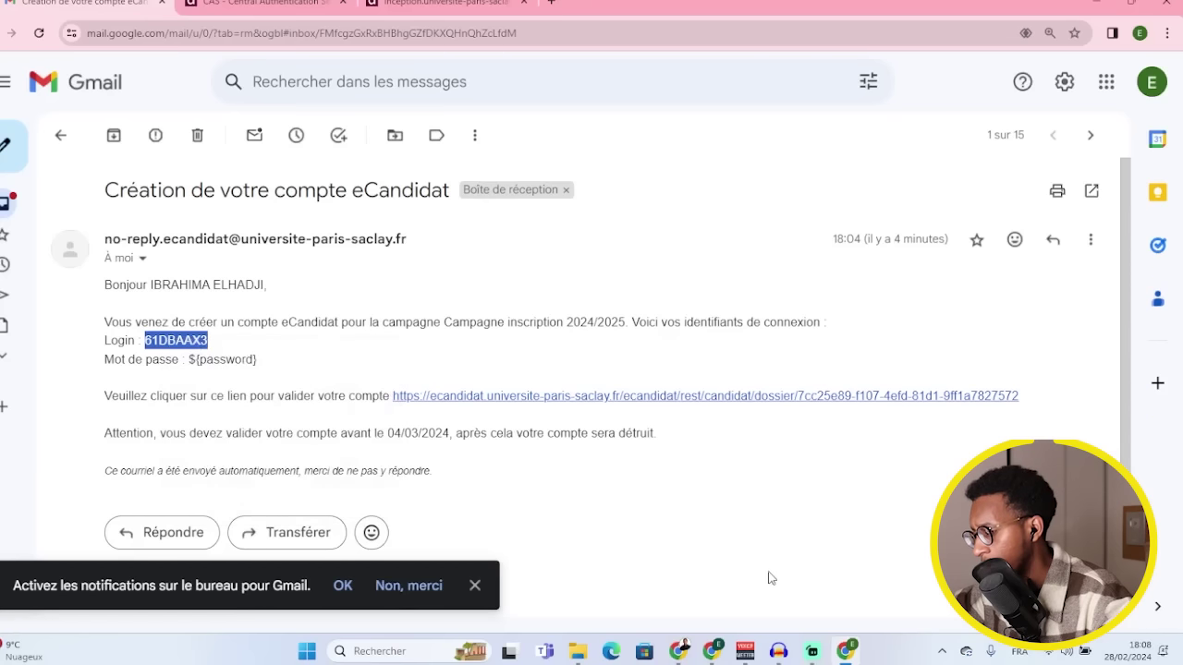
mouse_move(711, 647)
mouse_move(707, 607)
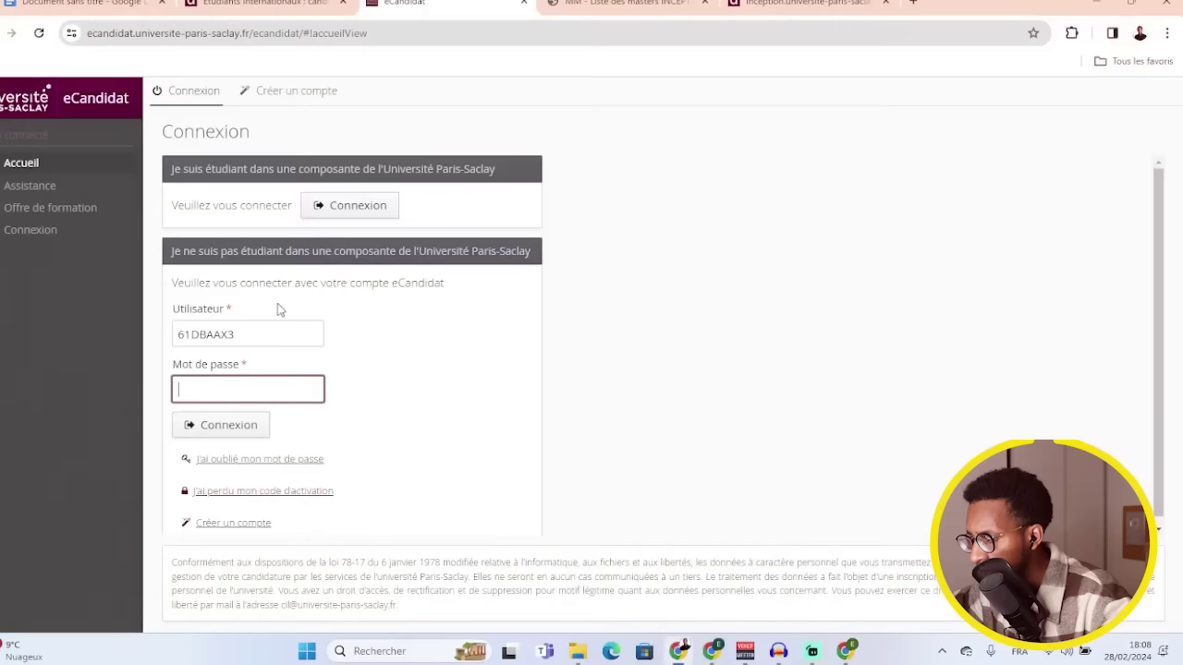
- Log in to eCandidat with the copied login and the account password, and let Chrome save it
left_click(251, 338)
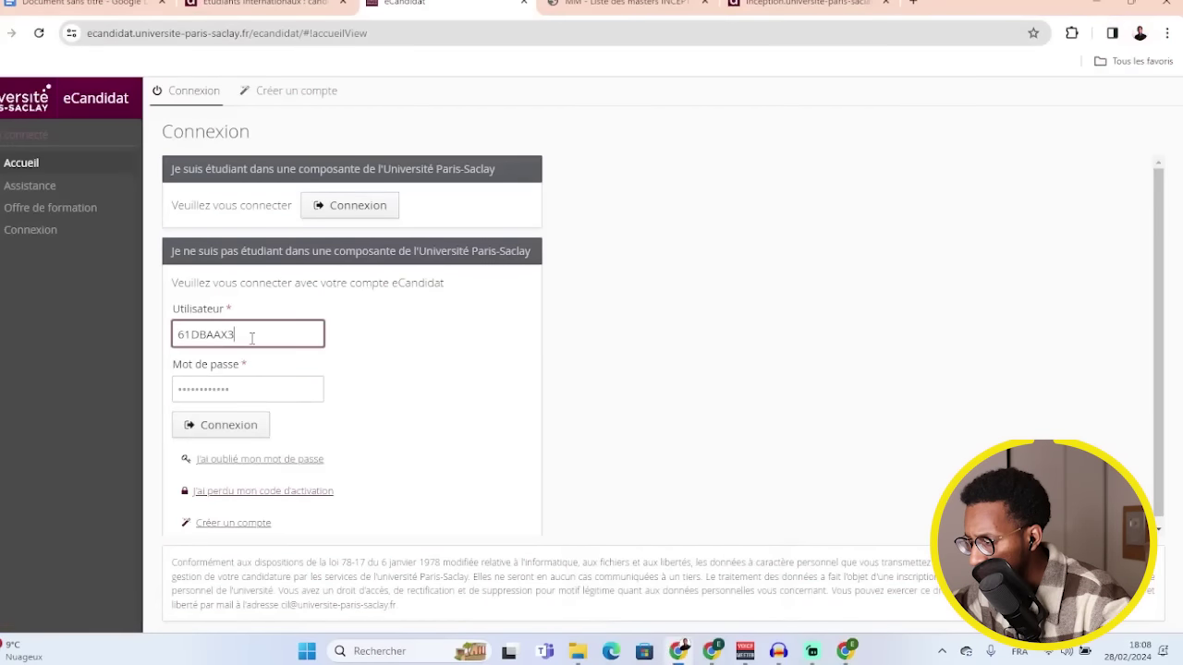
left_click(244, 390)
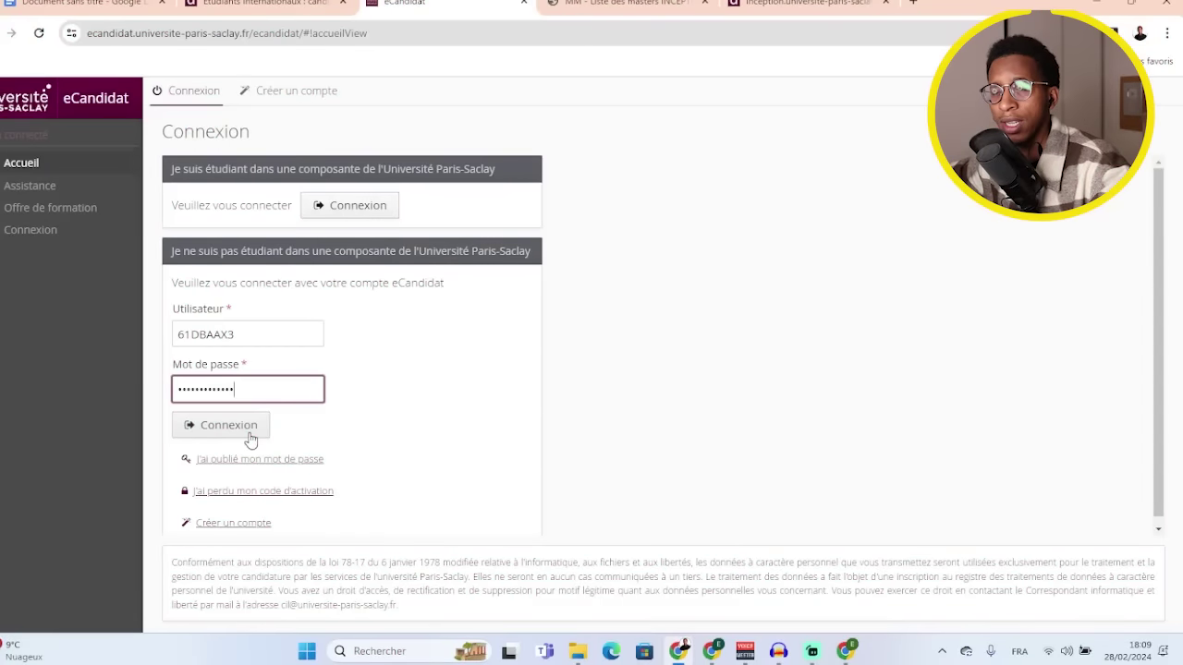
left_click(250, 436)
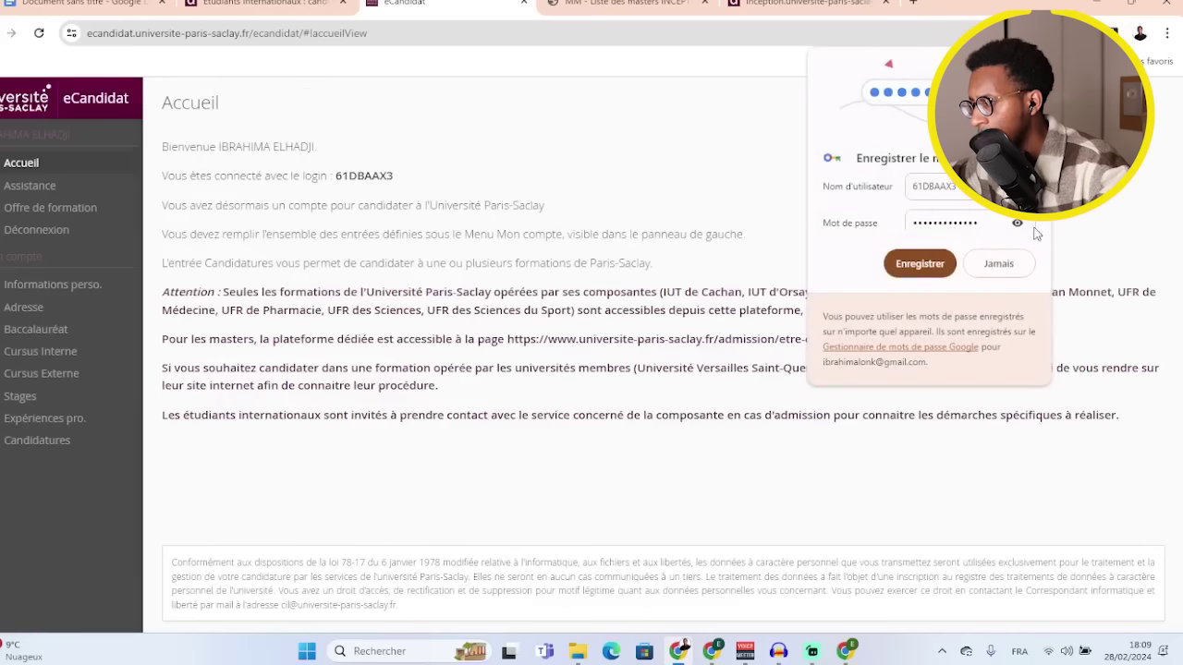
left_click(920, 265)
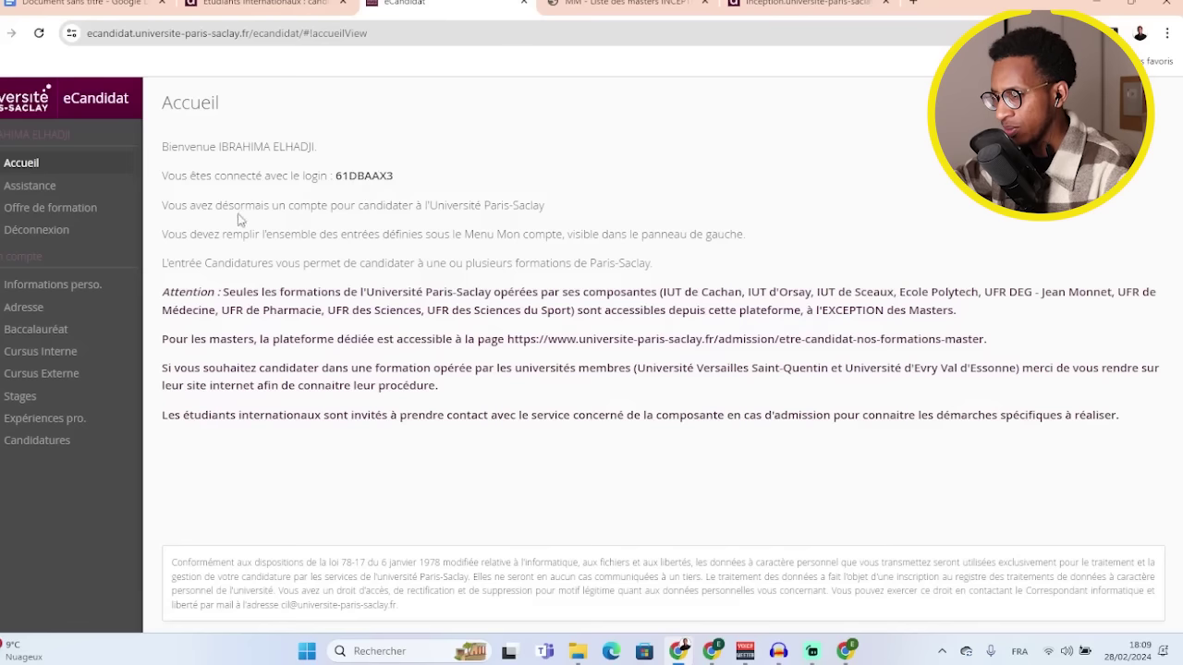
- Browse the UFR Sciences LICENCE LMD courses in Offre de formation, then go to Candidatures
left_click(59, 213)
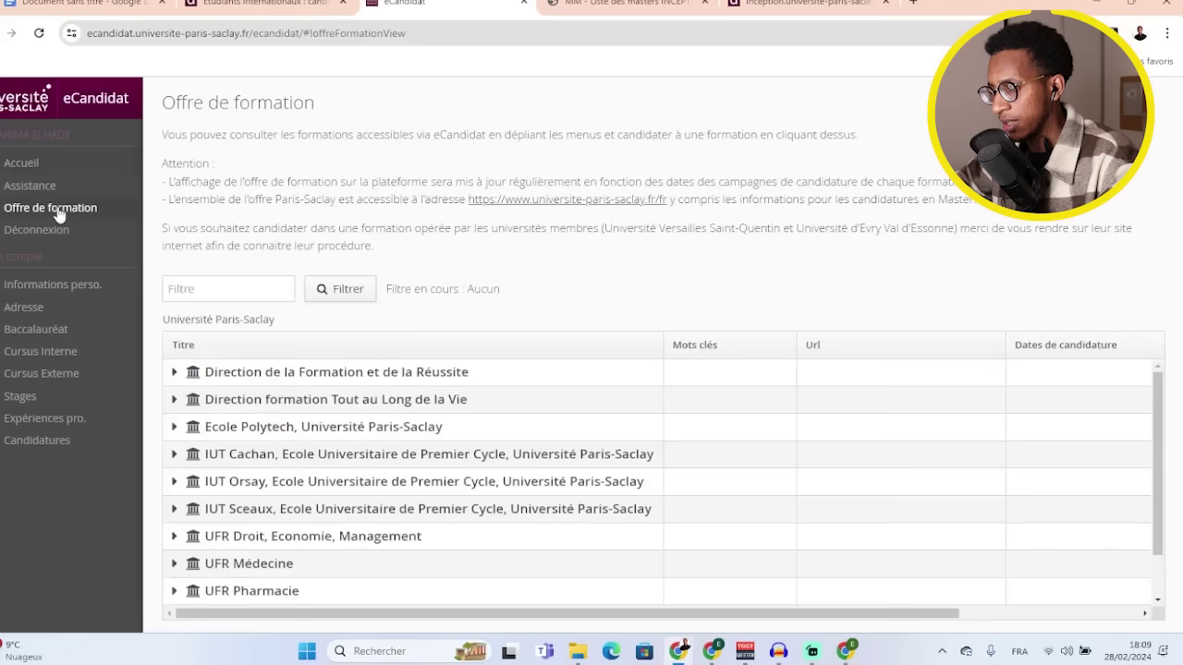
scroll(351, 444, "down", 1)
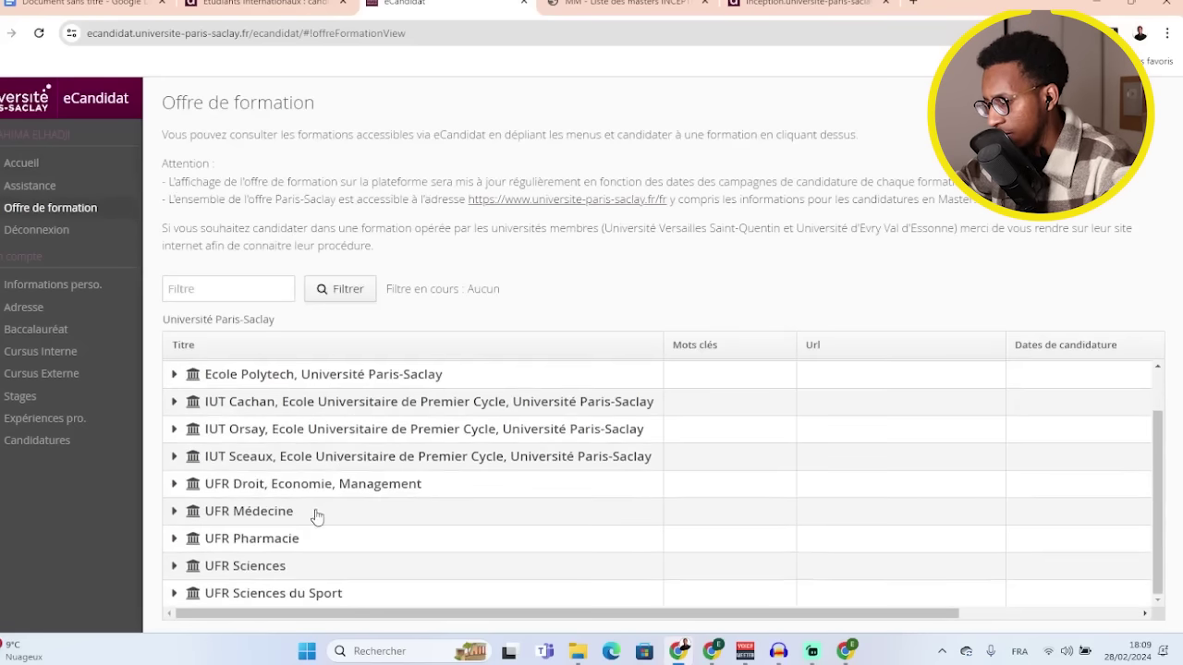
left_click(175, 568)
scroll(264, 555, "down", 1)
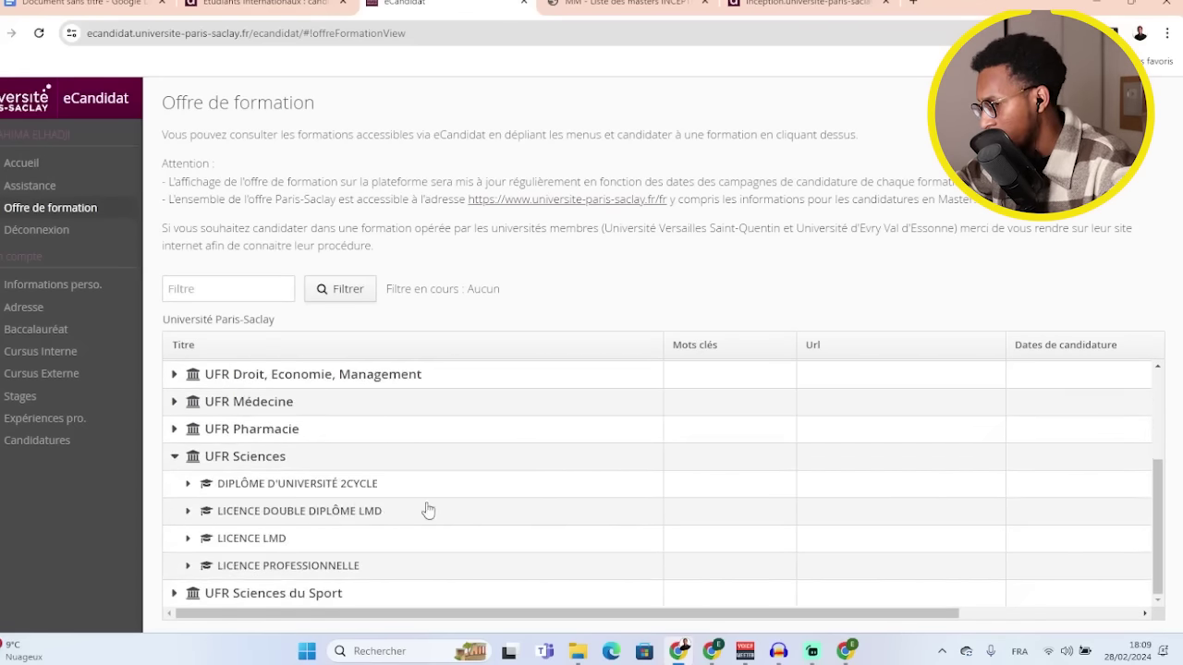
left_click(189, 539)
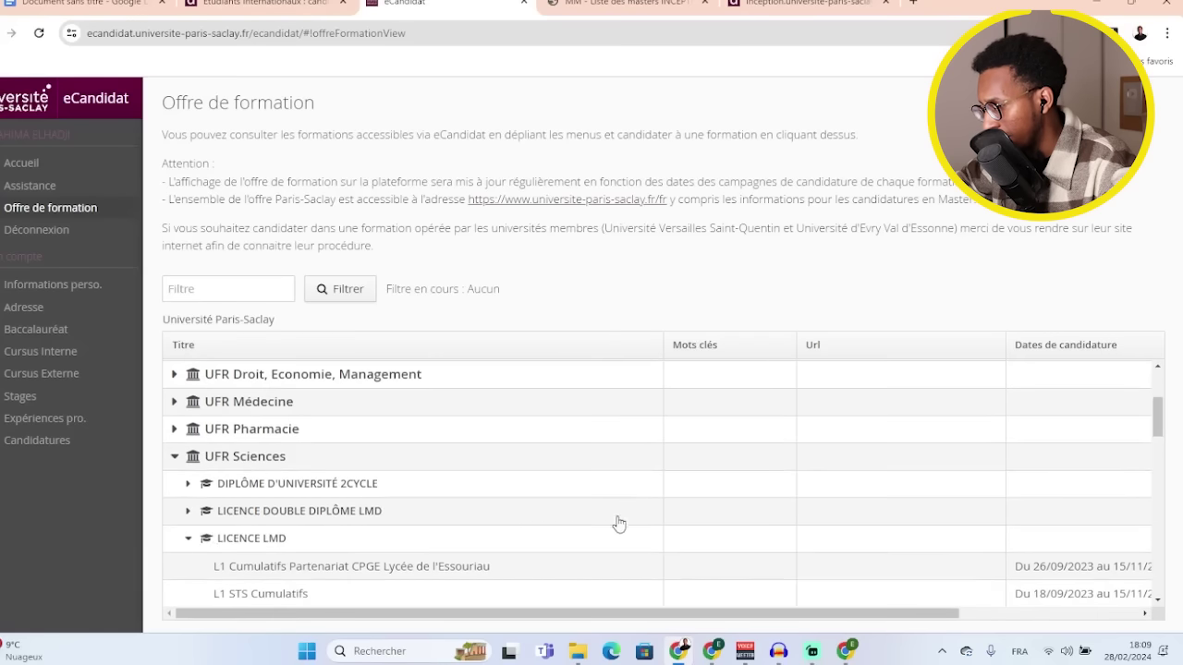
scroll(740, 513, "down", 2)
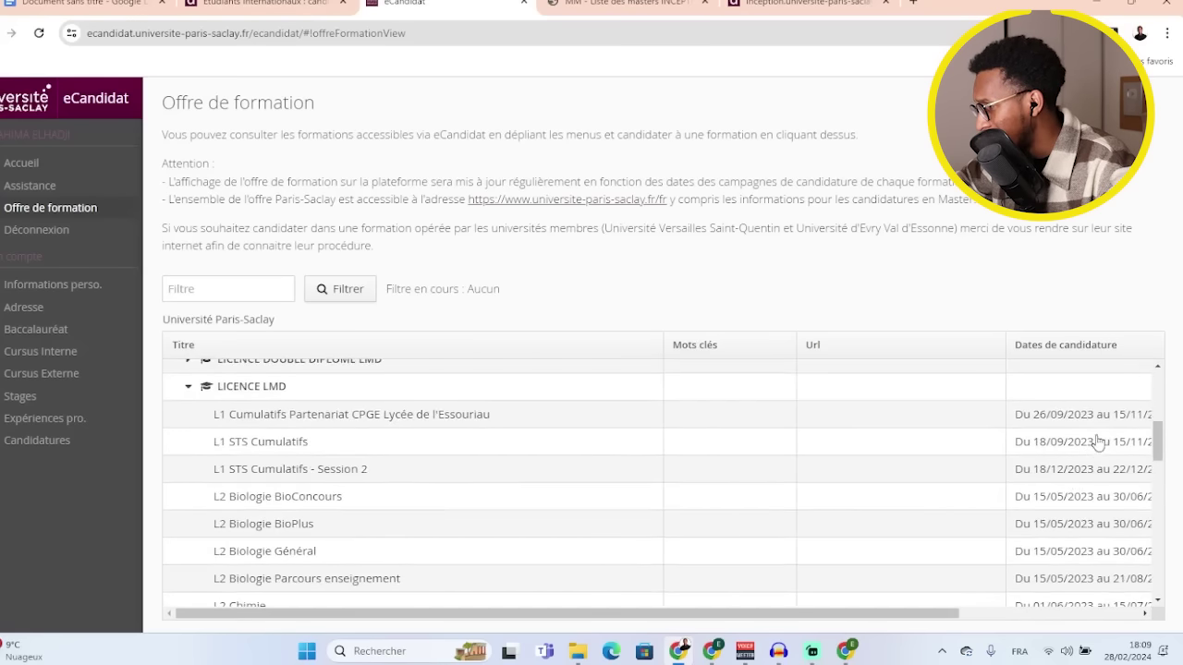
scroll(1108, 432, "down", 3)
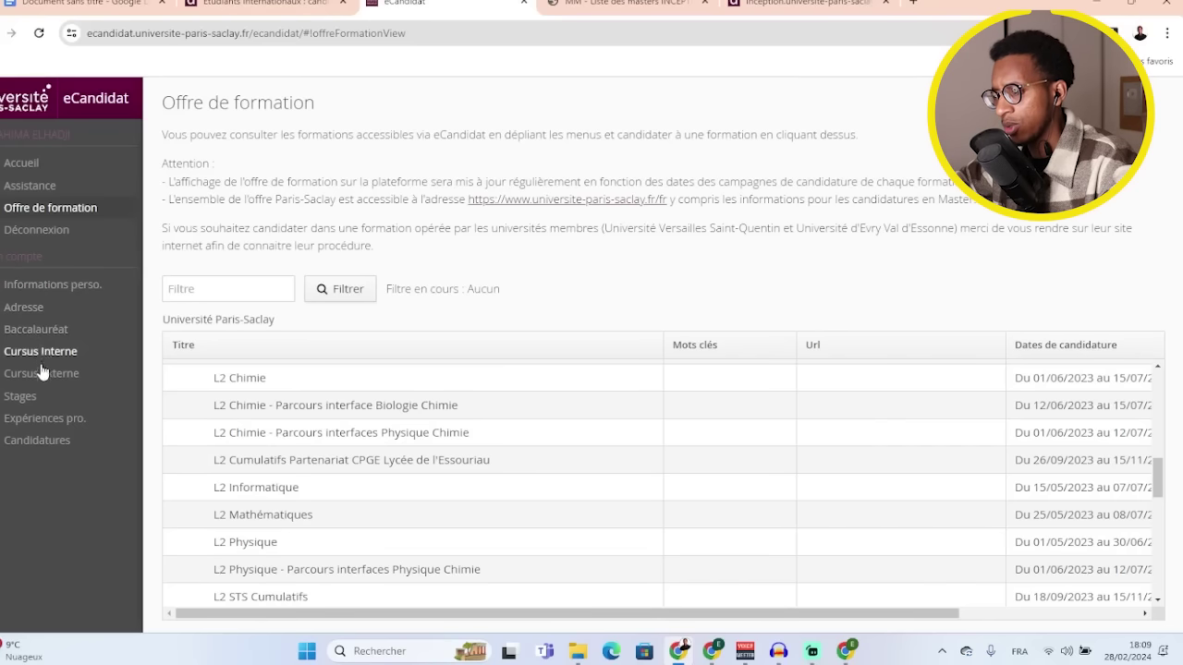
left_click(41, 450)
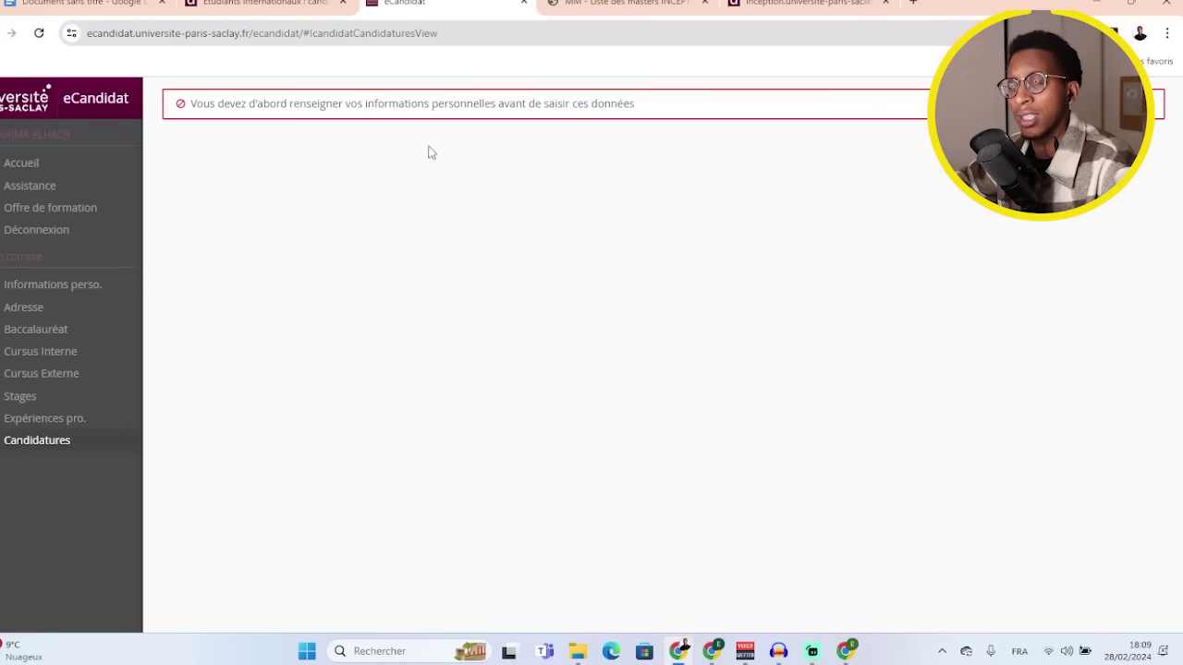
- Start the personal information with nationality SENEGALAIS(E)
left_click(59, 294)
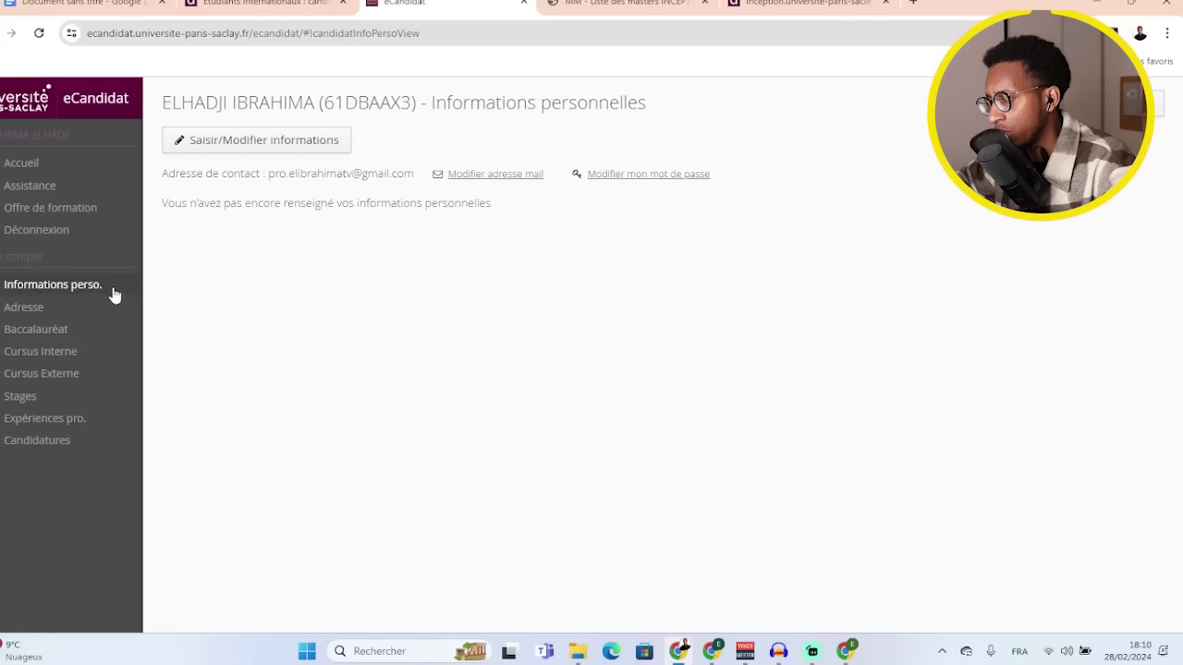
left_click(273, 149)
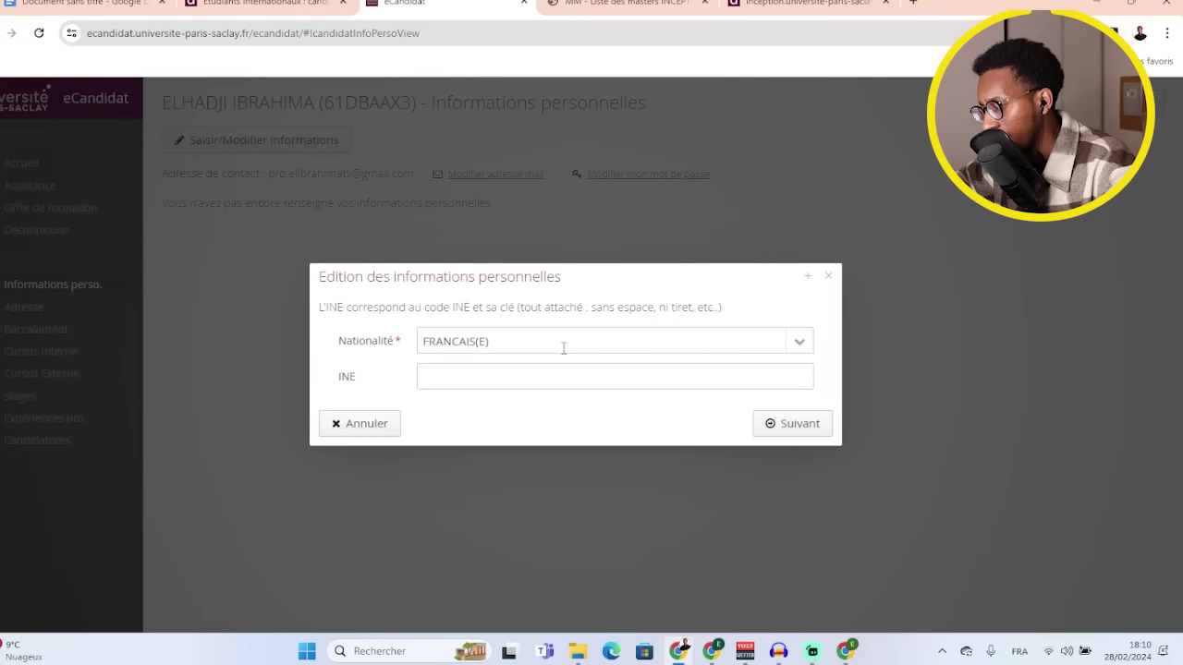
left_click(563, 348)
left_click(797, 341)
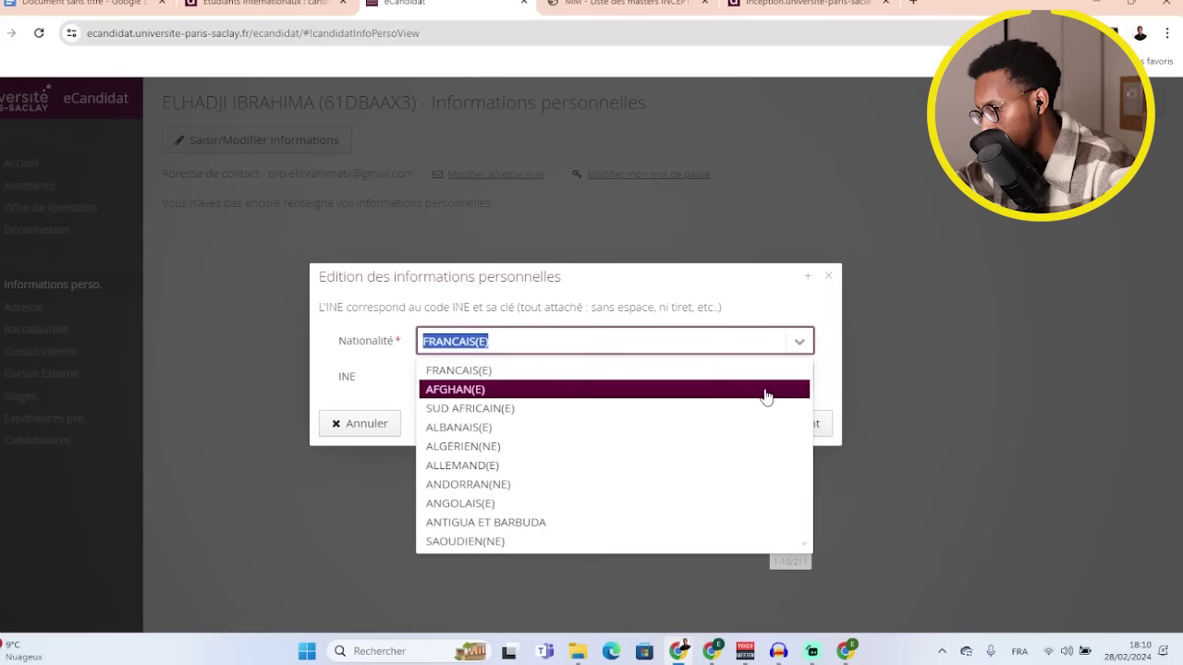
type("SE")
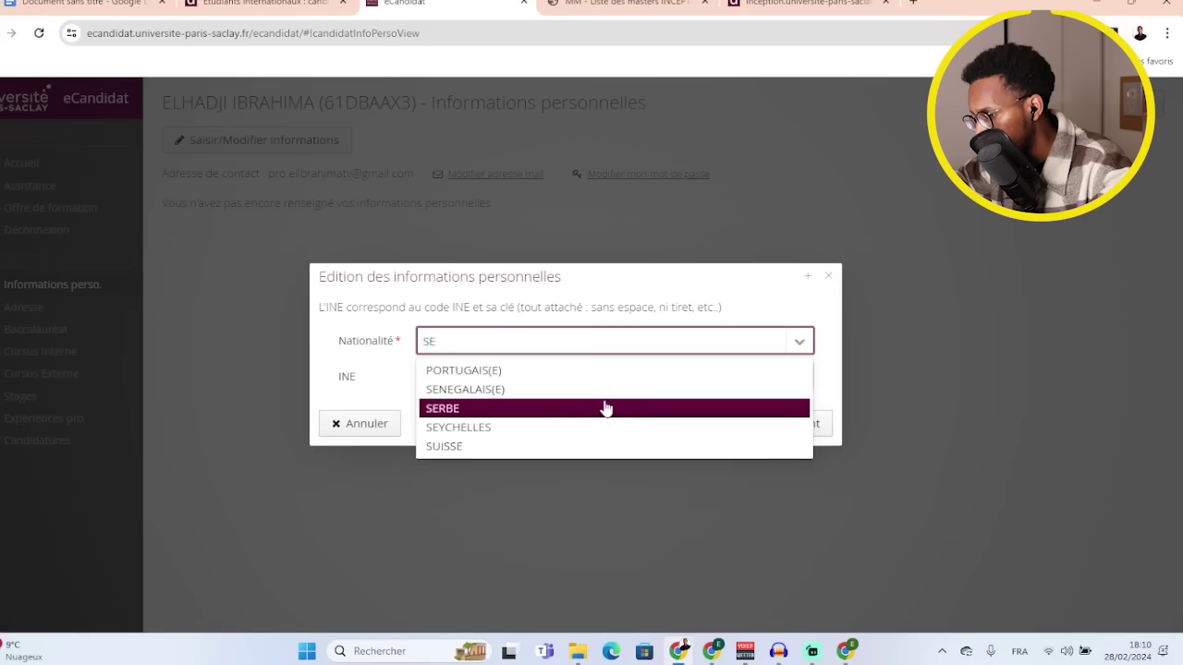
left_click(504, 390)
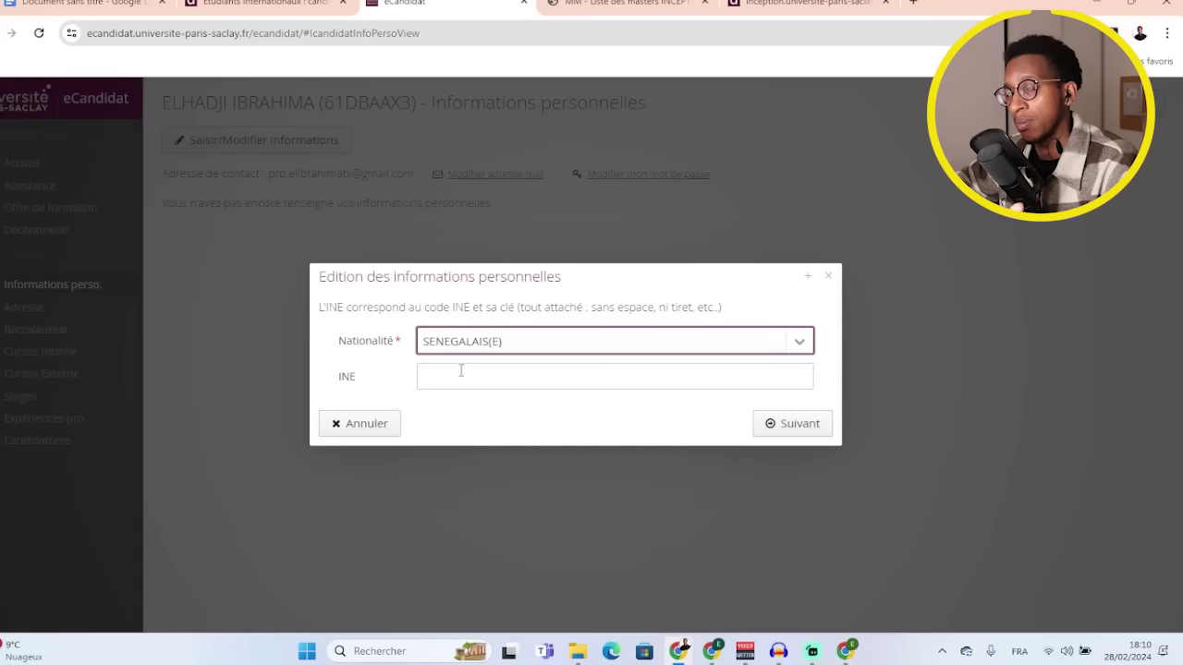
left_click(785, 424)
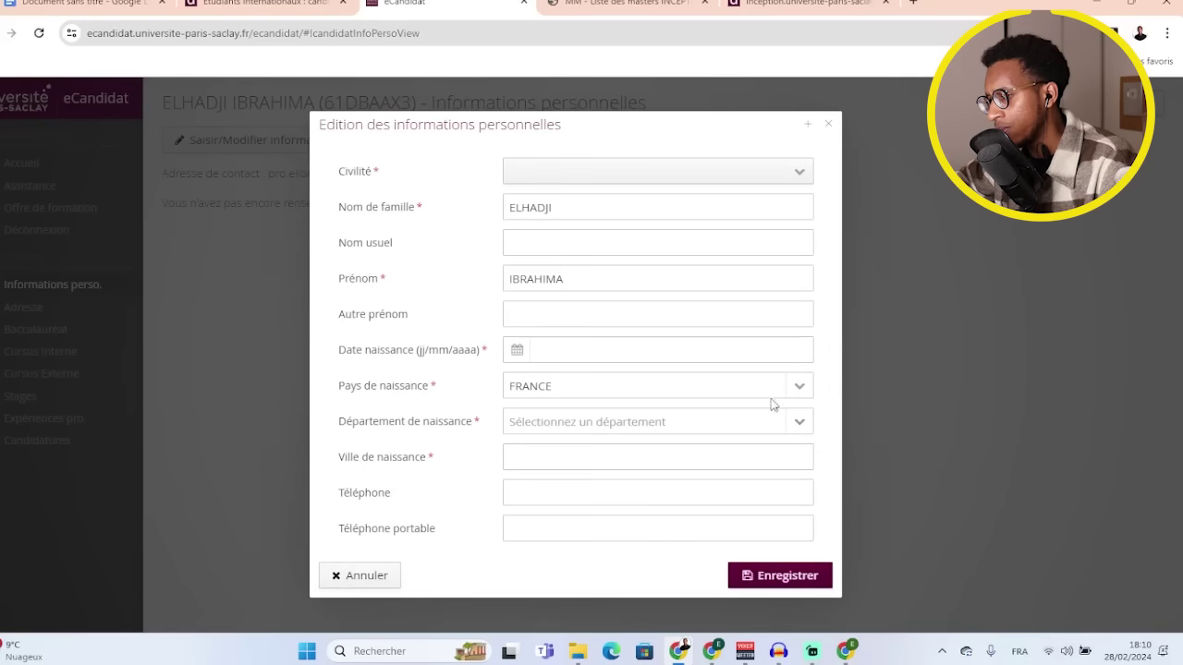
- Set civility M., birth country SENEGAL and birth town Velingara, then save
left_click(602, 178)
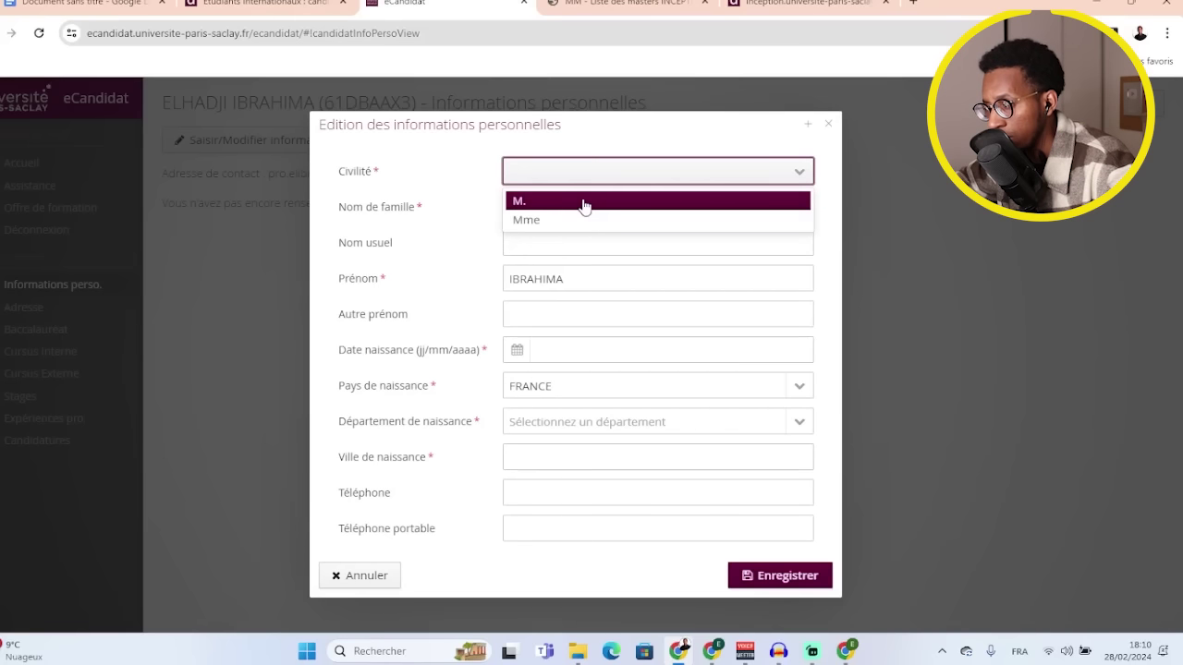
left_click(584, 203)
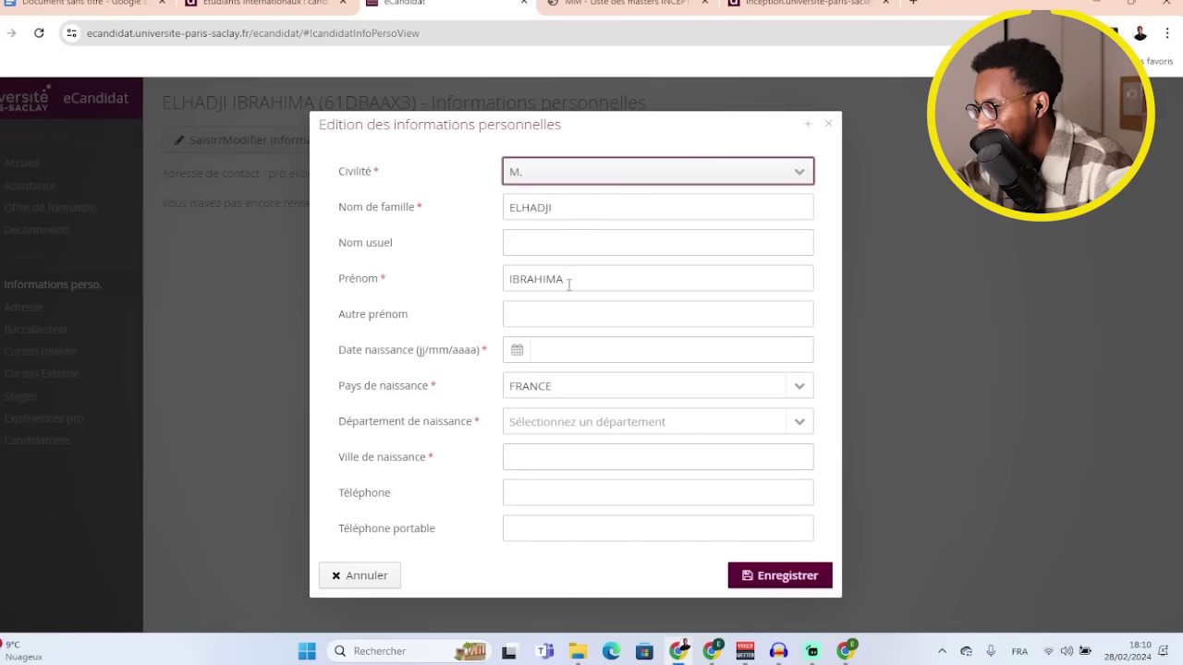
left_click(516, 350)
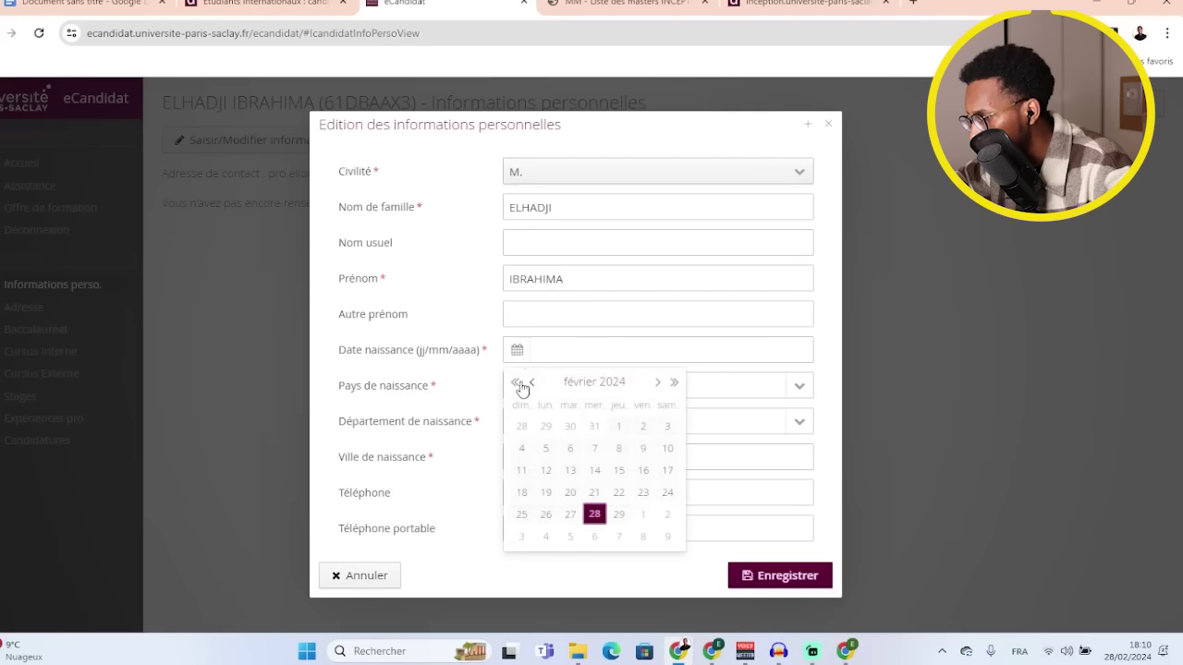
left_click(556, 351)
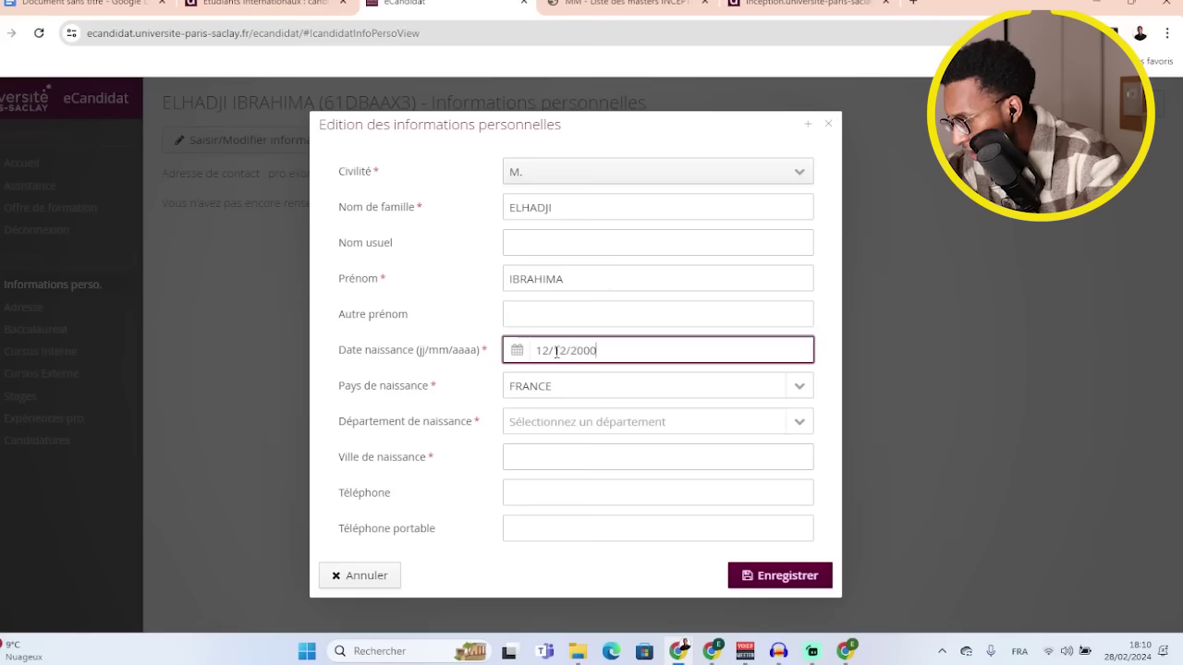
left_click(586, 396)
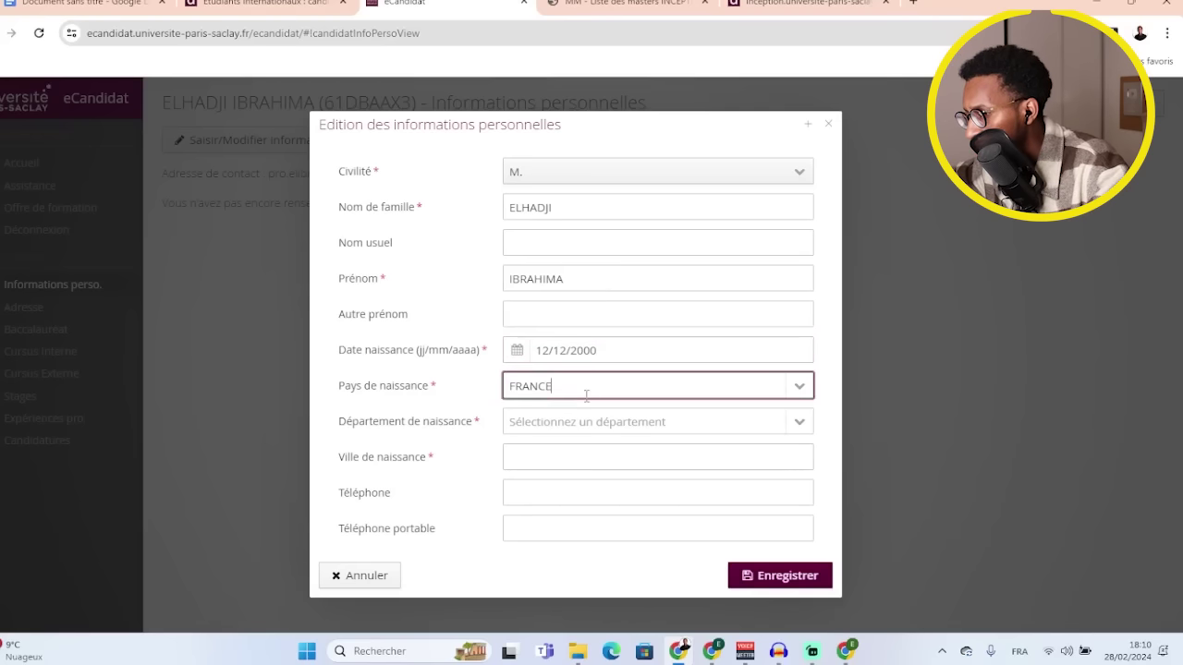
left_click(800, 387)
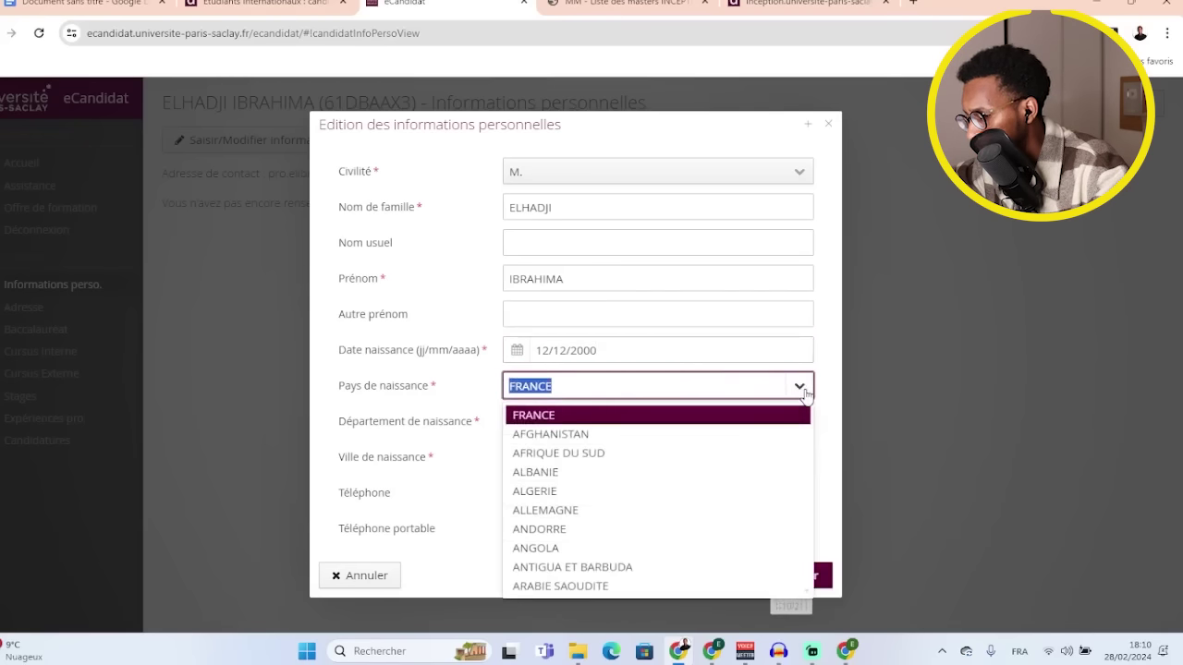
type("SE")
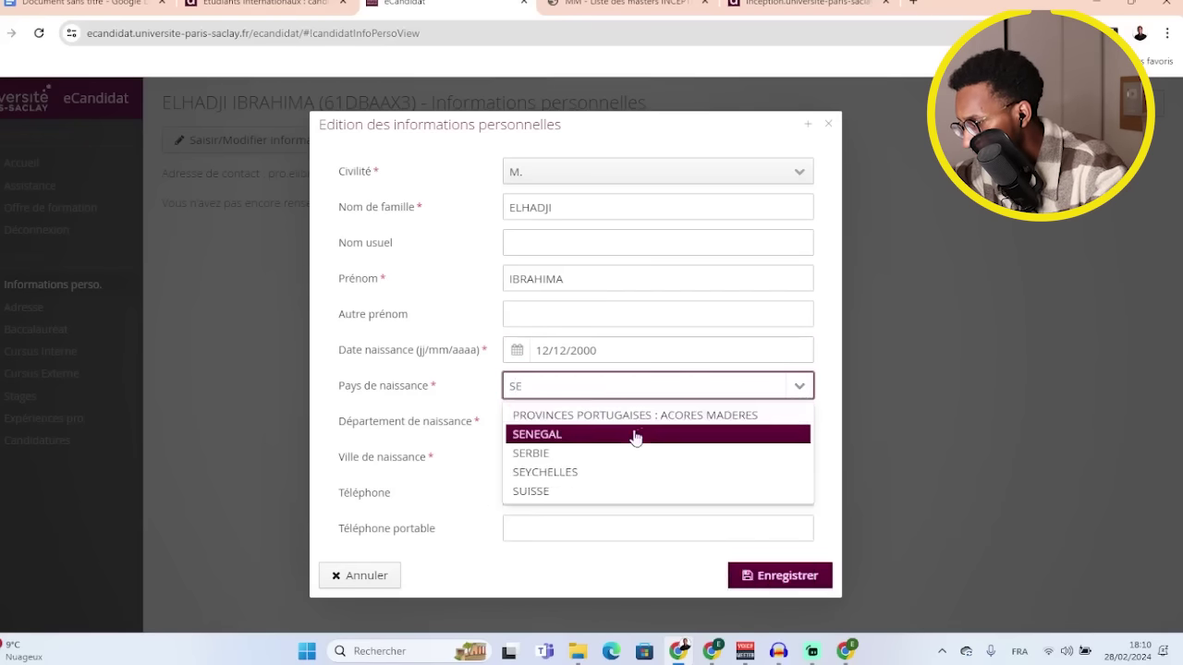
left_click(619, 432)
left_click(588, 427)
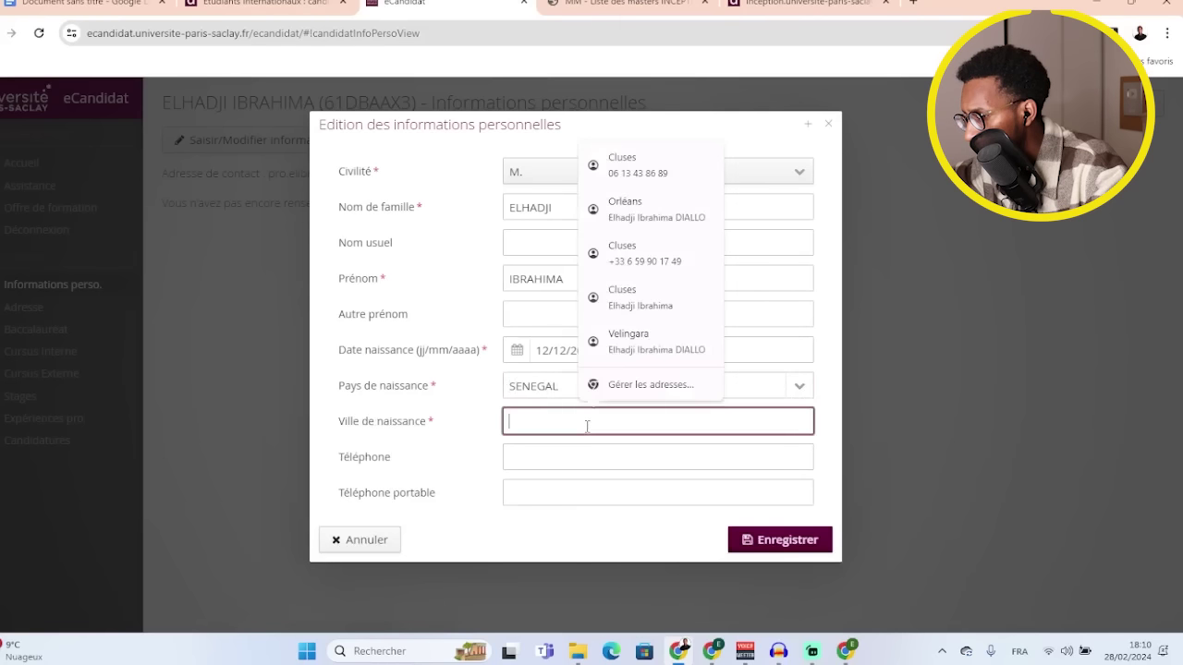
type("V")
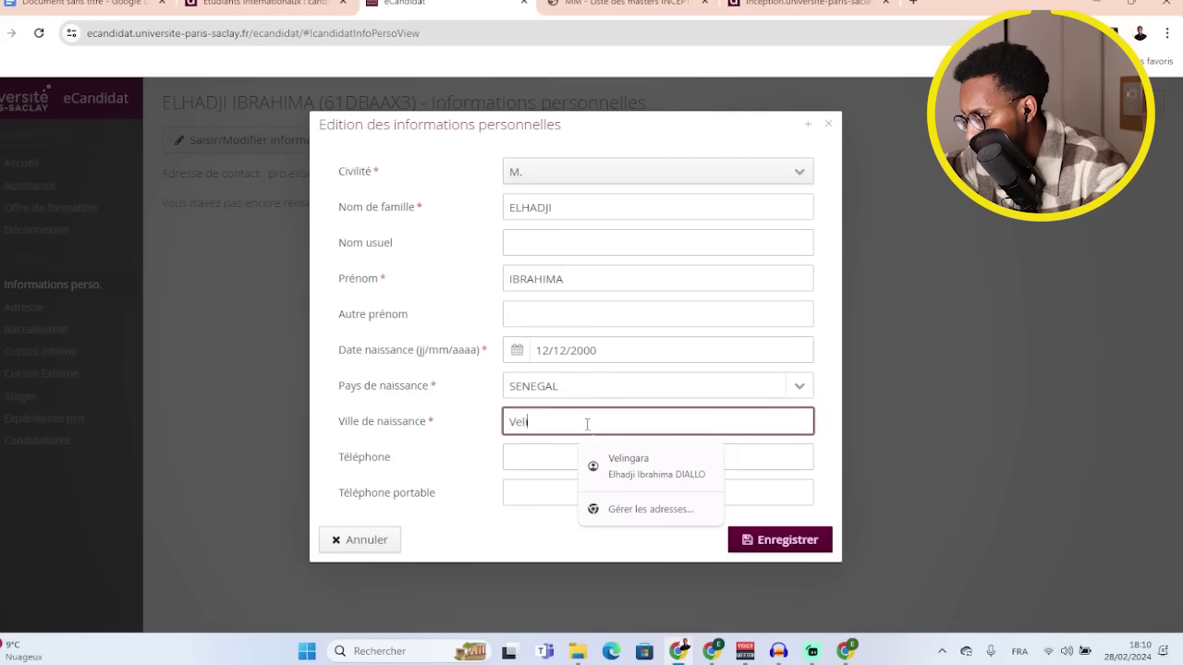
type("elingara")
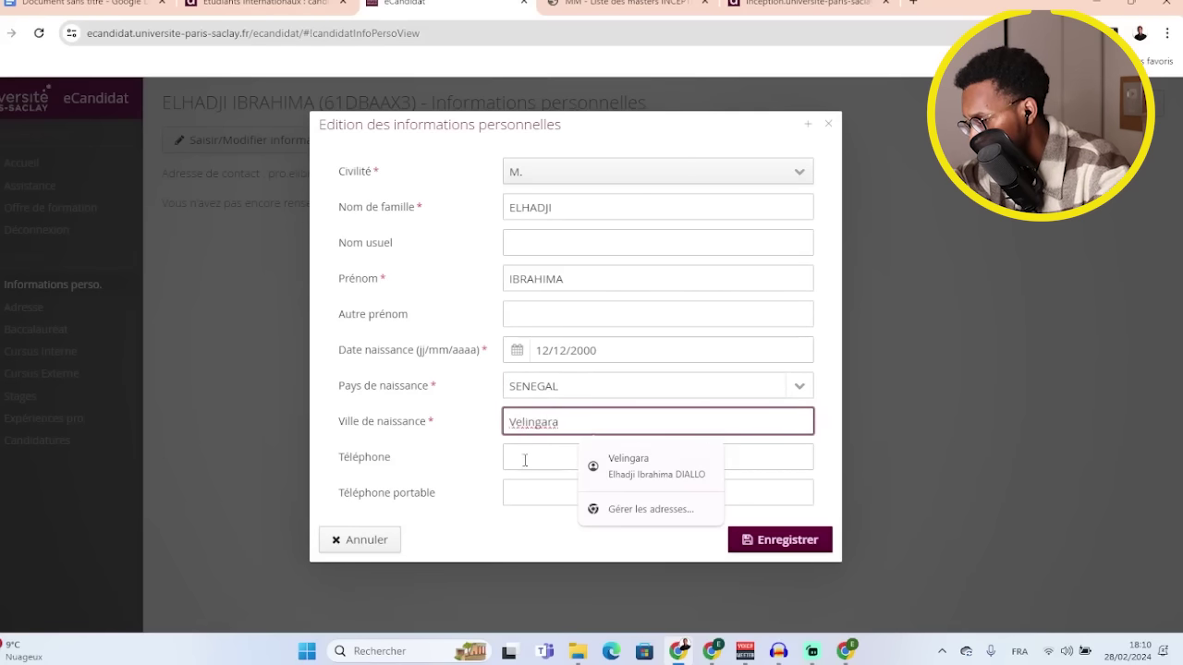
left_click(455, 451)
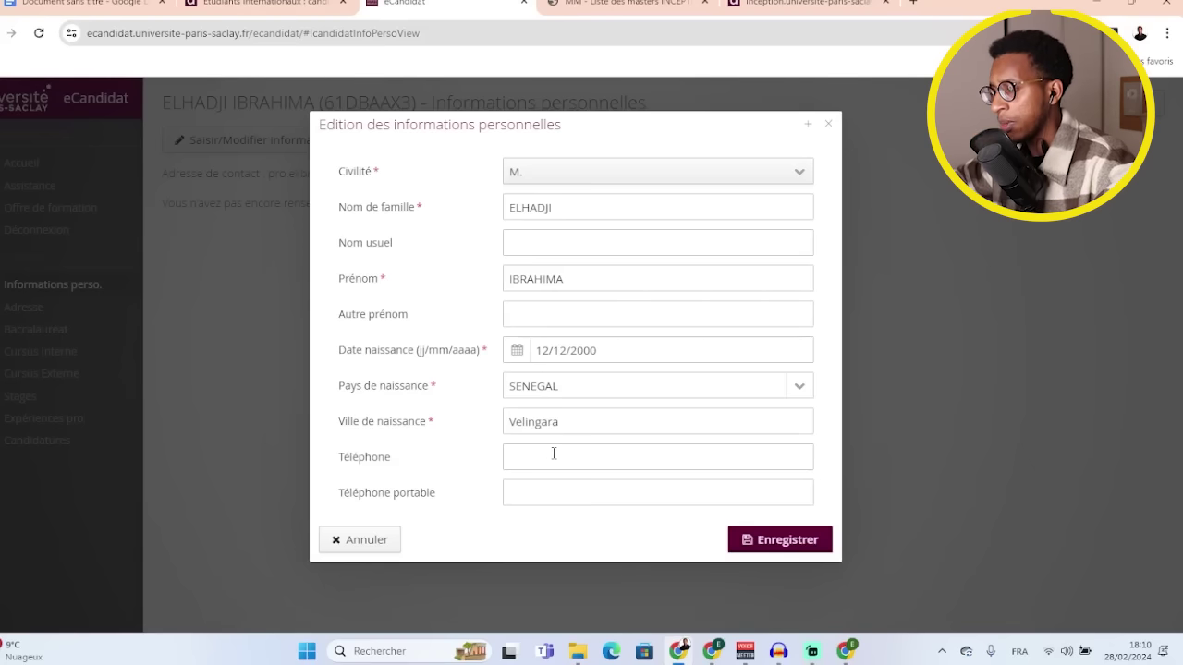
left_click(776, 542)
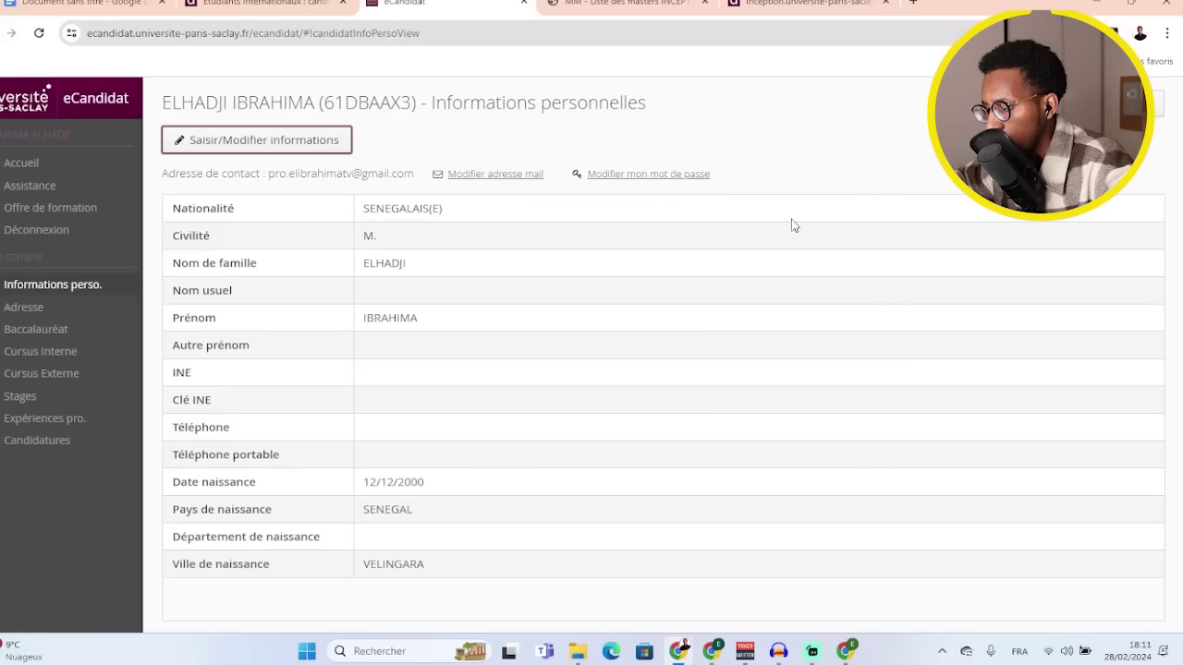
left_click(26, 308)
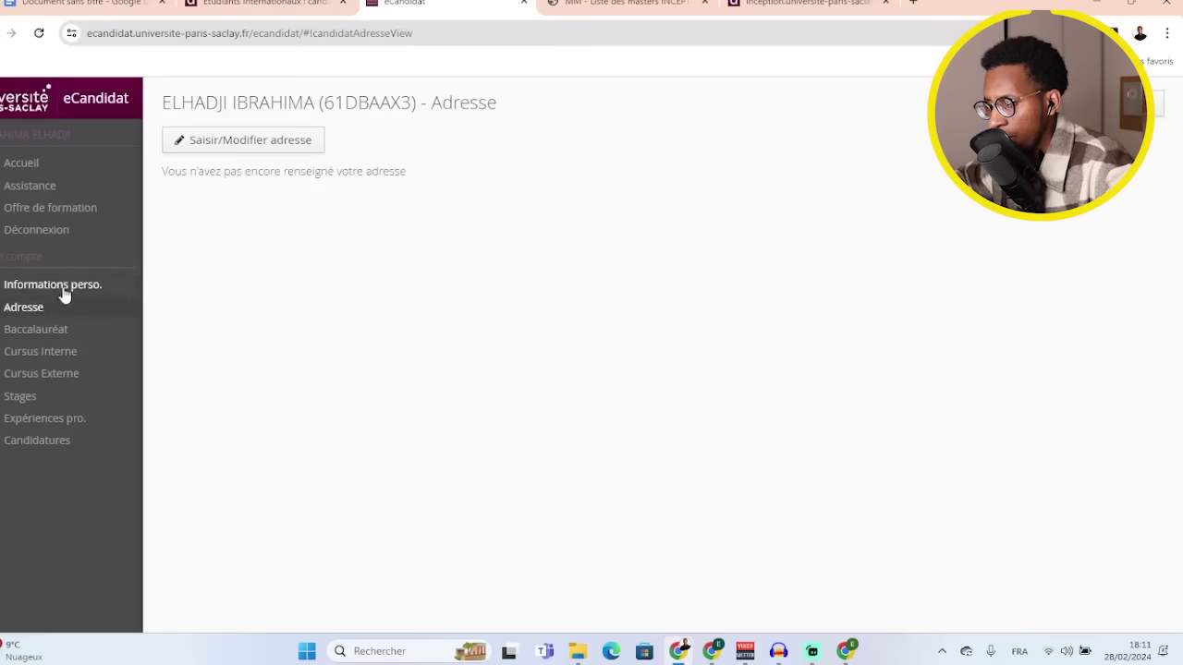
left_click(244, 145)
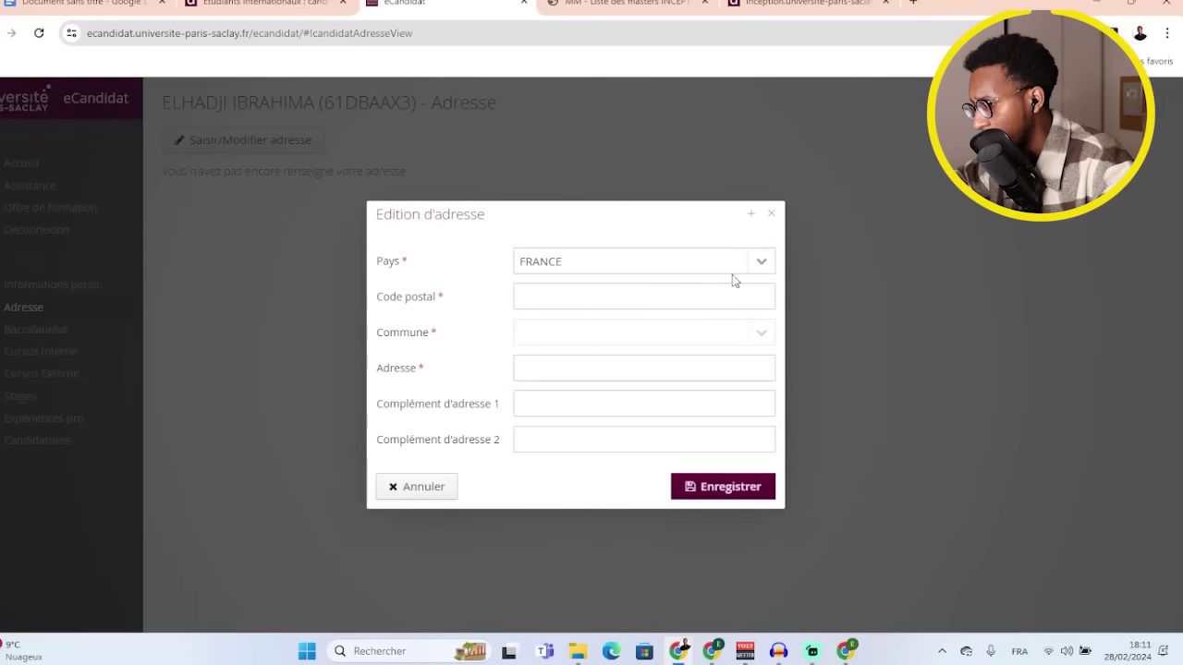
left_click(758, 263)
type("se")
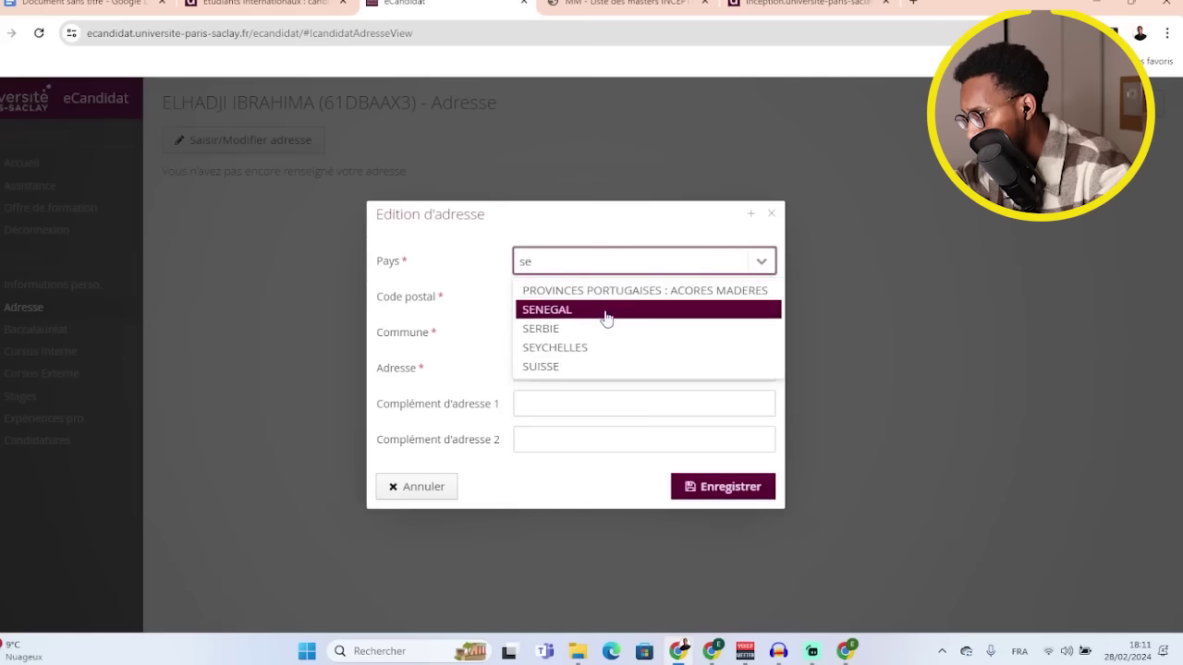
left_click(608, 313)
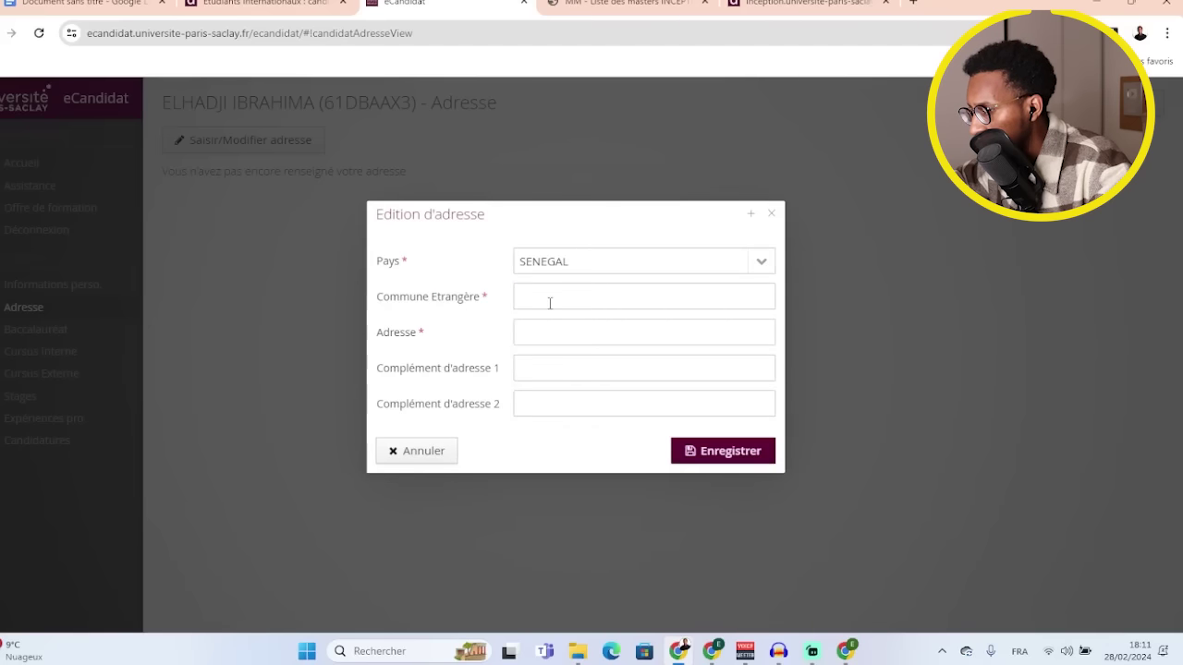
left_click(550, 300)
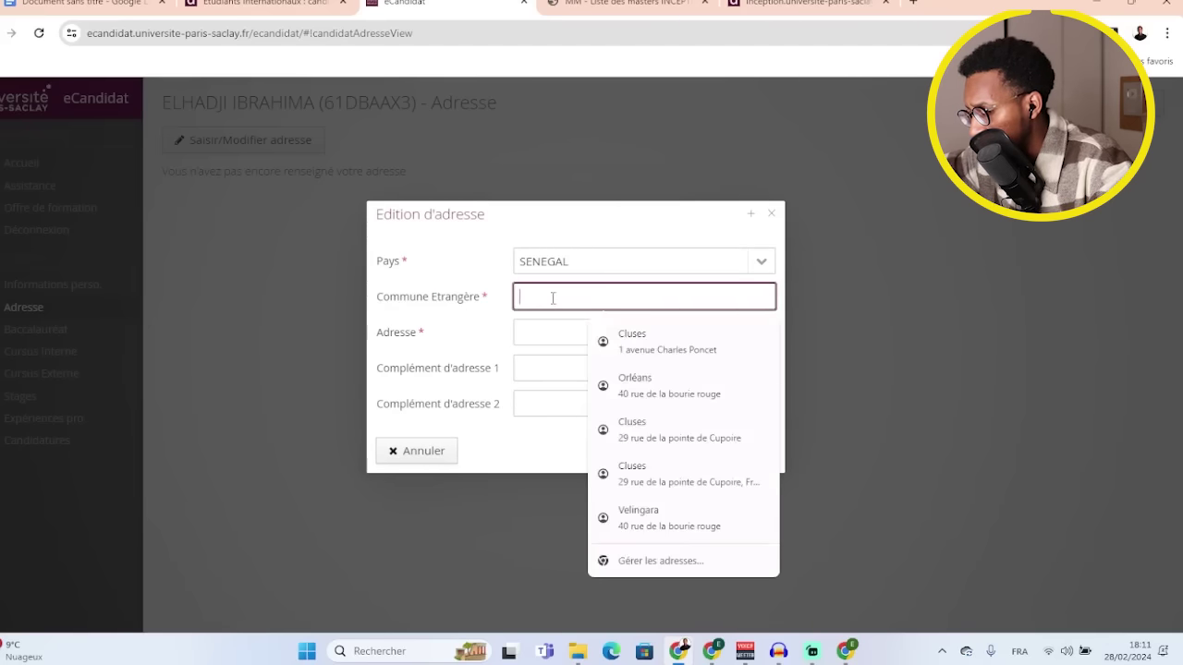
type("Dakar")
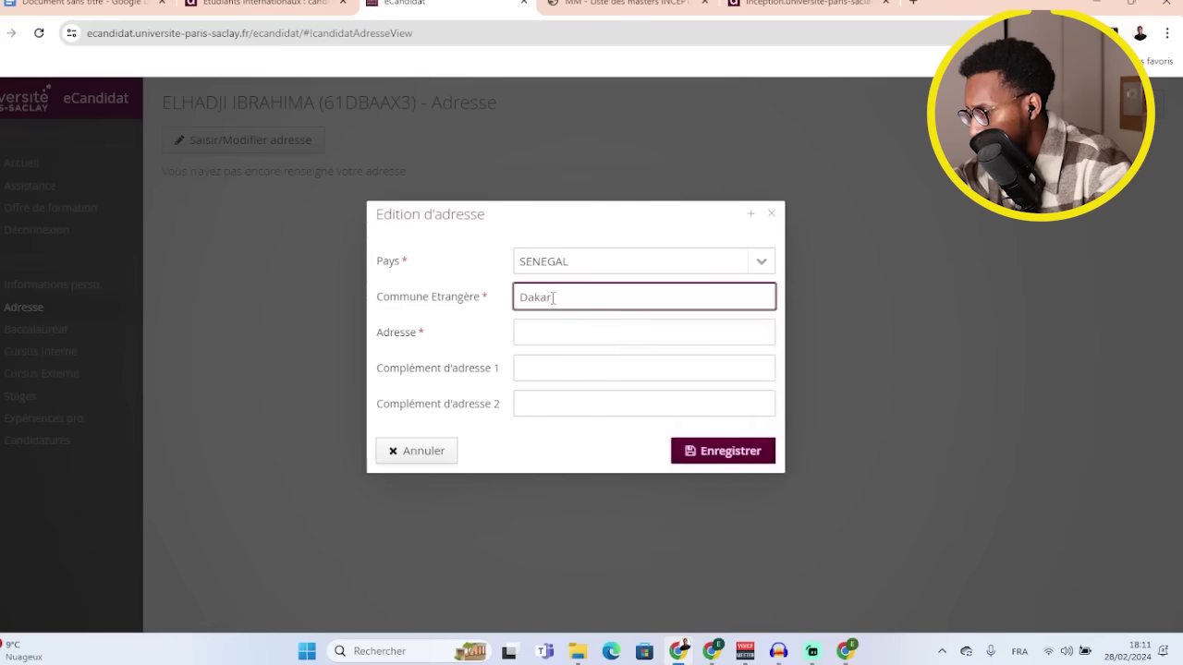
left_click(575, 331)
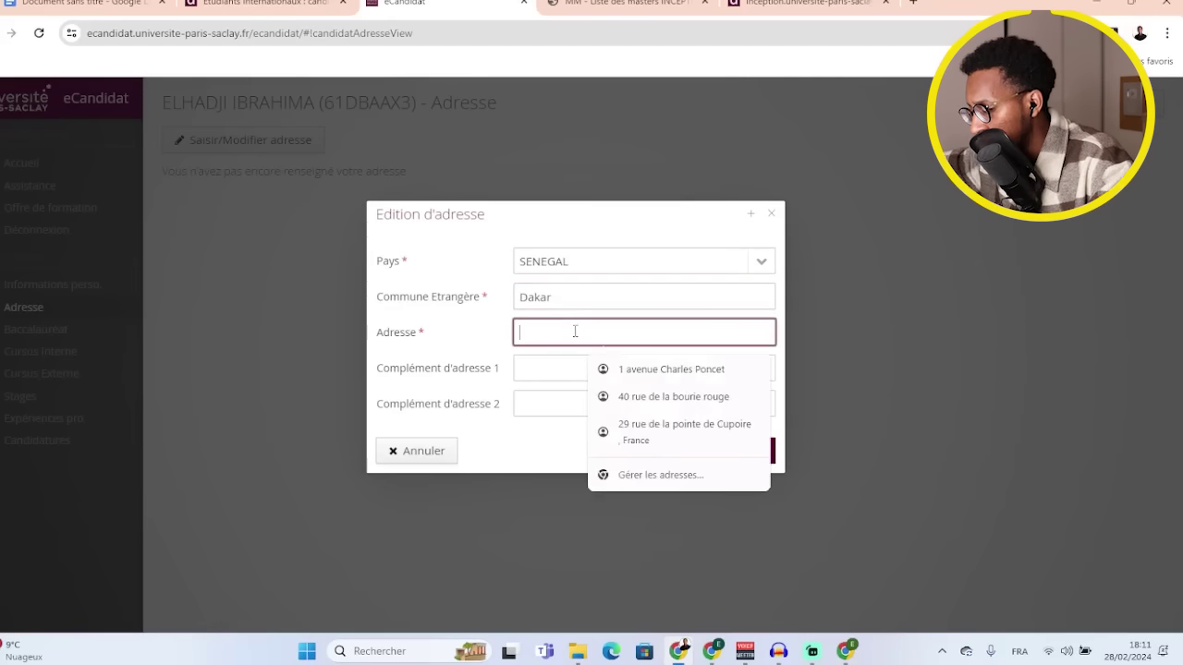
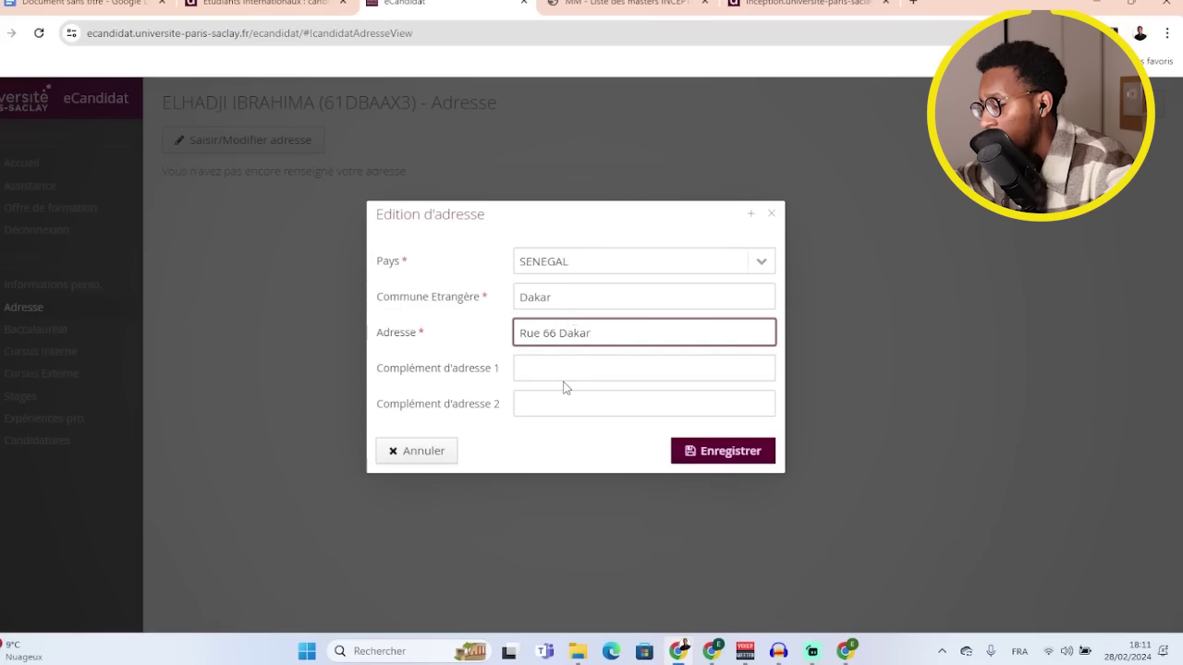
left_click(704, 450)
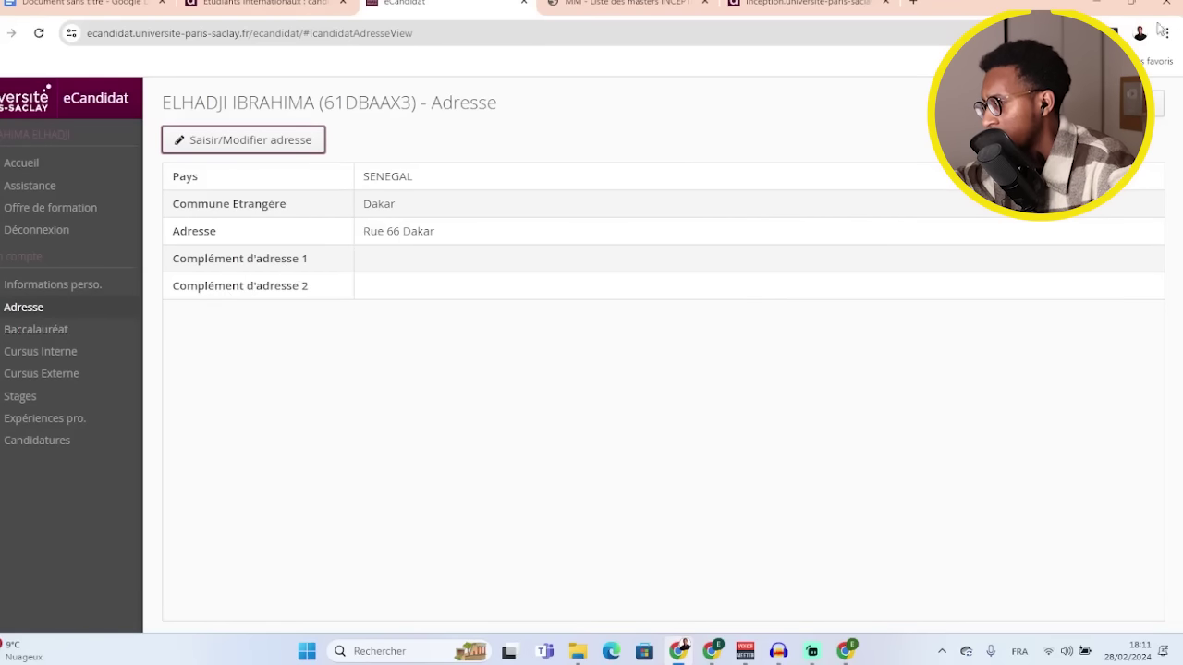
- Declare the baccalauréat, obtained in 2020 with series S-SCIENTIFIQUE
left_click(46, 332)
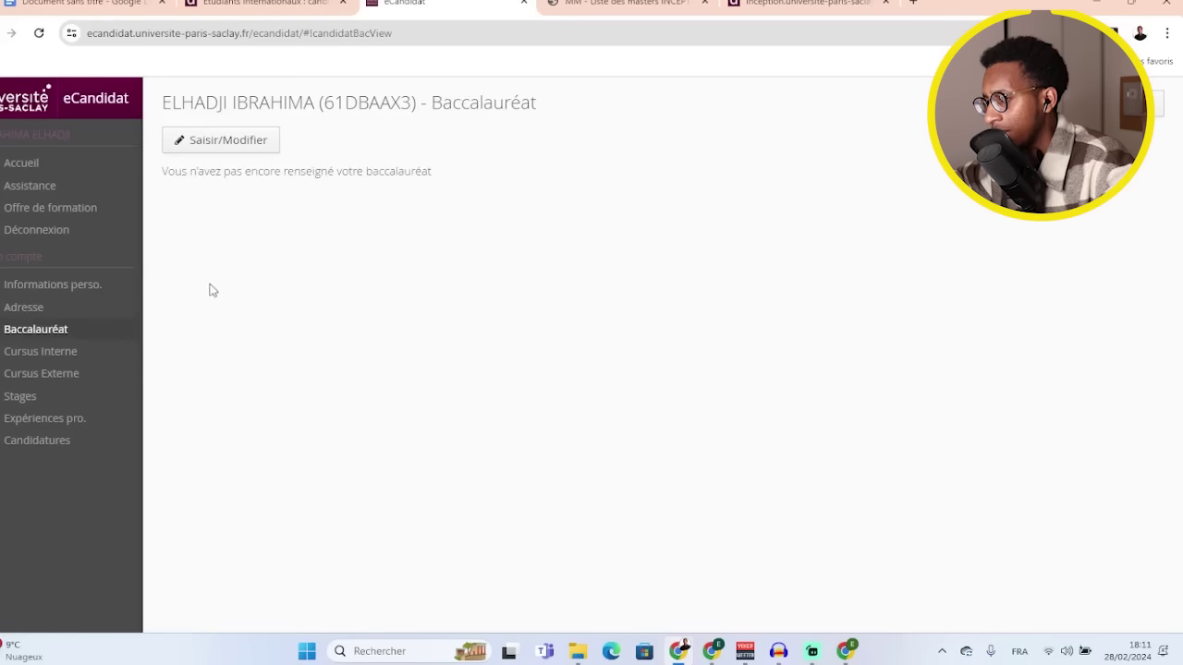
left_click(246, 142)
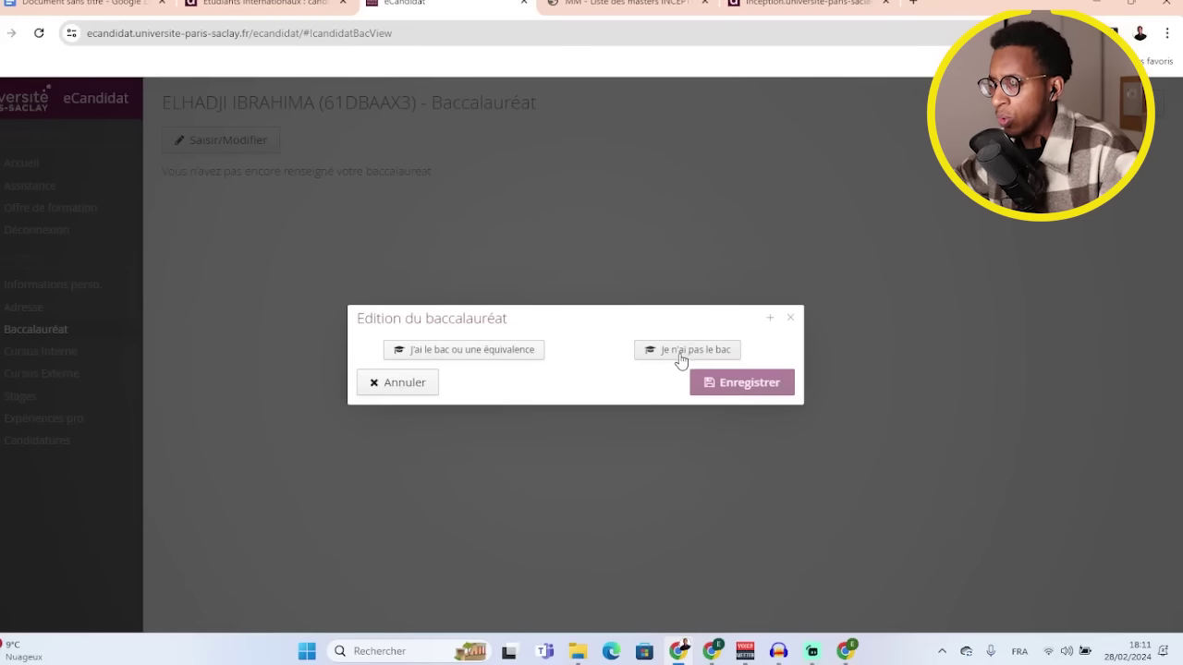
left_click(488, 356)
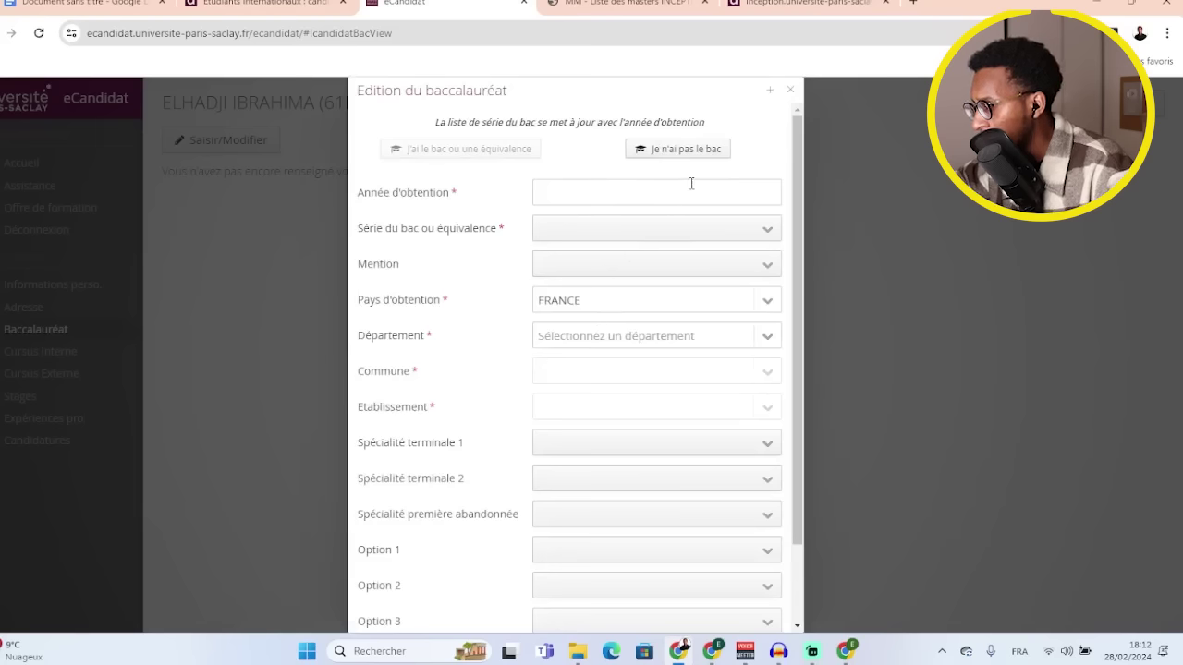
left_click(616, 200)
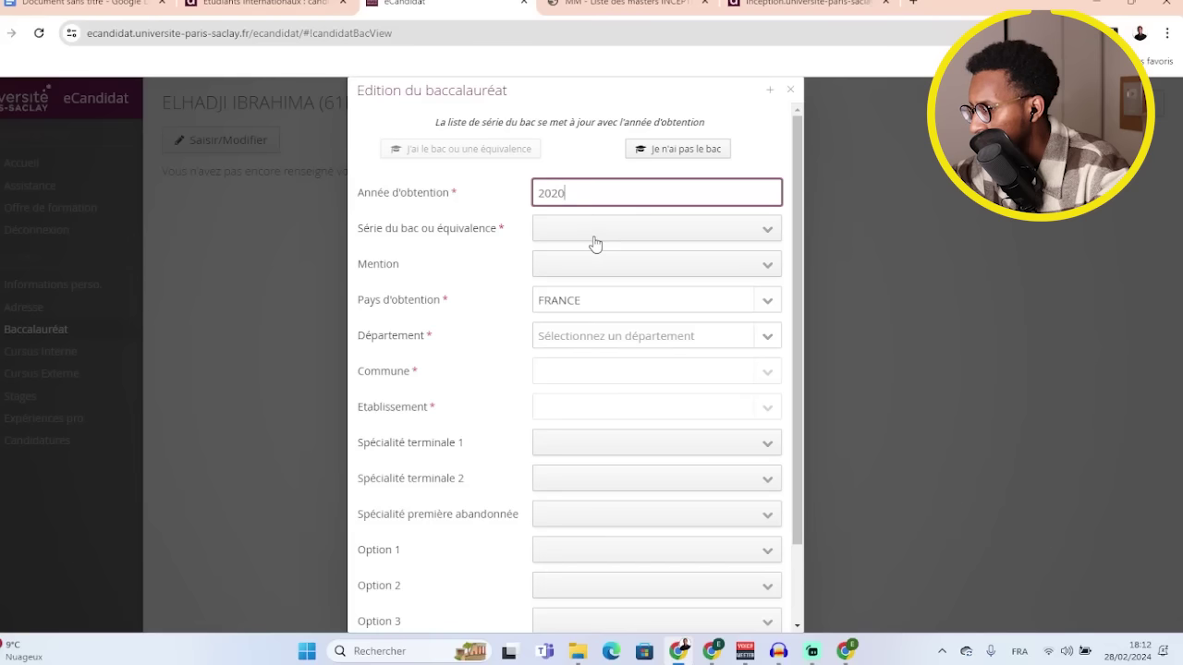
left_click(593, 238)
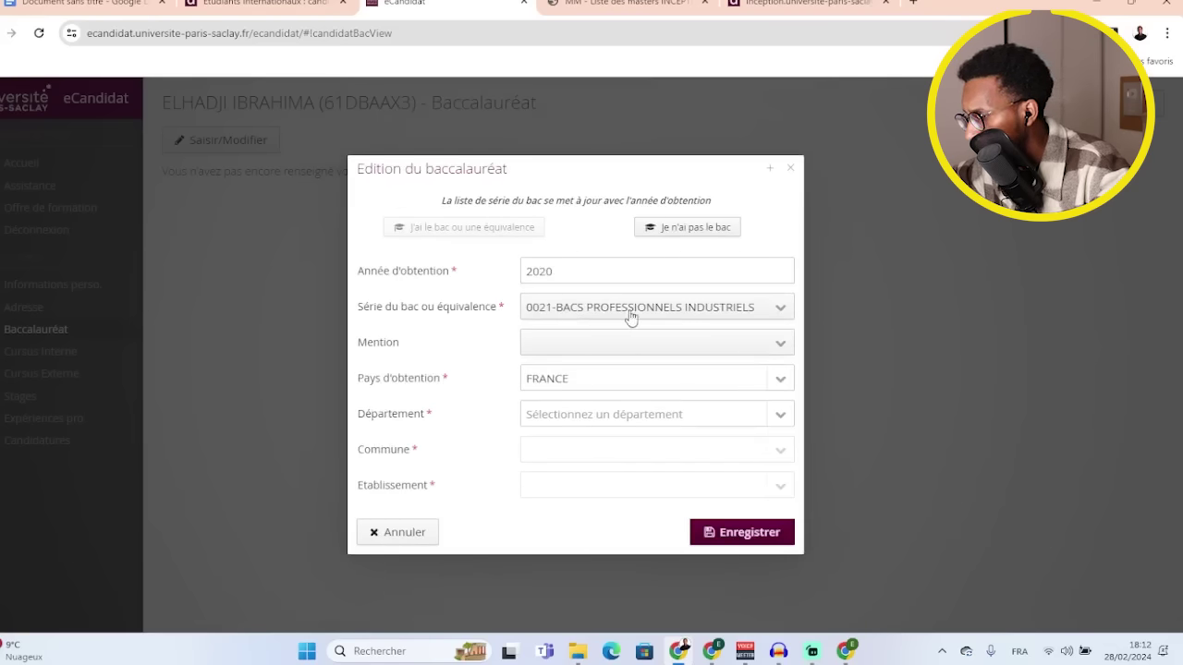
left_click(771, 314)
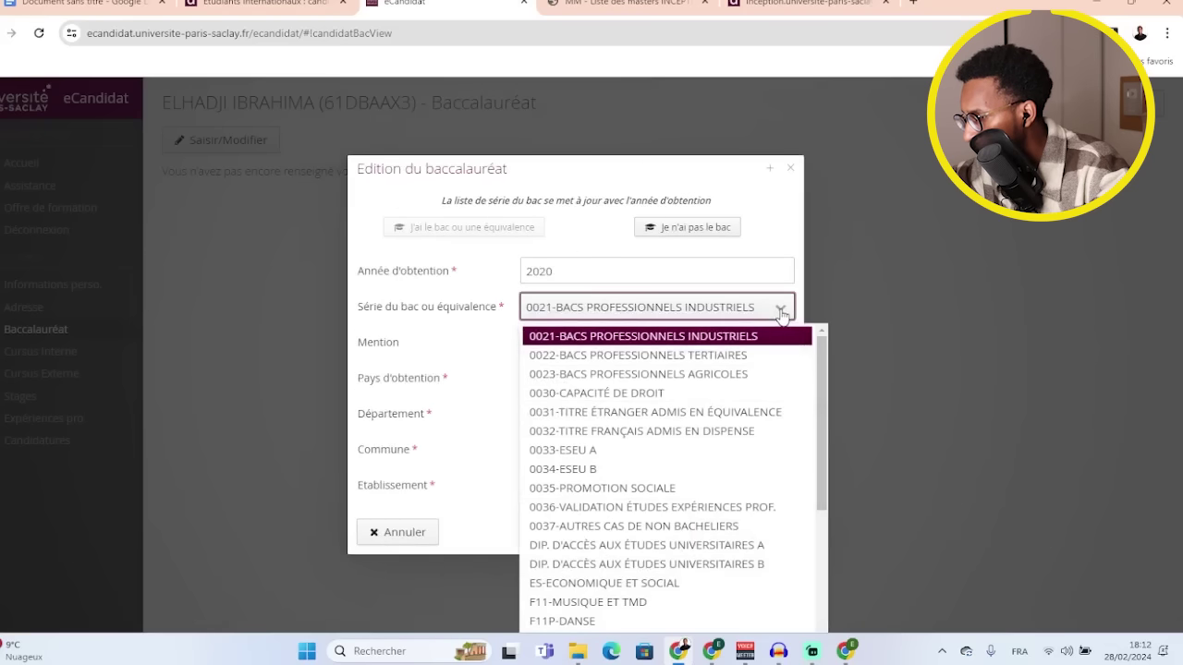
scroll(644, 451, "down", 3)
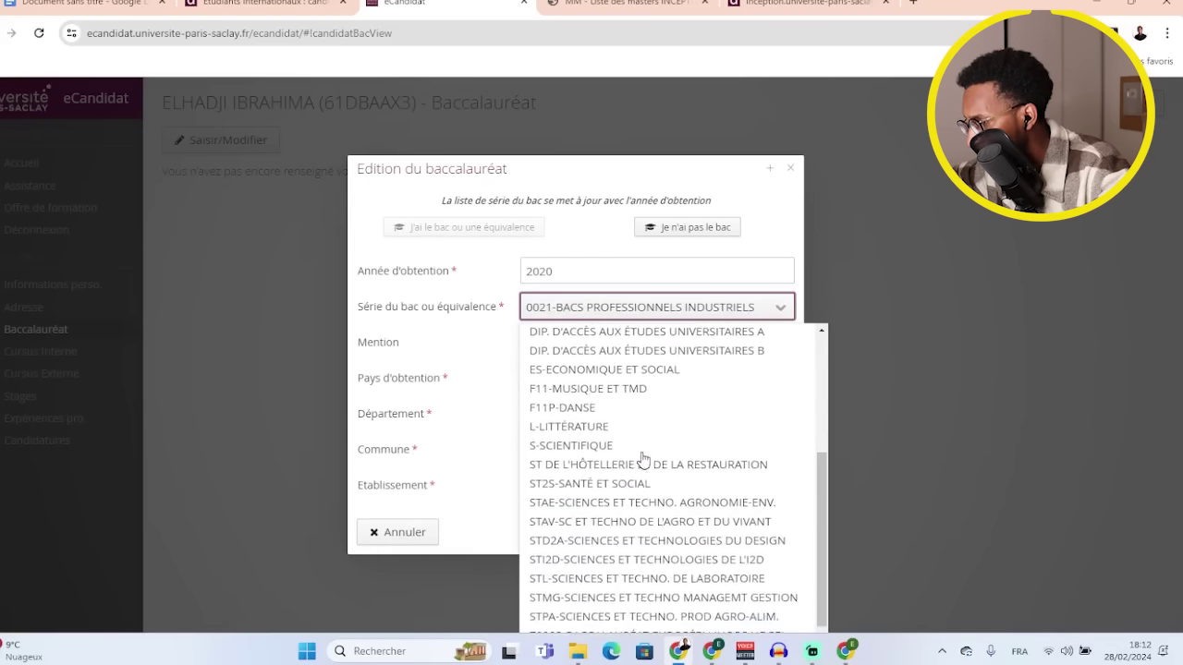
left_click(630, 444)
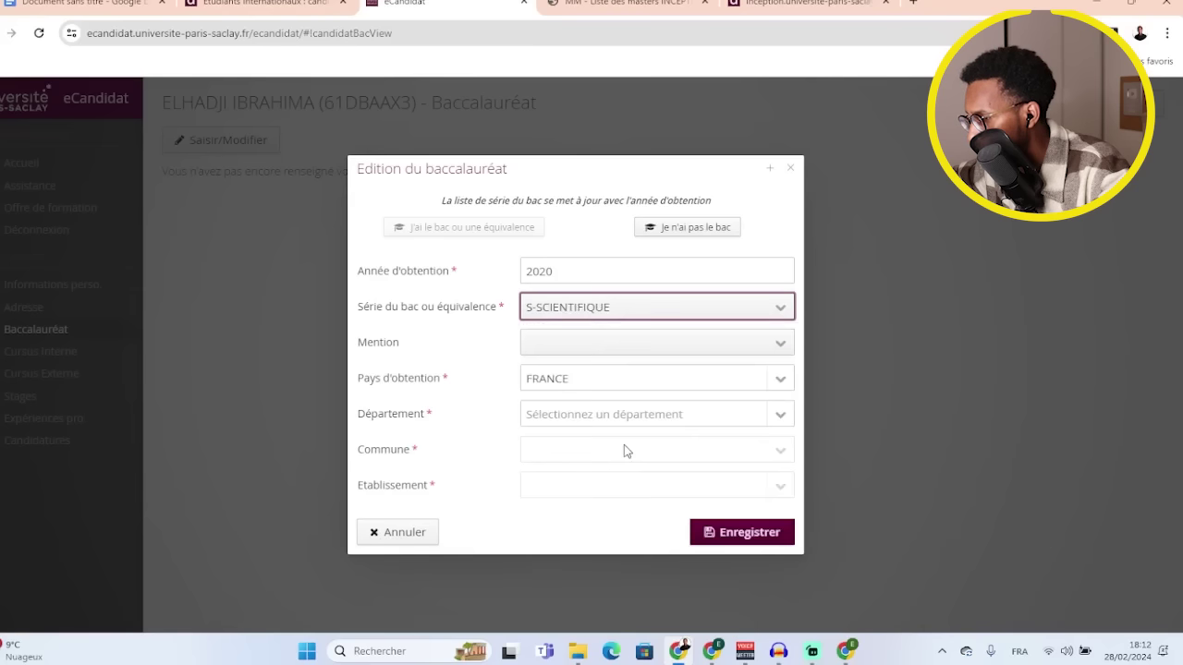
- Set bac honours PASSABLE and country SENEGAL, save it, and view Cursus Interne
left_click(708, 351)
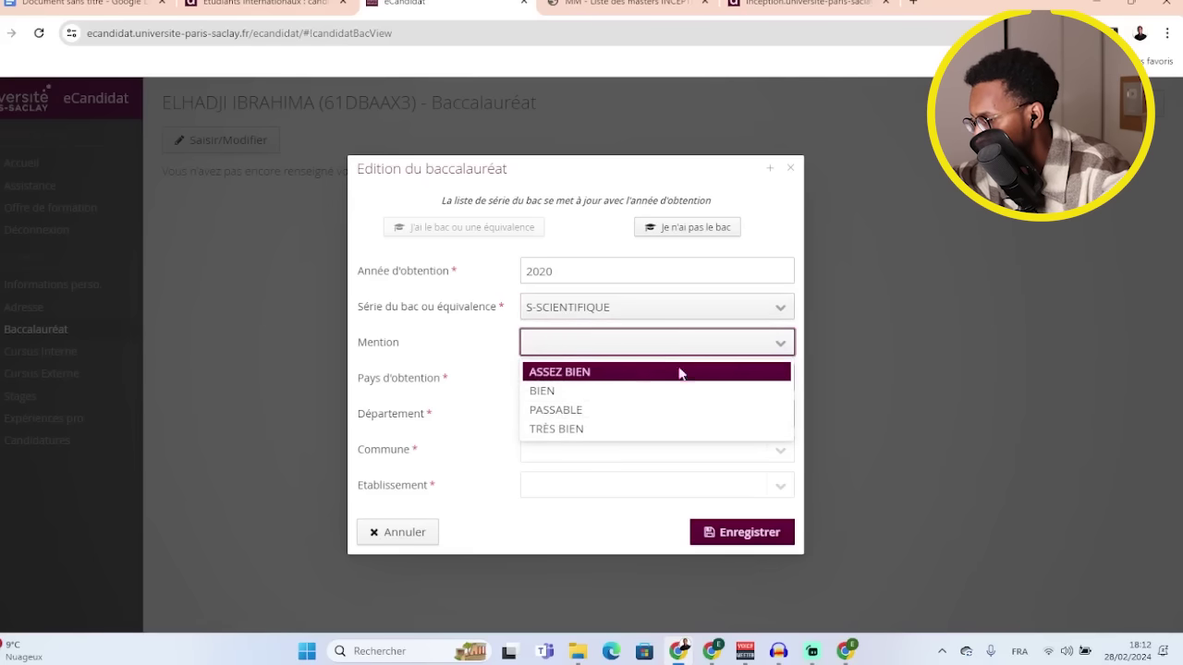
left_click(633, 413)
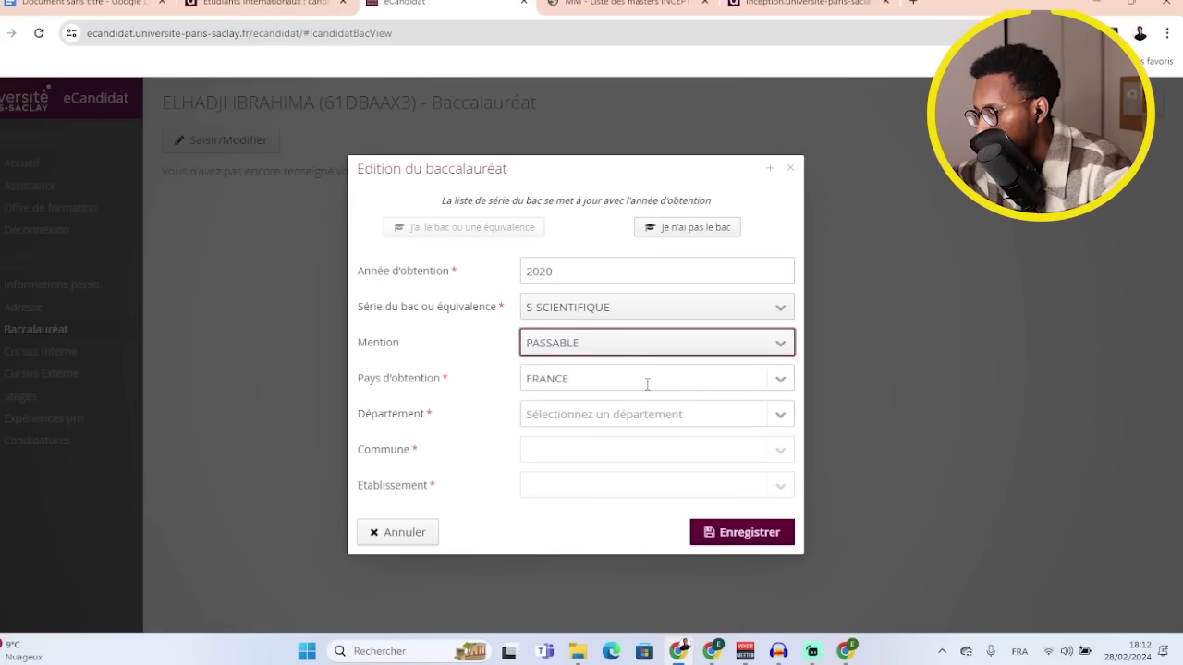
left_click(649, 384)
left_click(775, 379)
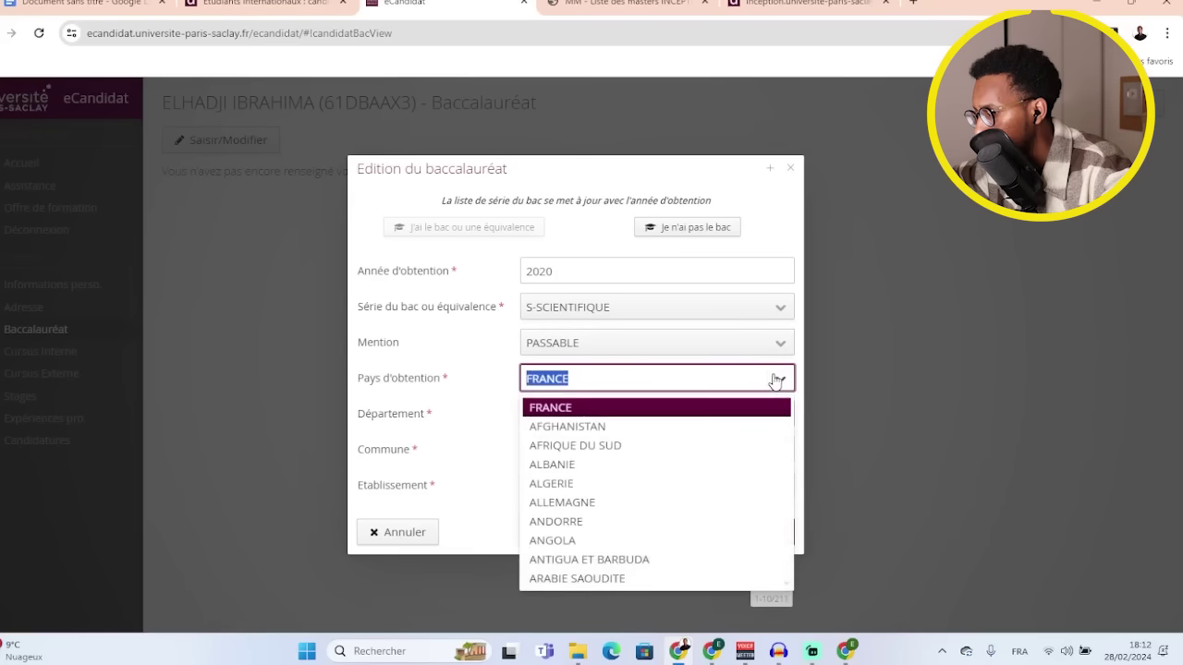
type("SE")
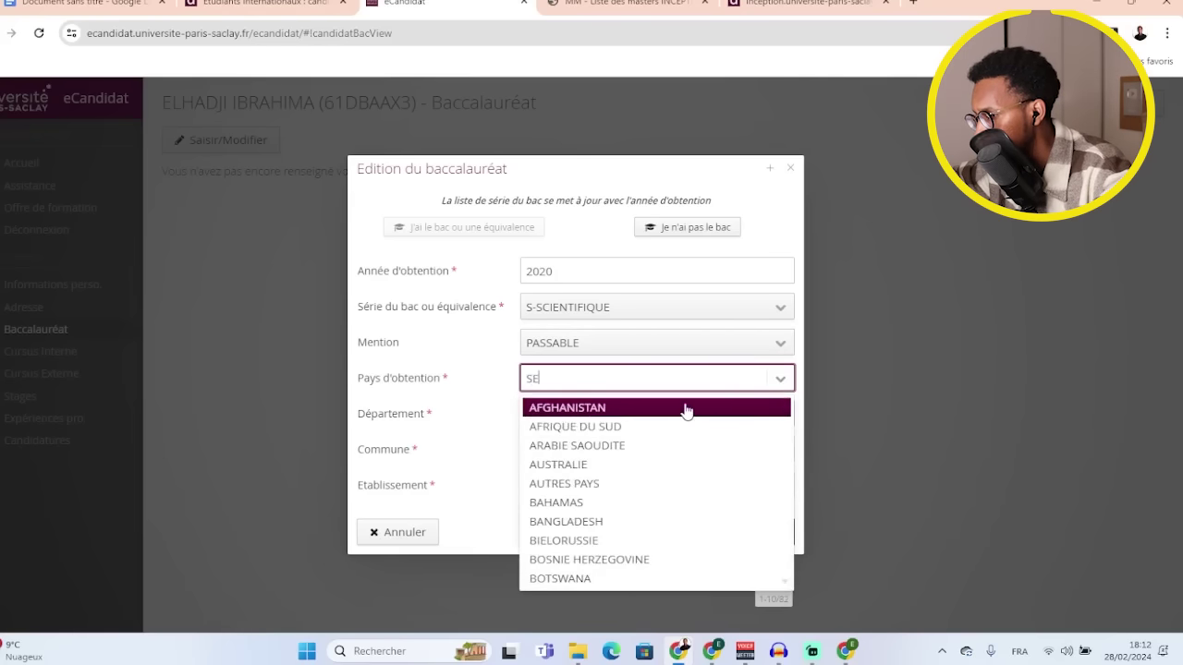
left_click(614, 426)
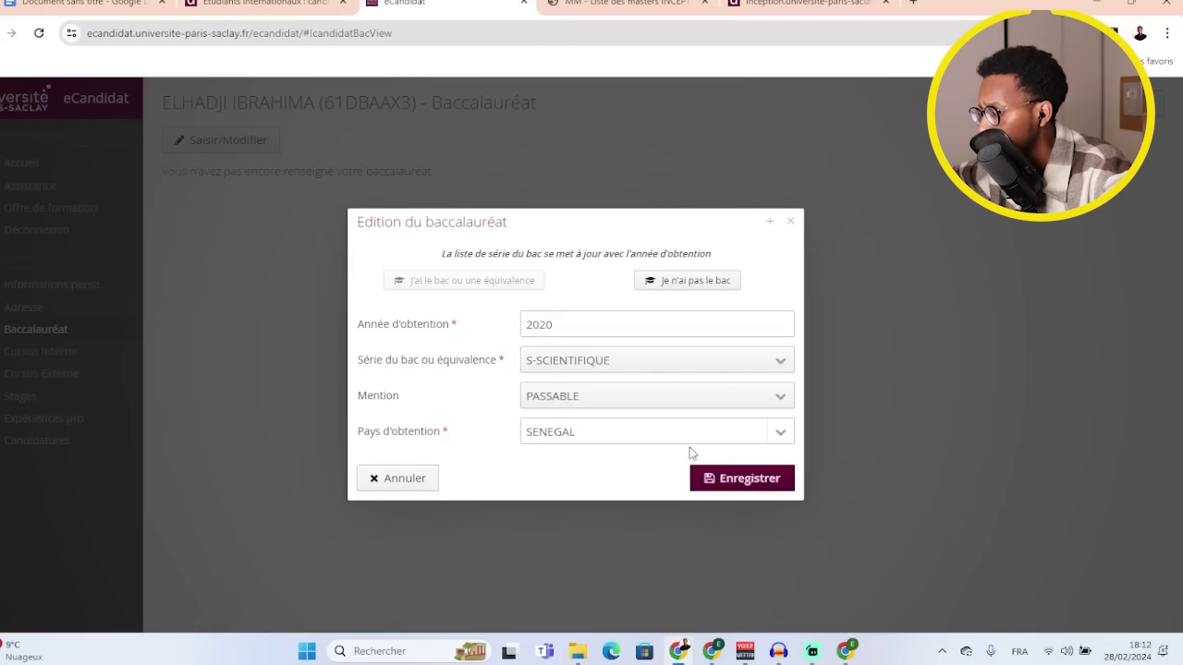
left_click(730, 481)
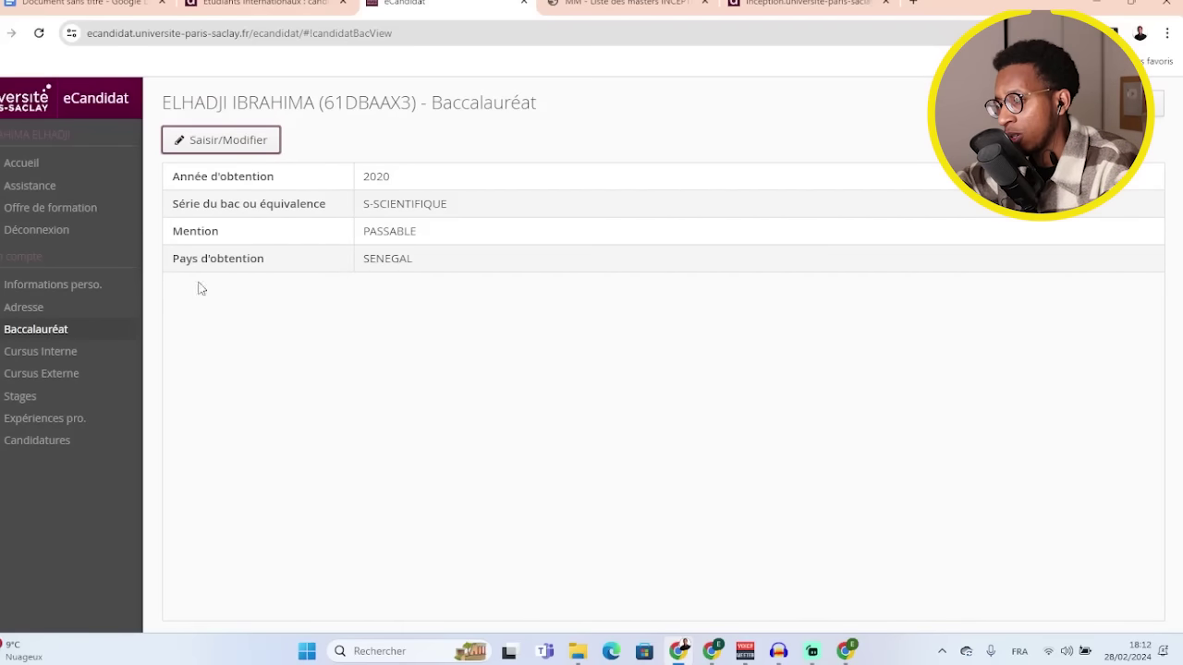
left_click(47, 354)
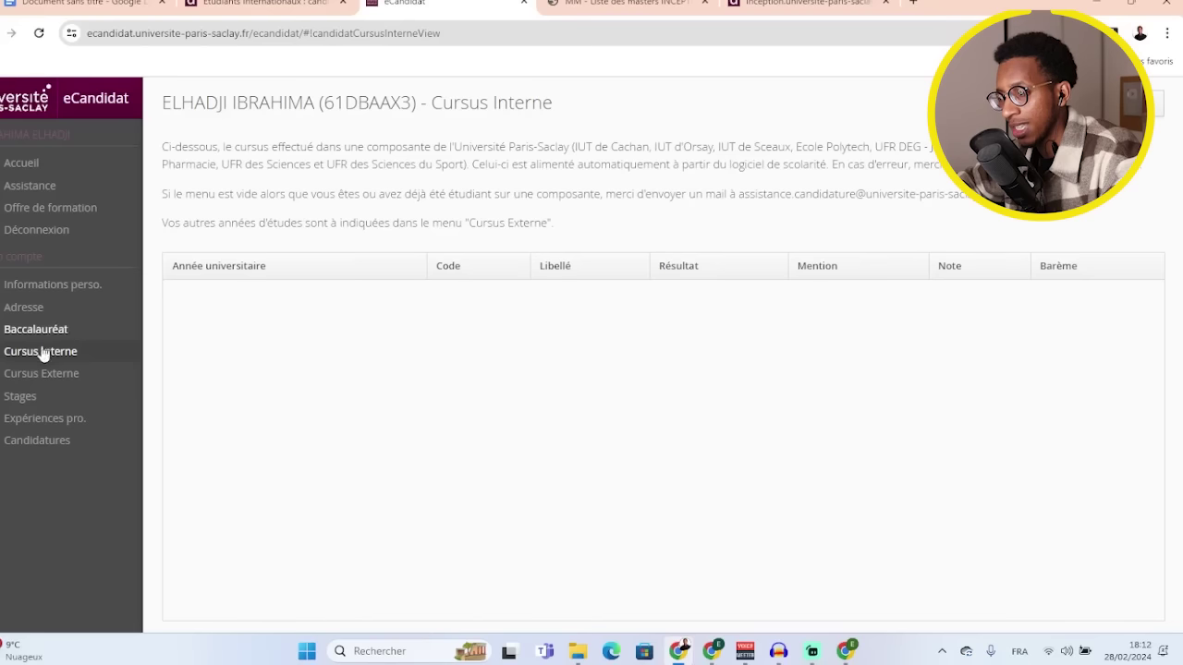
- Show the empty Cursus Externe page for post-bac studies
left_click(25, 375)
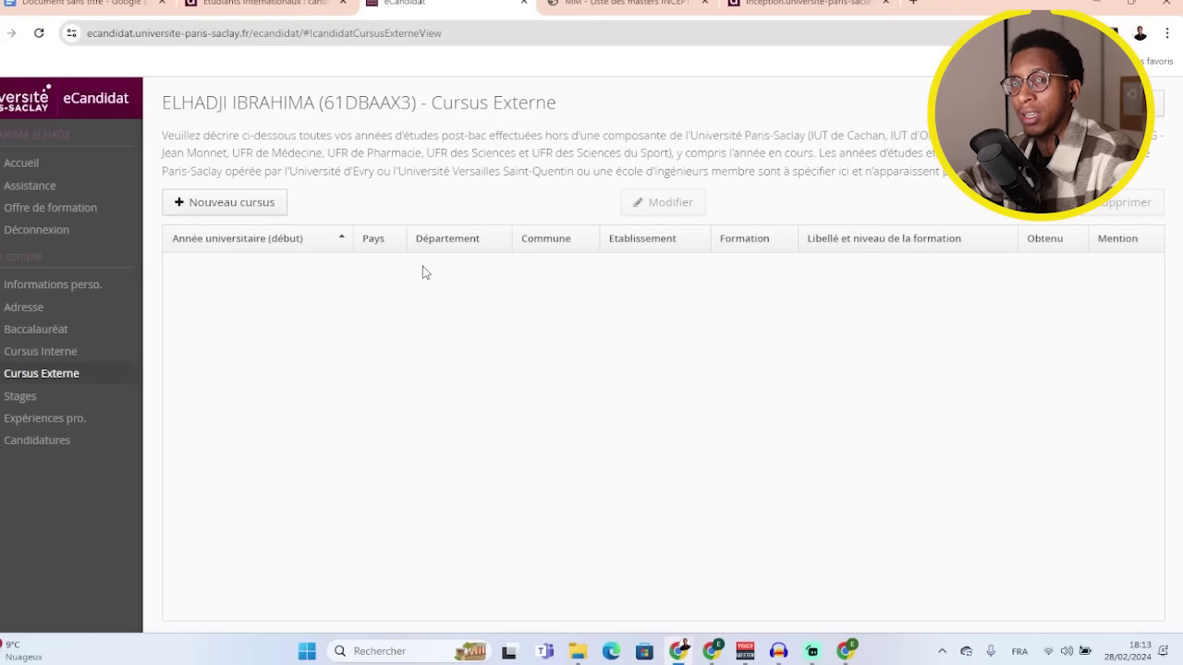
- Start a new external cursus in SENEGAL for year 2024
left_click(257, 212)
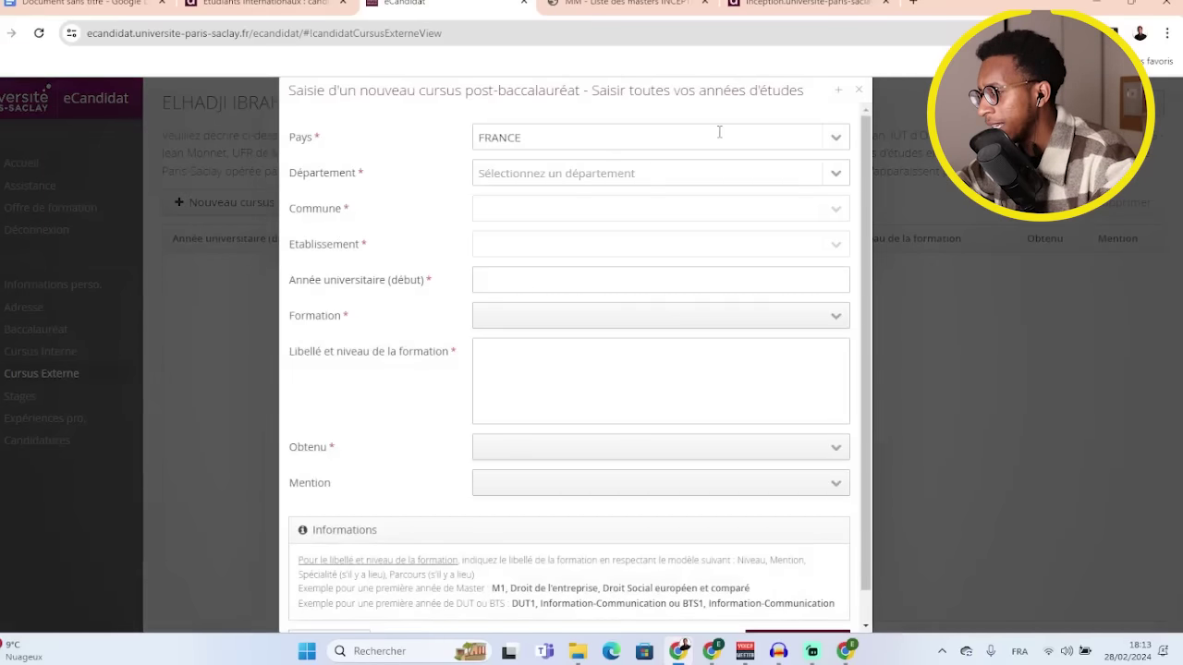
left_click(834, 140)
type("SE")
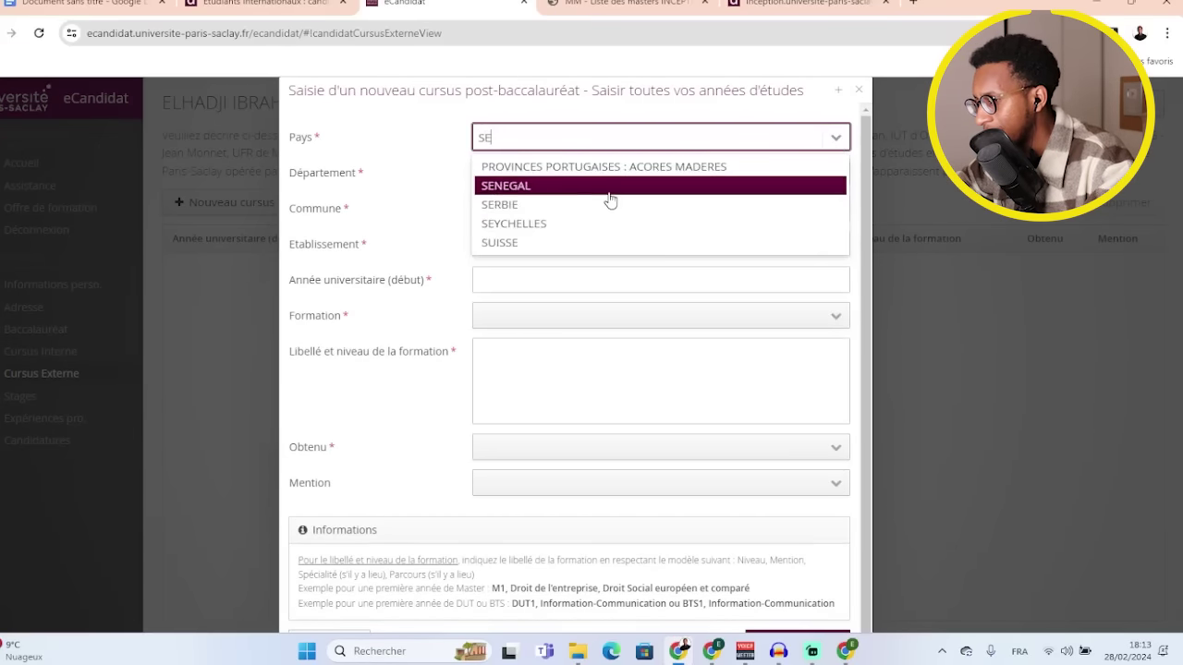
left_click(609, 190)
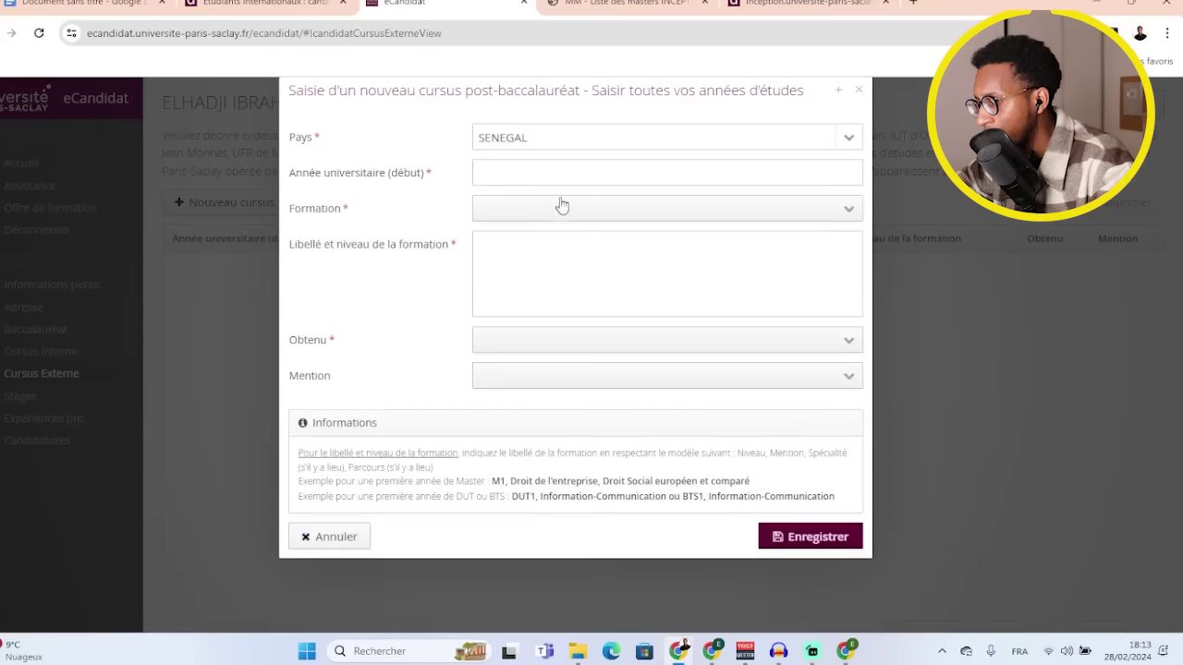
left_click(805, 167)
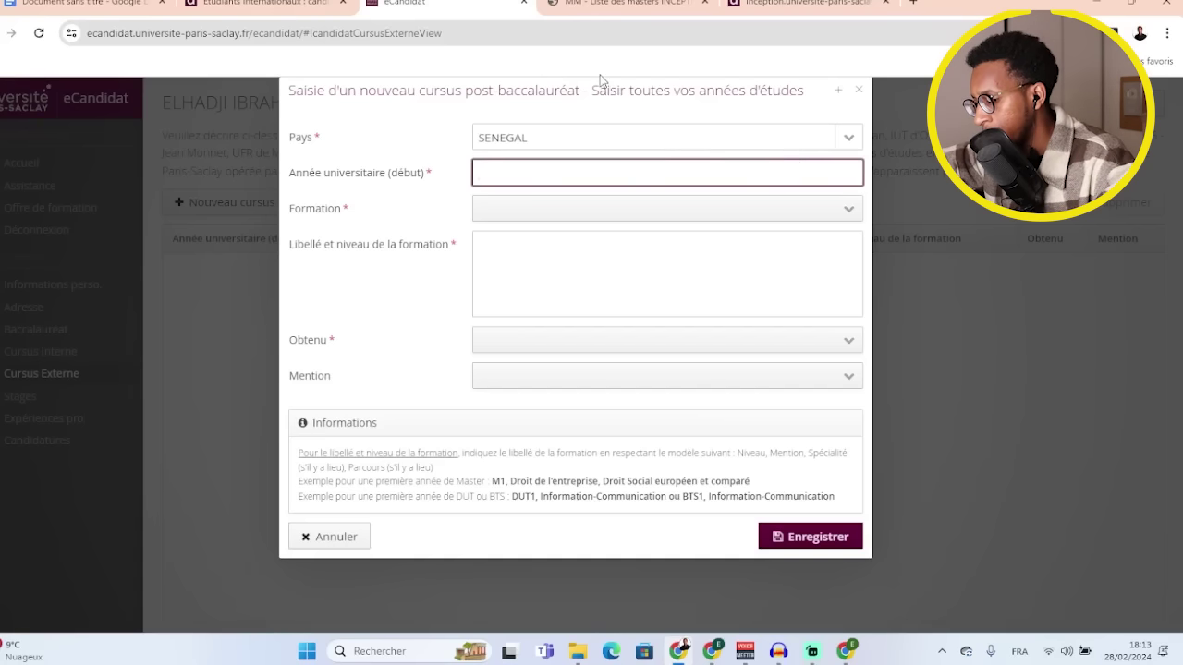
type("20")
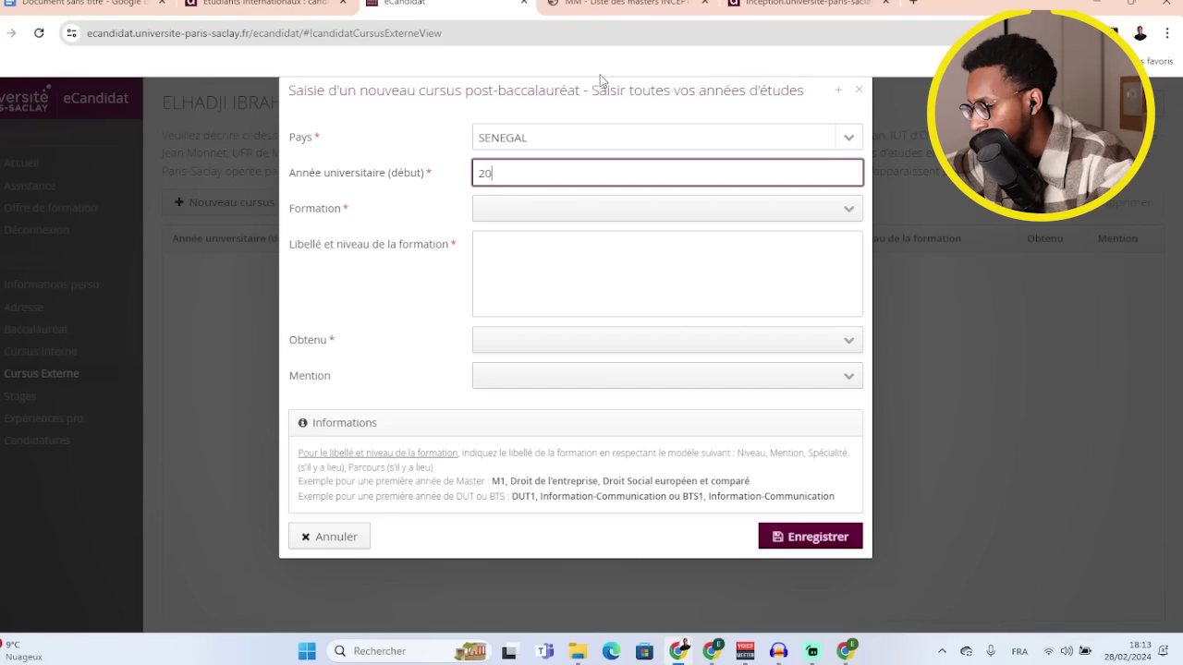
type("23")
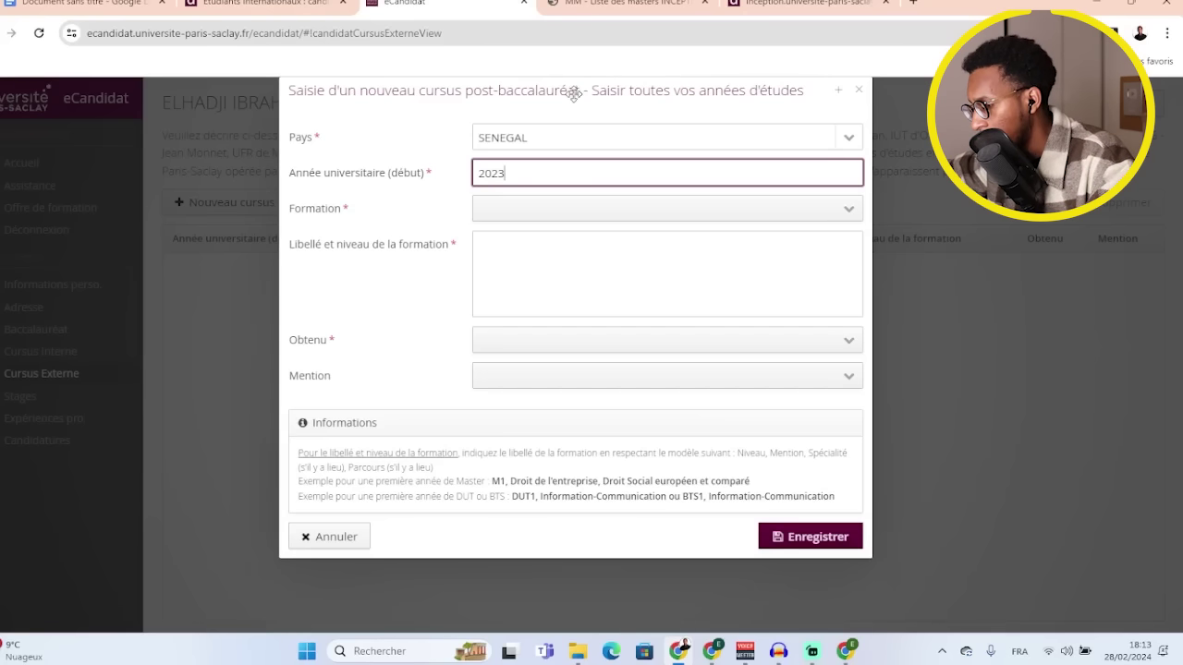
key("BackSpace")
type("4")
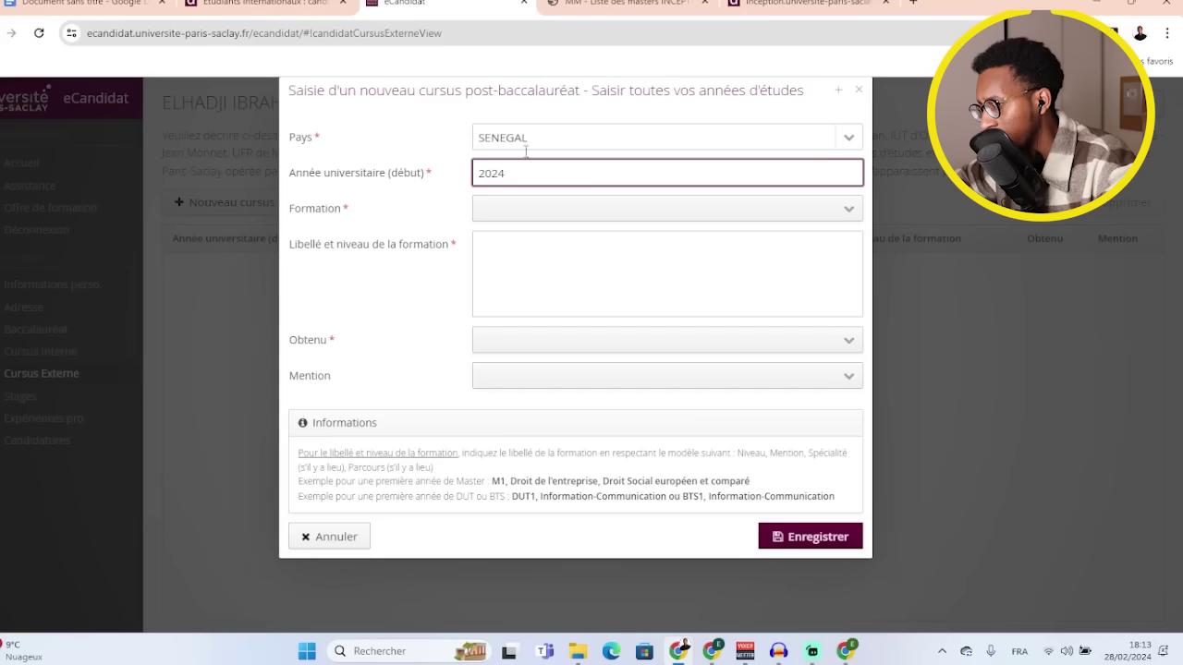
left_click(432, 217)
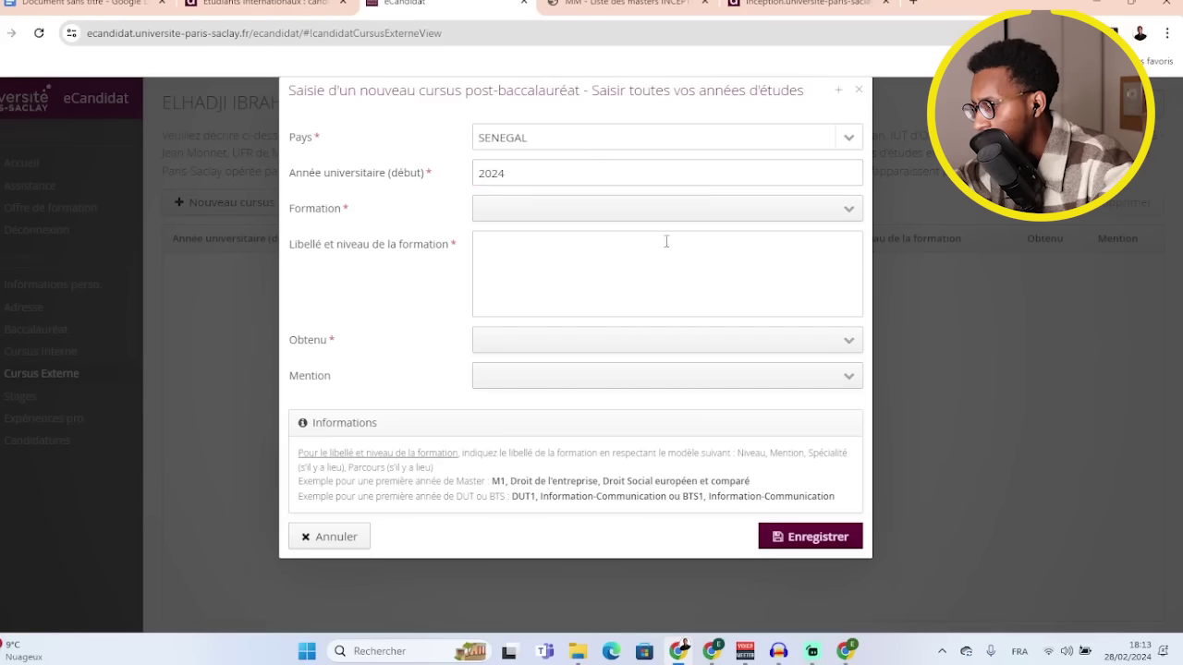
- Set training LICENCE (Y COMPRIS DEUG), title 'L3 Math', status En cours, and save
left_click(847, 212)
scroll(647, 407, "down", 1)
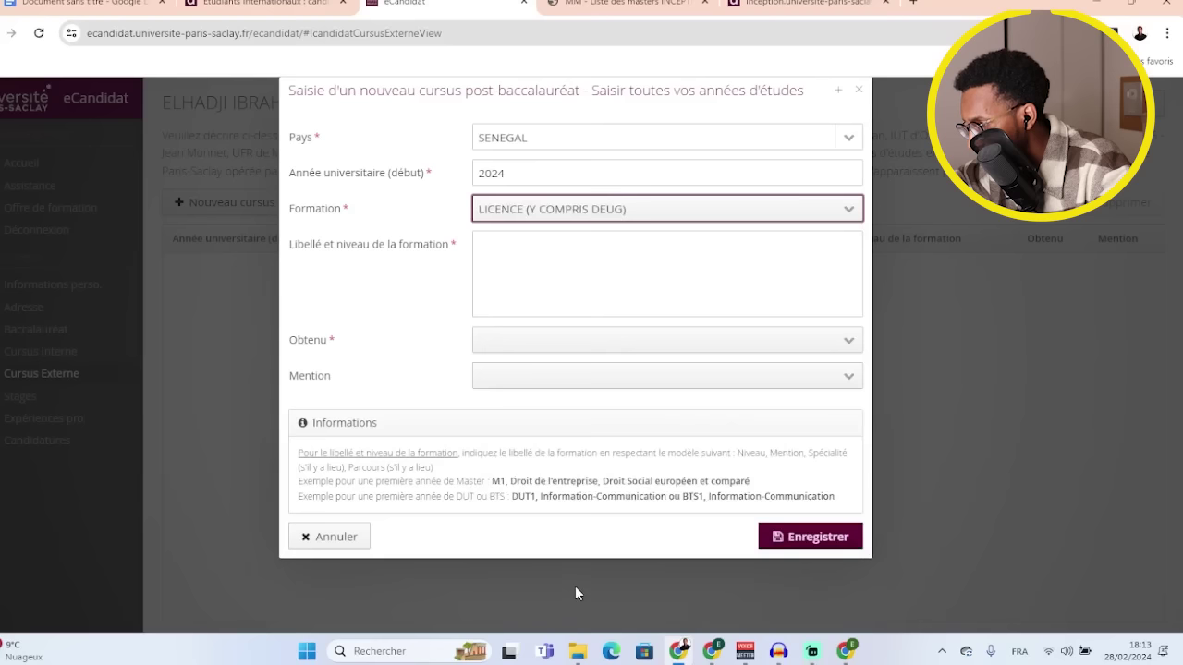
left_click(577, 594)
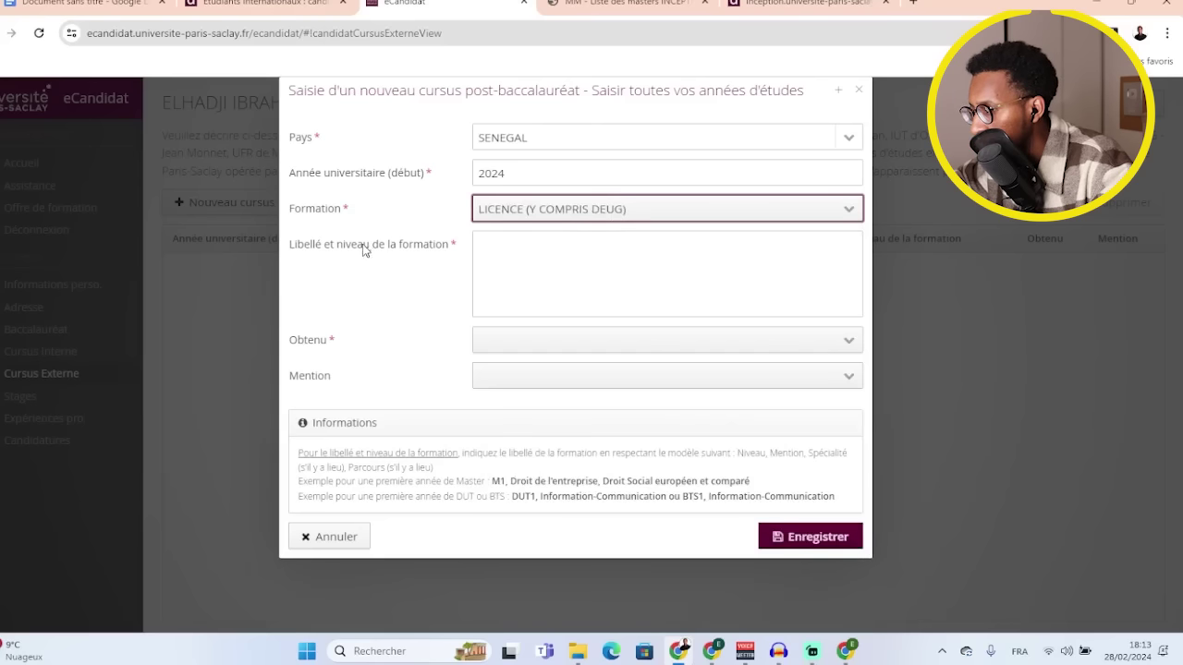
left_click(590, 265)
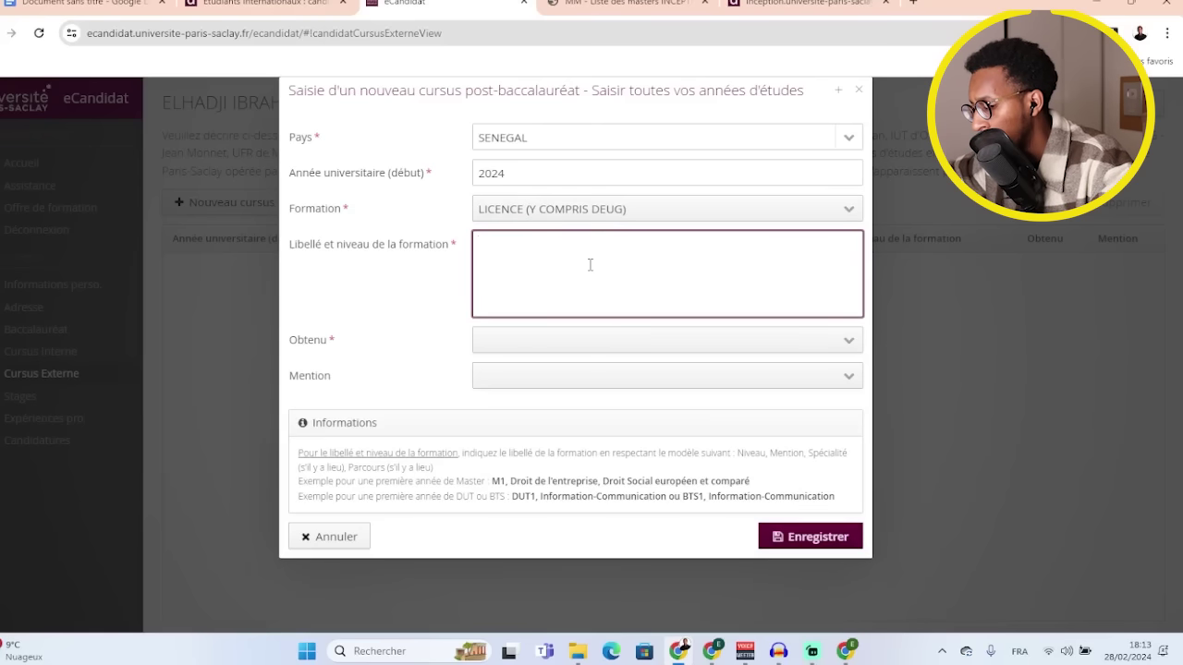
type("L3 ")
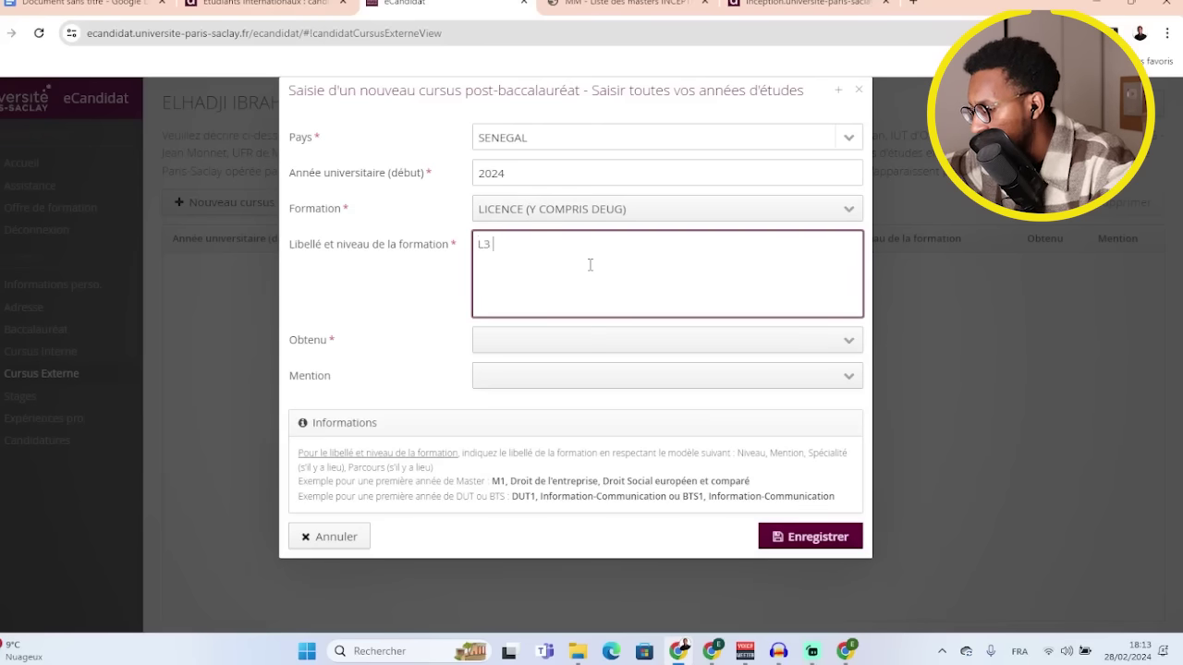
type("Math")
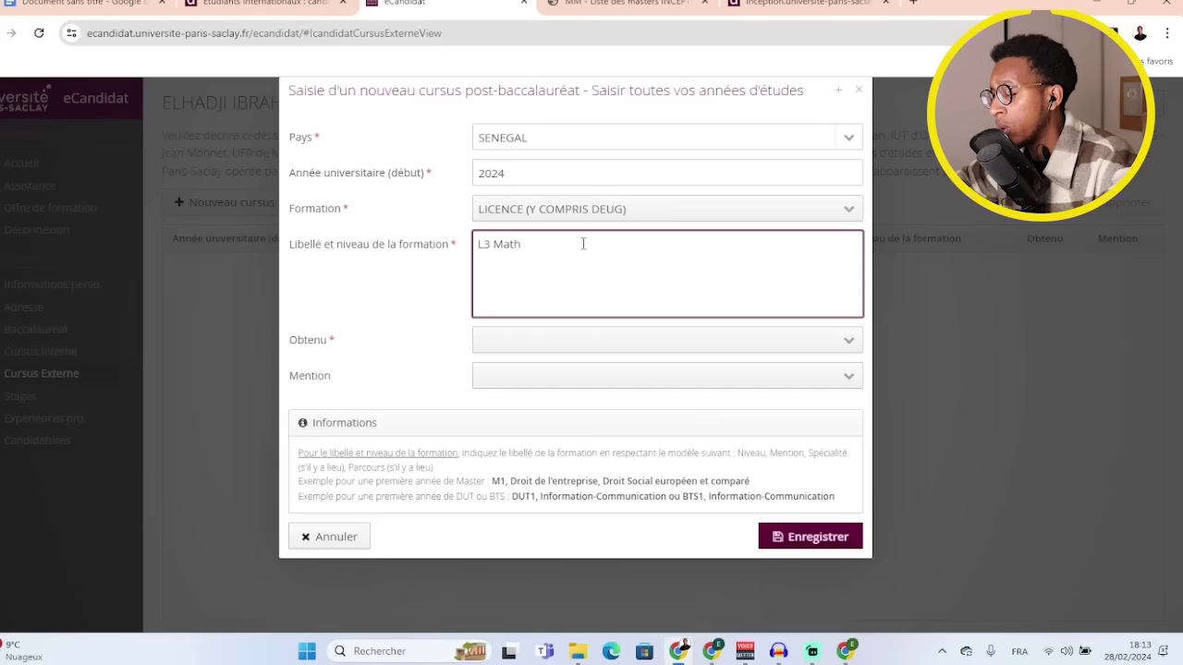
left_click(445, 284)
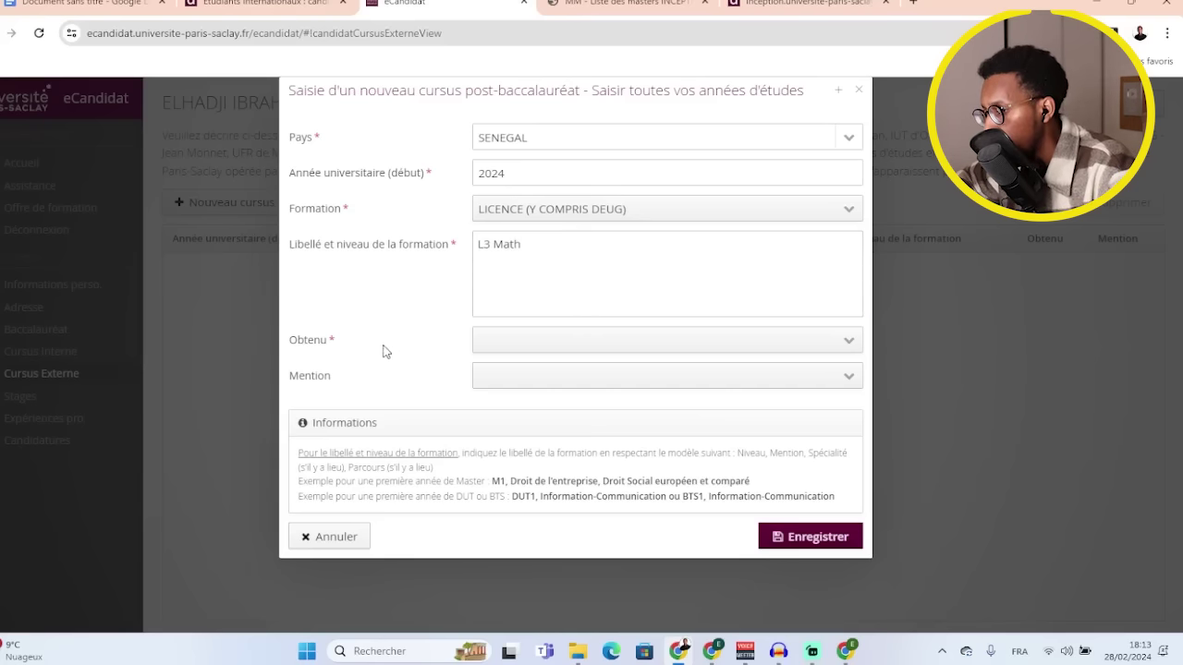
left_click(849, 347)
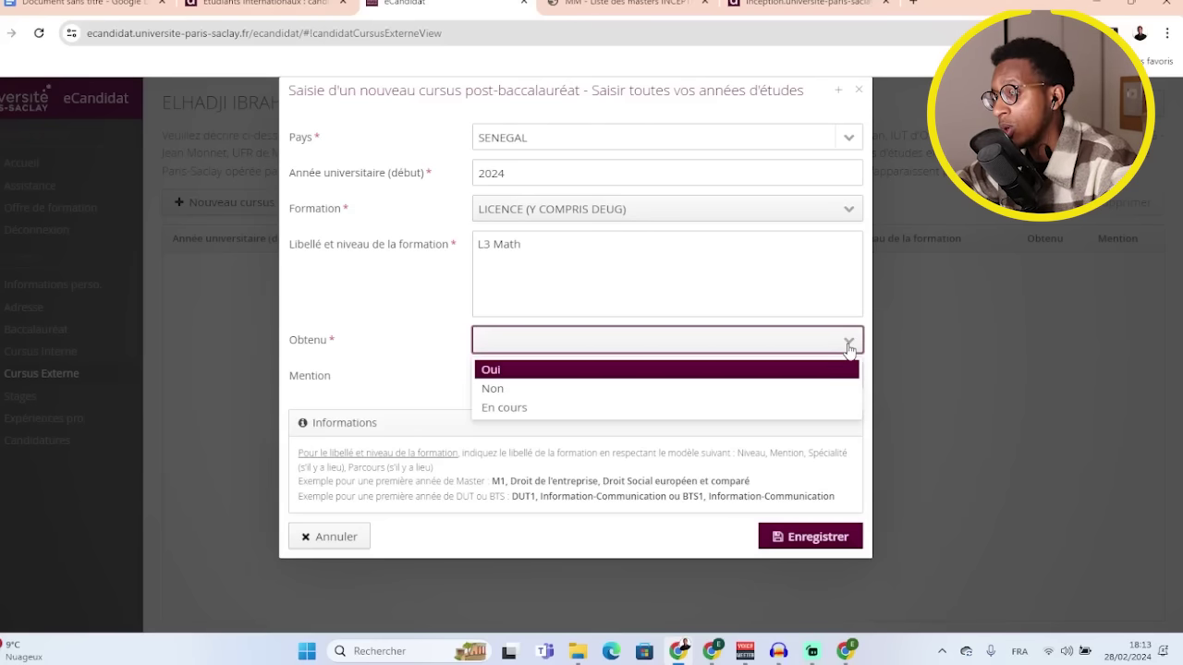
left_click(758, 409)
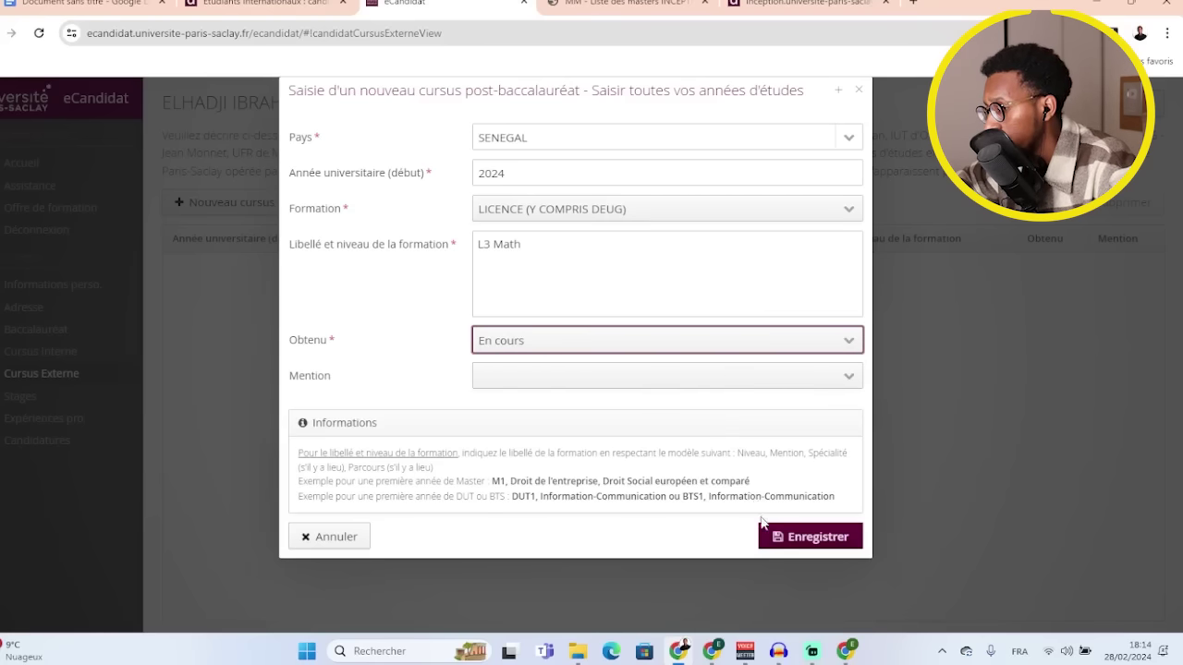
left_click(797, 535)
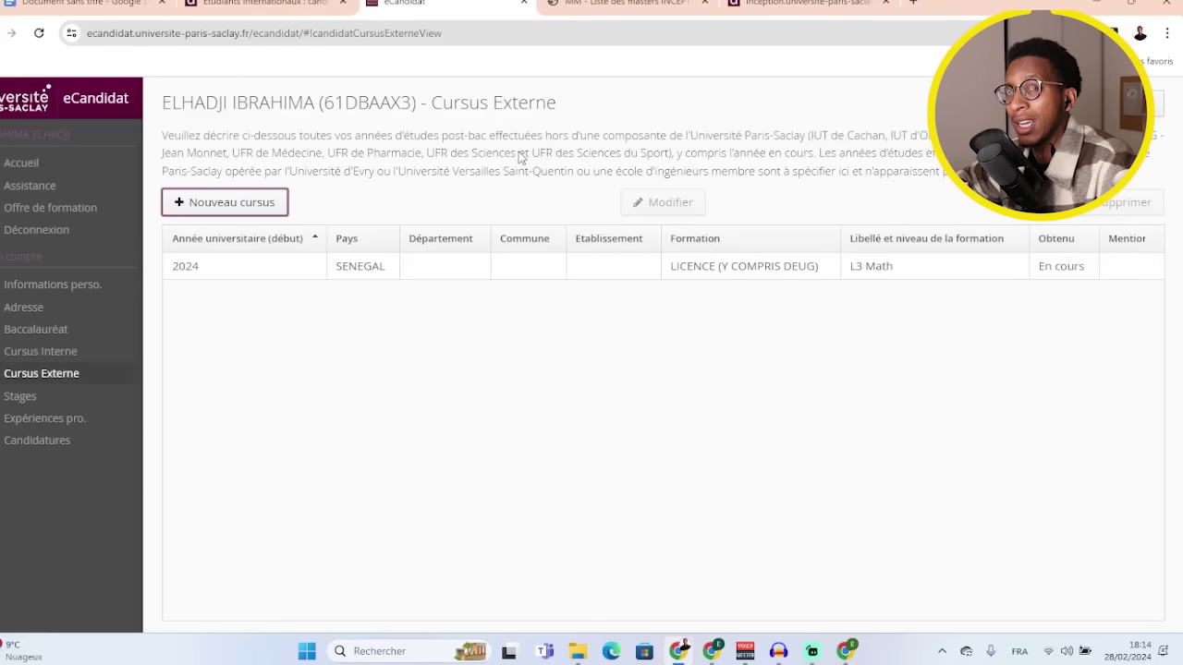
- Add a second external cursus: SENEGAL, 2023, LICENCE, 'L2 Math', obtained Oui, no mention
left_click(250, 210)
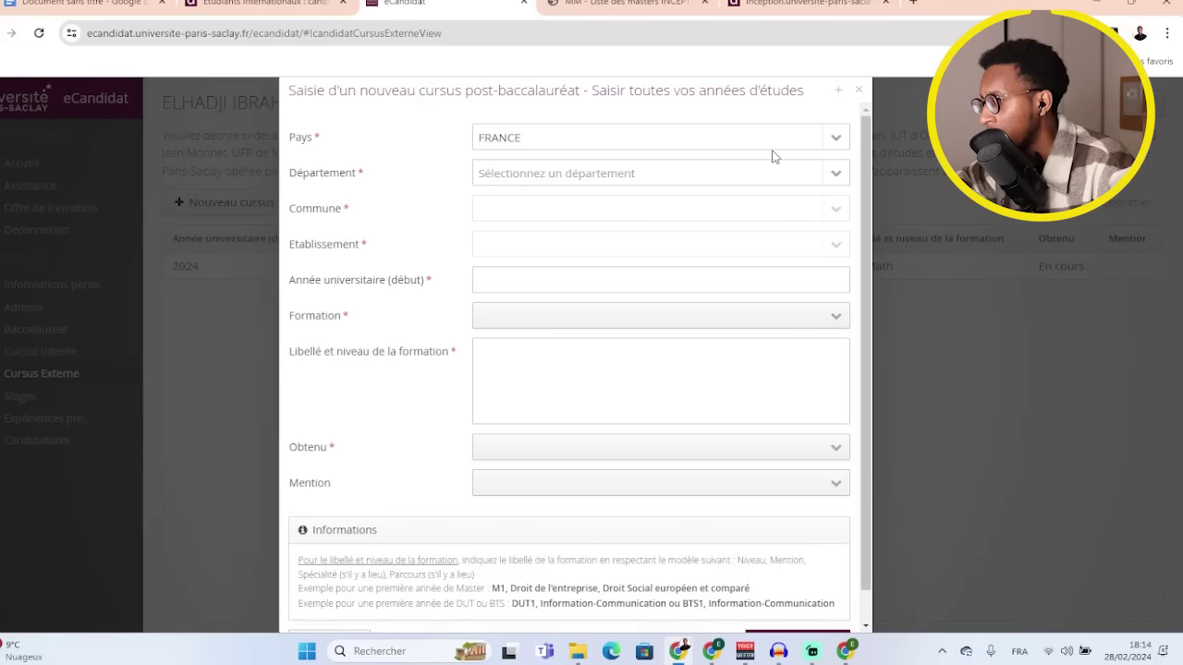
left_click(835, 142)
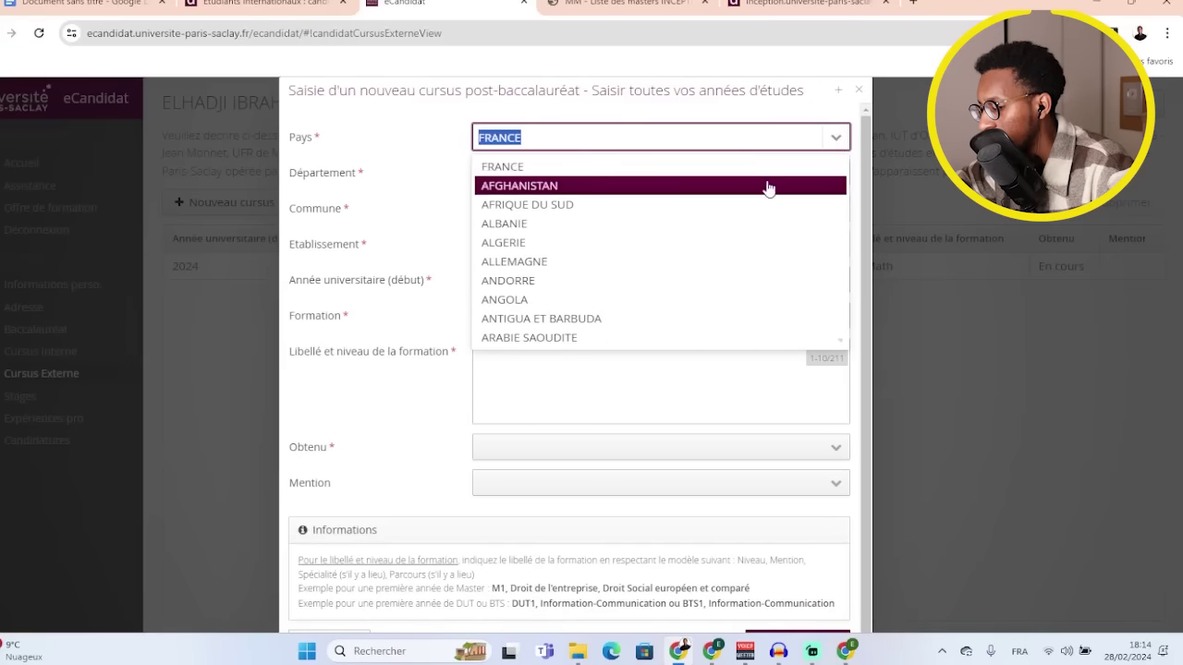
type("se")
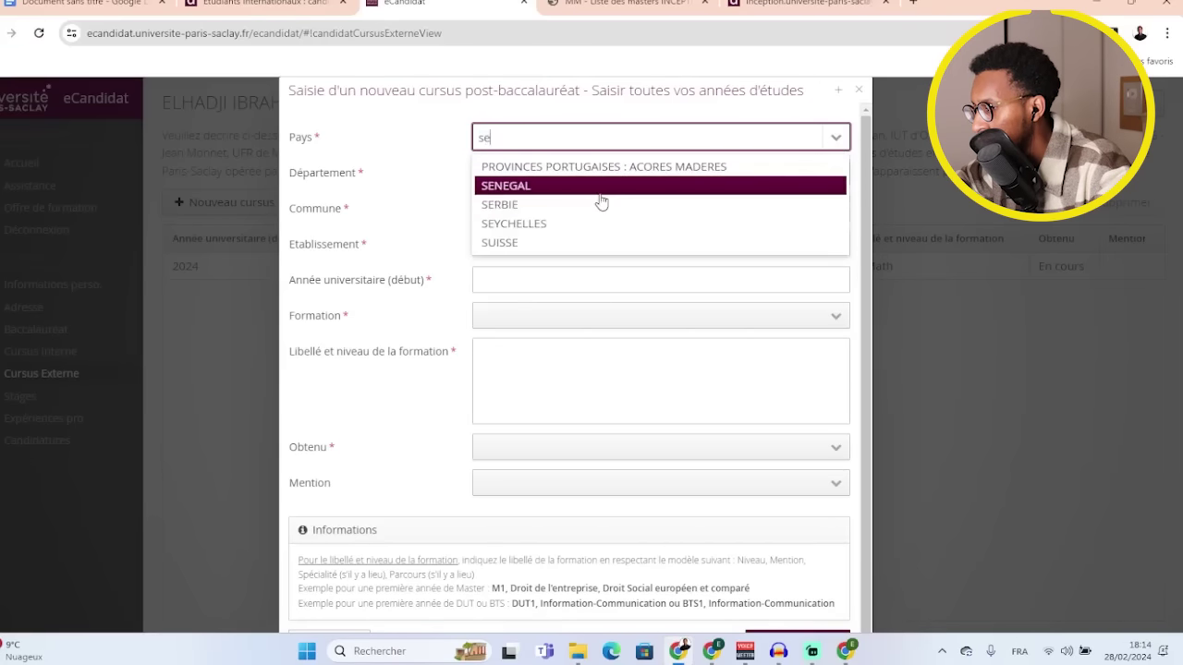
left_click(598, 188)
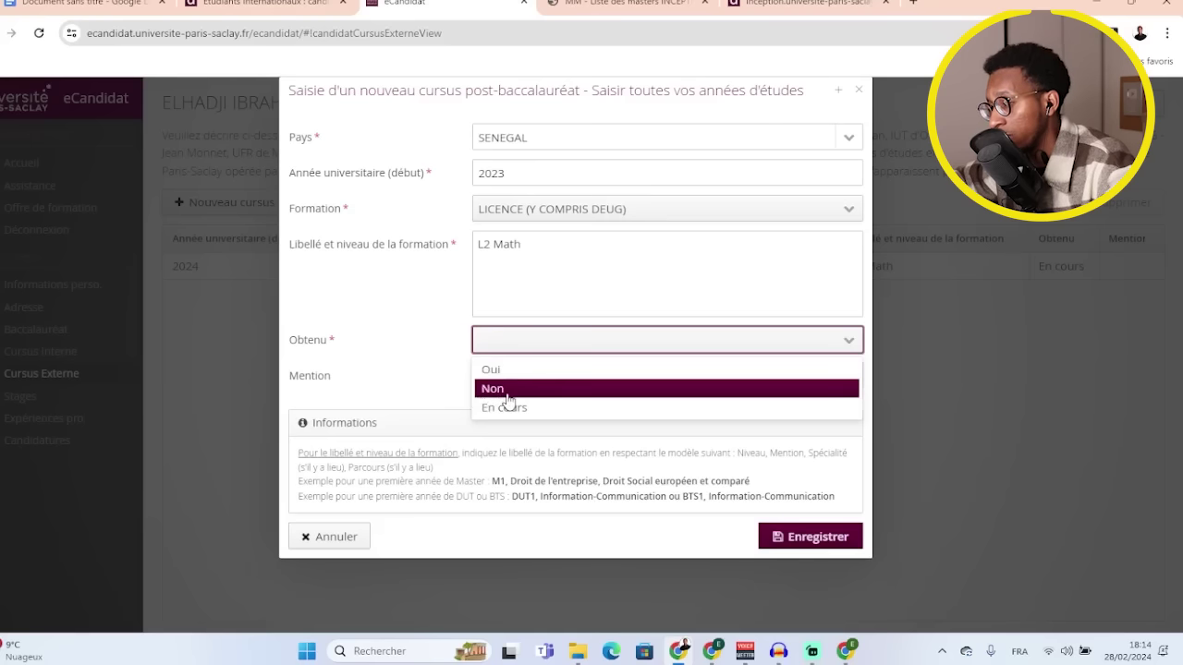
left_click(527, 374)
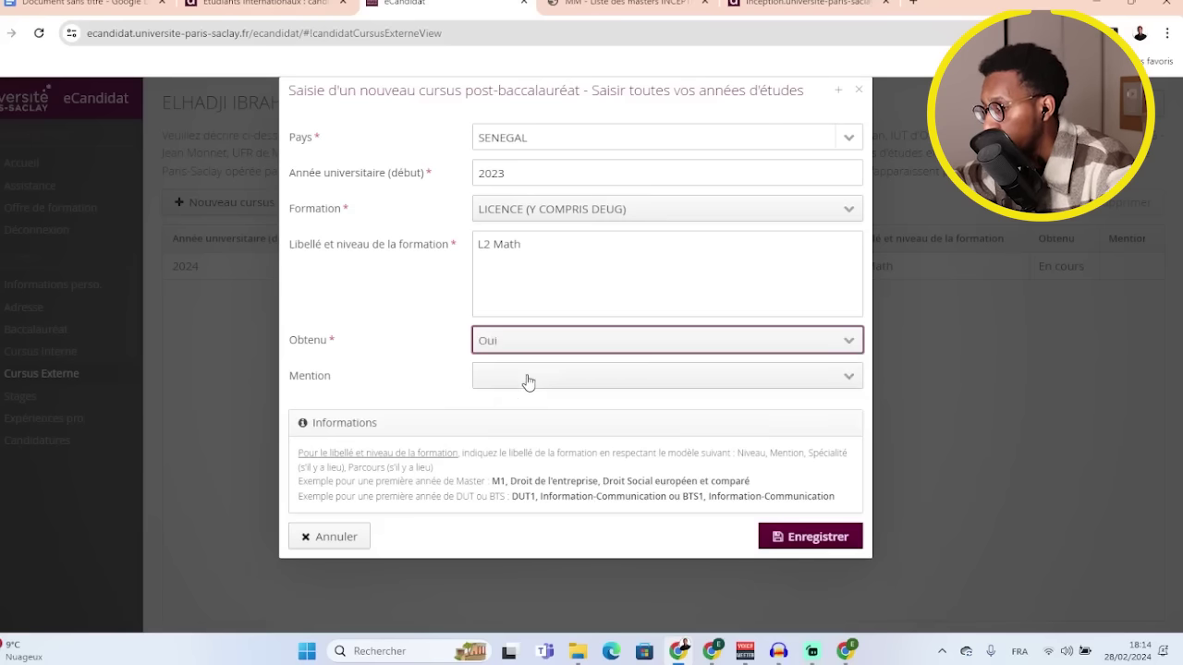
left_click(847, 381)
left_click(434, 354)
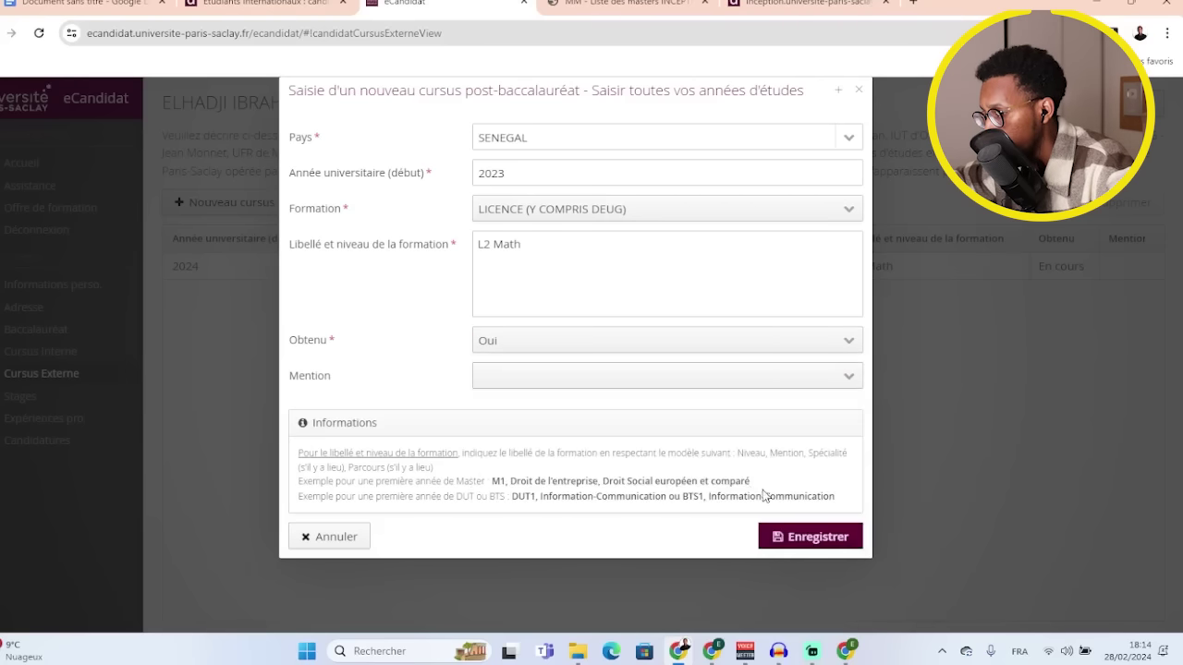
left_click(775, 537)
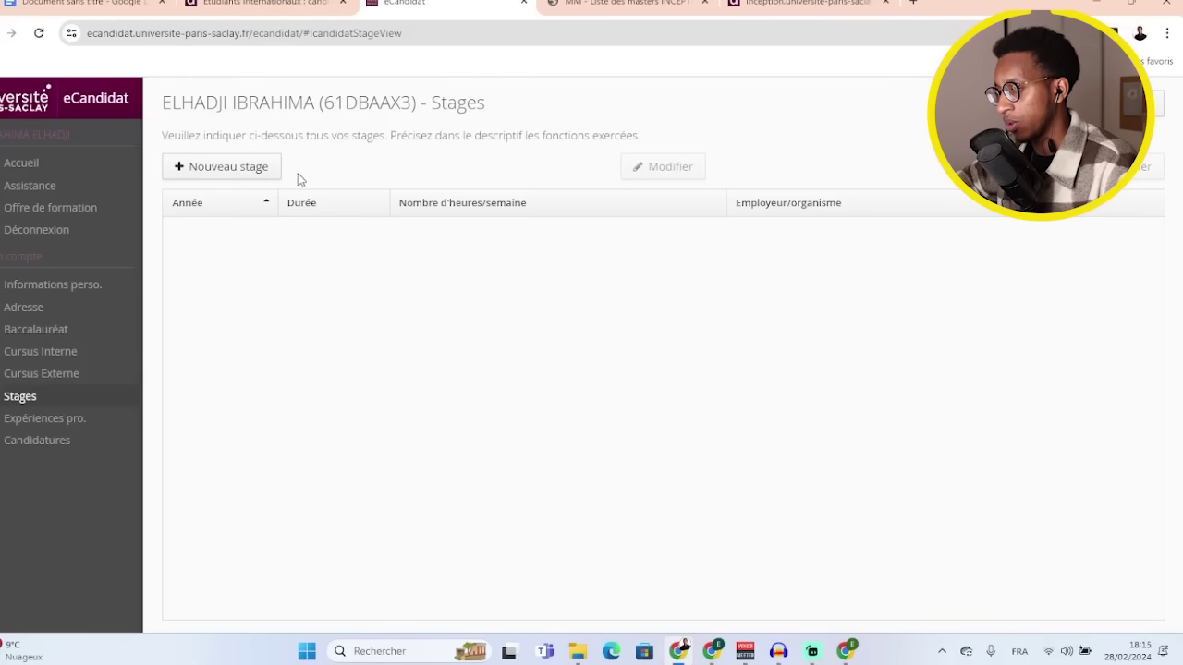
- Add a 2020 internship at Sonatel: duration 1, 35 hours/week, descriptif 'Stage'
left_click(242, 179)
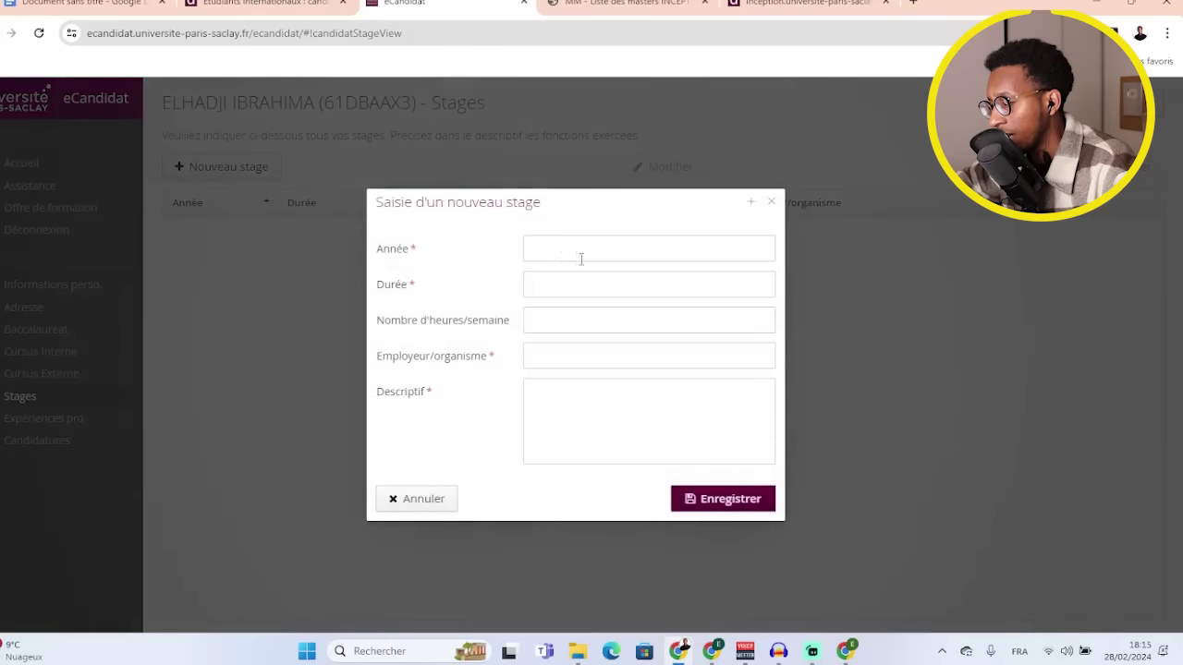
left_click(594, 258)
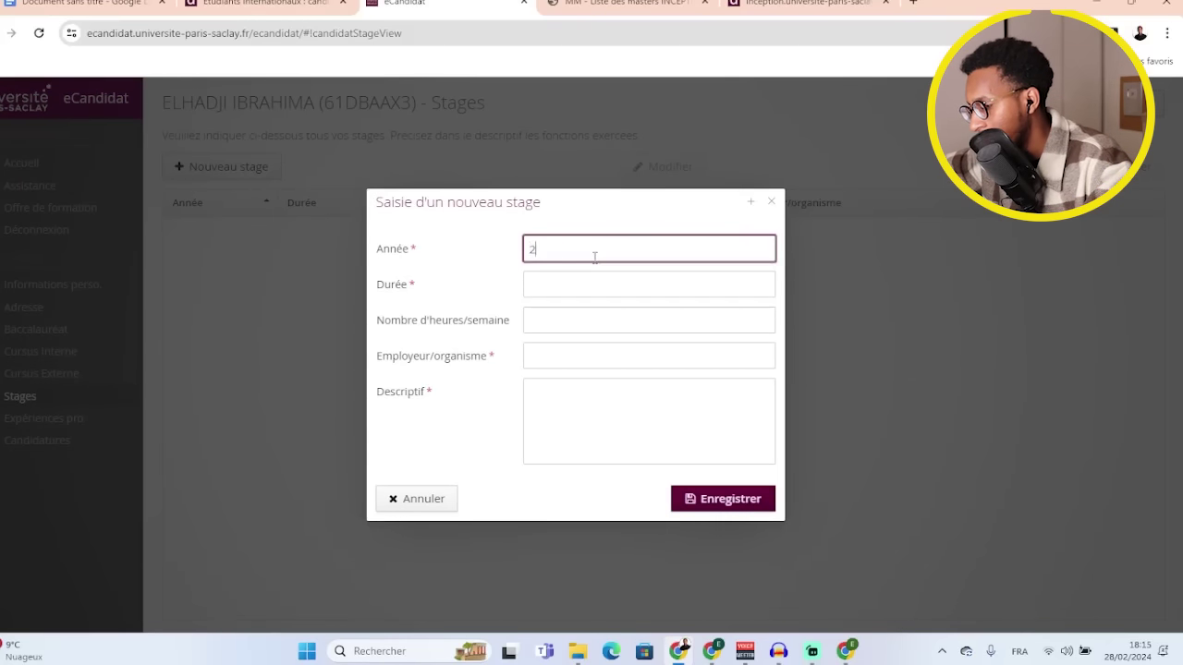
type("2020")
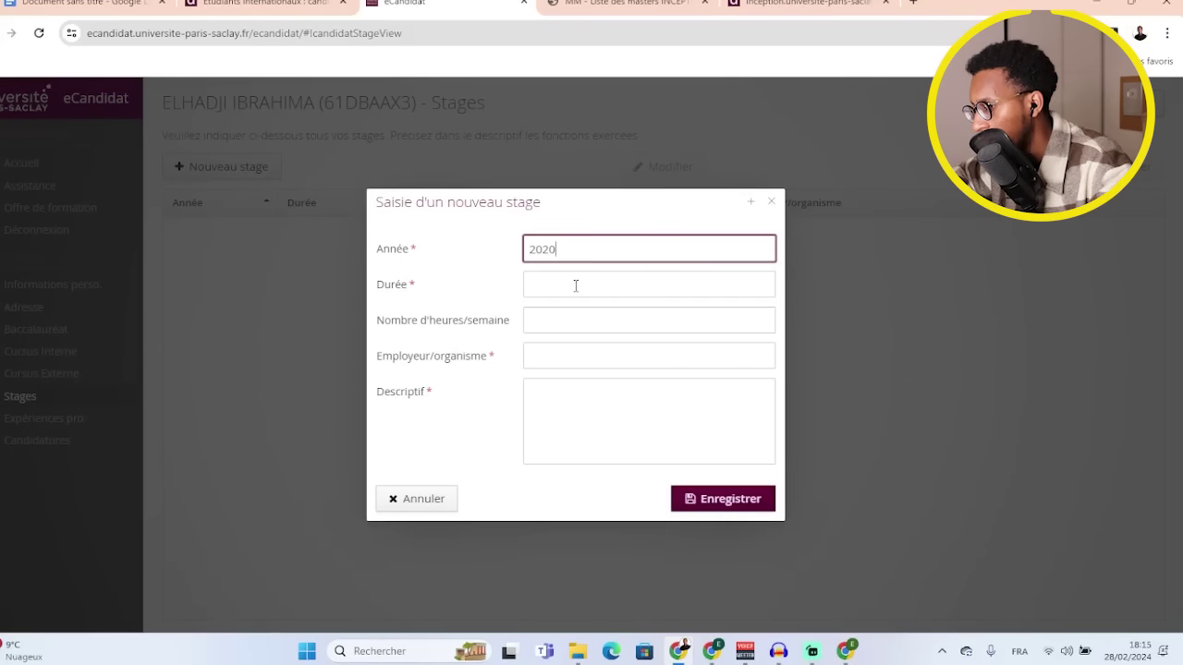
left_click(575, 286)
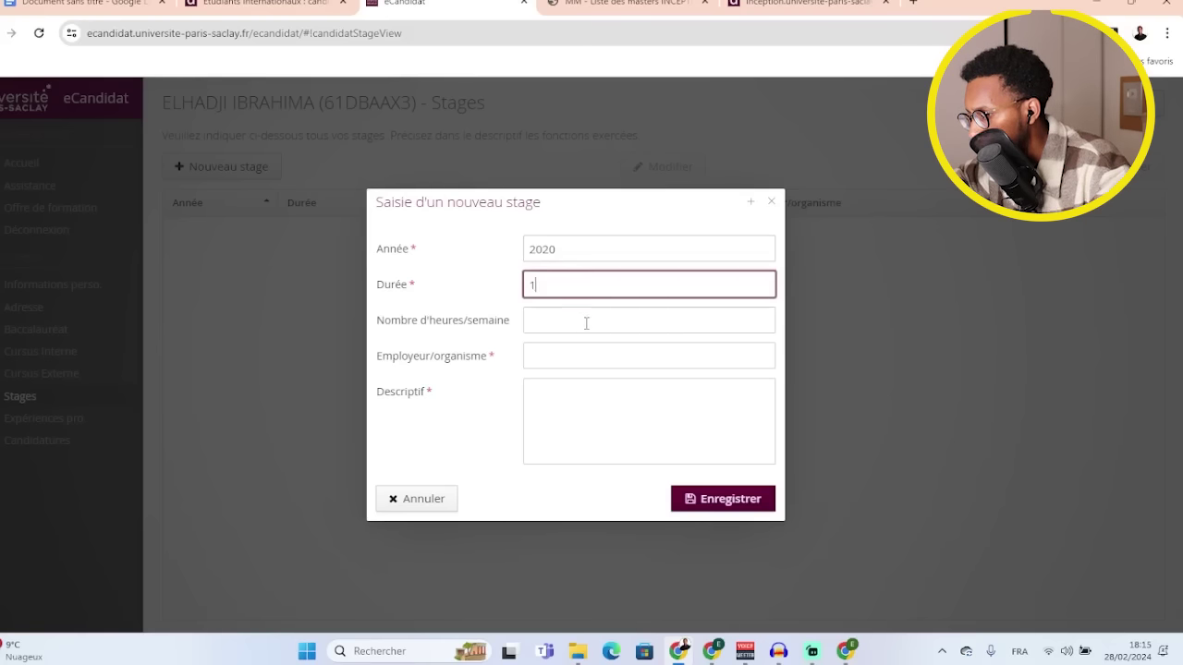
left_click(586, 324)
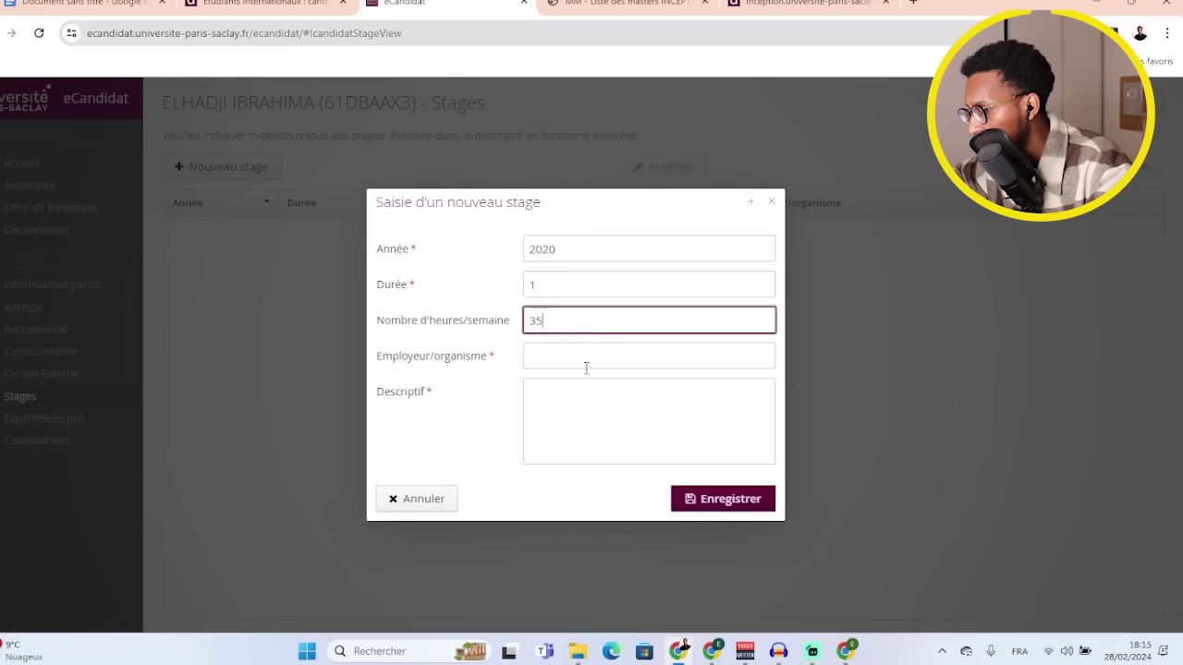
left_click(592, 360)
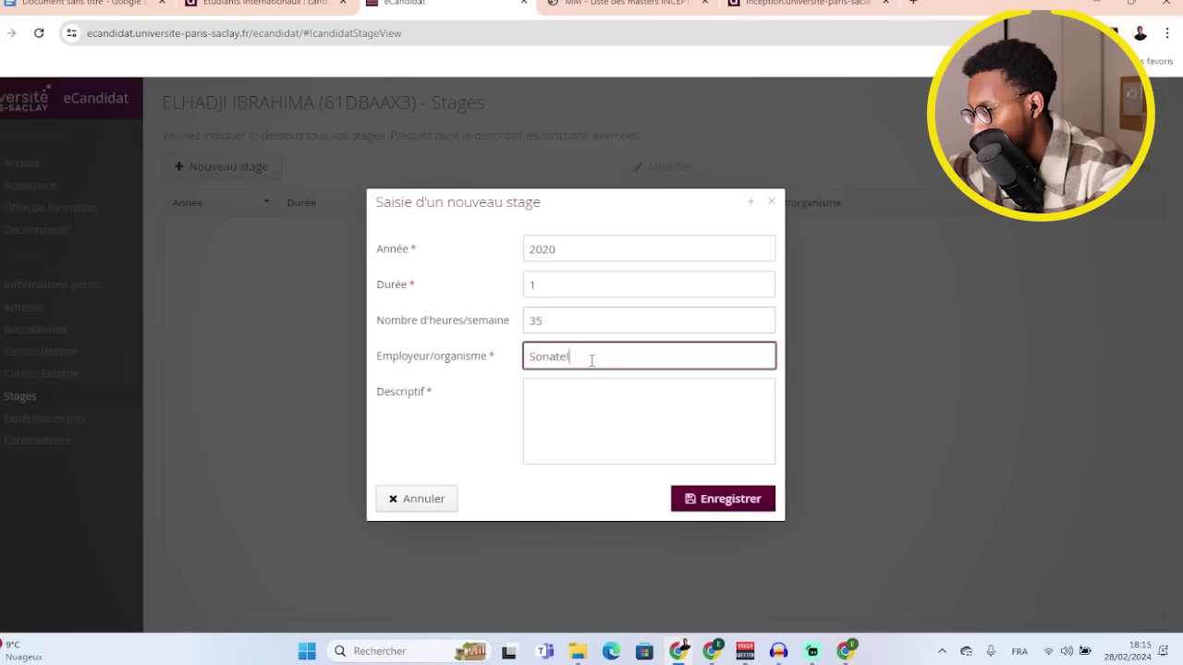
left_click(584, 405)
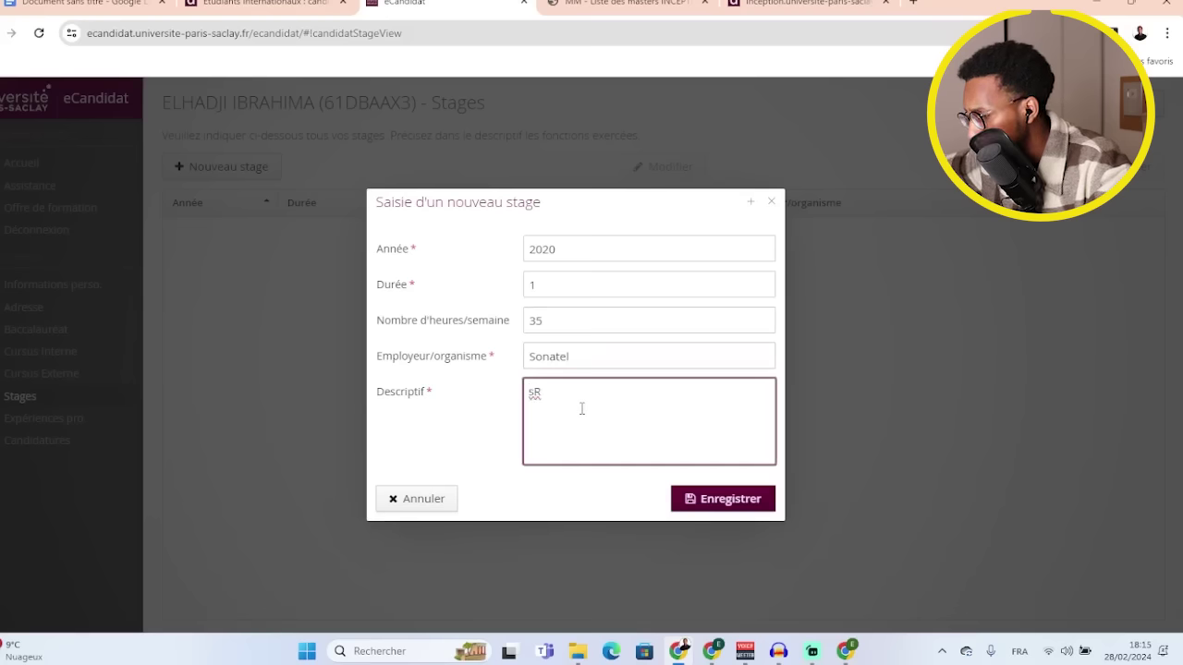
type("Stage")
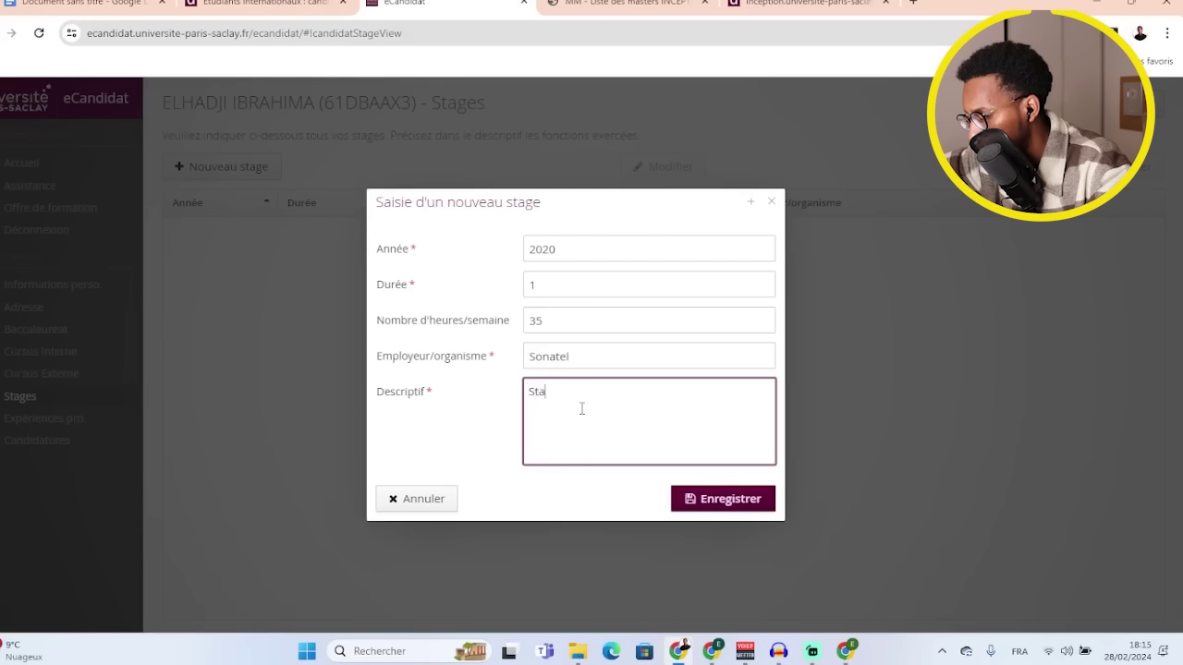
left_click(718, 499)
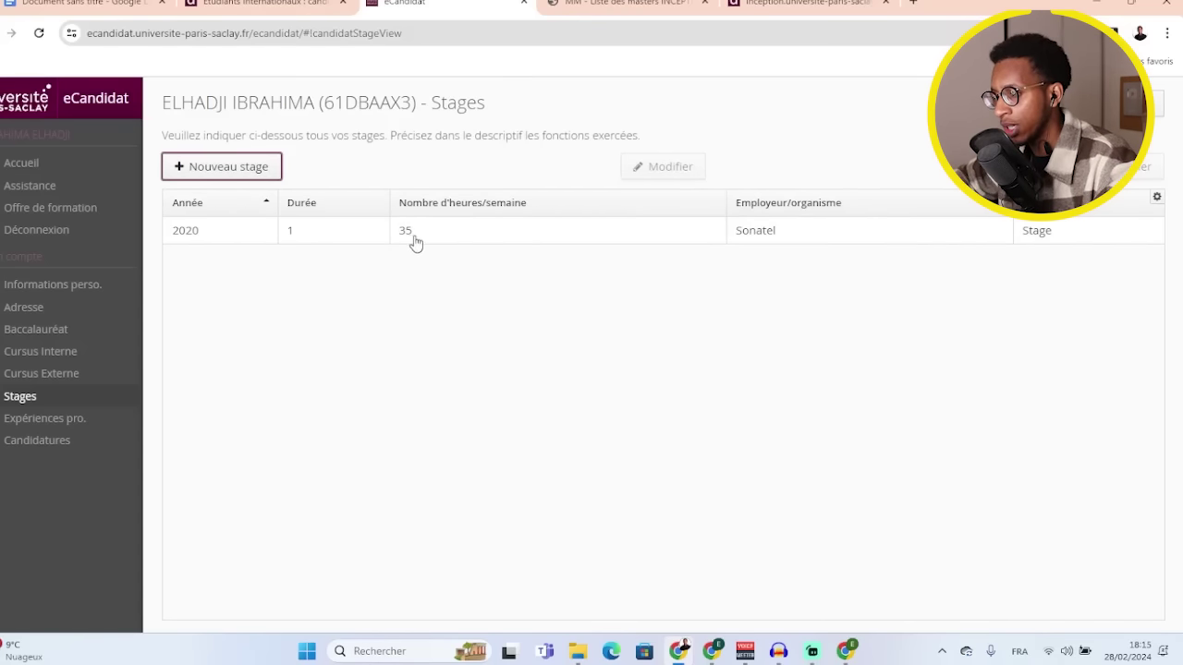
- Move from Expériences pro. to Candidatures and begin a Nouvelle candidature to show the Offre de formation page
left_click(67, 421)
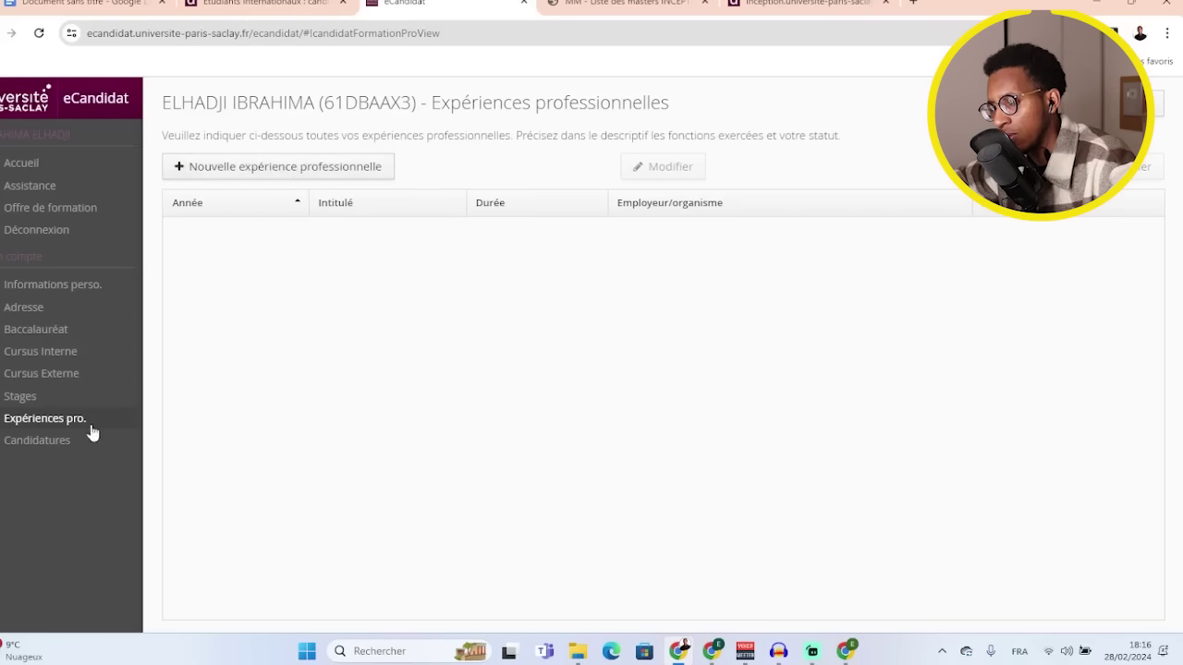
left_click(37, 440)
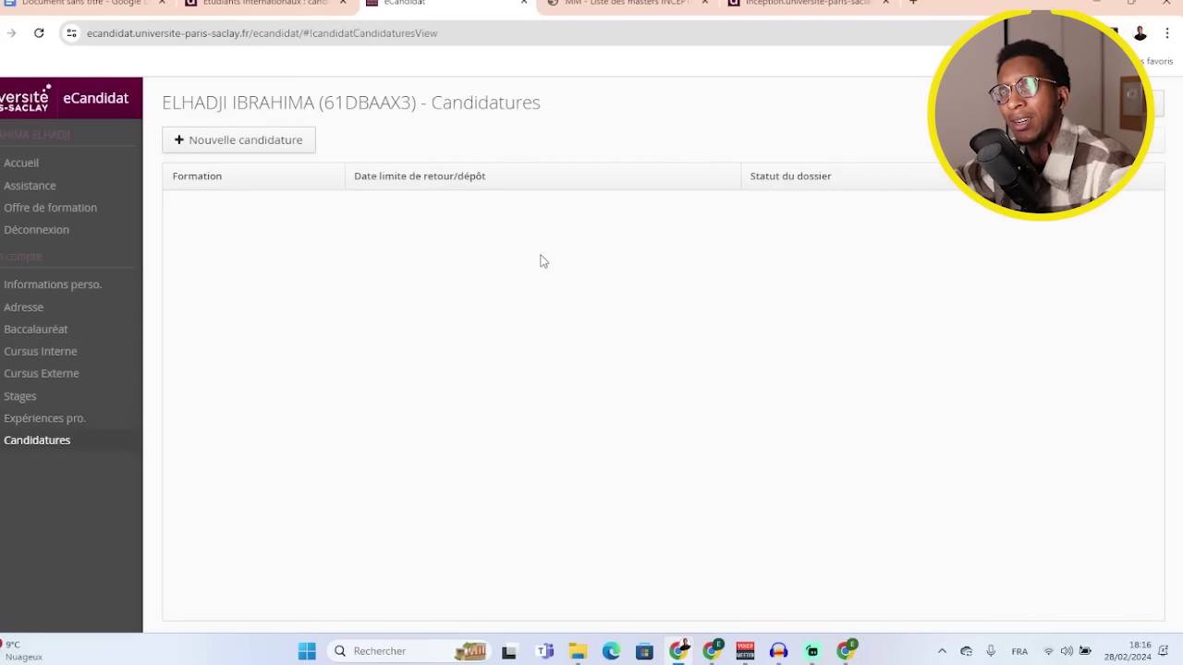
left_click(248, 143)
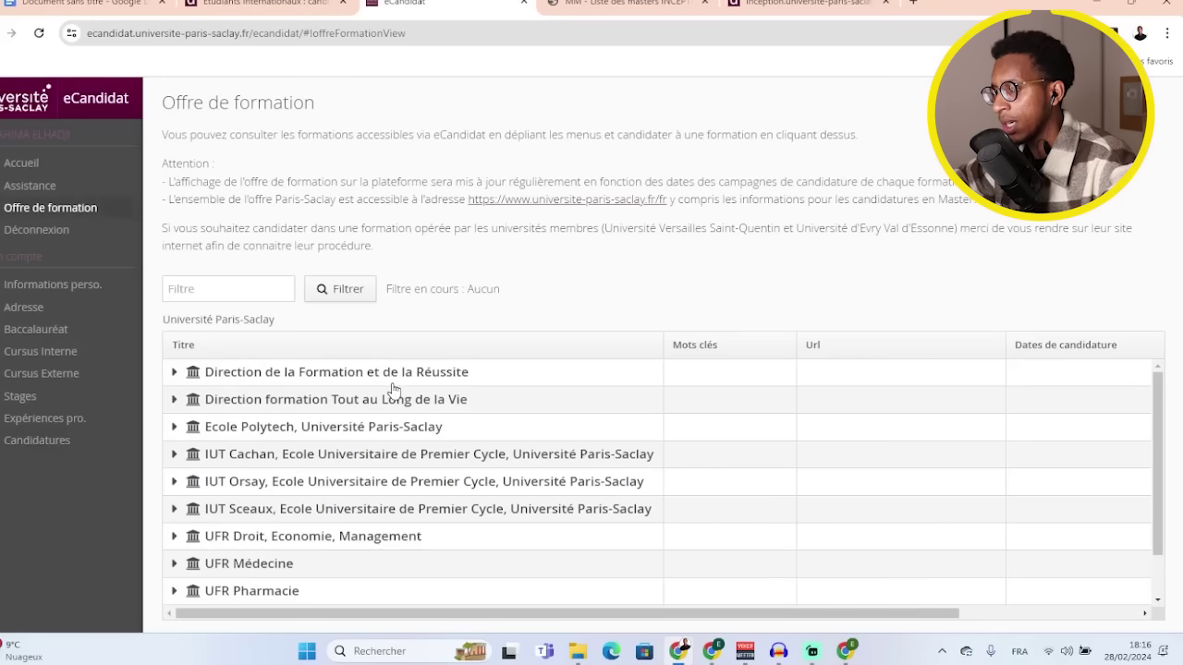
- Expand UFR Sciences, then its LICENCE LMD group, and browse the listed L1 and L2 programmes
scroll(360, 407, "down", 1)
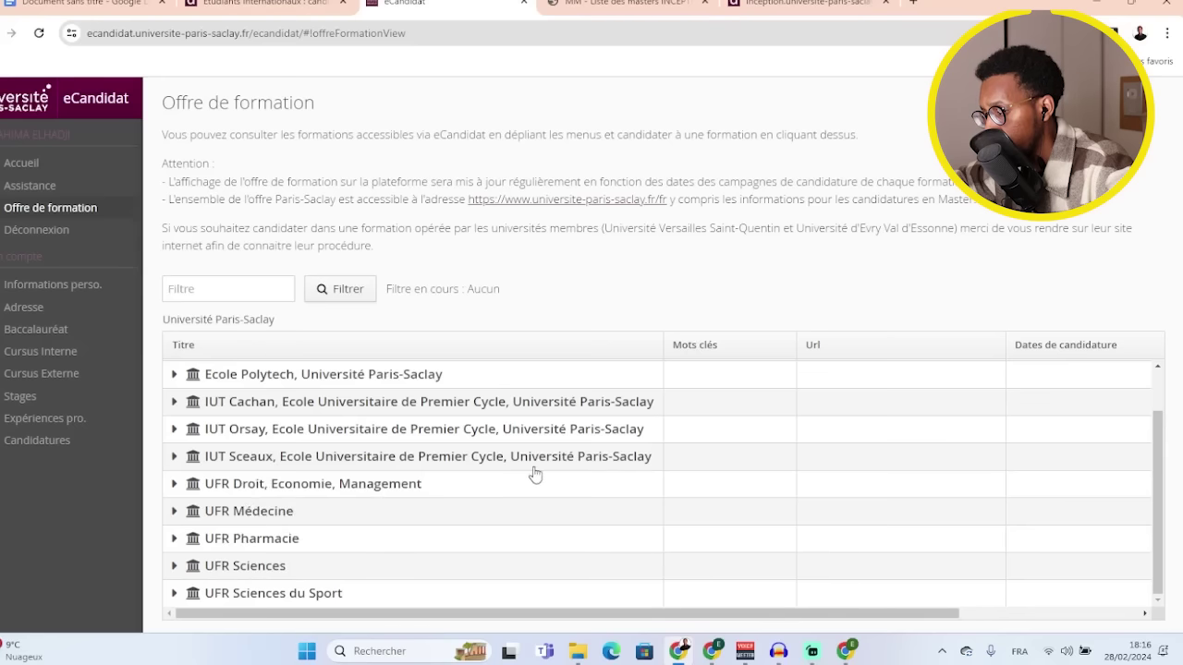
left_click(175, 567)
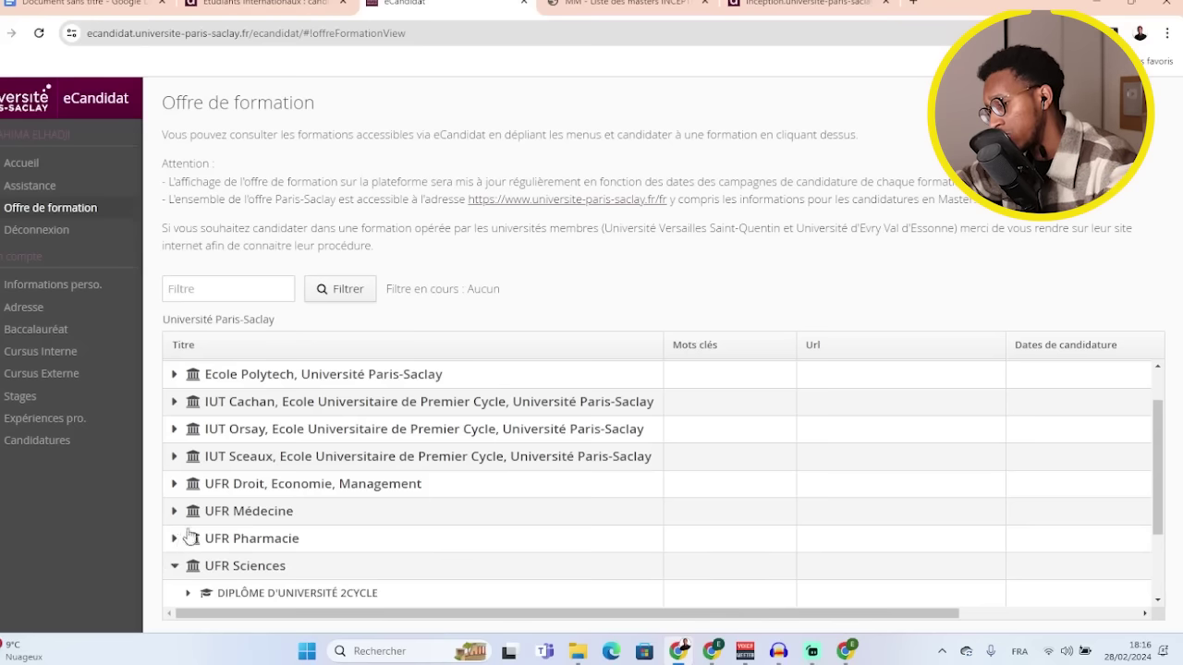
scroll(343, 490, "down", 1)
scroll(343, 490, "down", 1)
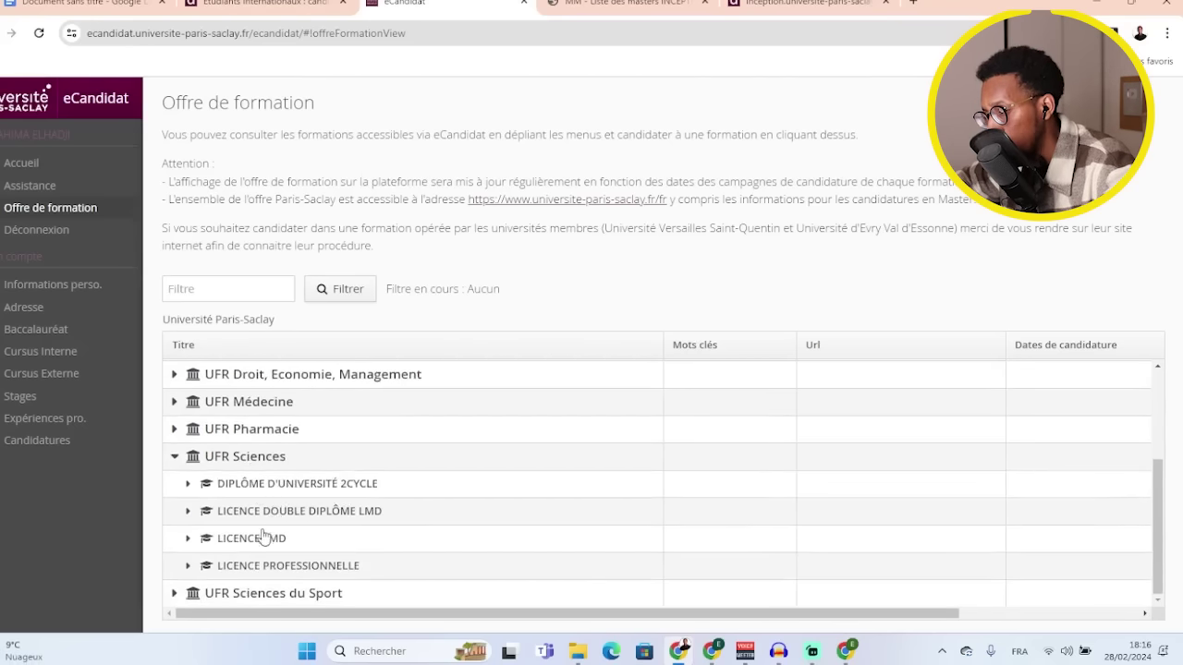
left_click(188, 539)
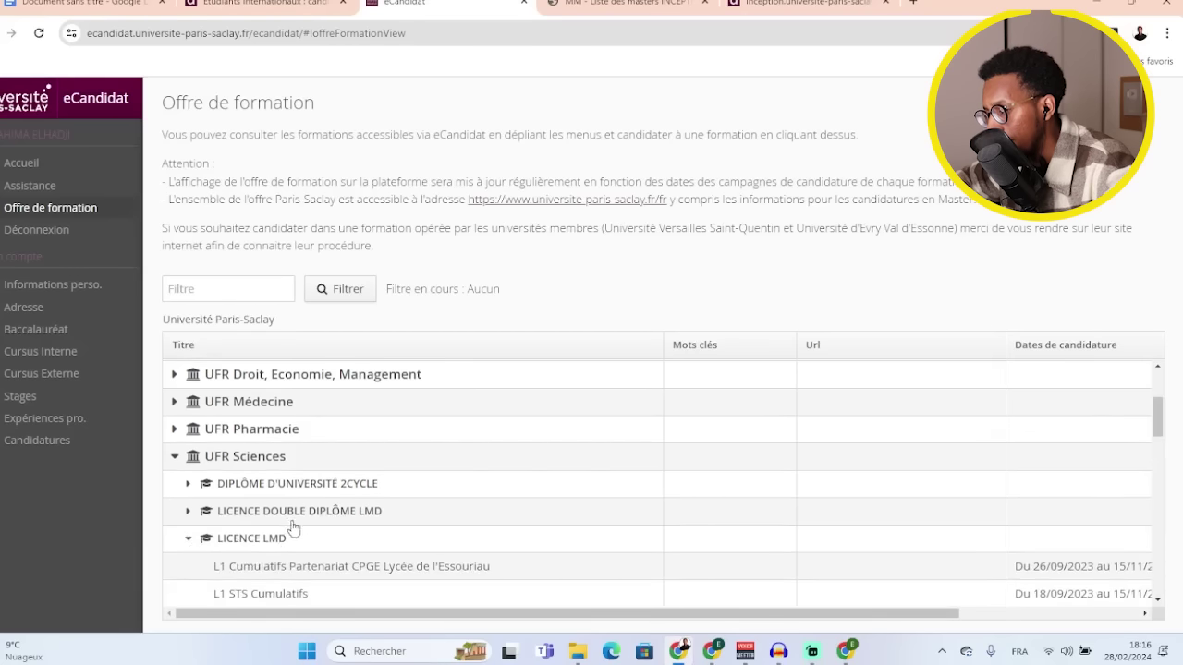
scroll(268, 518, "down", 3)
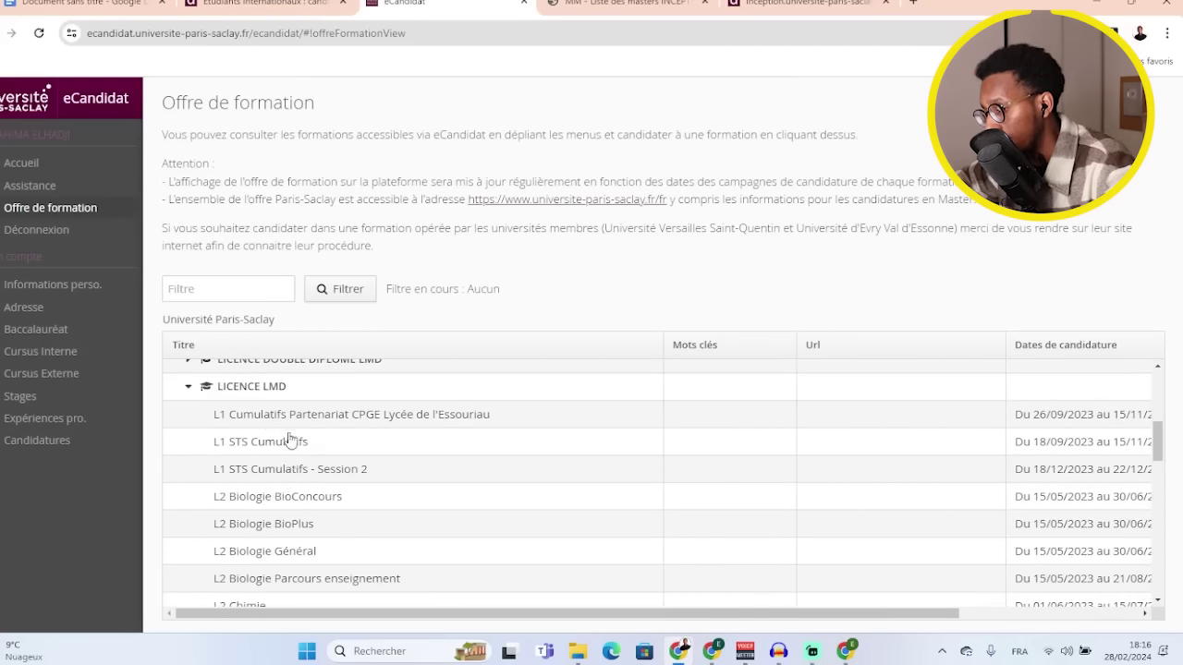
scroll(384, 474, "down", 1)
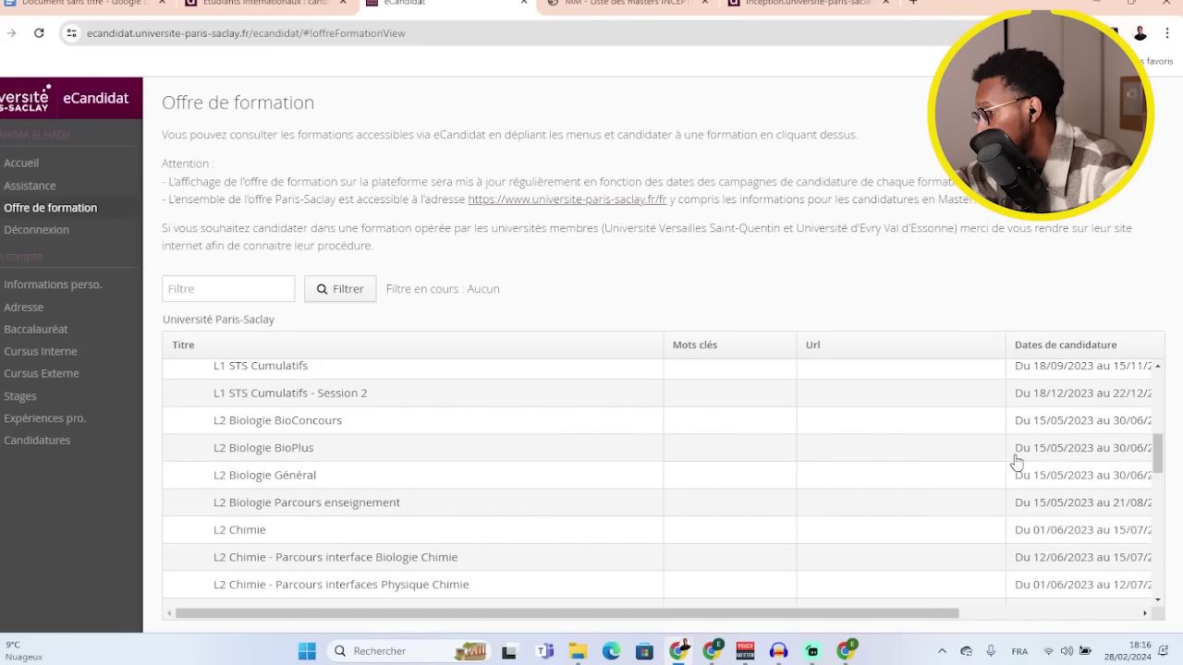
left_click_drag(926, 613, 1016, 617)
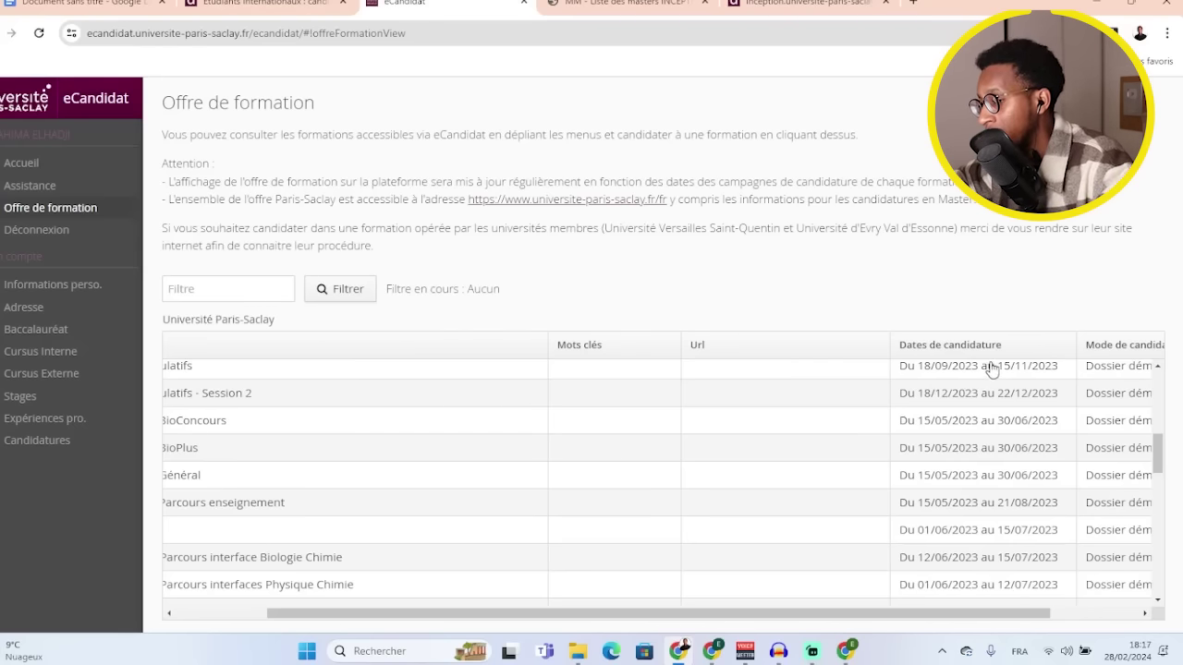
- Find 'L3 Informatique - Parcours Miage par Apprentissage' in the LICENCE LMD list and choose to apply
scroll(989, 407, "down", 2)
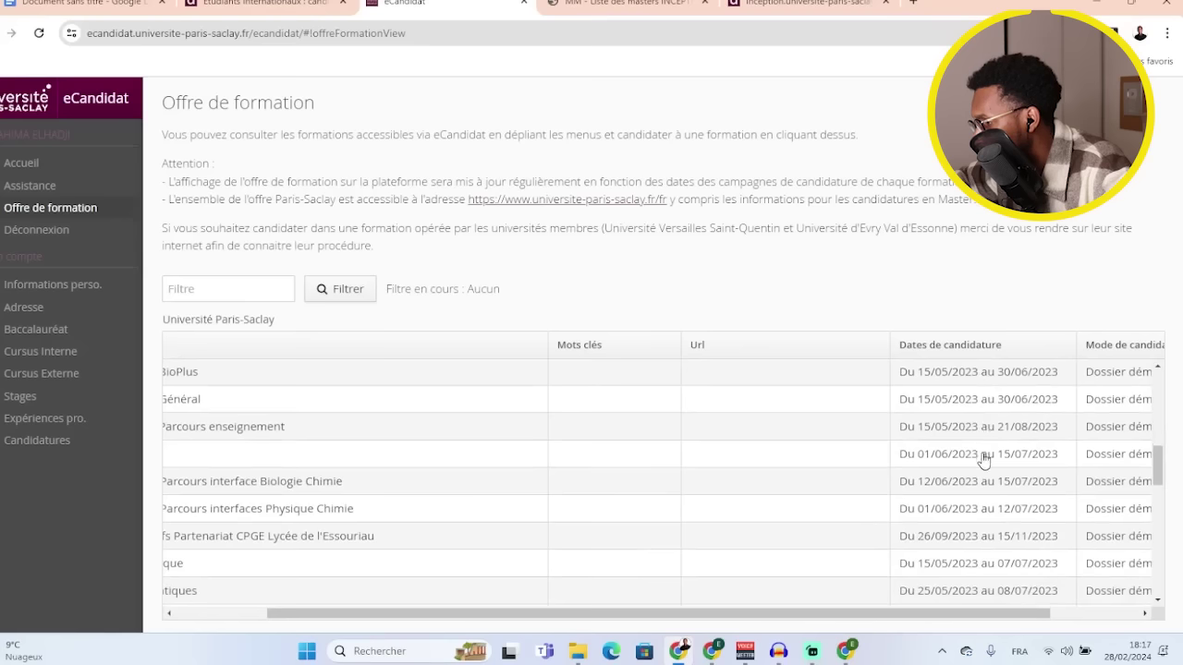
scroll(984, 471, "down", 1)
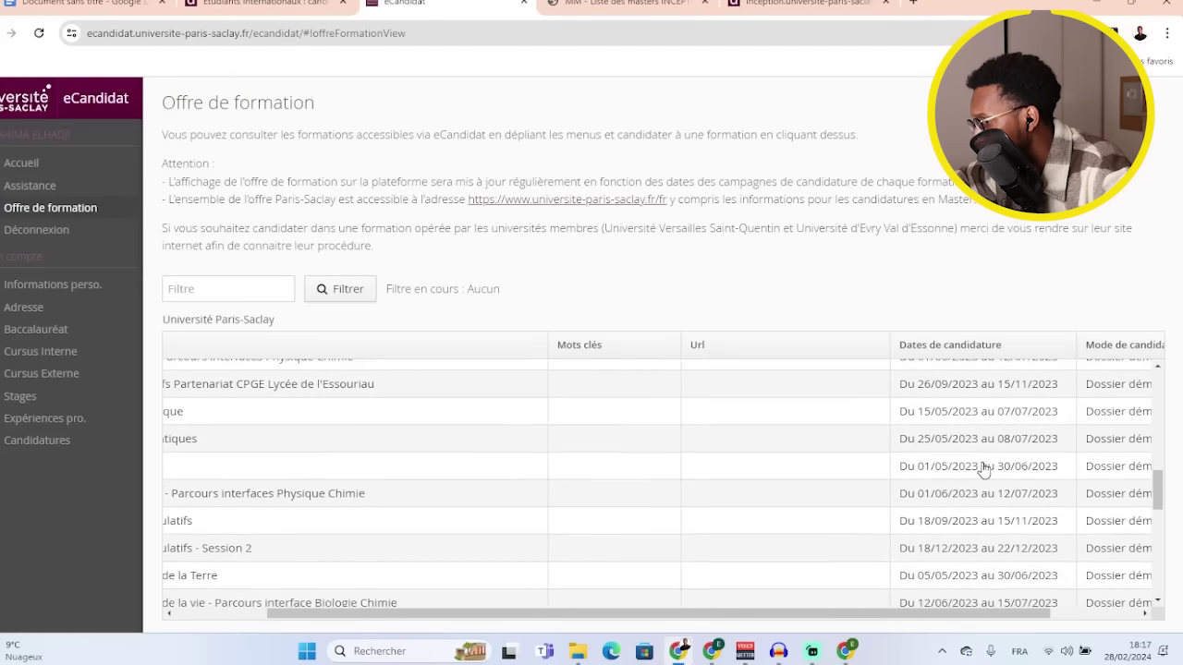
scroll(983, 469, "down", 3)
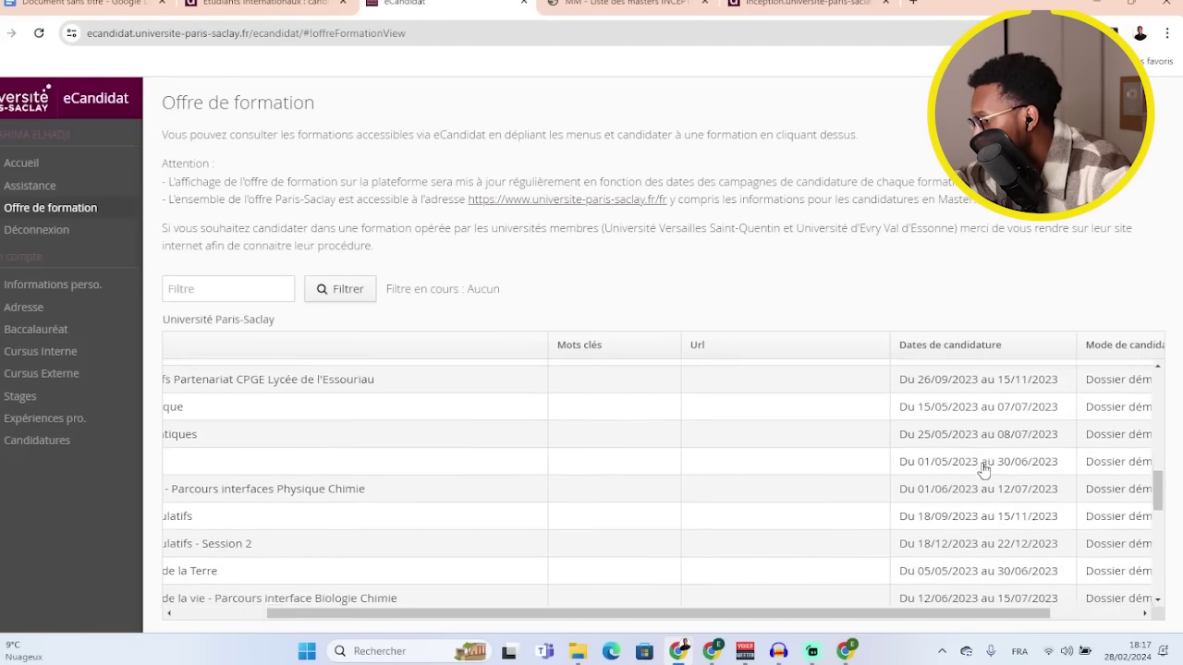
scroll(984, 470, "down", 1)
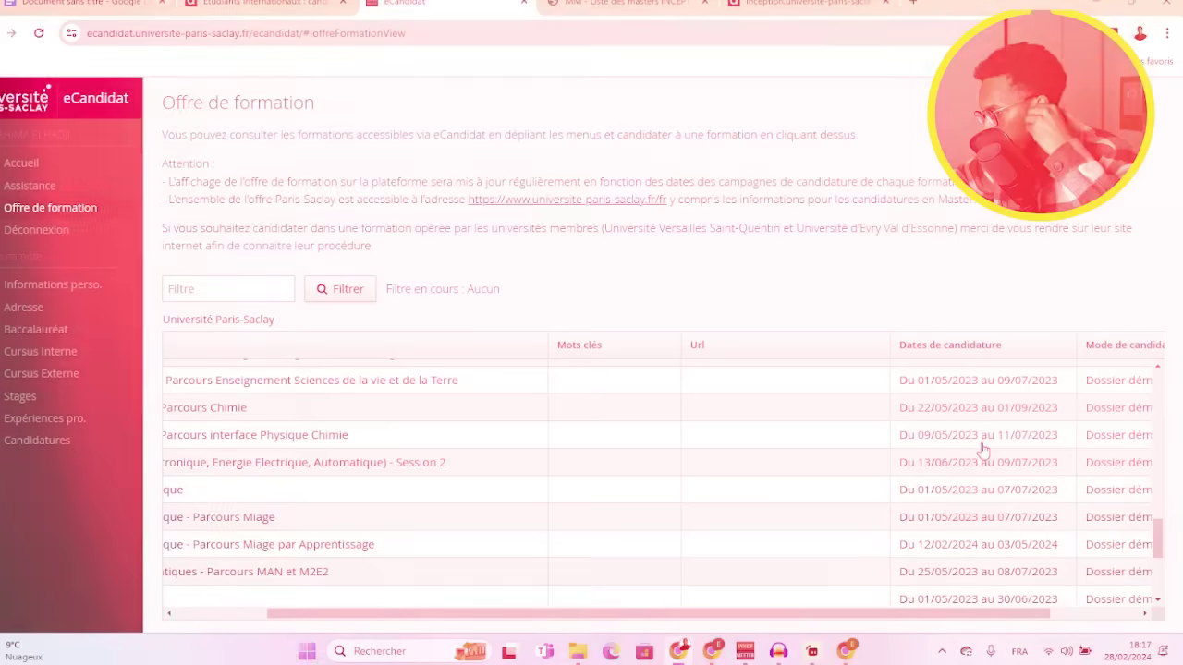
scroll(978, 458, "down", 1)
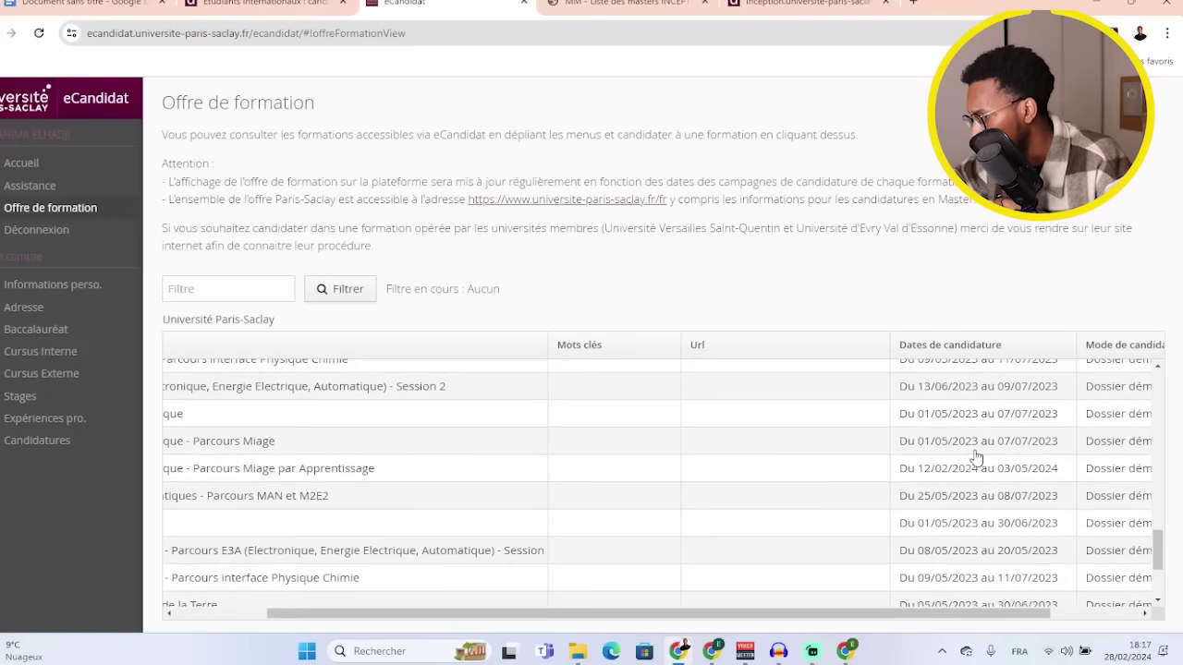
scroll(978, 457, "down", 1)
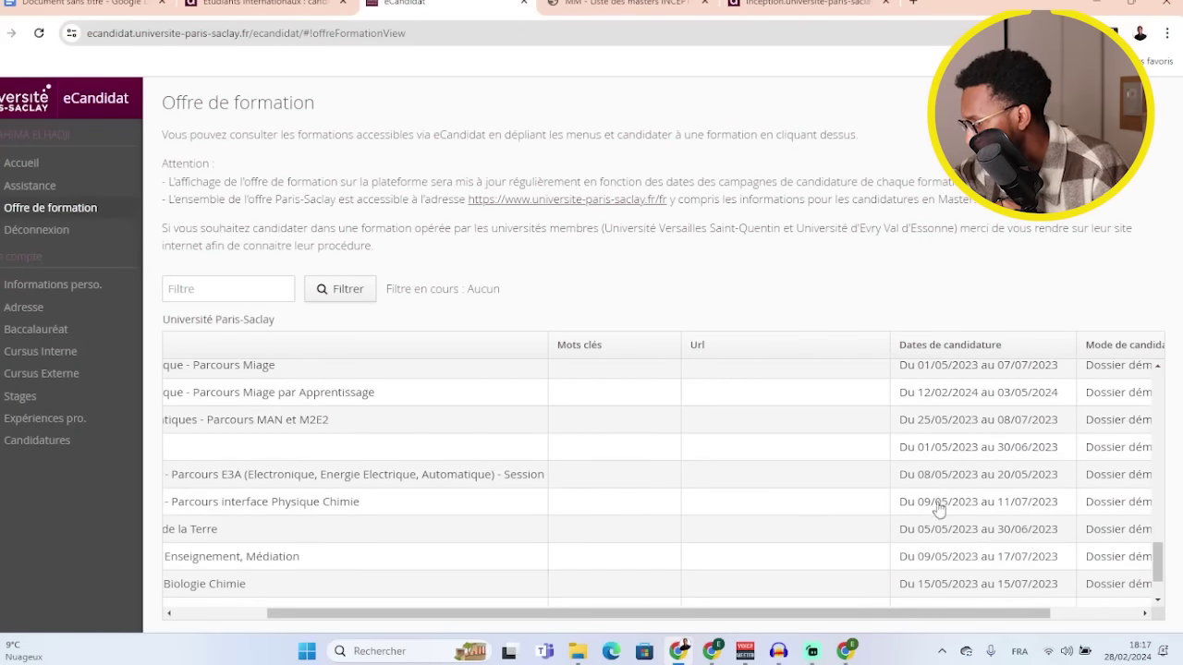
scroll(958, 511, "down", 1)
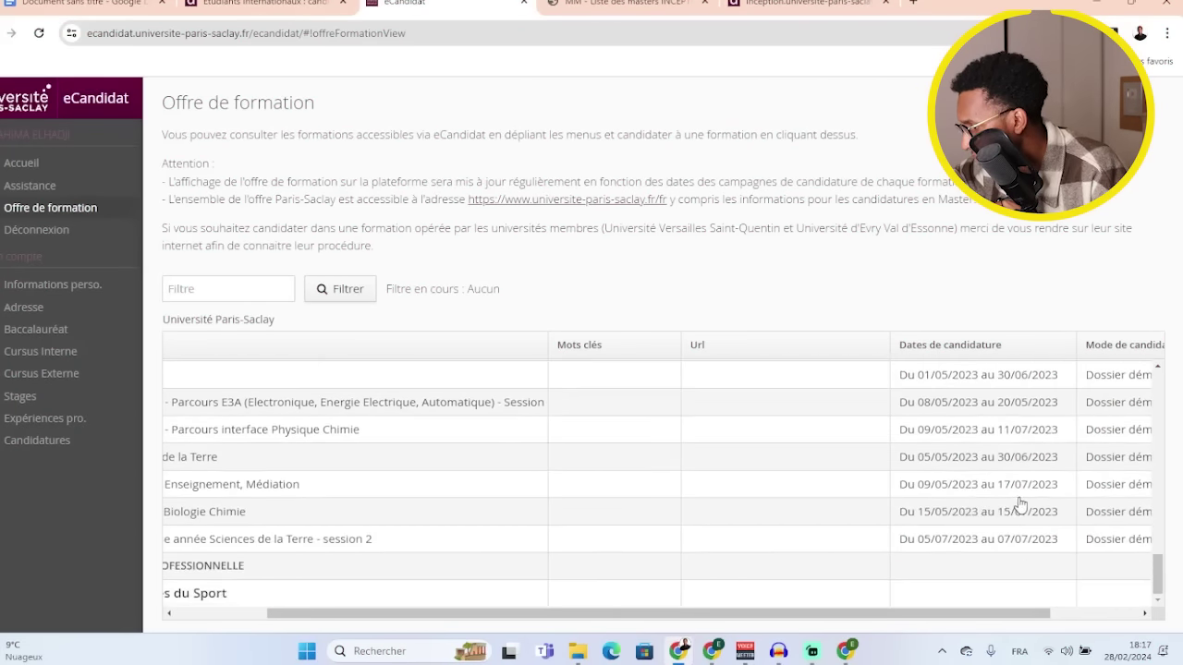
scroll(296, 545, "up", 1)
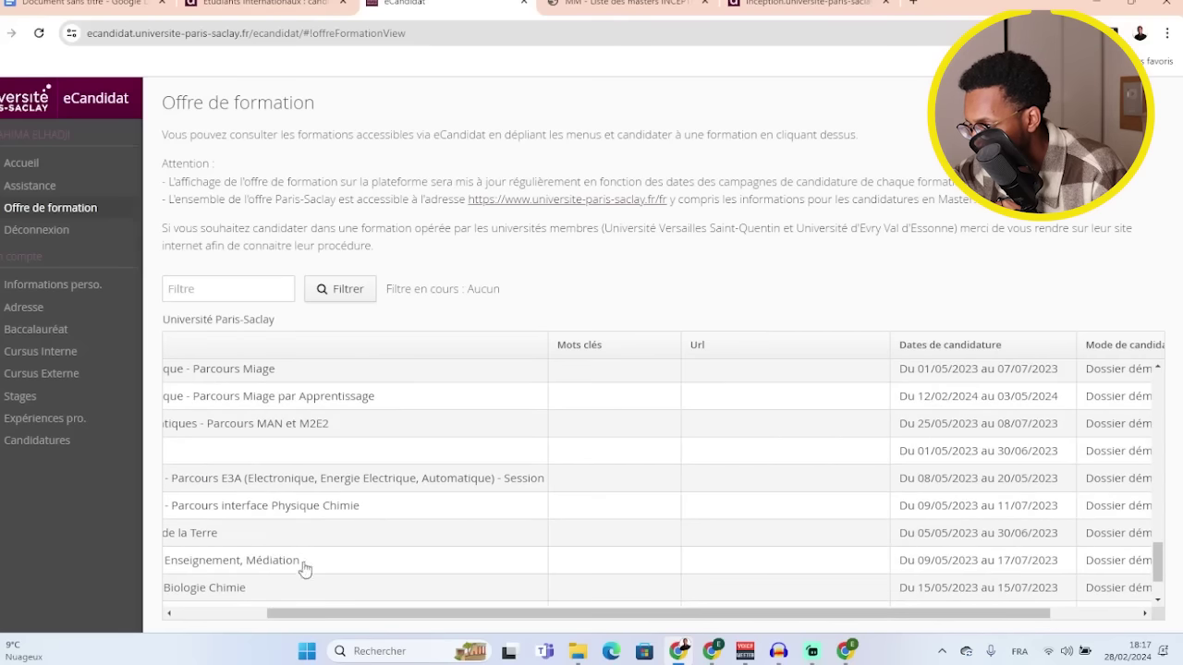
left_click_drag(310, 627, 219, 617)
scroll(262, 484, "down", 1)
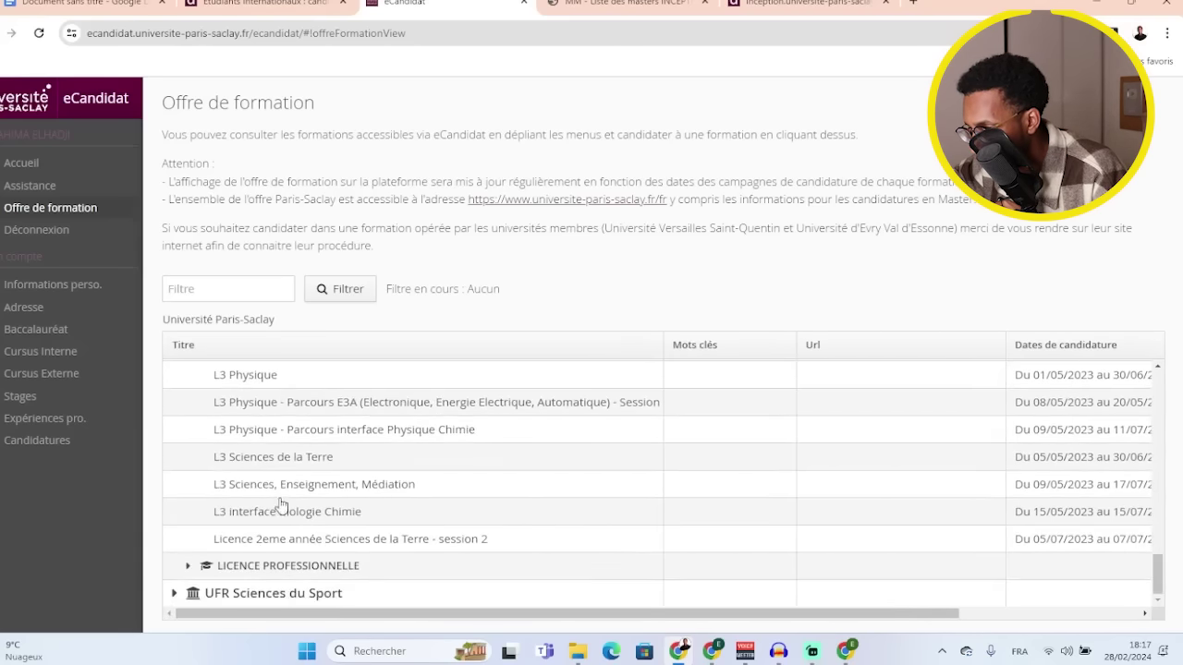
scroll(280, 466, "up", 1)
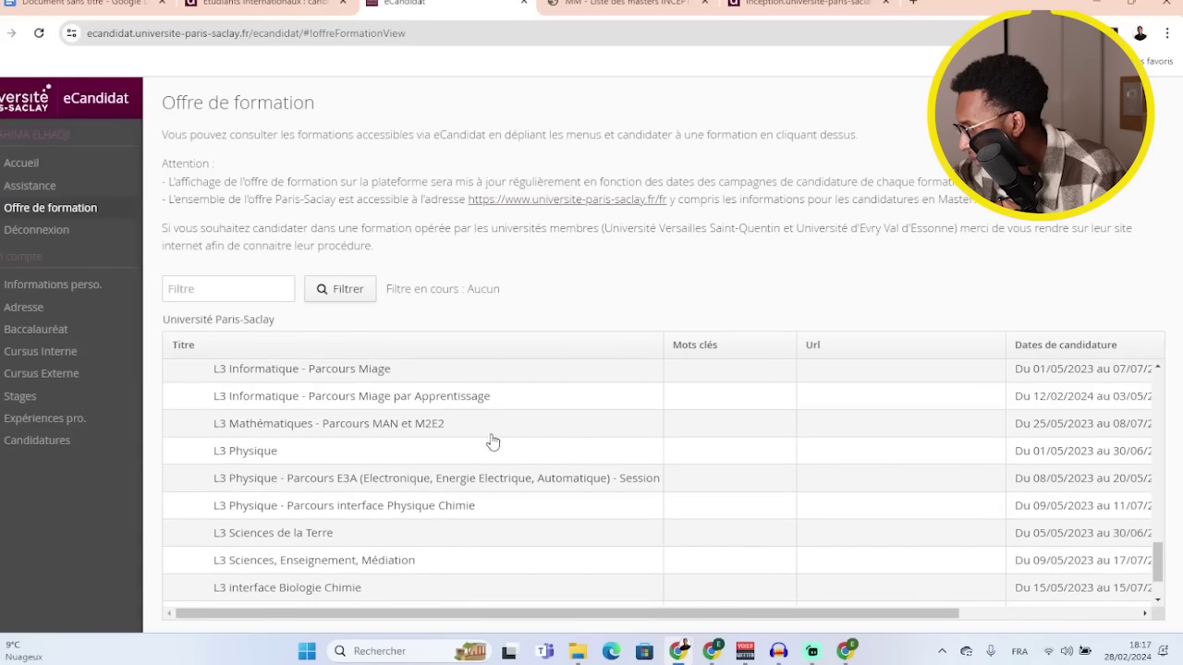
scroll(573, 471, "up", 1)
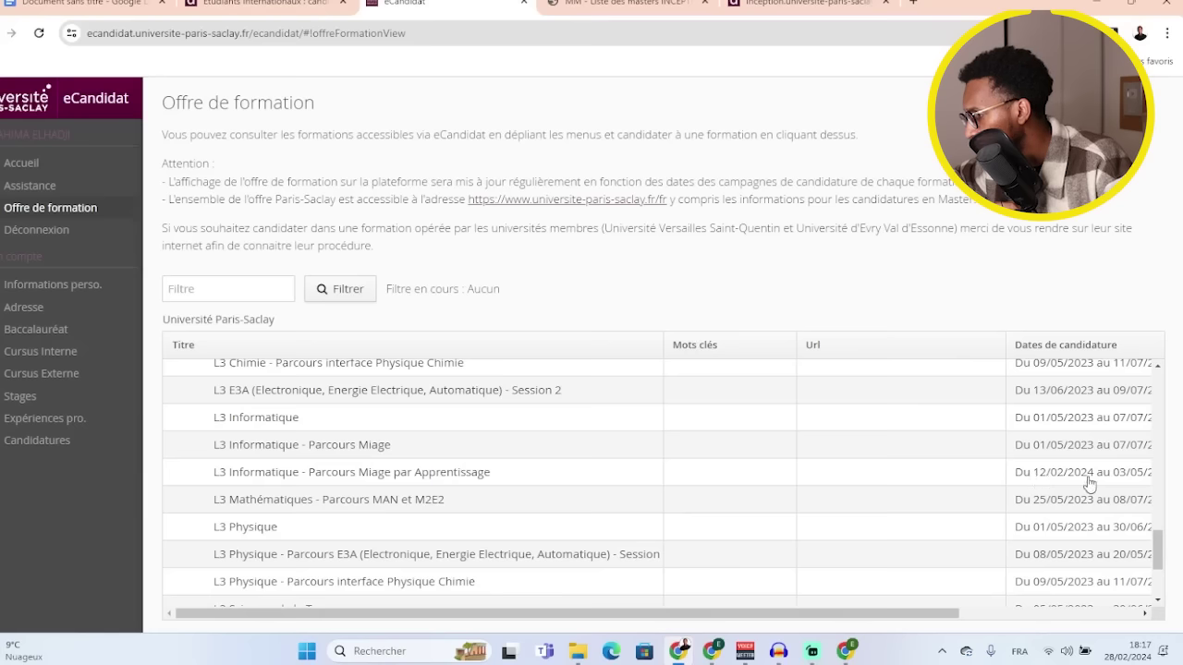
left_click_drag(881, 610, 934, 612)
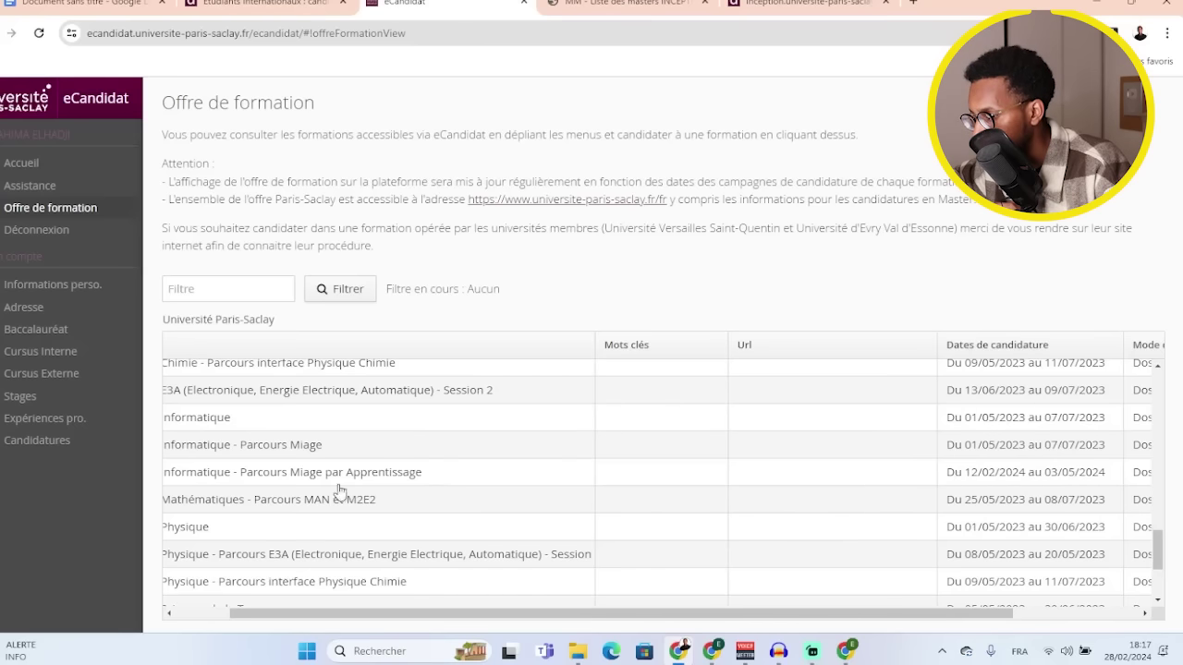
scroll(246, 499, "left", 2)
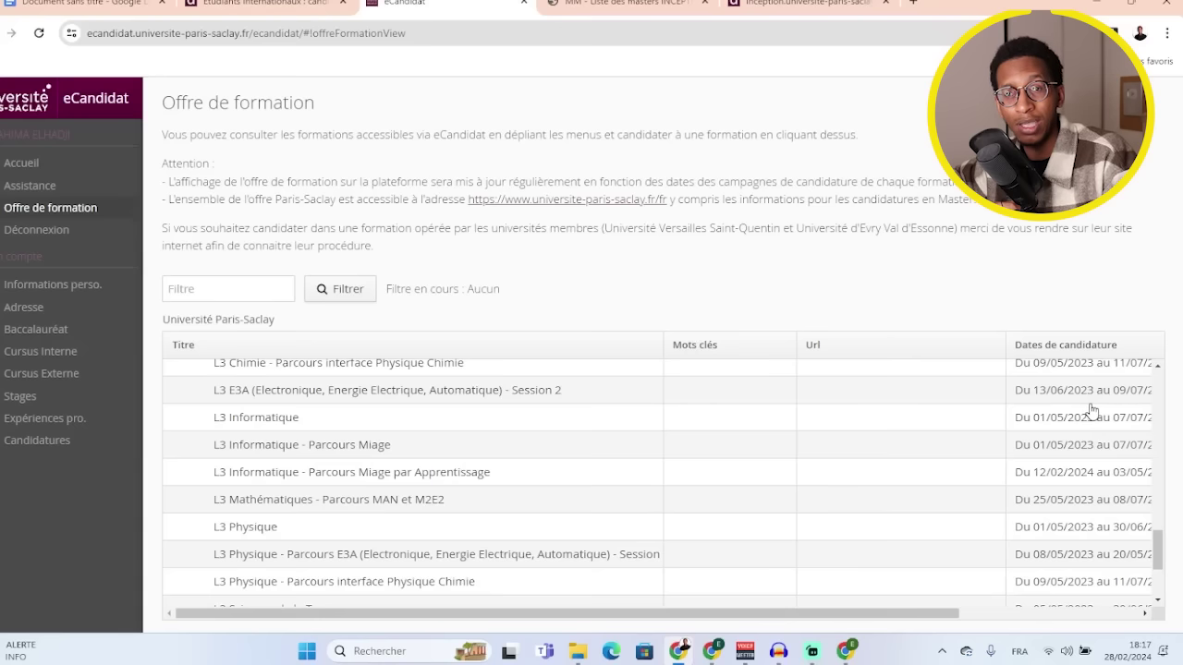
left_click(341, 477)
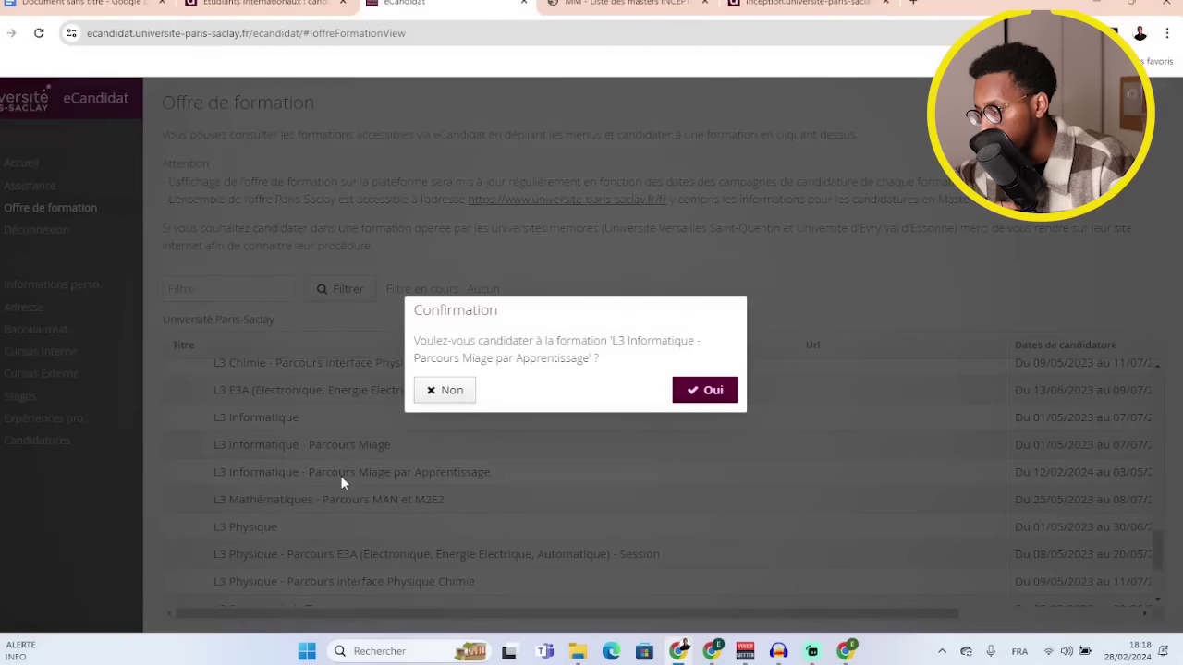